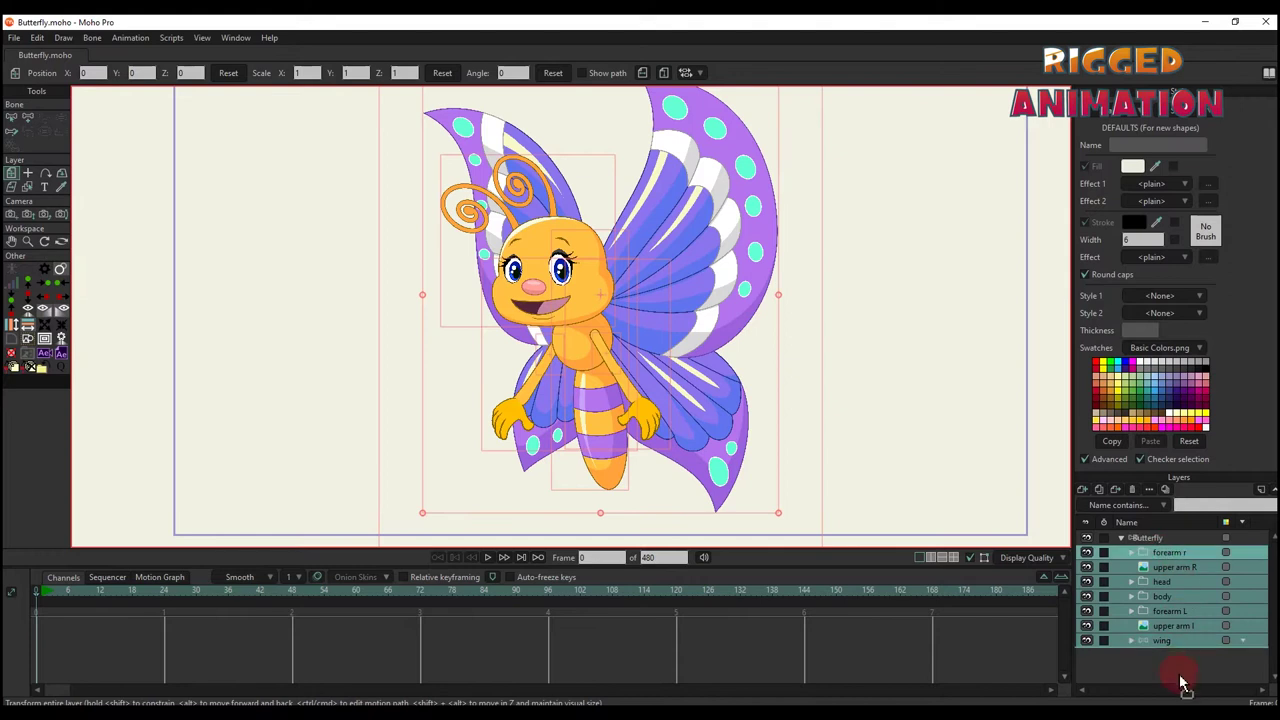
# Group the wing R and wing L layers together inside the wing bone layer
pyautogui.hotkey('ctrl', 'z')
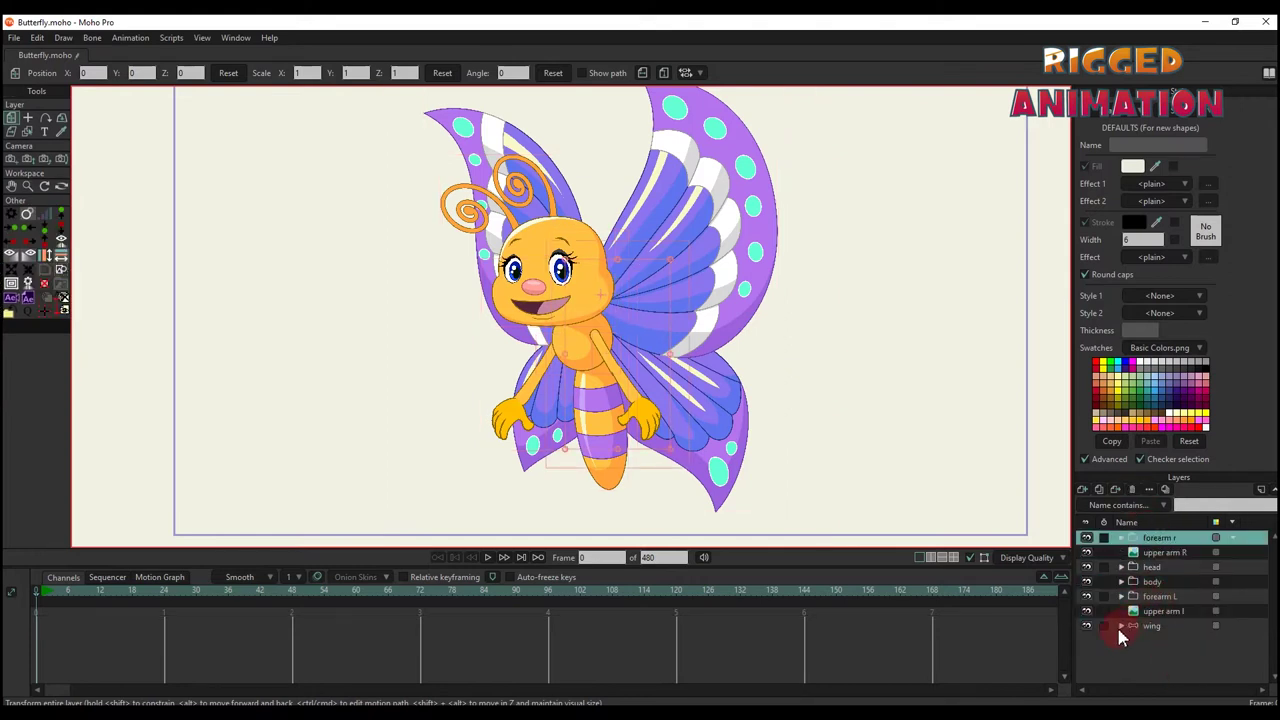
pyautogui.click(1121, 626)
pyautogui.click(1158, 643)
pyautogui.keyDown('ctrl'); pyautogui.click(1160, 655); pyautogui.keyUp('ctrl')
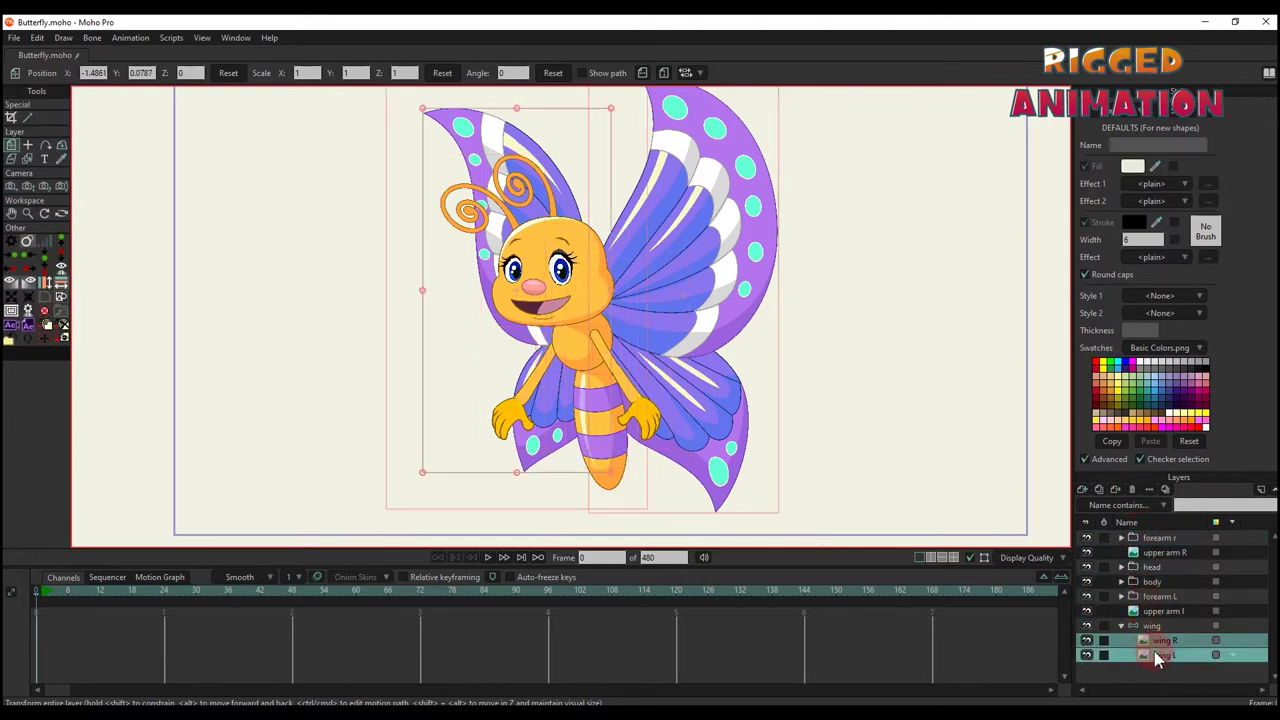
pyautogui.rightClick(1152, 655)
pyautogui.click(1170, 666)
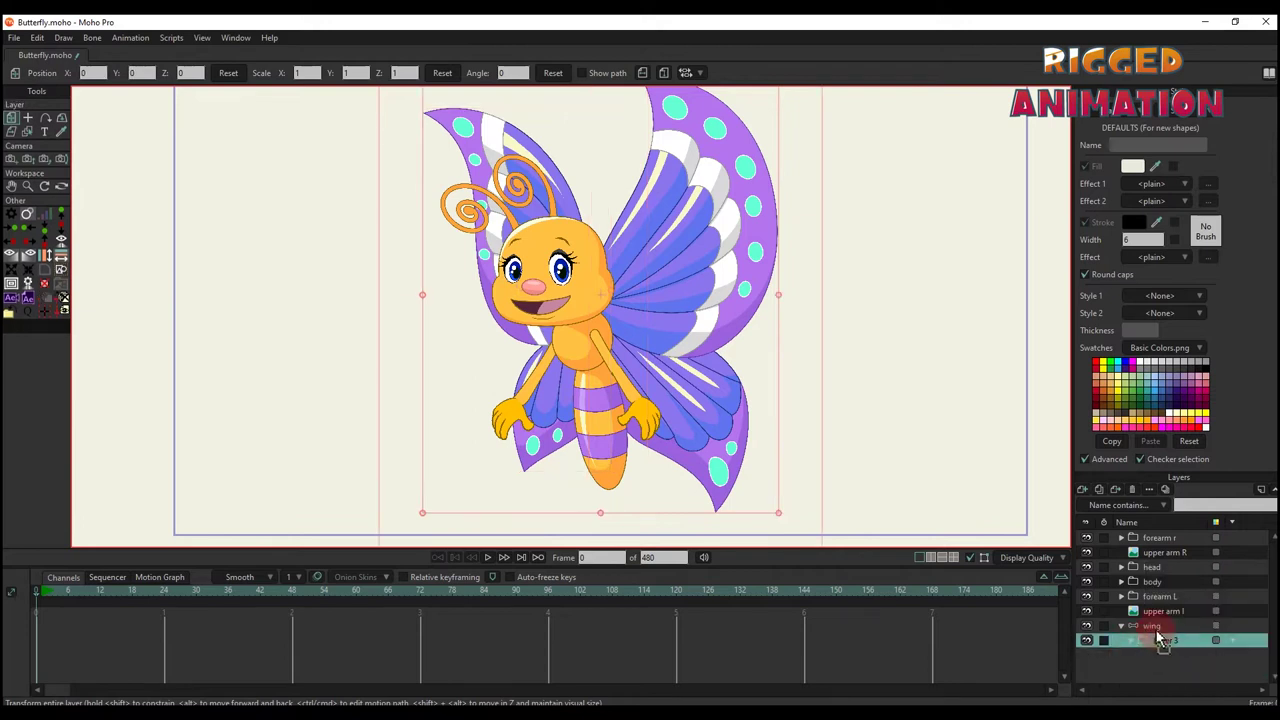
# Delete the old wing bone layer, keeping the new wing group at the root of the layer stack
pyautogui.click(1150, 626)
pyautogui.click(1132, 489)
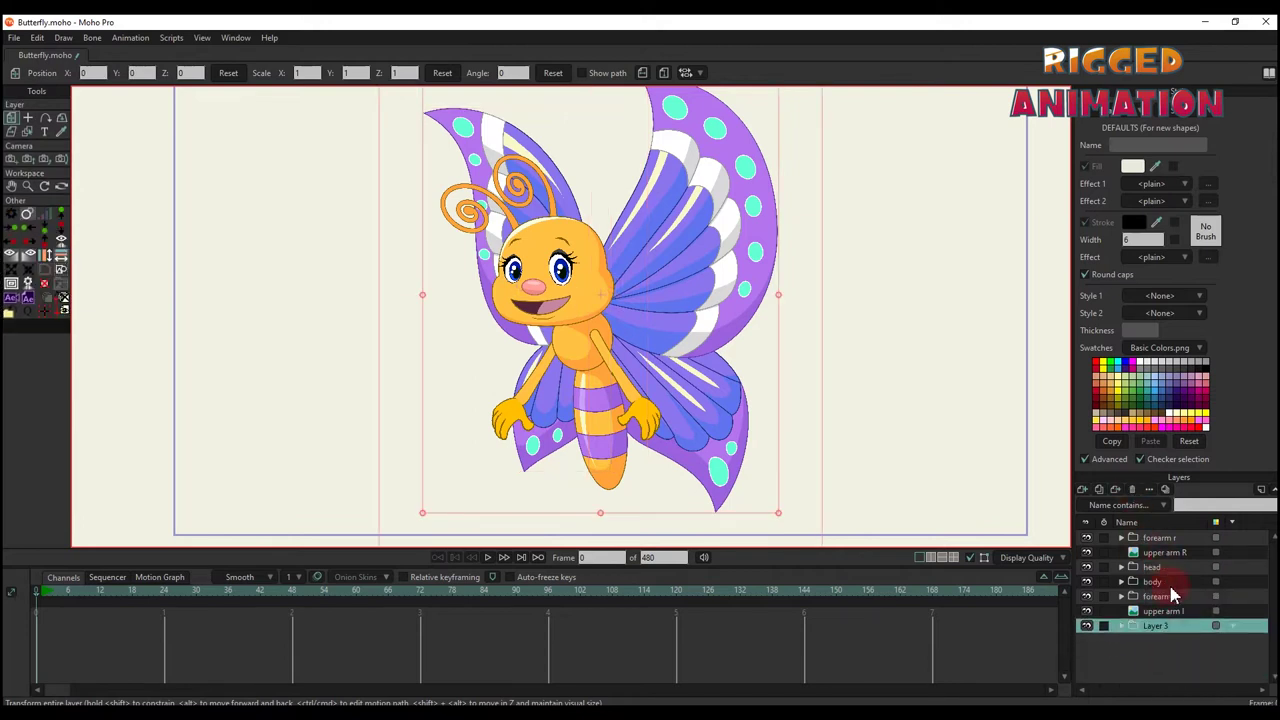
pyautogui.scroll(-1, 760, 414)
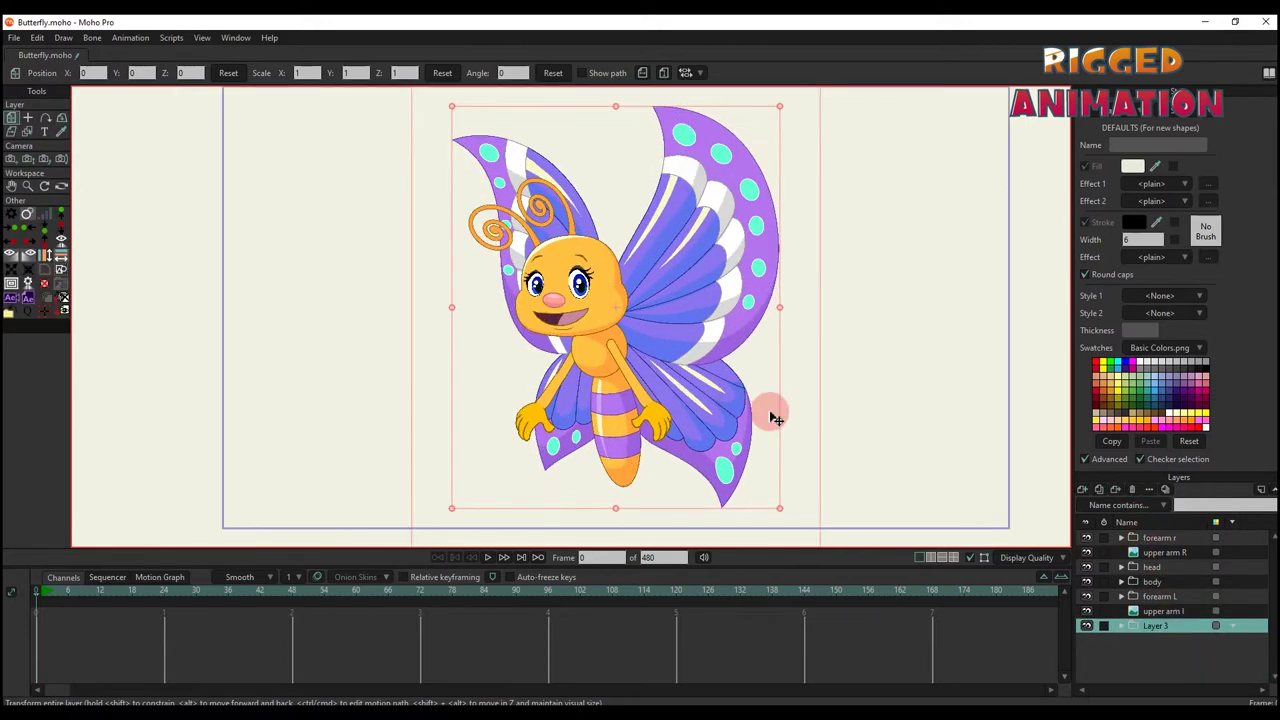
# Inspect the right arm and head layers by toggling their visibility and expanding the head and mouth groups
pyautogui.click(1146, 537)
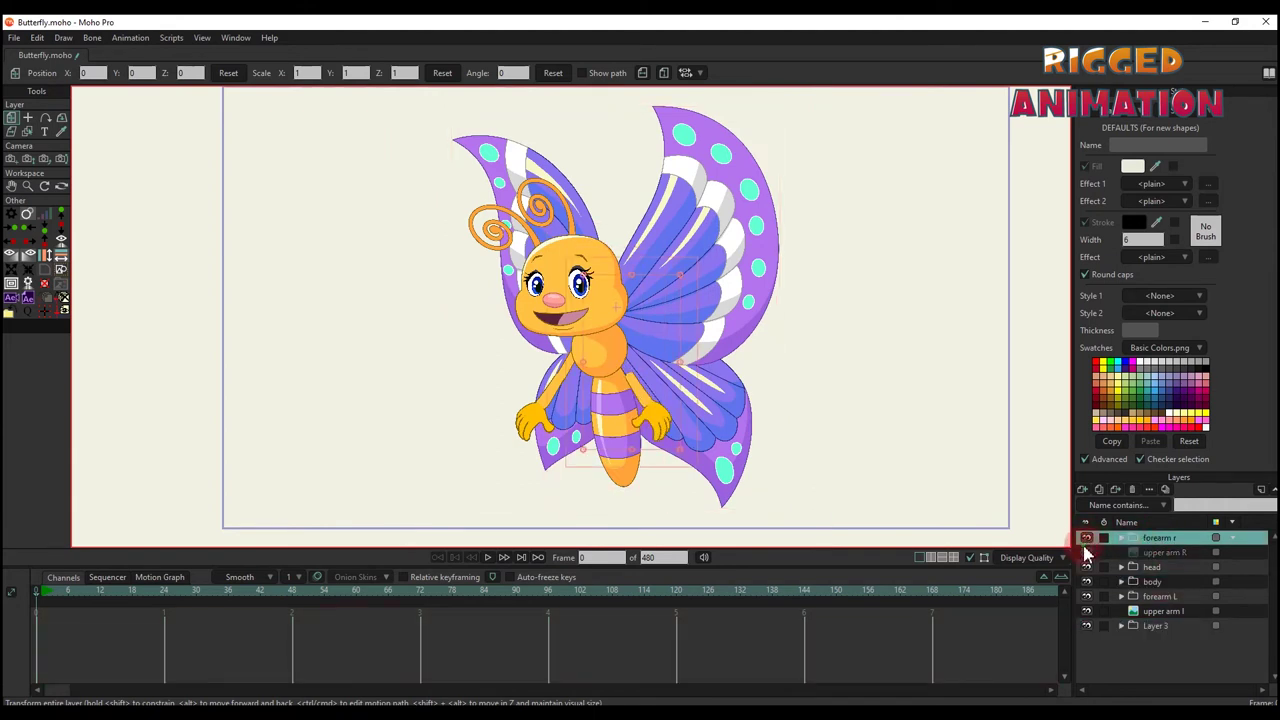
pyautogui.click(1087, 567)
pyautogui.click(1087, 567)
pyautogui.click(1121, 567)
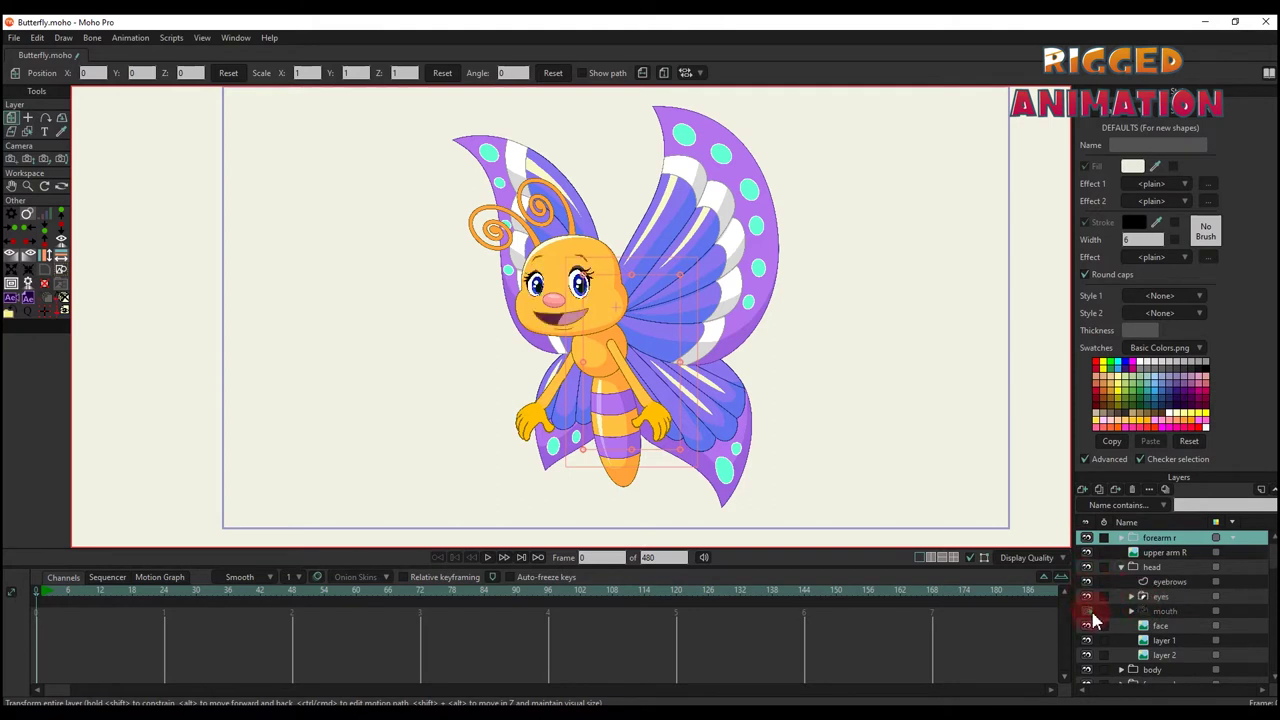
pyautogui.click(1131, 596)
pyautogui.click(1164, 628)
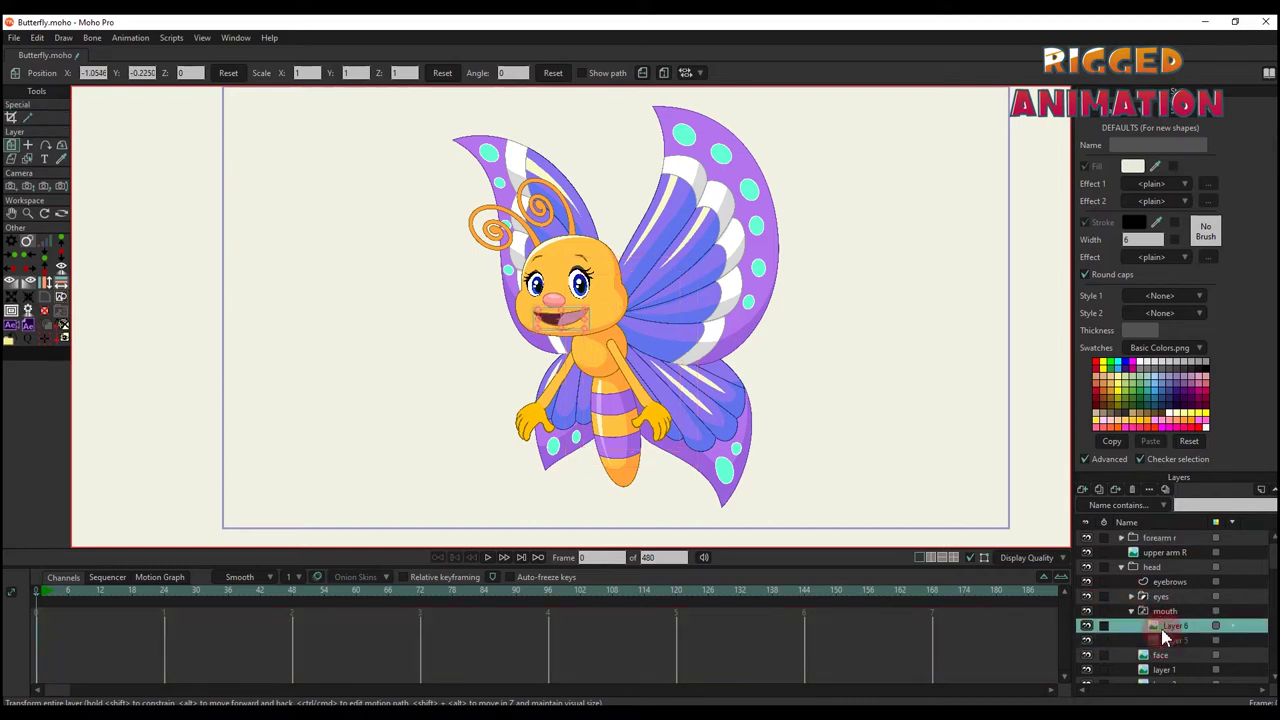
pyautogui.click(1150, 611)
pyautogui.click(1131, 611)
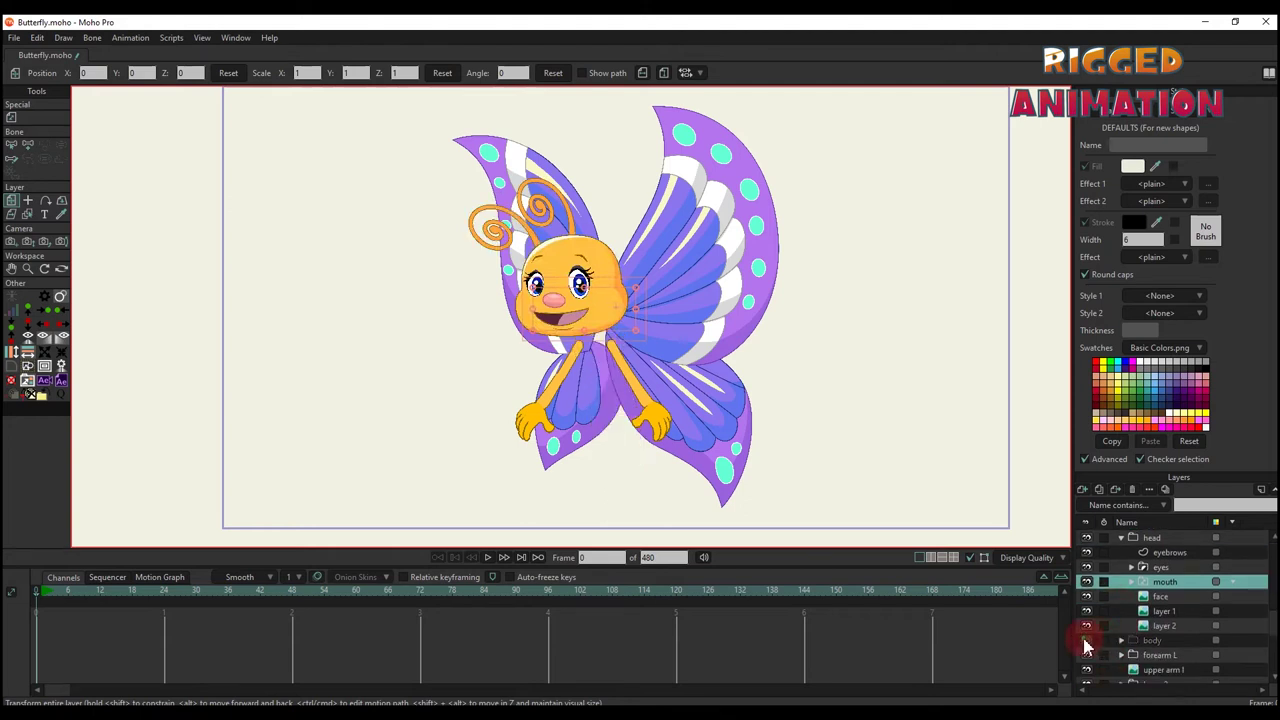
# Inspect the body and wing groups by expanding them and toggling the visibility of wing R and wing L
pyautogui.click(1121, 669)
pyautogui.scroll(-2, 1092, 632)
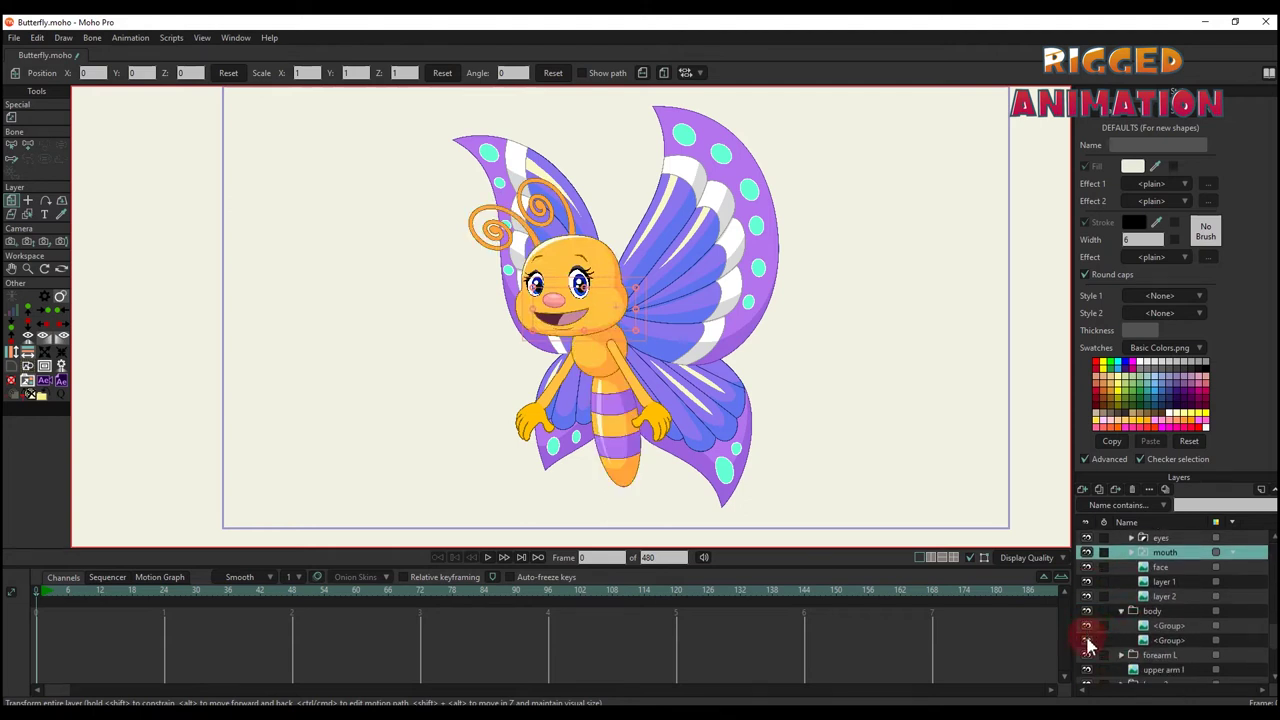
pyautogui.click(1121, 611)
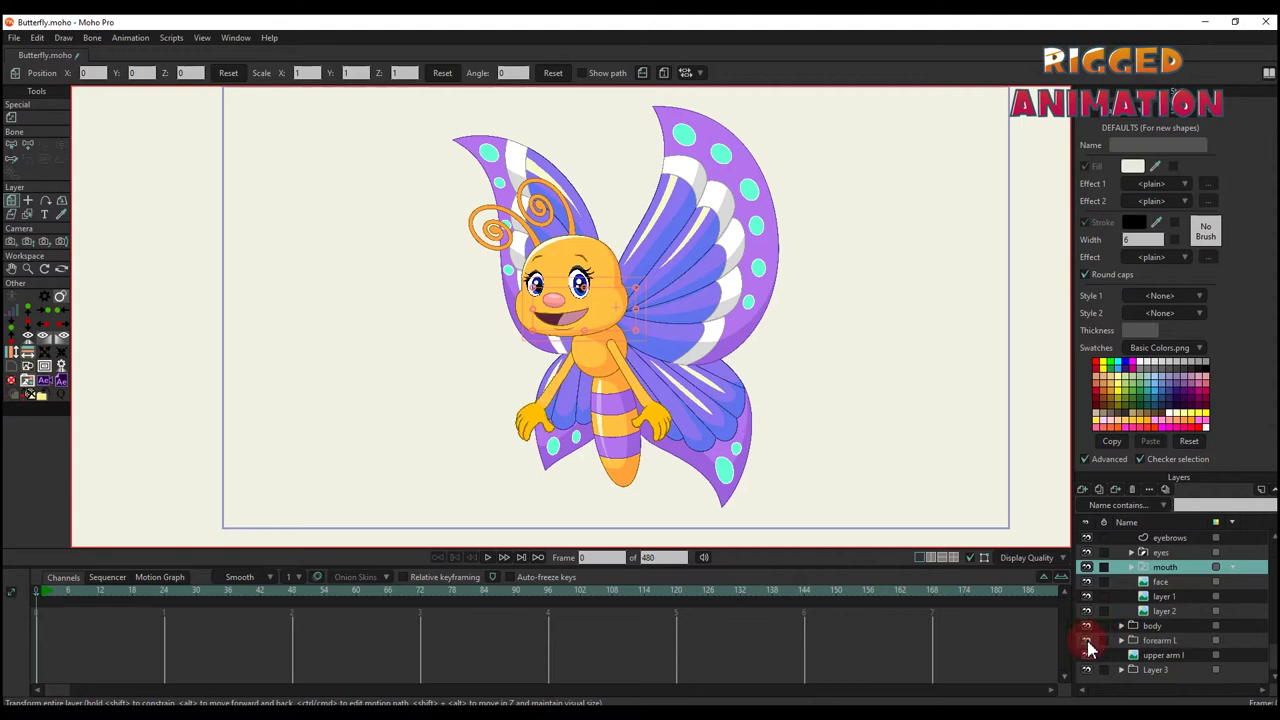
pyautogui.click(1087, 669)
pyautogui.click(1087, 669)
pyautogui.click(1121, 669)
pyautogui.scroll(-1, 1103, 670)
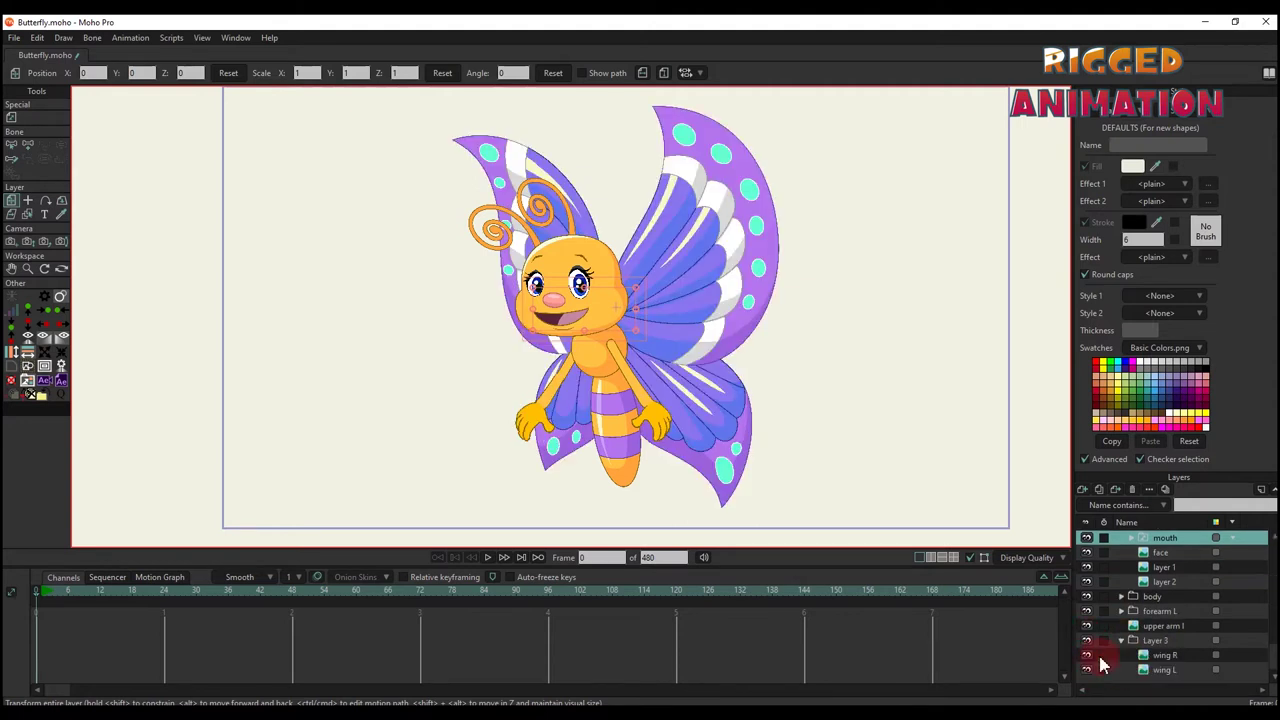
pyautogui.click(1087, 656)
pyautogui.click(1087, 656)
pyautogui.click(1087, 670)
pyautogui.click(1087, 670)
pyautogui.scroll(2, 1130, 635)
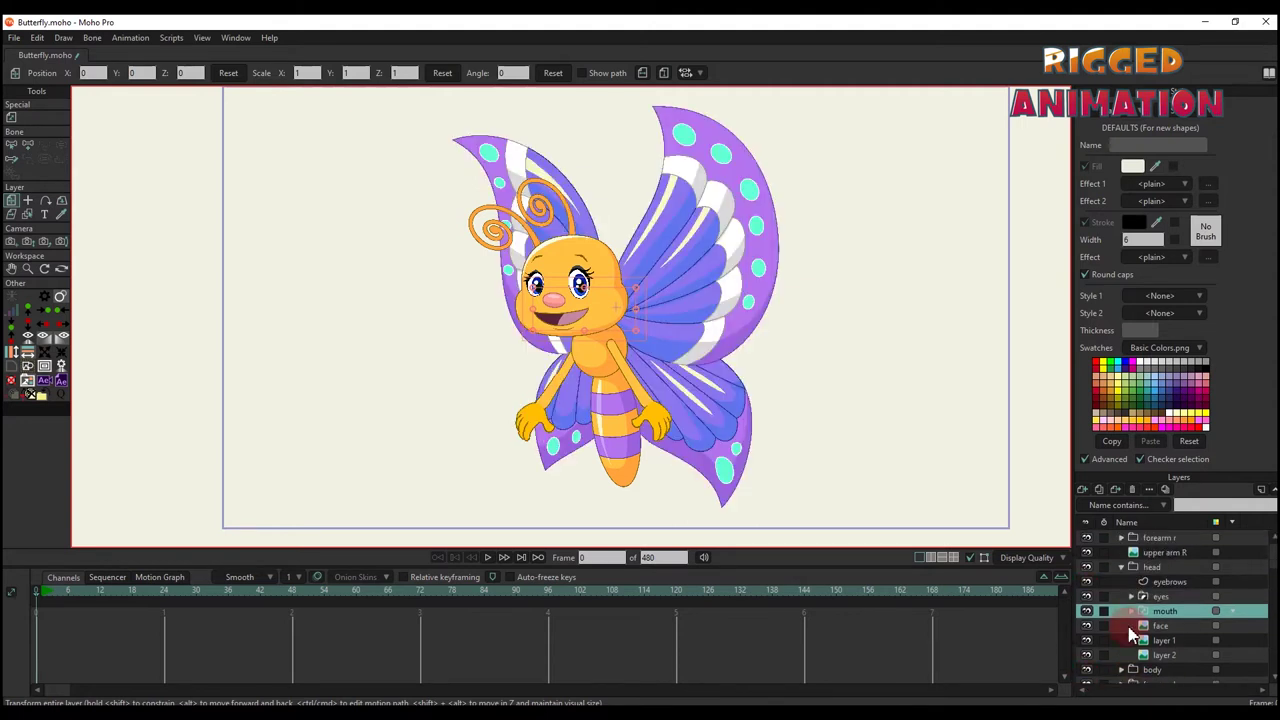
# Select all layers from forearm r down to Layer 3 and combine them into one group
pyautogui.click(1150, 543)
pyautogui.scroll(-1, 1160, 620)
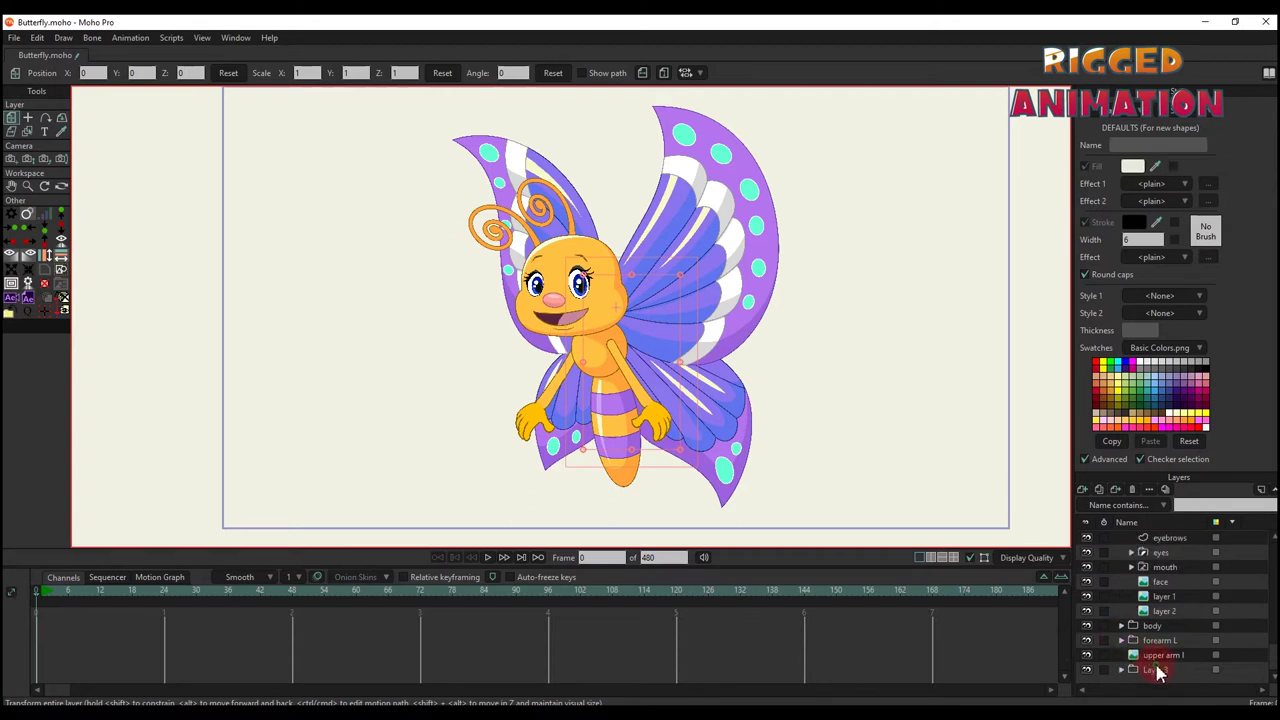
pyautogui.click(1158, 670)
pyautogui.rightClick(1157, 566)
pyautogui.click(1211, 624)
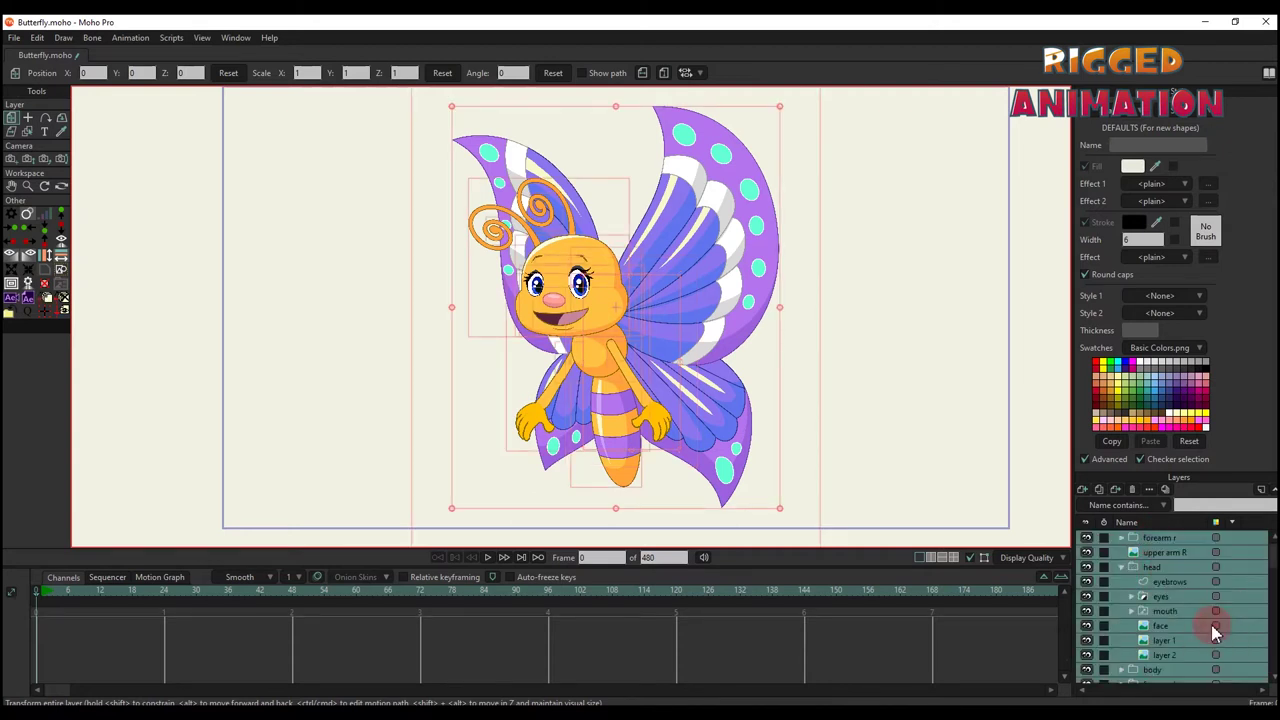
pyautogui.click(1132, 541)
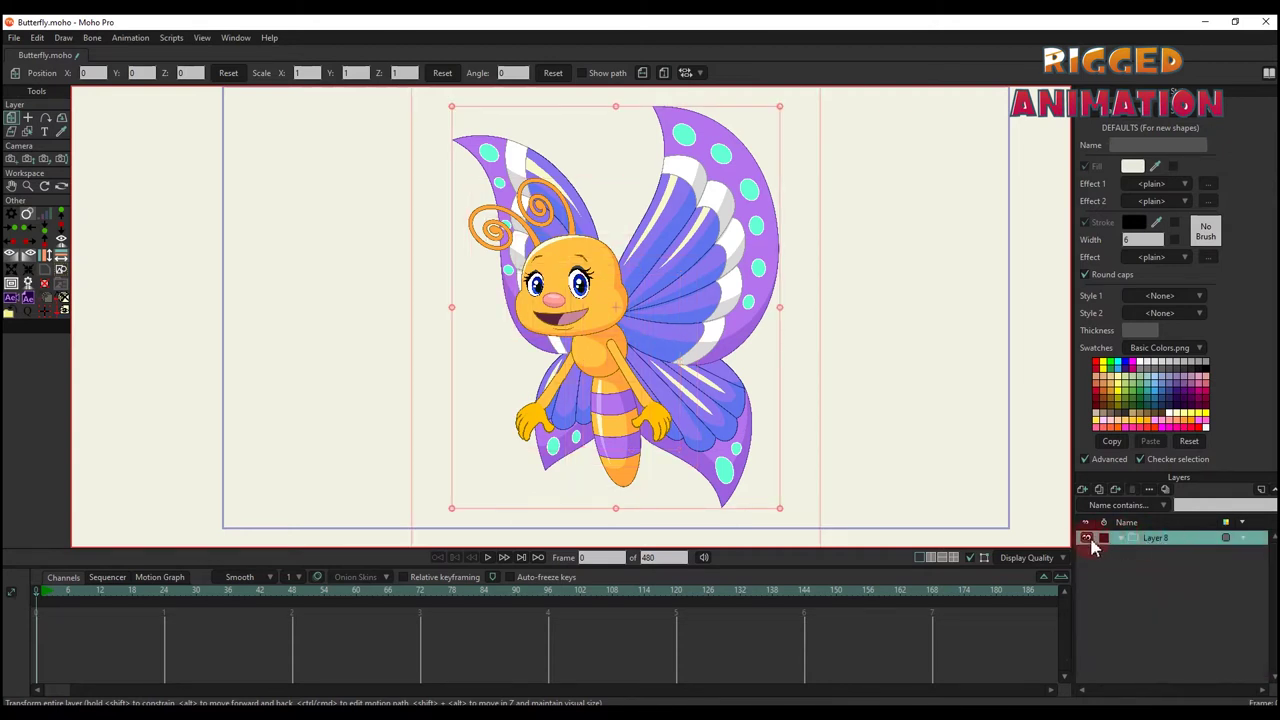
# Convert the new group to a bone layer and name it Butterfly
pyautogui.rightClick(1143, 540)
pyautogui.click(1137, 568)
pyautogui.click(1122, 541)
pyautogui.scroll(-2, 789, 468)
pyautogui.doubleClick(1156, 538)
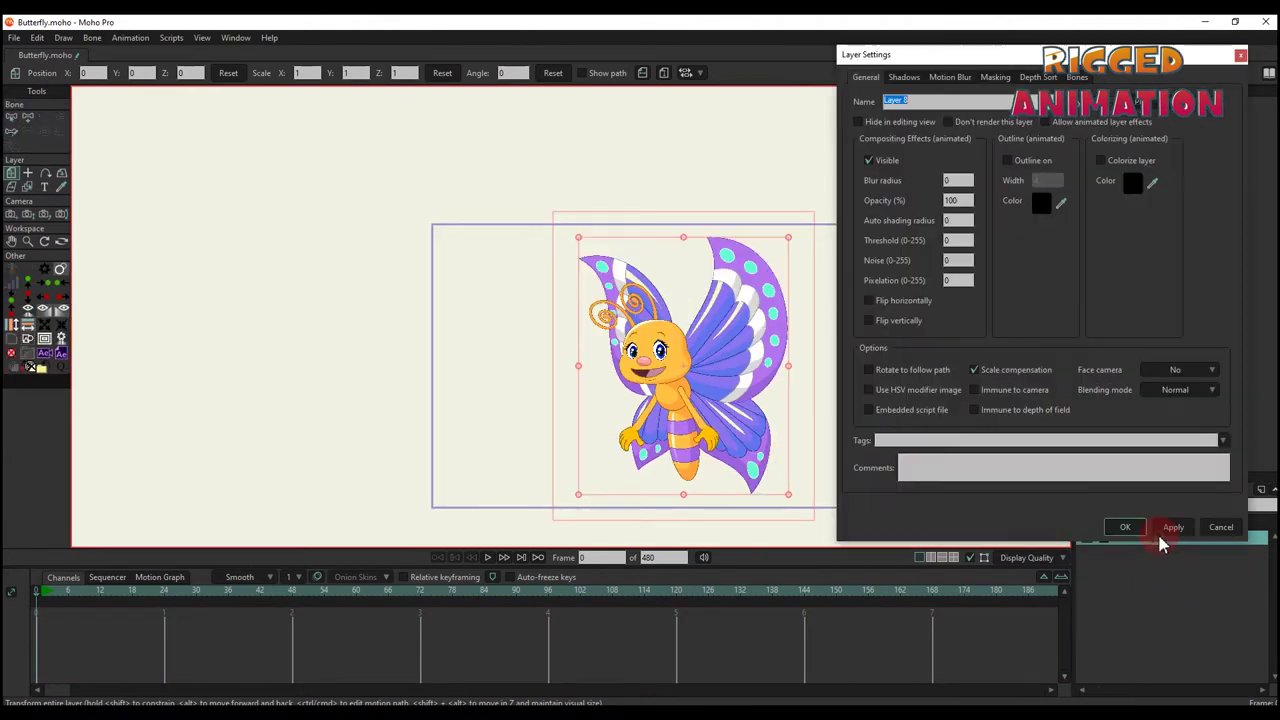
pyautogui.write('Butterfly')
pyautogui.click(1126, 528)
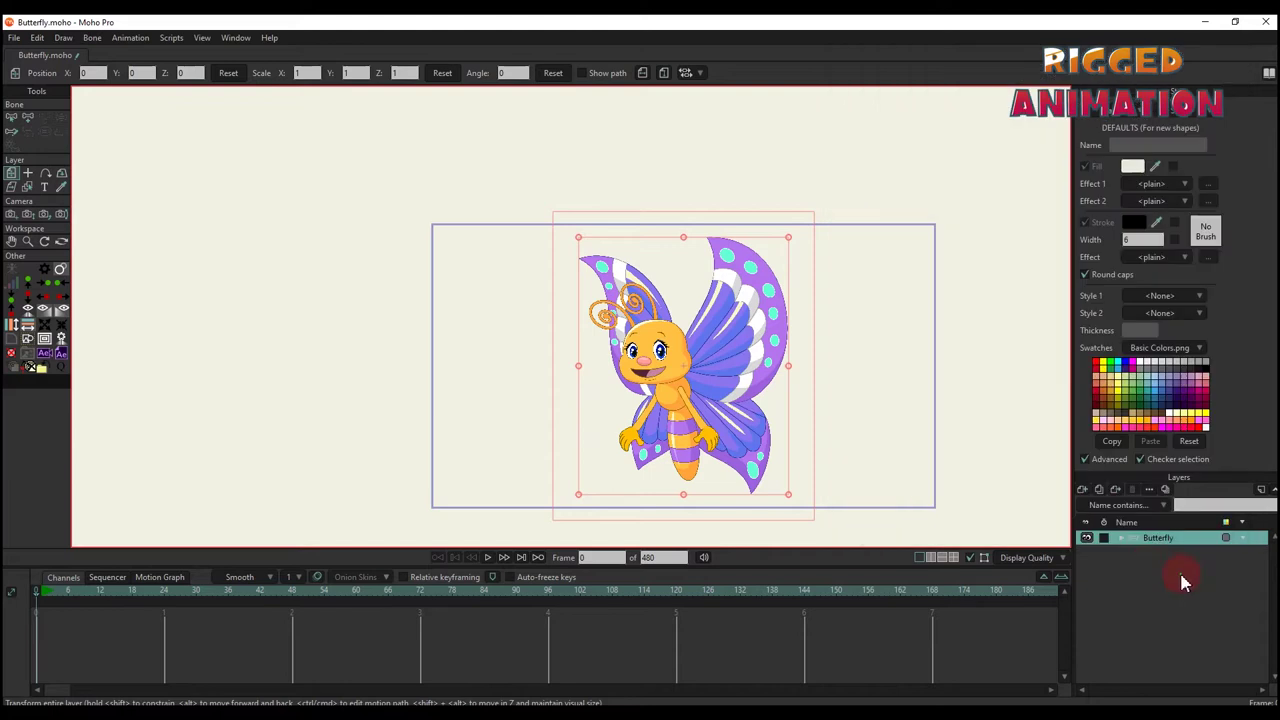
# Add a horizontal root bone at the base of the torso, a chest bone up to the neck and a head bone
pyautogui.scroll(3, 697, 425)
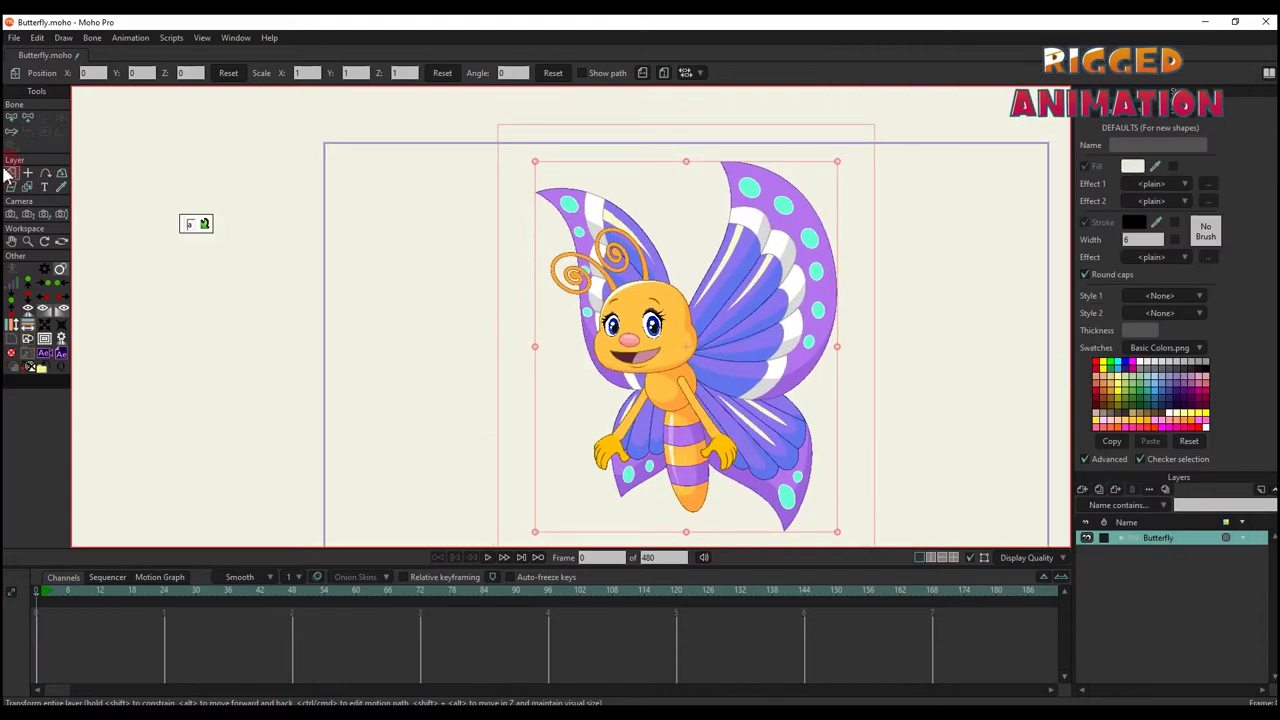
pyautogui.press('a')
pyautogui.scroll(3, 523, 277)
pyautogui.moveTo(644, 367); pyautogui.dragTo(762, 354)
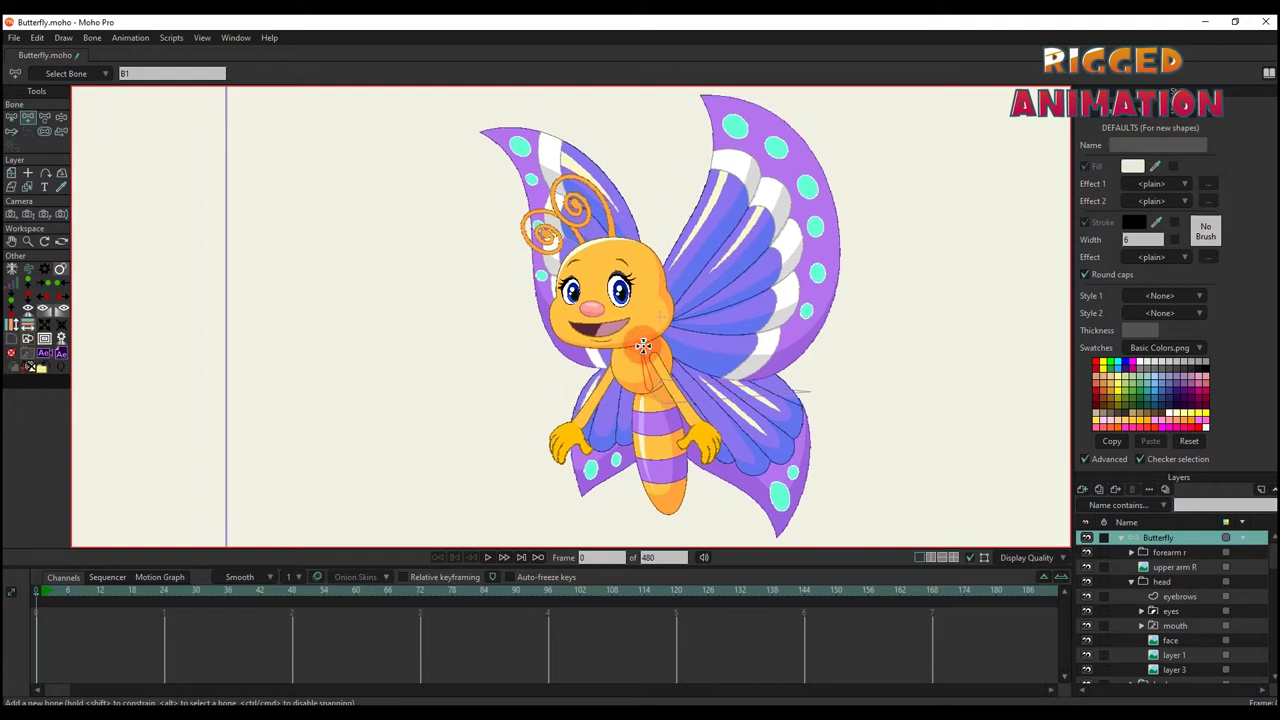
pyautogui.press('t')
pyautogui.press('a')
pyautogui.moveTo(640, 348); pyautogui.dragTo(608, 245)
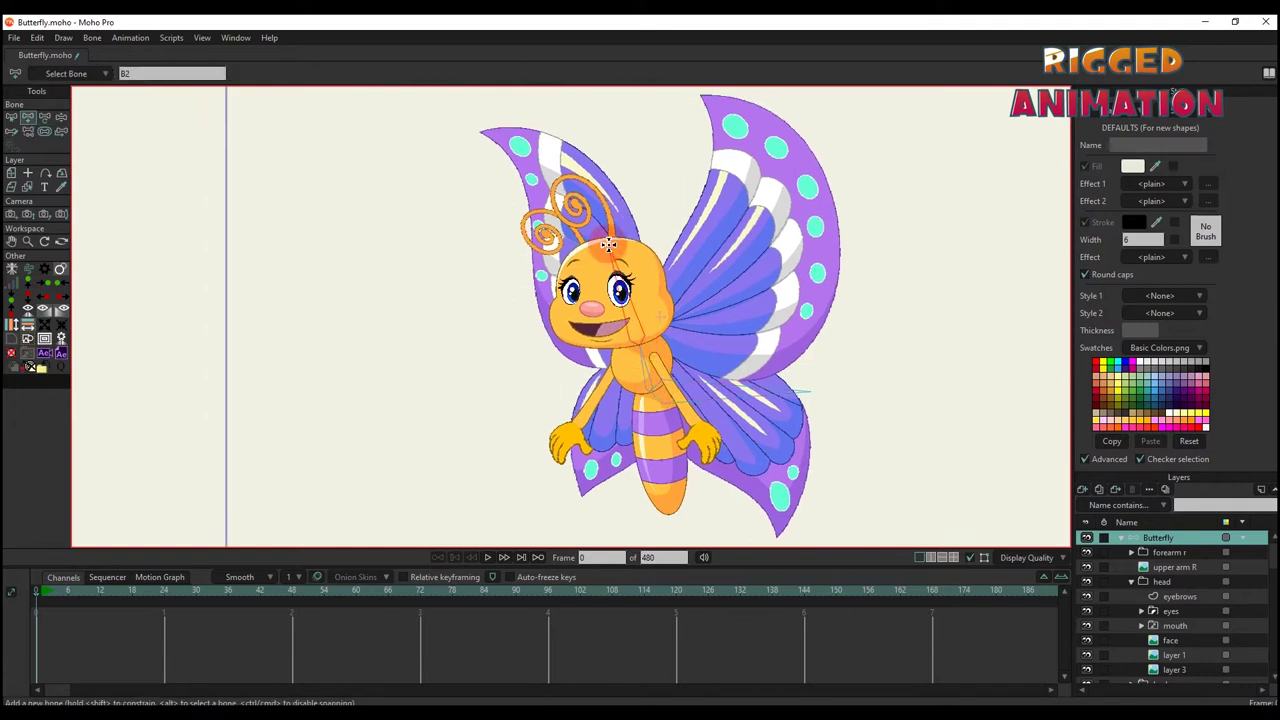
# Add a two-bone chain along each of the two antennae, starting from the top of the head
pyautogui.scroll(6, 610, 245)
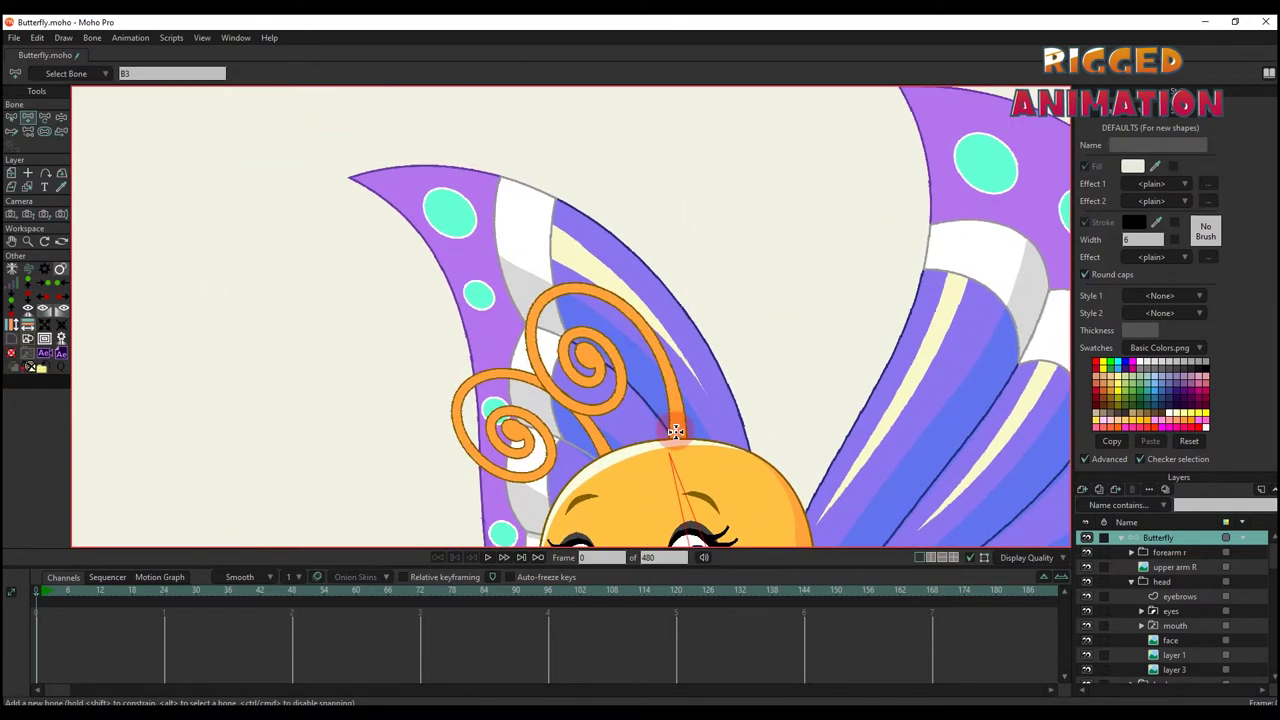
pyautogui.moveTo(674, 430); pyautogui.dragTo(530, 300)
pyautogui.scroll(-2, 530, 300)
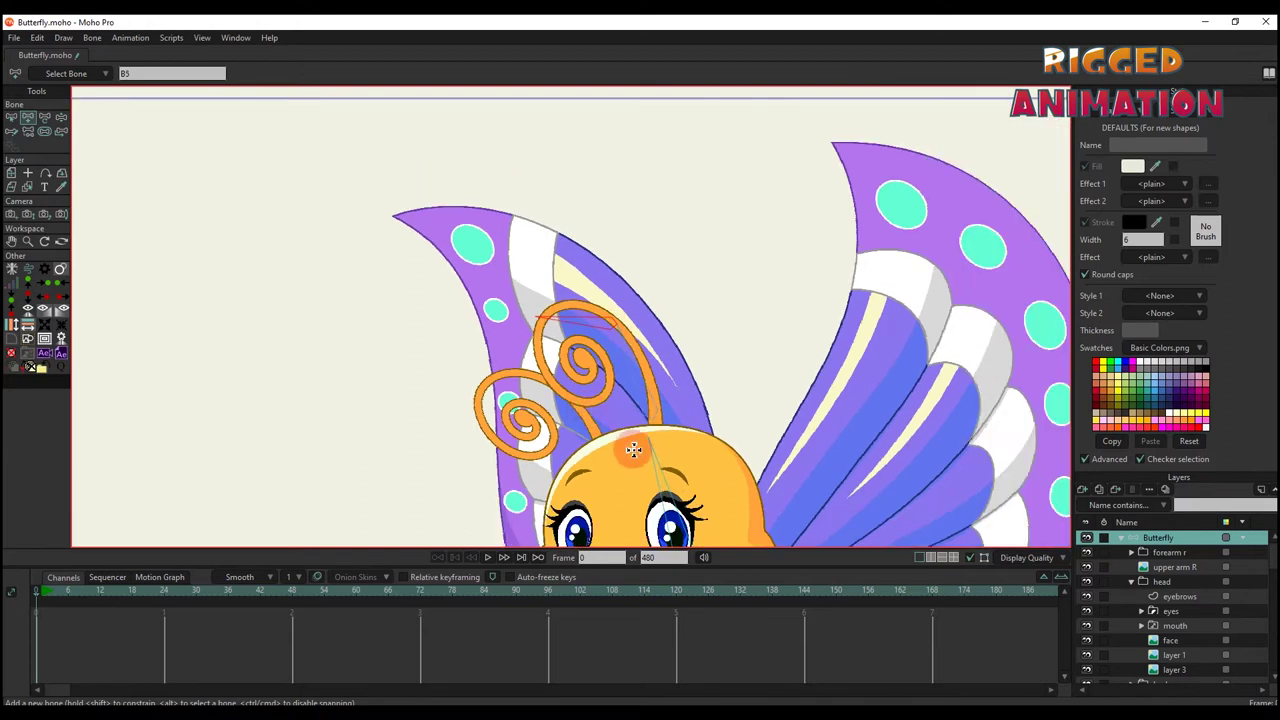
pyautogui.press('t')
pyautogui.press('a')
pyautogui.moveTo(620, 432); pyautogui.dragTo(555, 372)
pyautogui.moveTo(600, 410); pyautogui.dragTo(480, 390)
pyautogui.scroll(-3, 660, 447)
# Add a two-bone chain down the striped abdomen, starting from the base of the torso
pyautogui.press('b')
pyautogui.click(636, 348)
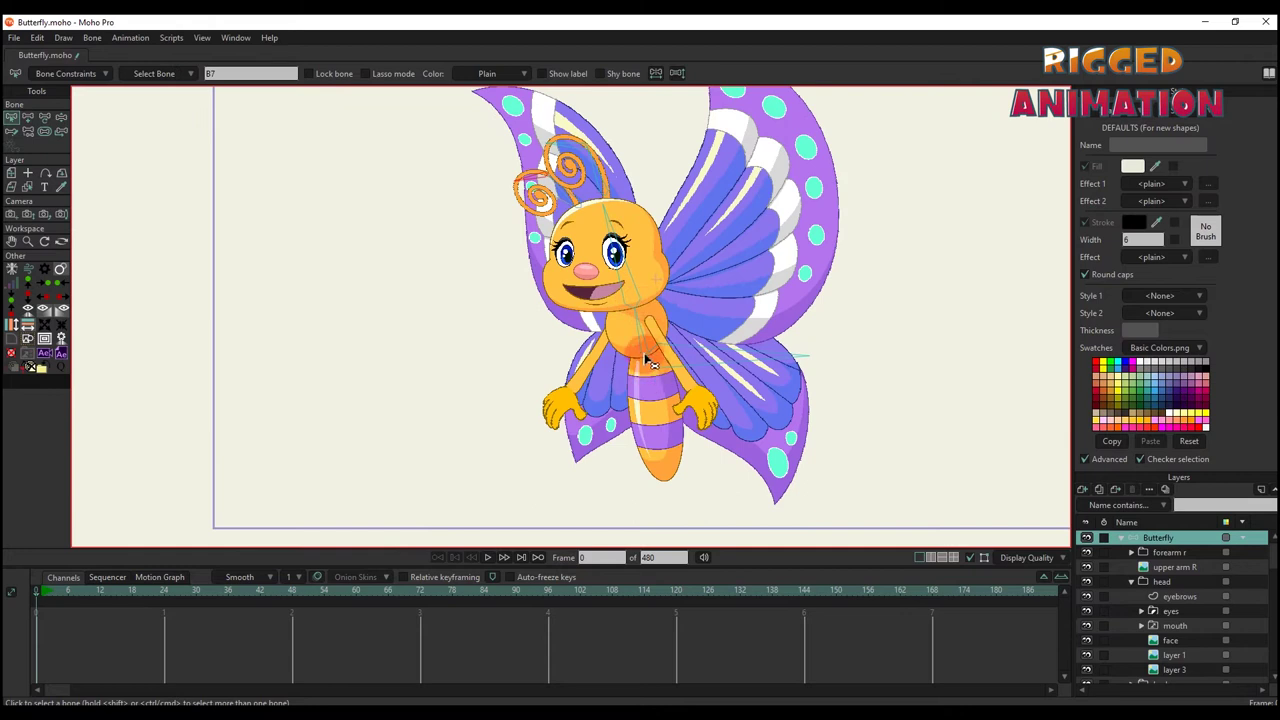
pyautogui.scroll(3, 640, 330)
pyautogui.press('a')
pyautogui.moveTo(647, 291)
pyautogui.mouseDown()
pyautogui.moveTo(657, 486)
pyautogui.moveTo(663, 380)
pyautogui.moveTo(673, 507)
pyautogui.mouseUp()
pyautogui.scroll(1, 654, 380)
pyautogui.scroll(-2, 673, 507)
pyautogui.scroll(2, 650, 400)
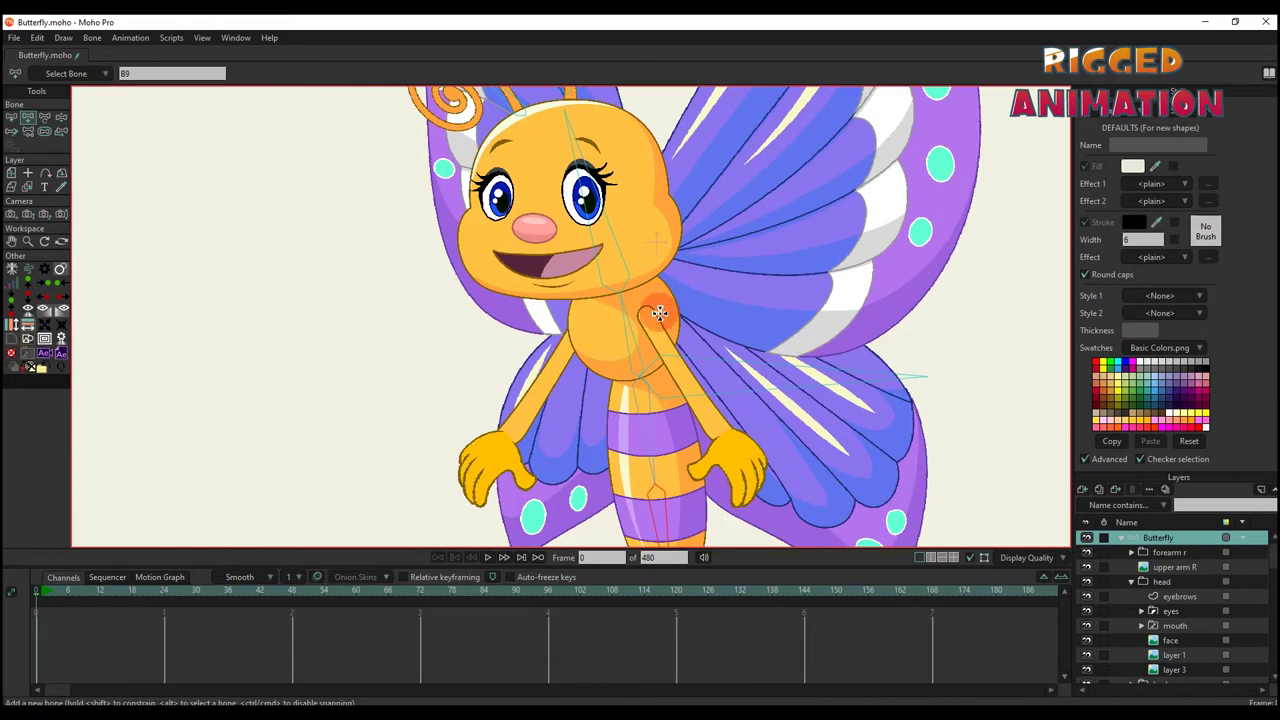
# Select the chest bone and add upper arm, forearm and hand bones along the R arm
pyautogui.click(635, 346)
pyautogui.scroll(1, 621, 267)
pyautogui.scroll(1, 621, 267)
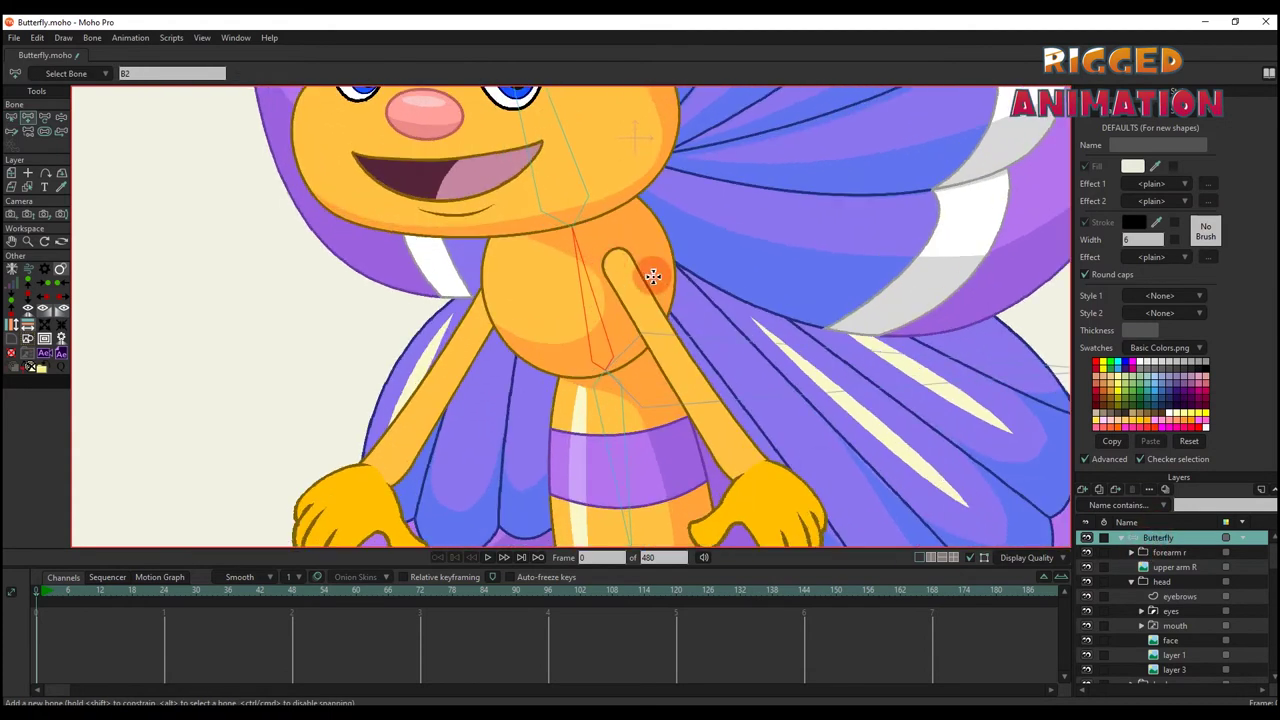
pyautogui.scroll(1, 652, 276)
pyautogui.moveTo(604, 256); pyautogui.dragTo(679, 386)
pyautogui.scroll(-2, 683, 387)
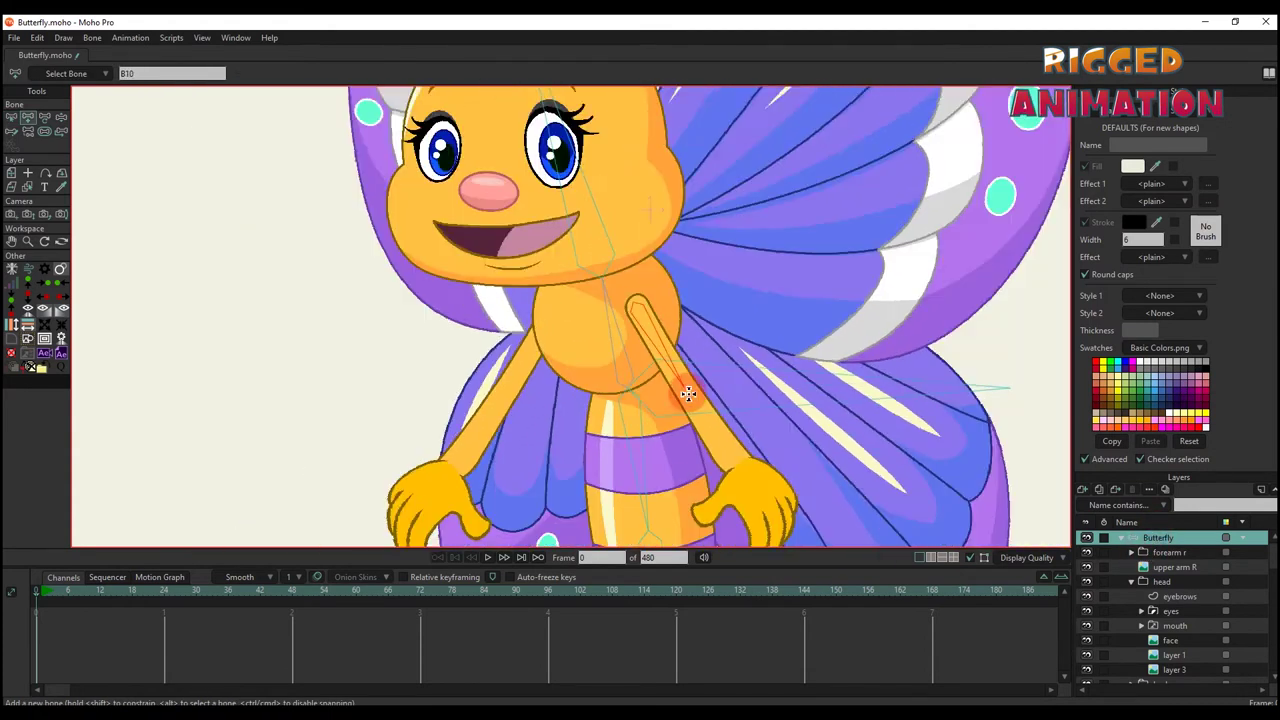
pyautogui.scroll(1, 678, 372)
pyautogui.moveTo(647, 285); pyautogui.dragTo(702, 367)
pyautogui.scroll(-2, 706, 367)
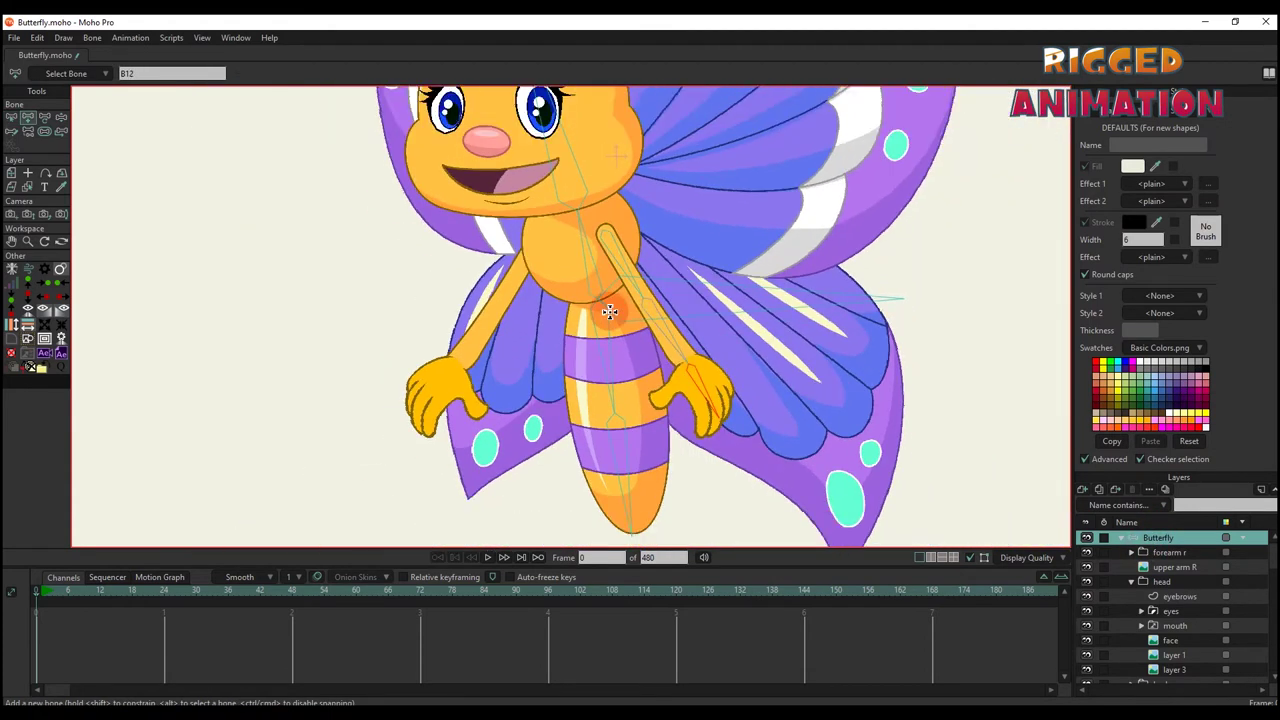
# Select the chest bone again and add upper arm, forearm and hand bones along the L arm
pyautogui.scroll(1, 631, 300)
pyautogui.click(631, 300)
pyautogui.moveTo(594, 251); pyautogui.dragTo(466, 414)
pyautogui.scroll(-2, 466, 414)
pyautogui.scroll(1, 587, 248)
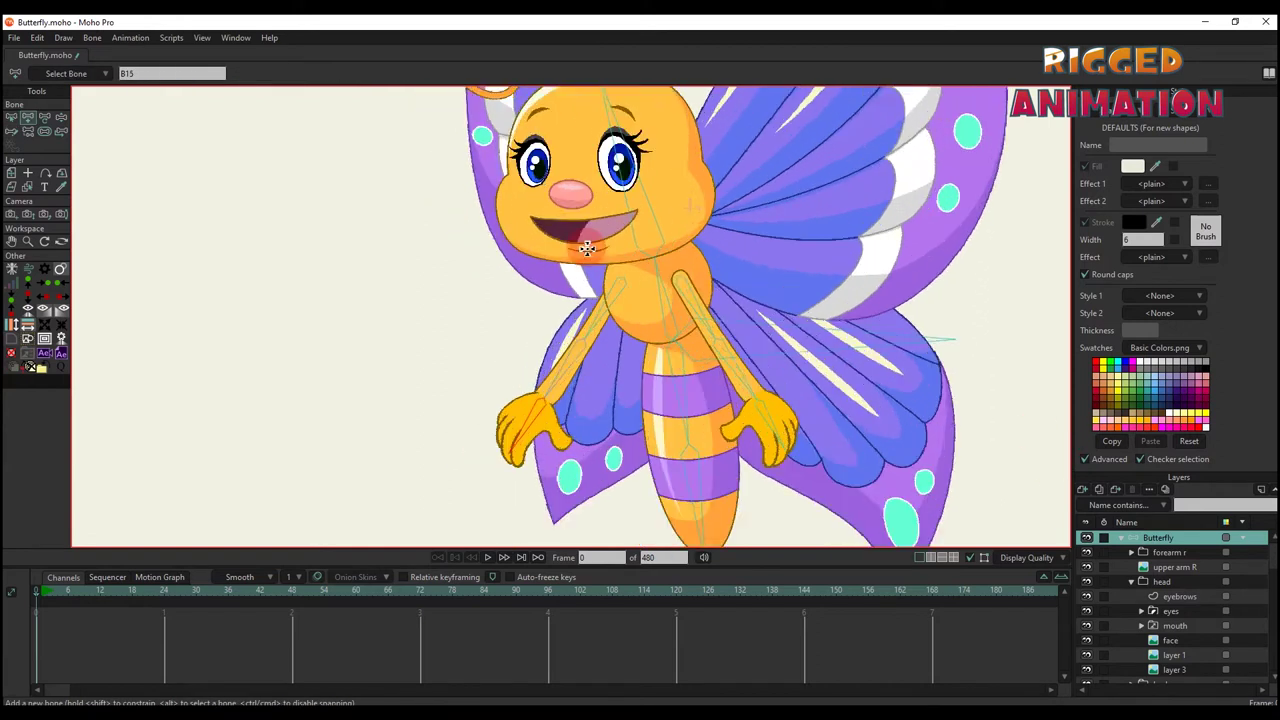
# Check the upper arm R artwork, hide the forearm r layer and adjust the arm bones to meet at the elbow
pyautogui.scroll(2, 703, 337)
pyautogui.click(1175, 567)
pyautogui.click(1086, 567)
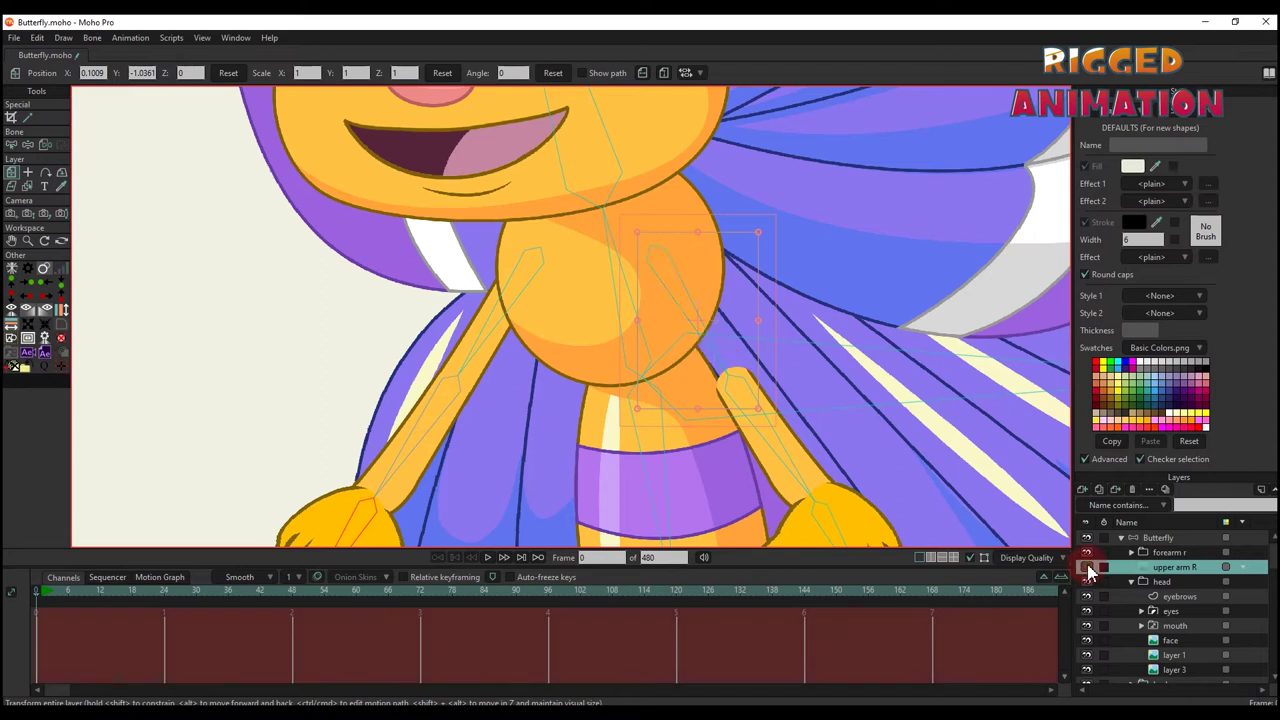
pyautogui.click(1086, 567)
pyautogui.click(1087, 567)
pyautogui.click(1088, 568)
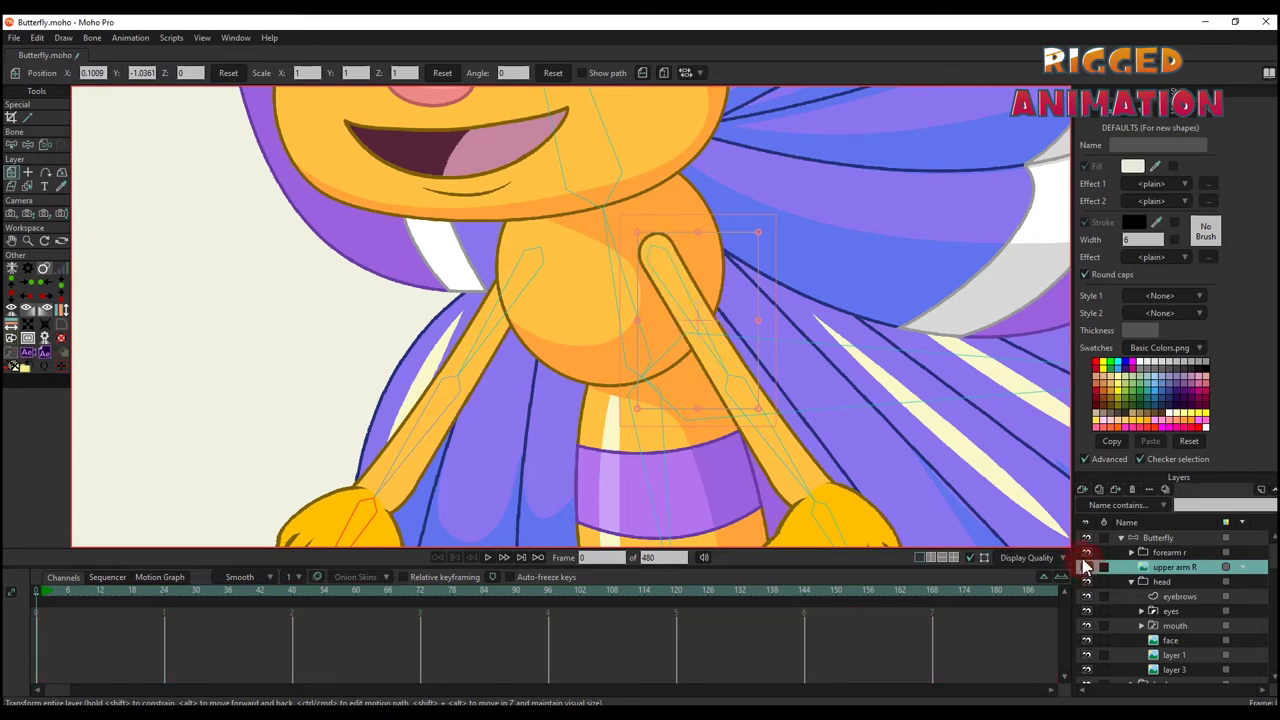
pyautogui.click(1085, 557)
pyautogui.click(1147, 541)
pyautogui.scroll(2, 686, 349)
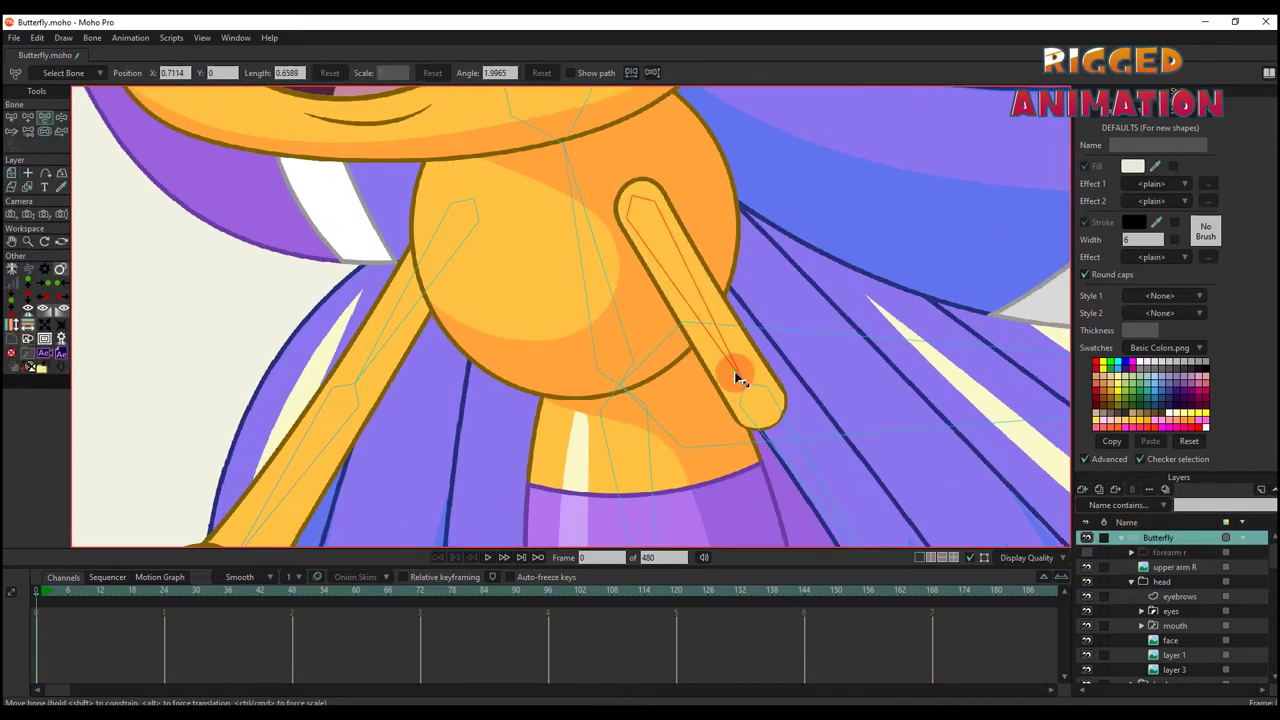
pyautogui.click(769, 414)
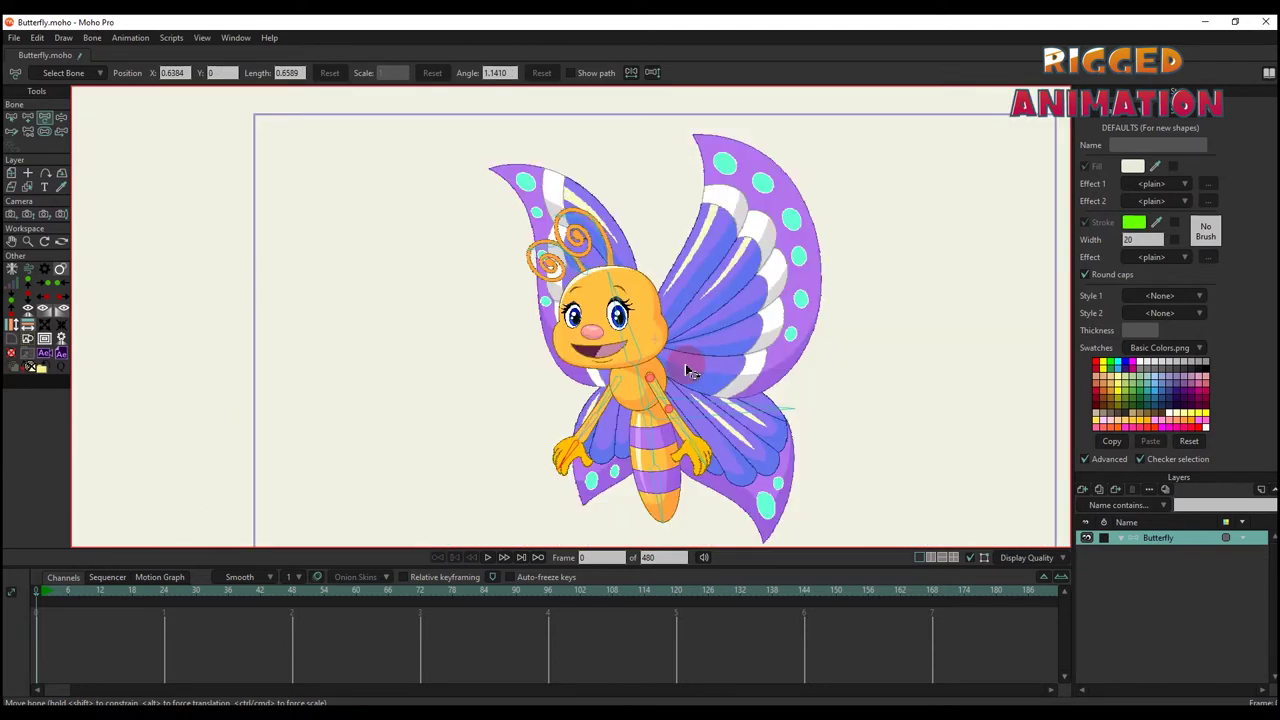
# Convert Layer 3 into a bone layer and rename it wings
pyautogui.click(1122, 537)
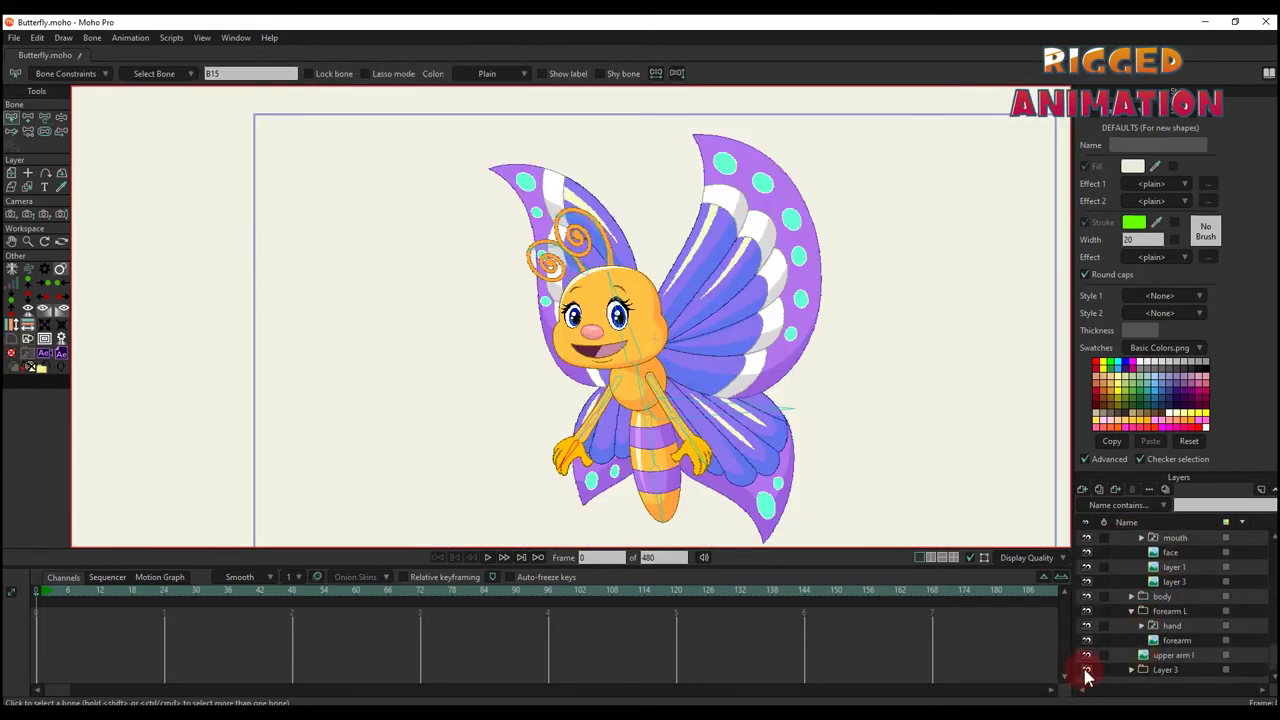
pyautogui.rightClick(1147, 672)
pyautogui.click(1192, 627)
pyautogui.doubleClick(1166, 670)
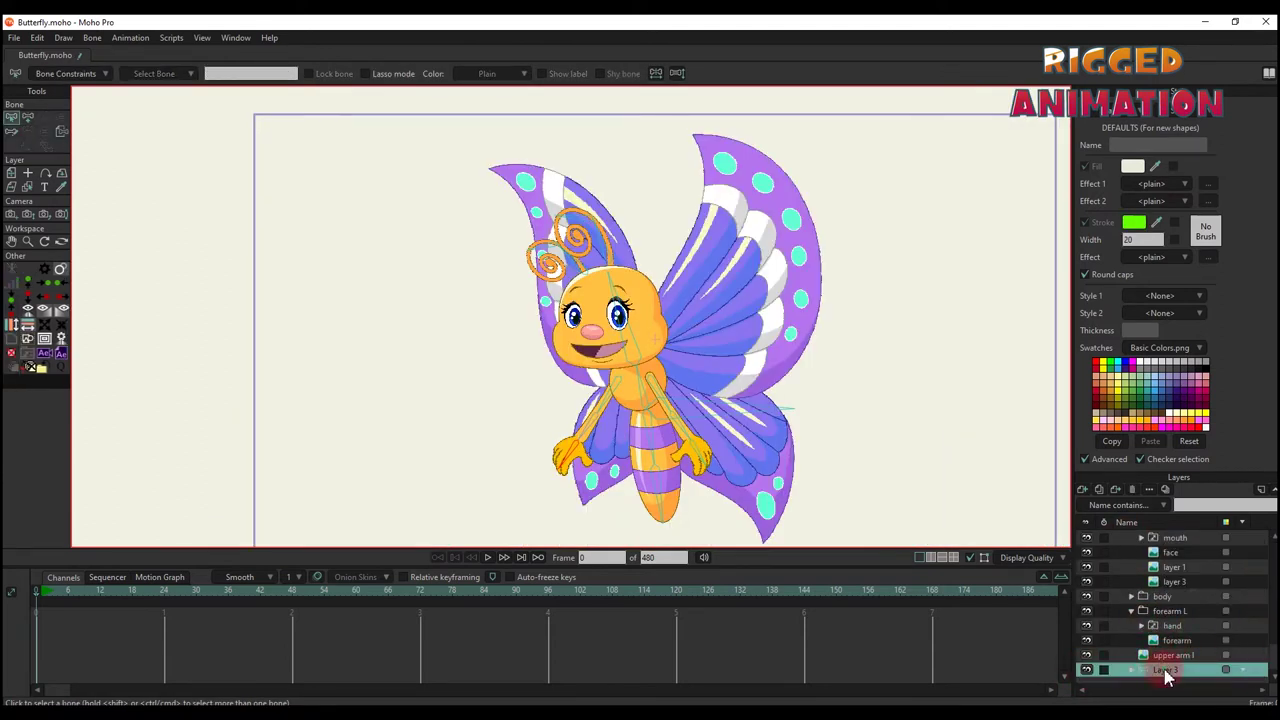
pyautogui.write('wings')
pyautogui.press('Return')
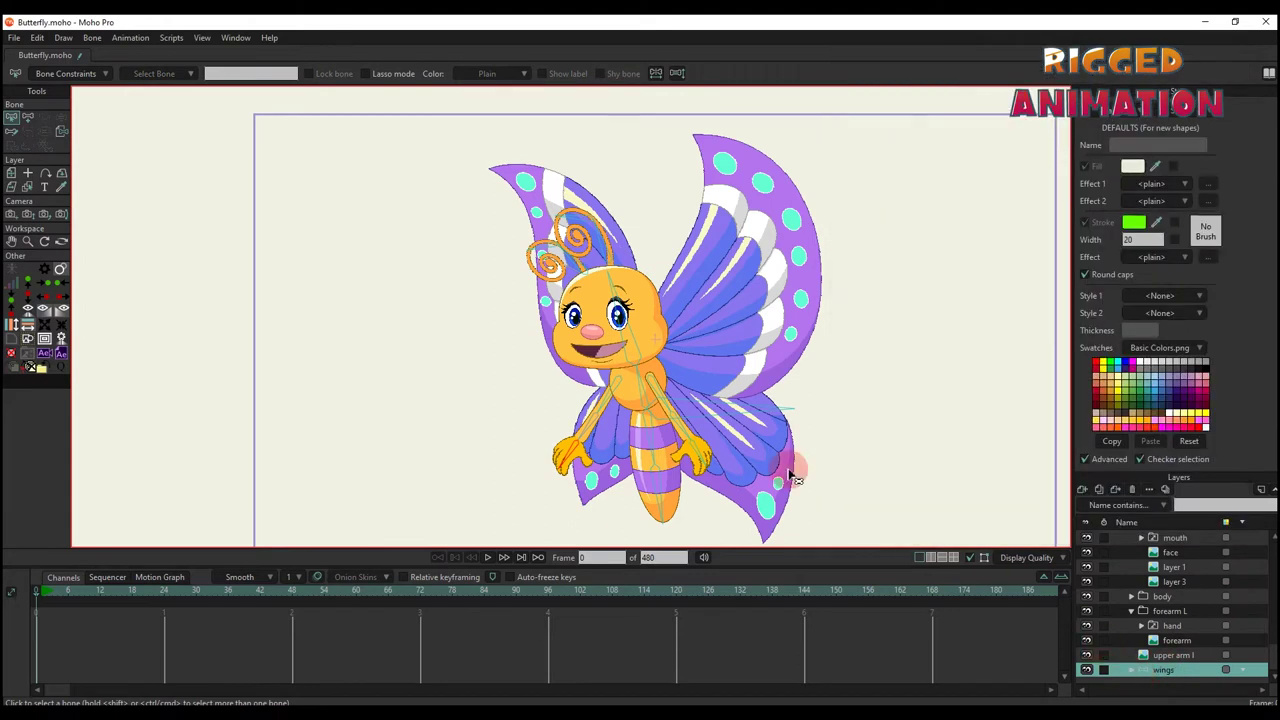
# Add a chain of bones along the R wing, from its base at the chest up towards the wing tip
pyautogui.press('a')
pyautogui.scroll(3, 658, 346)
pyautogui.scroll(1, 651, 365)
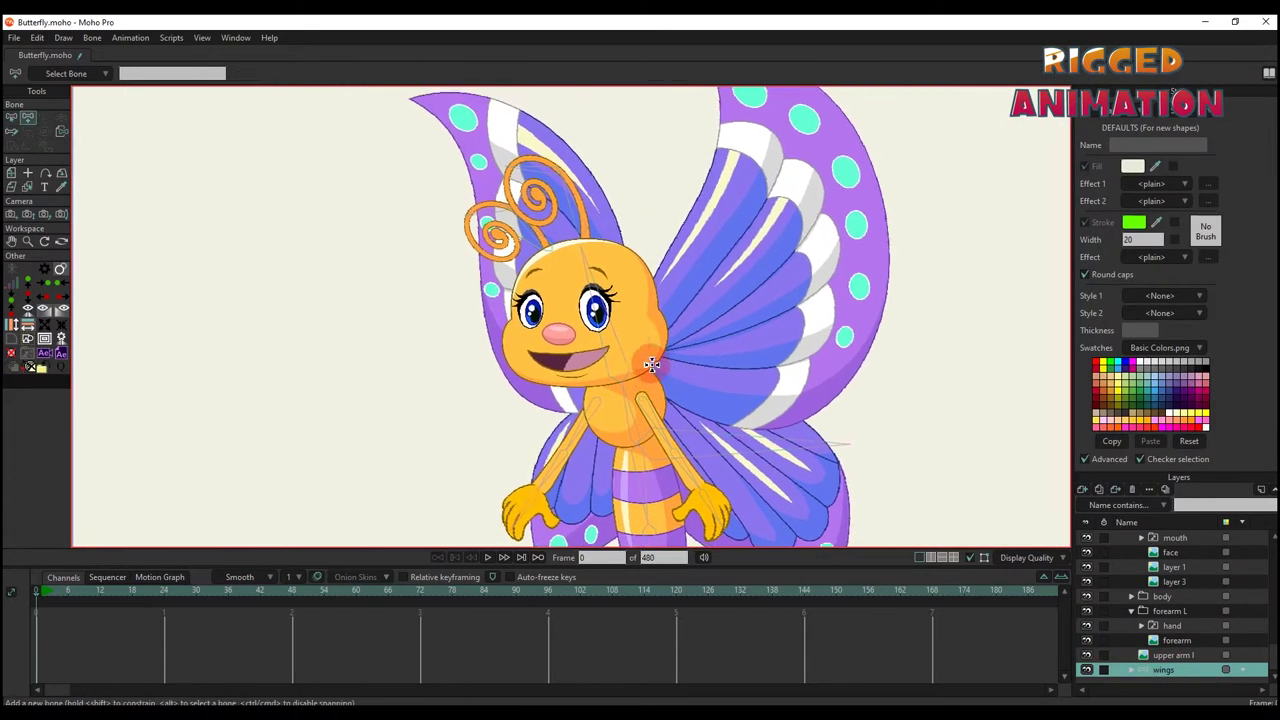
pyautogui.moveTo(651, 365); pyautogui.dragTo(757, 297)
pyautogui.scroll(-1, 757, 297)
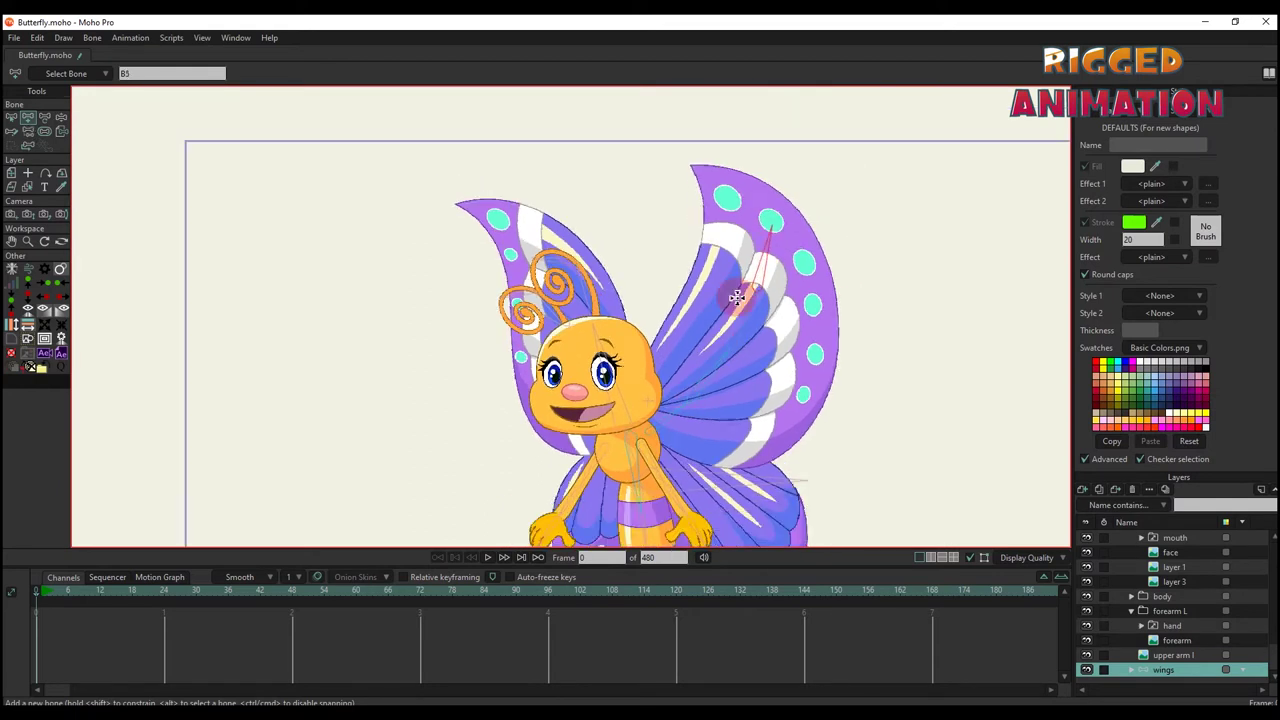
# Select the root bone B1 and add a second chain of bones through the L wing towards its tip
pyautogui.scroll(3, 736, 297)
pyautogui.click(731, 423)
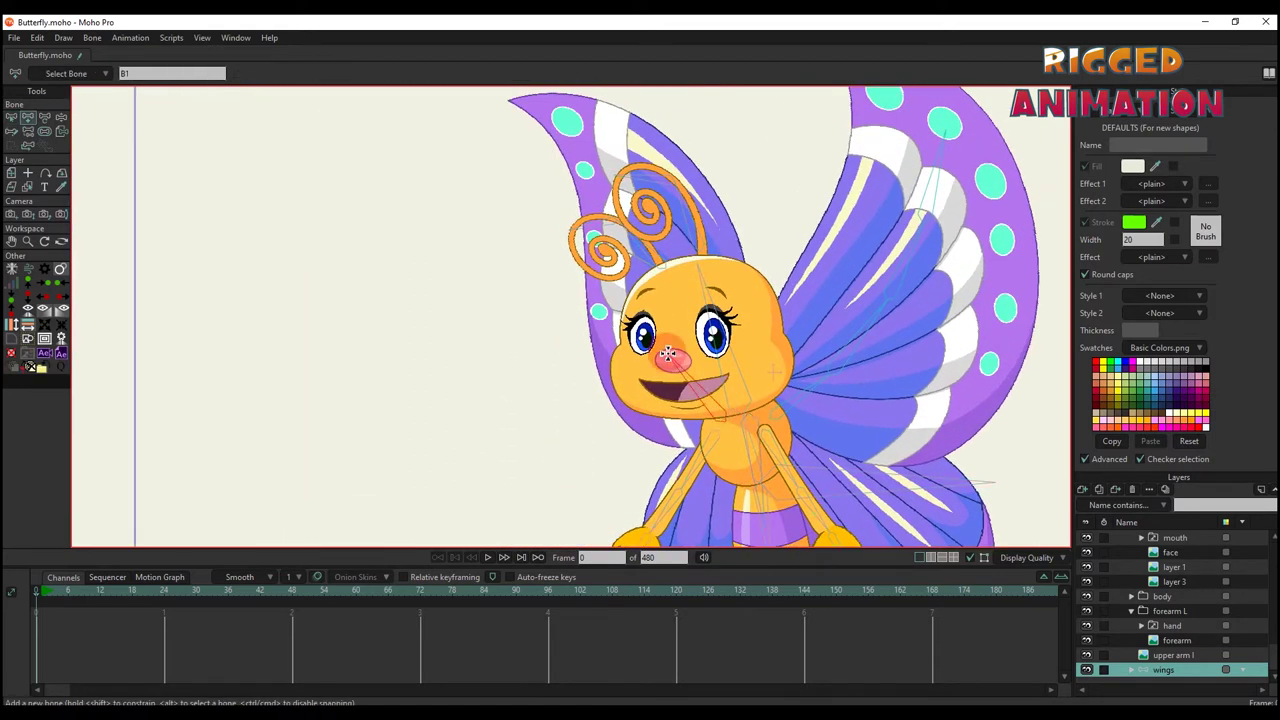
pyautogui.moveTo(668, 378)
pyautogui.mouseDown()
pyautogui.moveTo(648, 290)
pyautogui.moveTo(612, 320)
pyautogui.moveTo(584, 262)
pyautogui.mouseUp()
pyautogui.scroll(3, 648, 290)
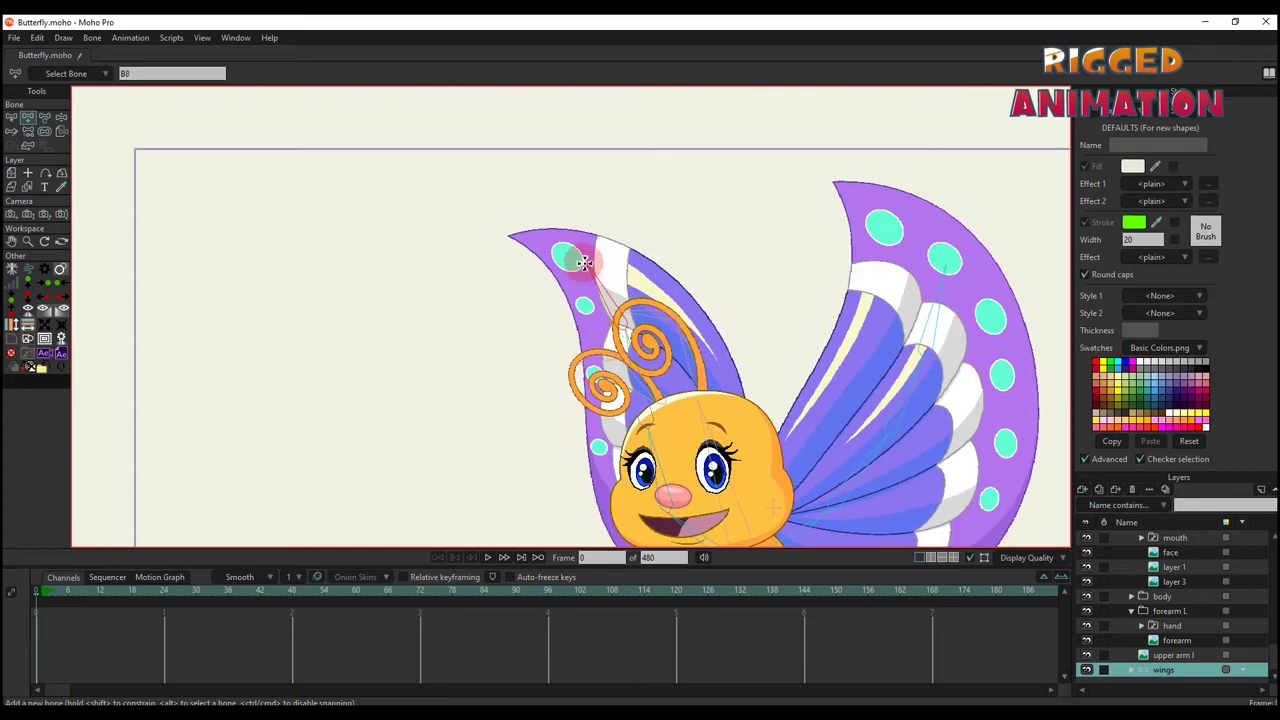
pyautogui.scroll(-2, 583, 276)
# Select the wing R layer and pick its own bone chain for flexi-binding
pyautogui.press('z')
pyautogui.scroll(2, 709, 343)
pyautogui.keyDown('ctrl'); pyautogui.keyDown('alt'); pyautogui.click(709, 343); pyautogui.keyUp('alt'); pyautogui.keyUp('ctrl')
pyautogui.scroll(-2, 709, 343)
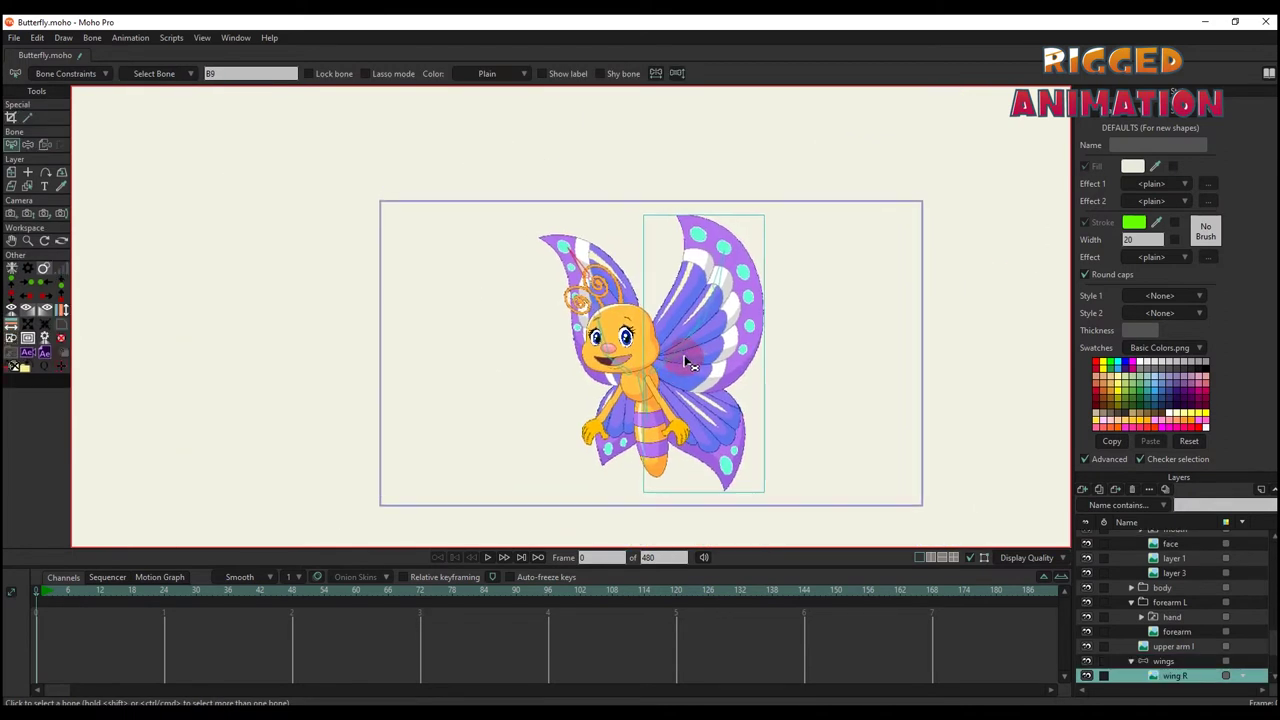
pyautogui.click(648, 226)
pyautogui.click(670, 237)
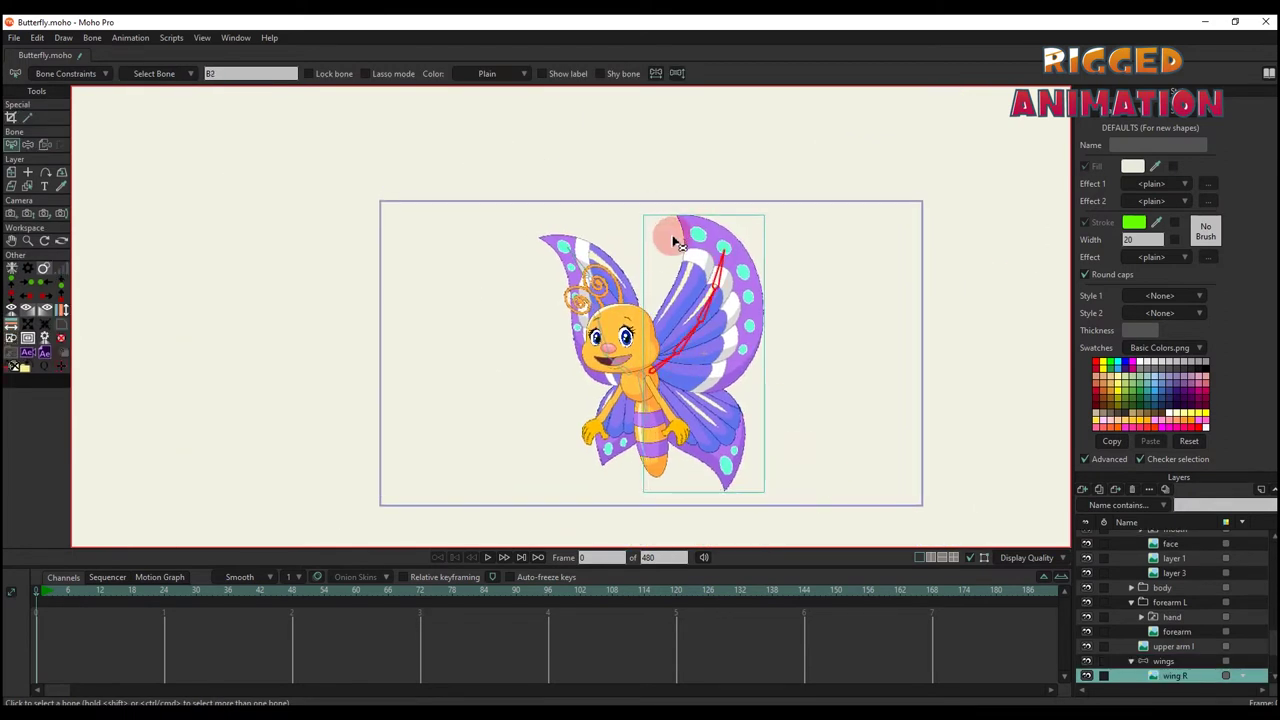
# Select the wing L layer and use only its own wing bones for flexi-binding
pyautogui.scroll(2, 586, 313)
pyautogui.keyDown('ctrl'); pyautogui.keyDown('alt'); pyautogui.click(545, 350); pyautogui.keyUp('alt'); pyautogui.keyUp('ctrl')
pyautogui.scroll(-2, 545, 350)
pyautogui.click(836, 432)
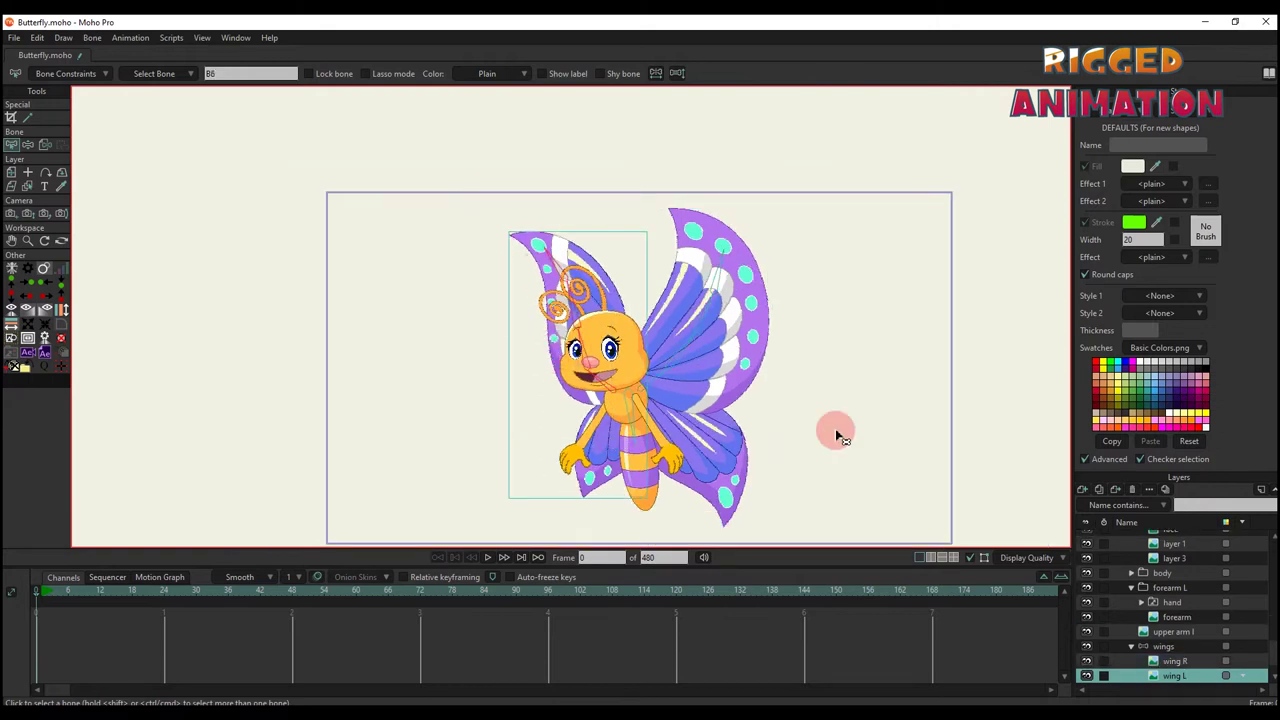
pyautogui.click(91, 38)
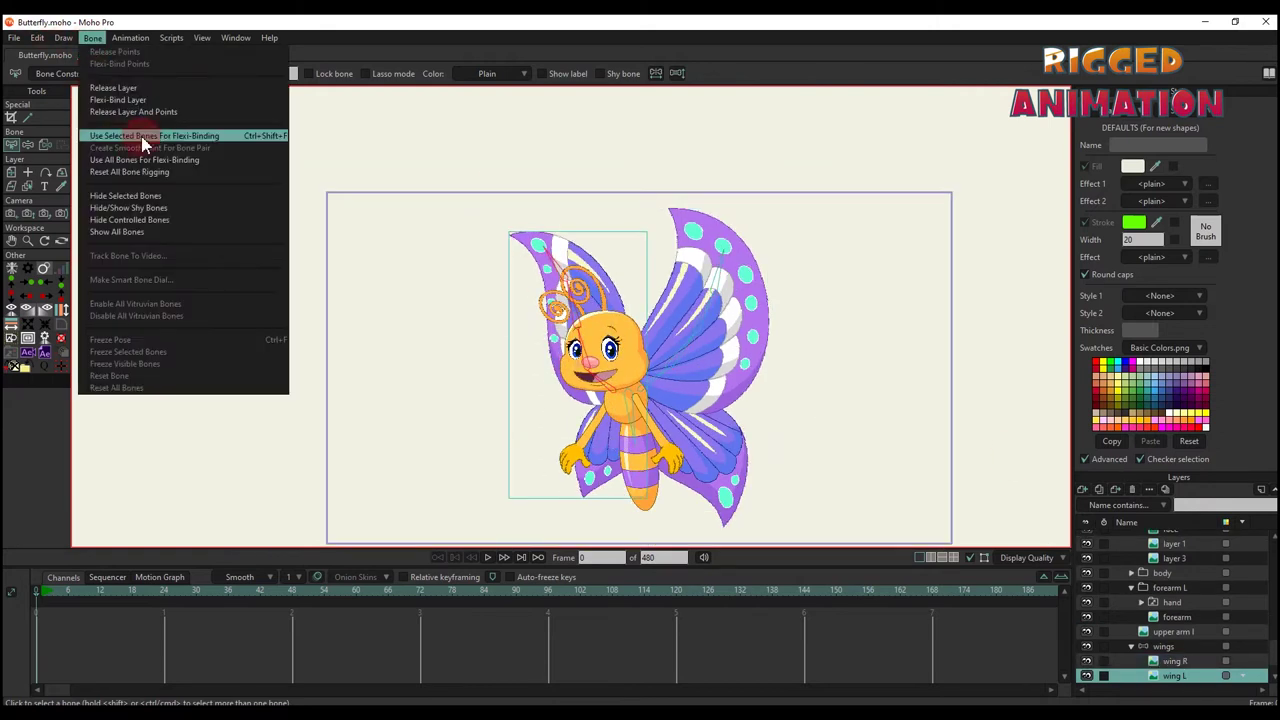
pyautogui.click(268, 137)
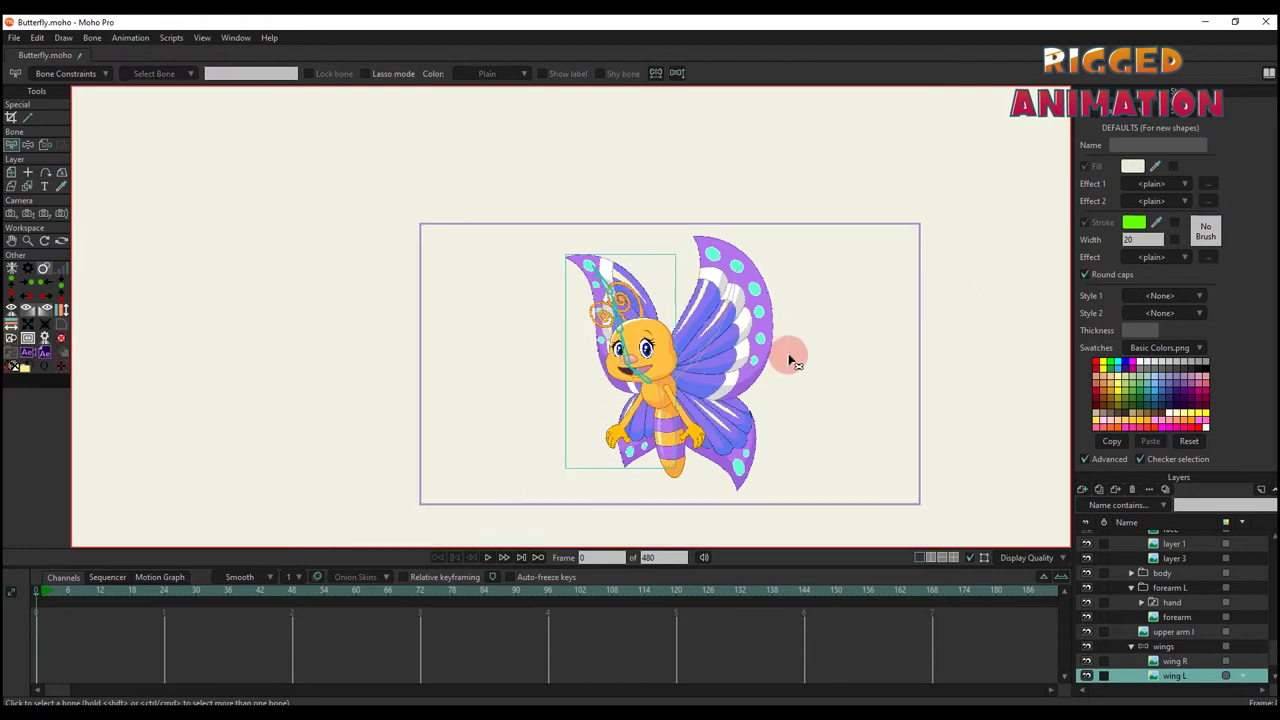
# Bind the wings bone layer to the chest bone of the Butterfly skeleton
pyautogui.scroll(4, 720, 350)
pyautogui.keyDown('ctrl'); pyautogui.keyDown('alt'); pyautogui.click(763, 353); pyautogui.keyUp('alt'); pyautogui.keyUp('ctrl')
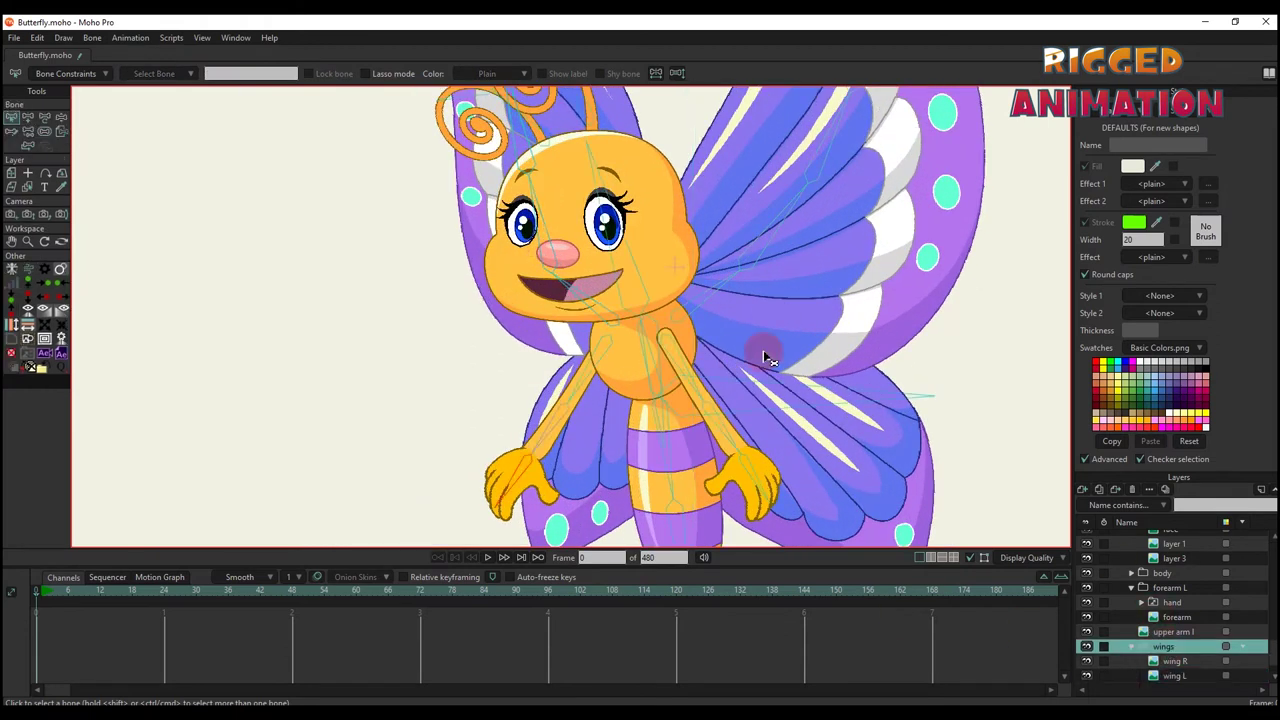
pyautogui.click(61, 131)
pyautogui.scroll(3, 632, 298)
pyautogui.click(632, 298)
pyautogui.click(656, 358)
pyautogui.scroll(-4, 657, 357)
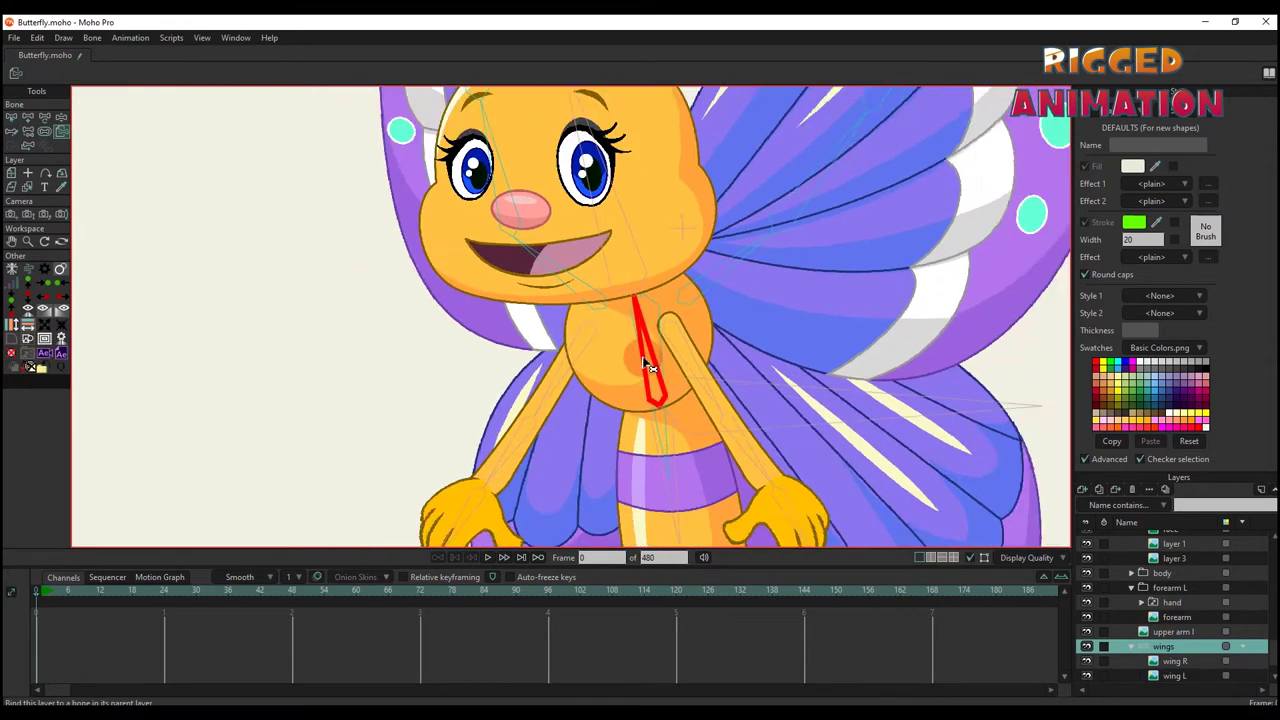
# Bind the face layer to the head bone
pyautogui.scroll(2, 1166, 586)
pyautogui.click(1162, 540)
pyautogui.scroll(-3, 600, 318)
pyautogui.scroll(4, 625, 300)
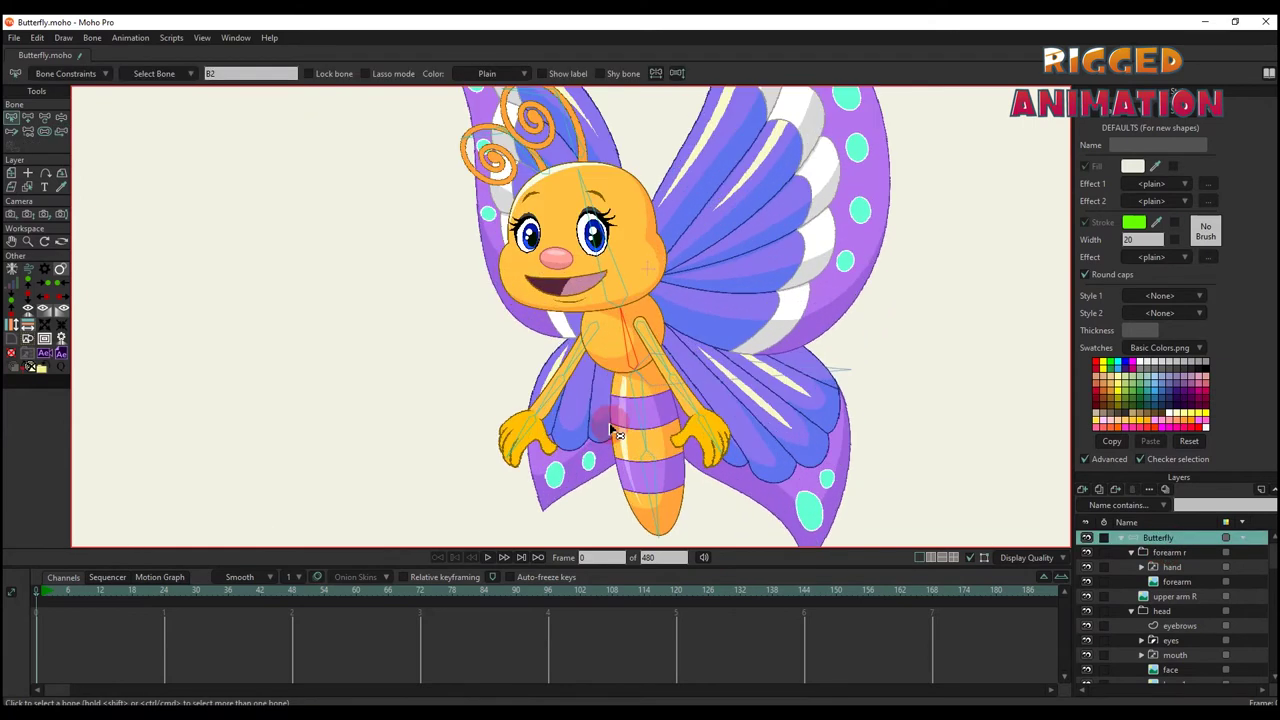
pyautogui.keyDown('ctrl'); pyautogui.keyDown('alt'); pyautogui.click(627, 245); pyautogui.keyUp('alt'); pyautogui.keyUp('ctrl')
pyautogui.click(46, 144)
pyautogui.scroll(3, 655, 325)
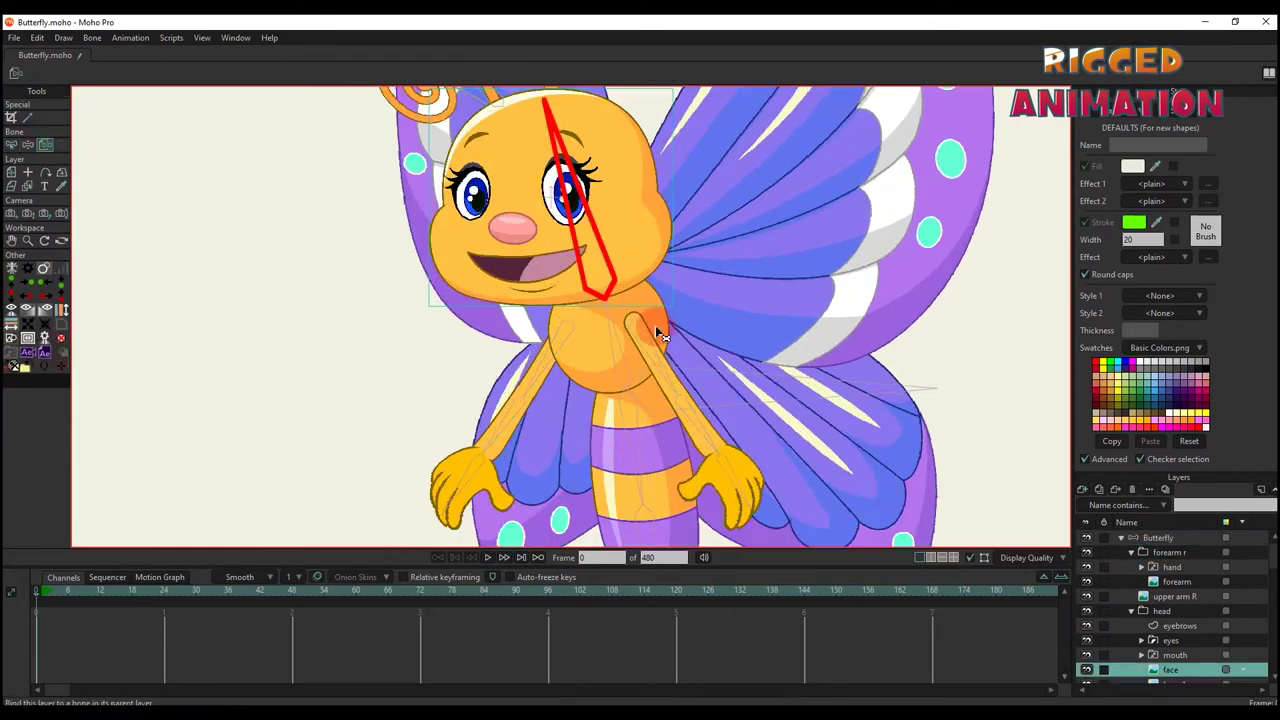
# Pick the torso layer, and use the two abdomen bones for flexi-binding the striped abdomen layer
pyautogui.keyDown('ctrl'); pyautogui.keyDown('alt'); pyautogui.click(625, 337); pyautogui.keyUp('alt'); pyautogui.keyUp('ctrl')
pyautogui.scroll(-2, 625, 349)
pyautogui.keyDown('ctrl'); pyautogui.keyDown('alt'); pyautogui.click(626, 365); pyautogui.keyUp('alt'); pyautogui.keyUp('ctrl')
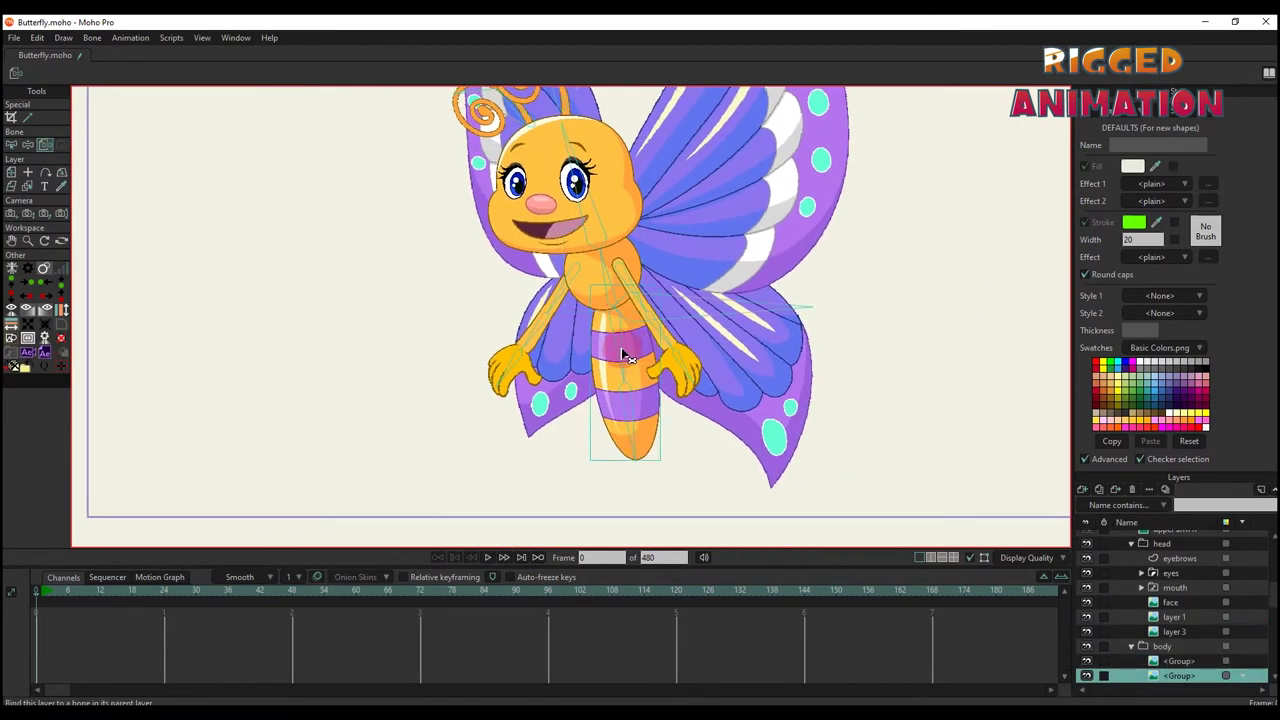
pyautogui.press('z')
pyautogui.click(92, 37)
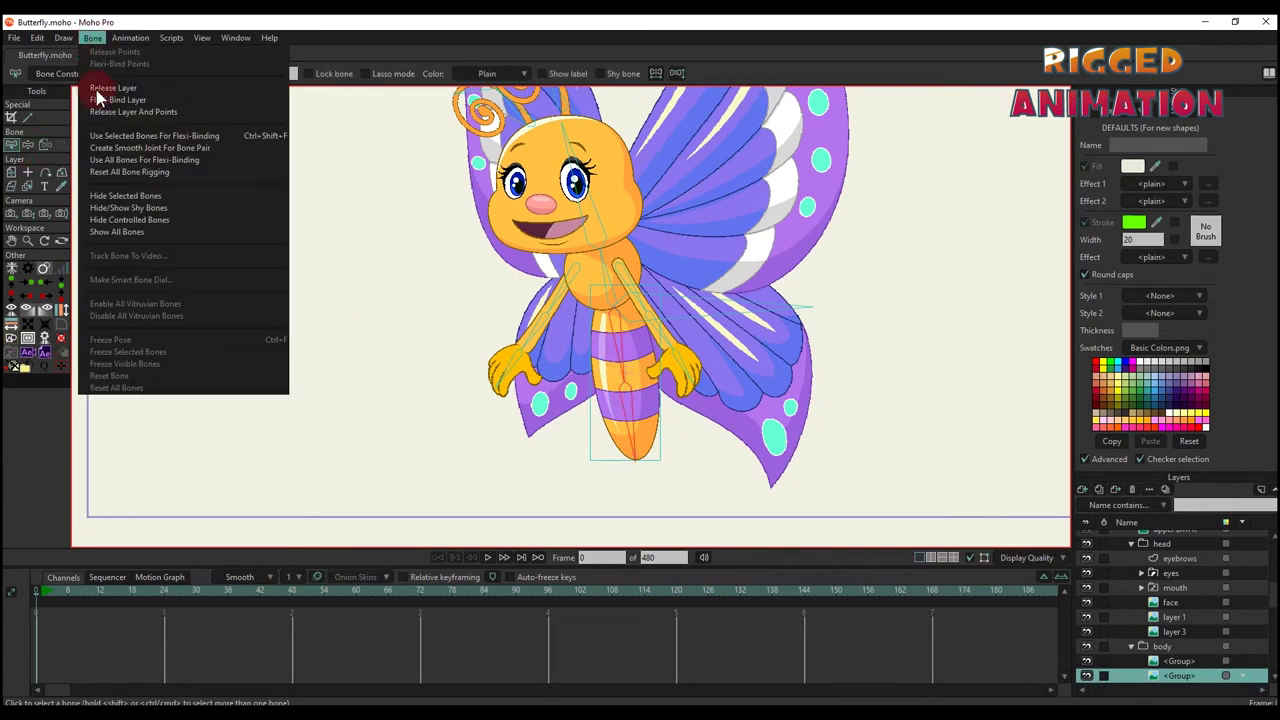
pyautogui.click(246, 134)
# Bind the upper arm R layer to the R upper arm bone and pick the R forearm layer for binding
pyautogui.scroll(2, 605, 332)
pyautogui.scroll(2, 605, 332)
pyautogui.keyDown('ctrl'); pyautogui.keyDown('alt'); pyautogui.click(665, 297); pyautogui.keyUp('alt'); pyautogui.keyUp('ctrl')
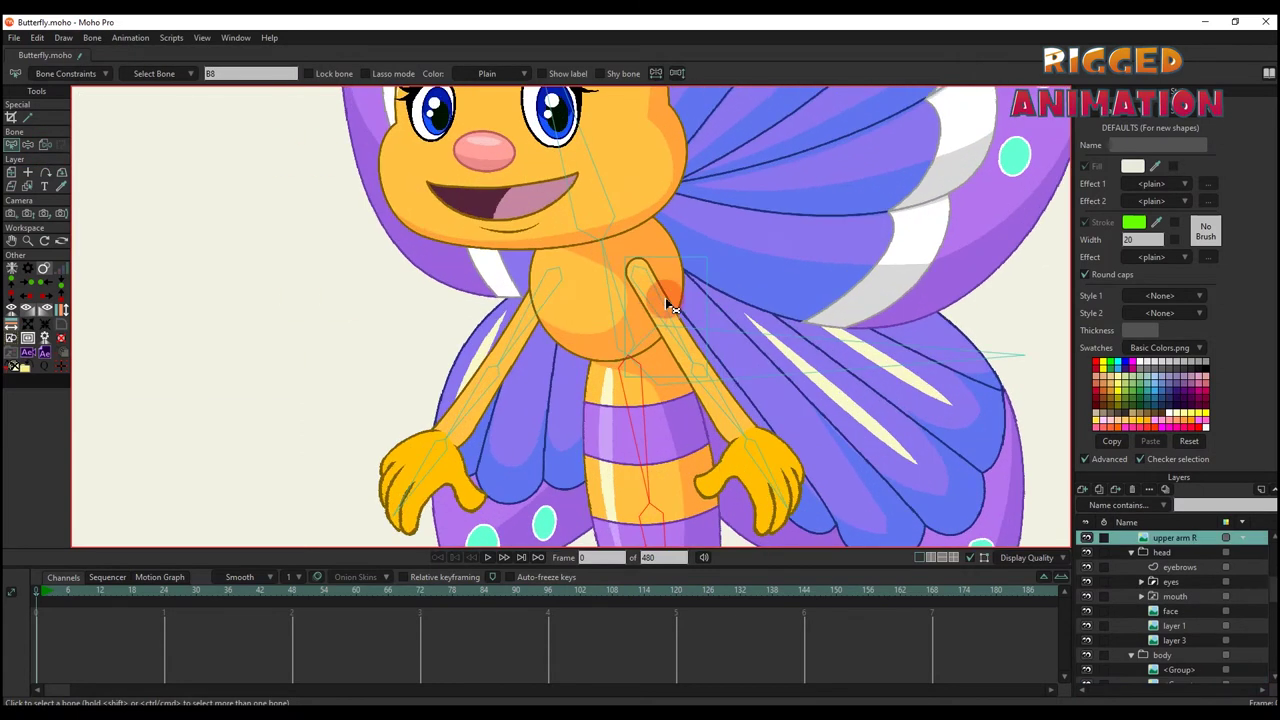
pyautogui.click(46, 144)
pyautogui.click(655, 297)
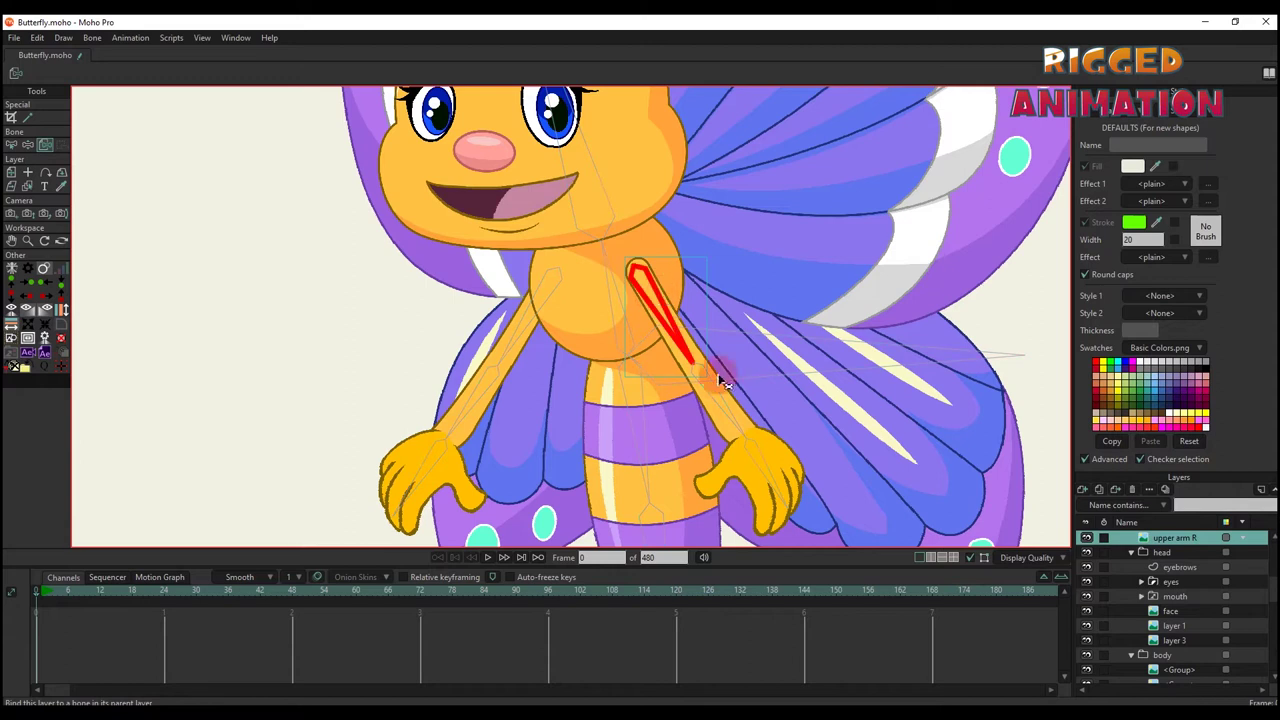
pyautogui.keyDown('ctrl'); pyautogui.keyDown('alt'); pyautogui.click(727, 402); pyautogui.keyUp('alt'); pyautogui.keyUp('ctrl')
pyautogui.scroll(-1, 727, 402)
# Bind the upper arm l layer to the L upper arm bone
pyautogui.scroll(3, 566, 309)
pyautogui.keyDown('ctrl'); pyautogui.keyDown('alt'); pyautogui.click(566, 309); pyautogui.keyUp('alt'); pyautogui.keyUp('ctrl')
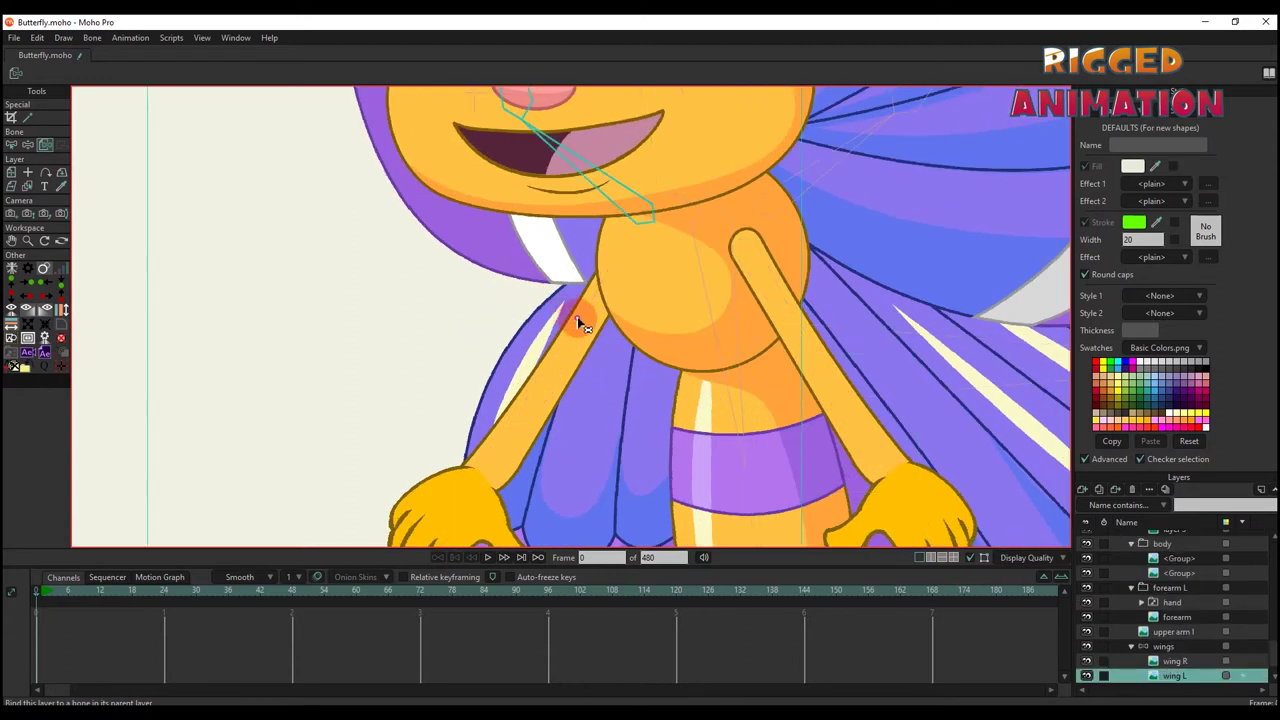
pyautogui.click(577, 316)
pyautogui.scroll(-2, 550, 330)
pyautogui.press('z')
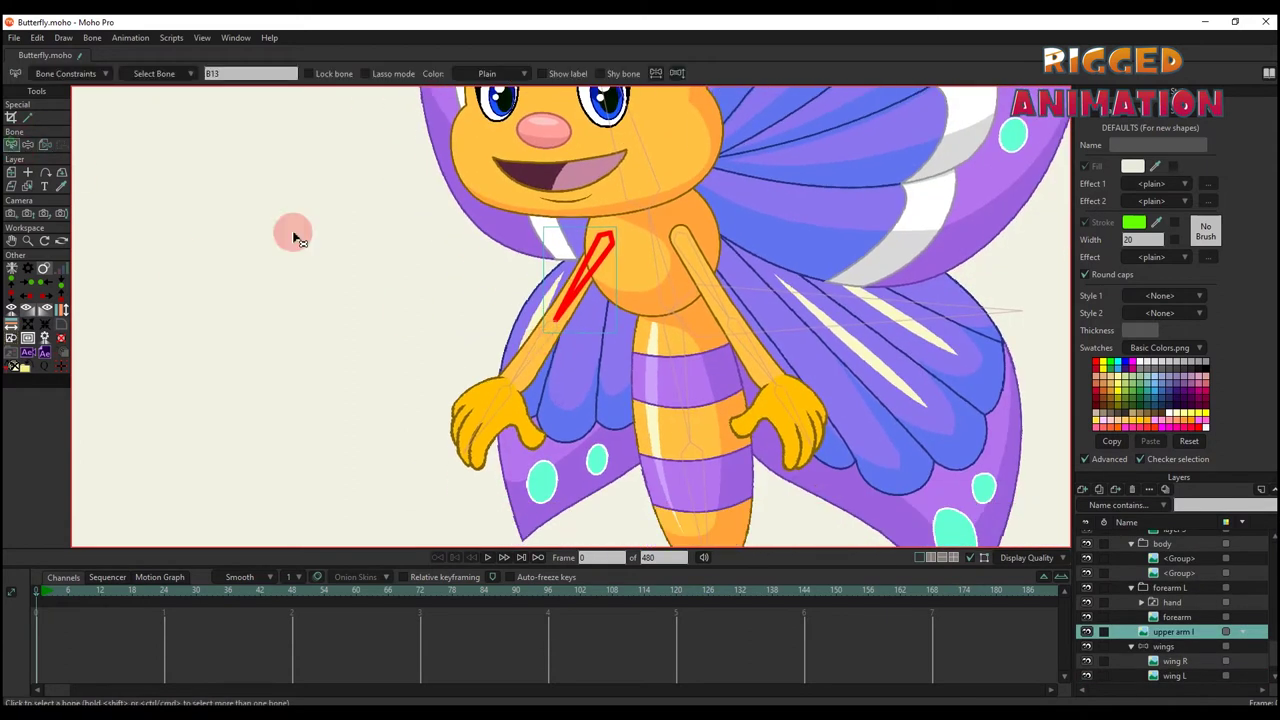
# Bind the L forearm and hand layers to the matching forearm and hand bones
pyautogui.keyDown('ctrl'); pyautogui.keyDown('alt'); pyautogui.click(533, 373); pyautogui.keyUp('alt'); pyautogui.keyUp('ctrl')
pyautogui.press('b')
pyautogui.scroll(1, 532, 374)
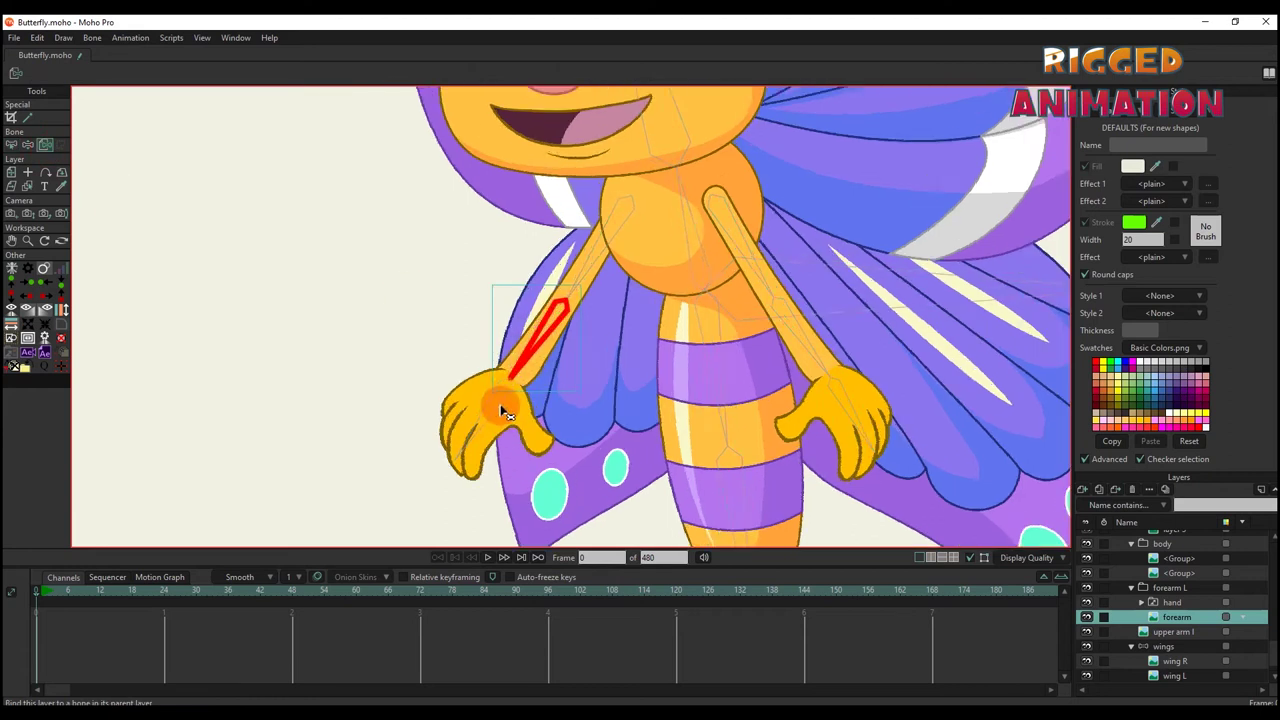
pyautogui.keyDown('ctrl'); pyautogui.keyDown('alt'); pyautogui.click(500, 400); pyautogui.keyUp('alt'); pyautogui.keyUp('ctrl')
pyautogui.click(491, 413)
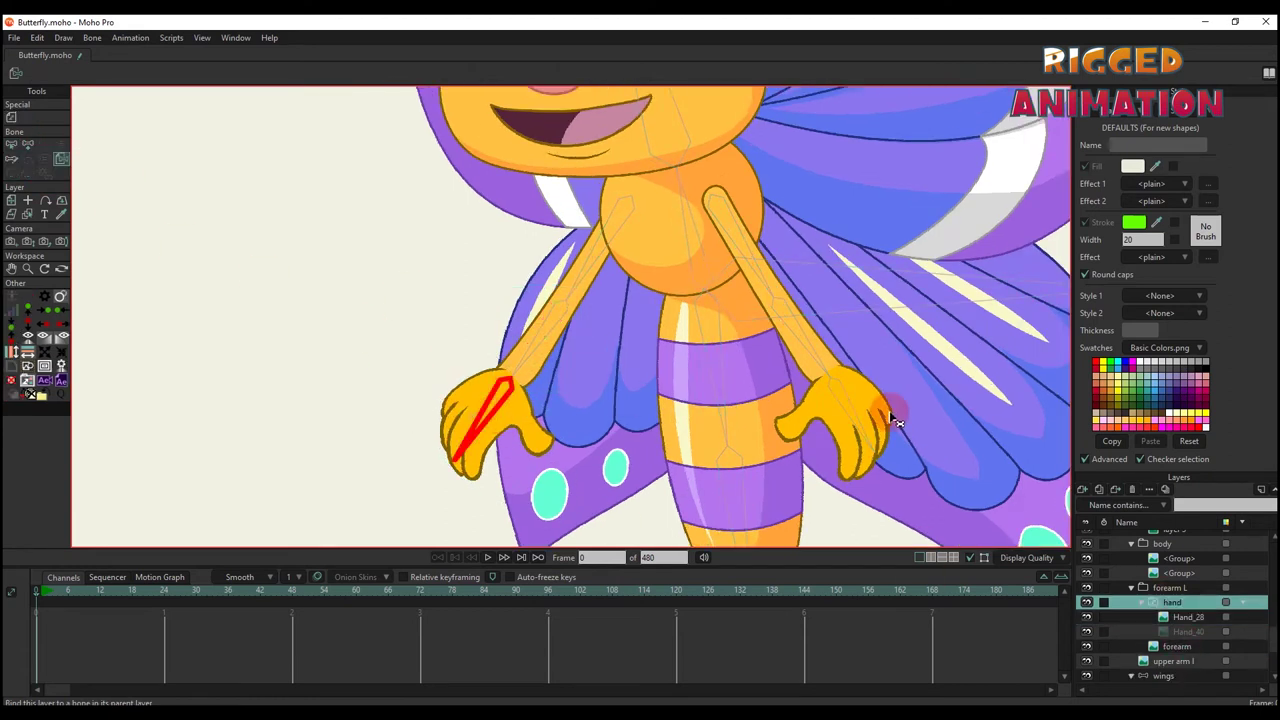
# Bind the hand layer inside the forearm r group to the R hand bone
pyautogui.scroll(-3, 1170, 600)
pyautogui.click(1172, 552)
pyautogui.click(853, 410)
pyautogui.scroll(-2, 853, 410)
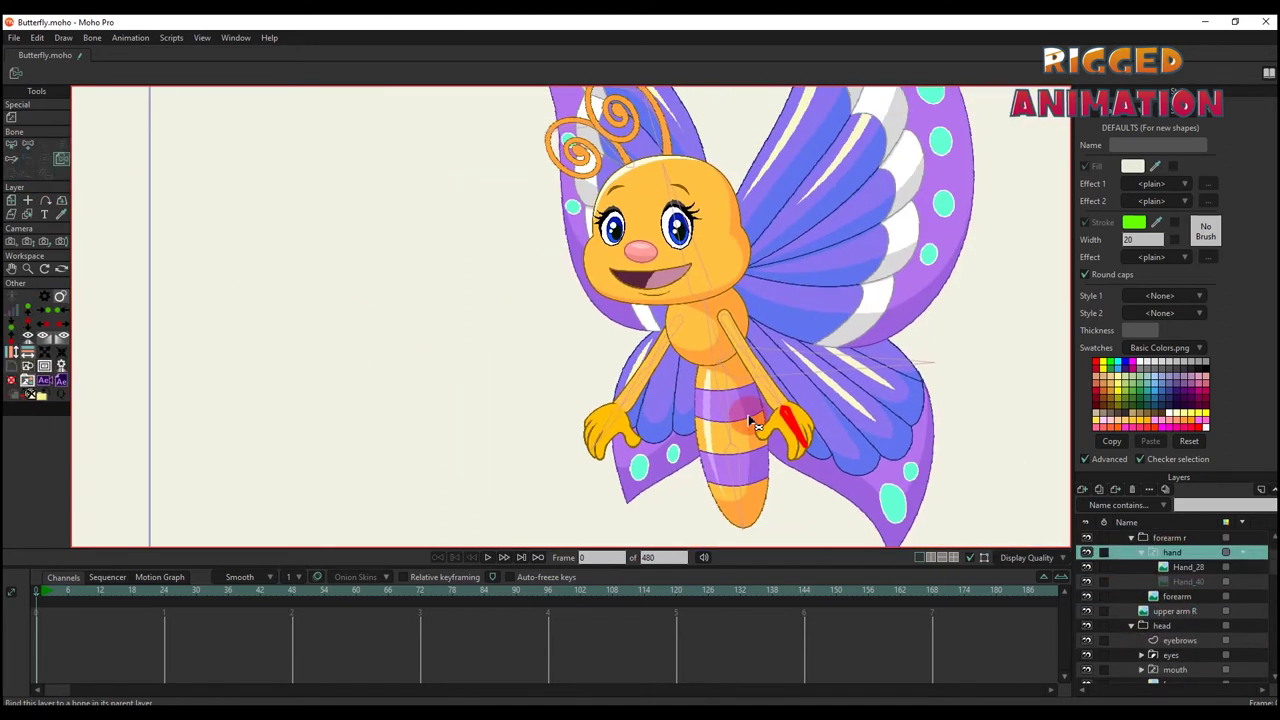
# Flexi-bind the layer 1 antenna using its own two antenna bones
pyautogui.keyDown('ctrl'); pyautogui.keyDown('alt'); pyautogui.click(700, 320); pyautogui.keyUp('alt'); pyautogui.keyUp('ctrl')
pyautogui.click(662, 300)
pyautogui.scroll(1, 675, 265)
pyautogui.scroll(1, 675, 265)
pyautogui.keyDown('ctrl'); pyautogui.keyDown('alt'); pyautogui.click(651, 251); pyautogui.keyUp('alt'); pyautogui.keyUp('ctrl')
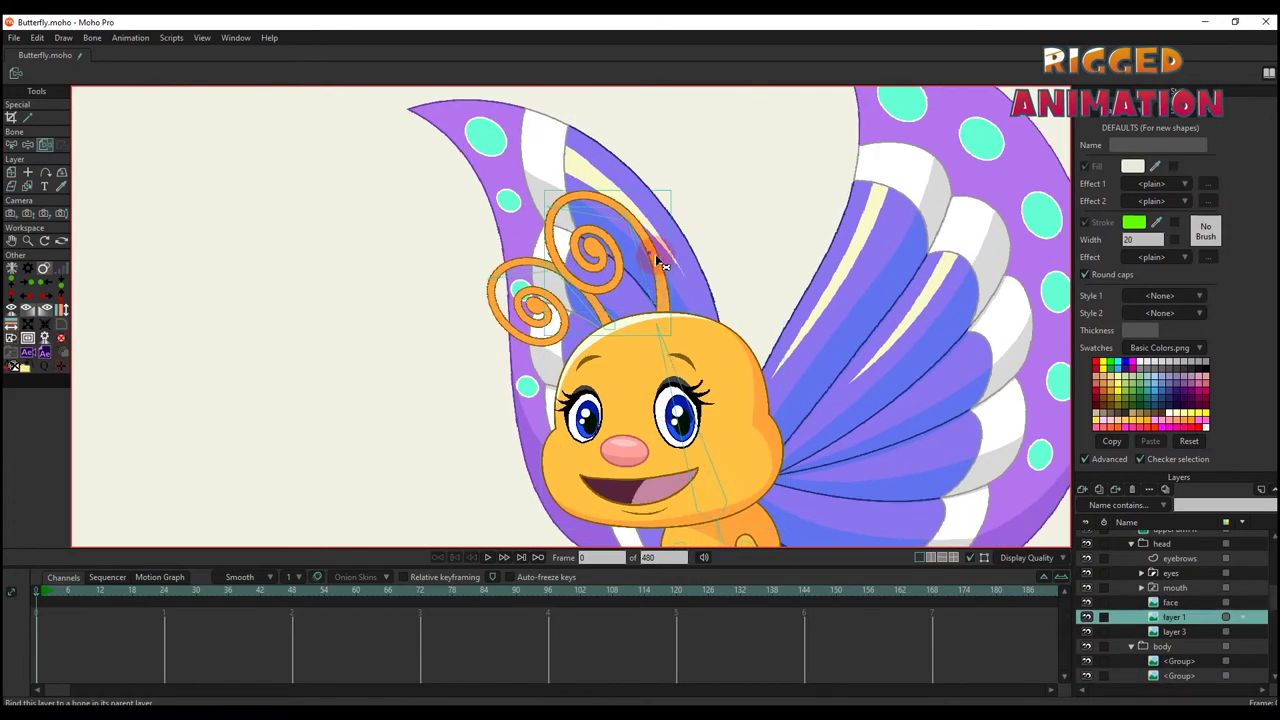
pyautogui.scroll(1, 651, 251)
pyautogui.press('b')
pyautogui.scroll(1, 560, 295)
# Select the layer 3 antenna and pick its own two bones for flexi-binding
pyautogui.keyDown('ctrl'); pyautogui.keyDown('alt'); pyautogui.click(557, 303); pyautogui.keyUp('alt'); pyautogui.keyUp('ctrl')
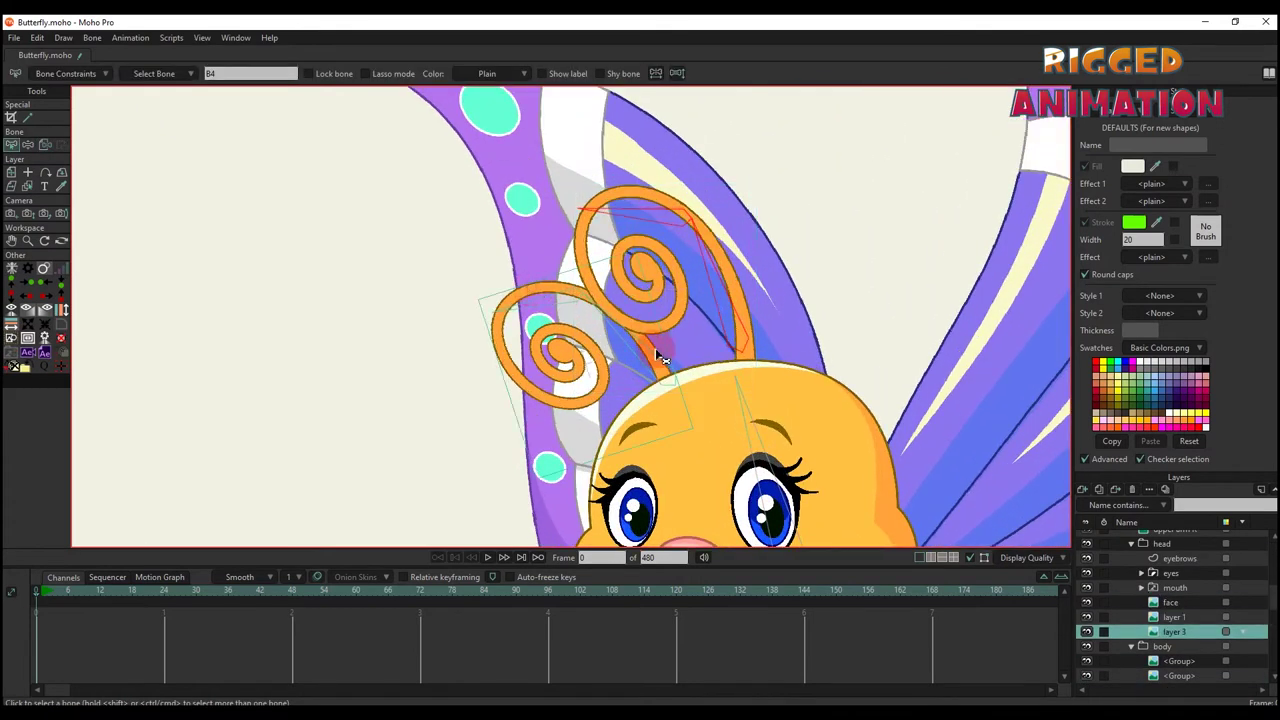
pyautogui.click(557, 303)
pyautogui.scroll(-2, 600, 322)
pyautogui.scroll(2, 579, 261)
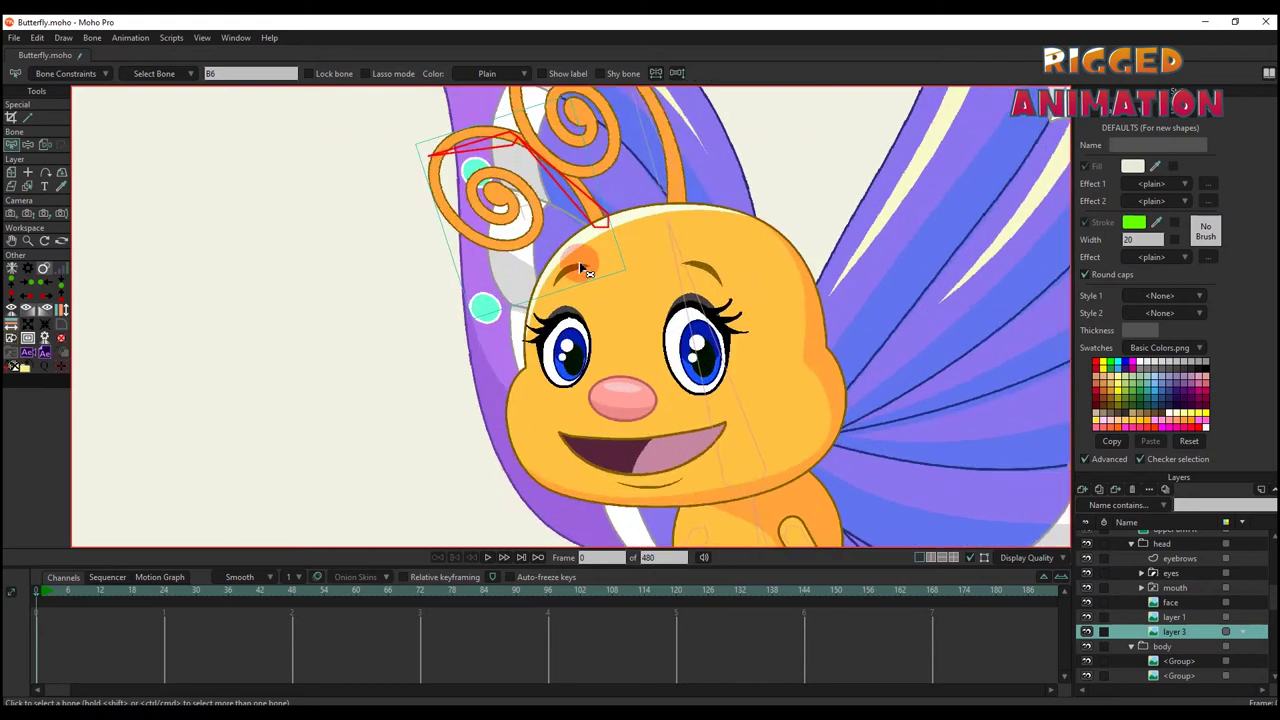
# Add a two-bone chain along the L eyebrow in the Butterfly bone layer
pyautogui.keyDown('ctrl'); pyautogui.keyDown('alt'); pyautogui.click(579, 261); pyautogui.keyUp('alt'); pyautogui.keyUp('ctrl')
pyautogui.scroll(3, 1257, 603)
pyautogui.click(1157, 538)
pyautogui.scroll(2, 560, 273)
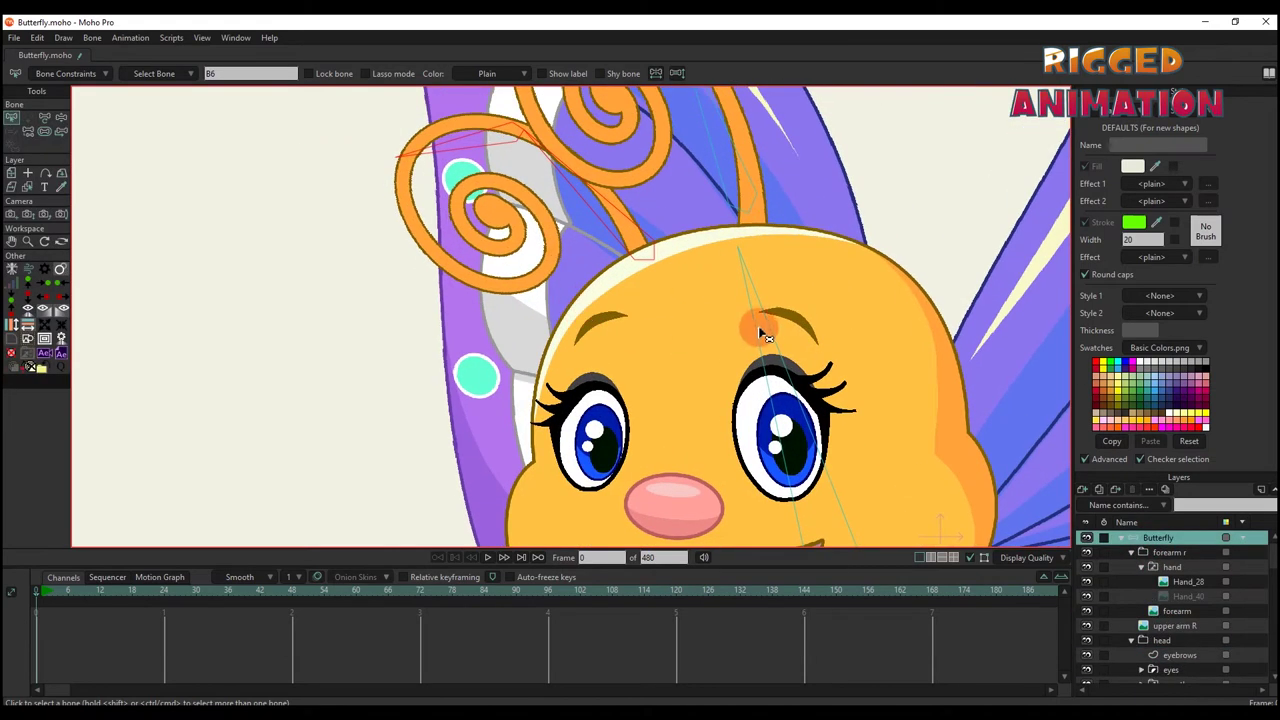
pyautogui.press('a')
pyautogui.scroll(1, 571, 323)
pyautogui.moveTo(607, 327); pyautogui.dragTo(638, 322)
pyautogui.press('b')
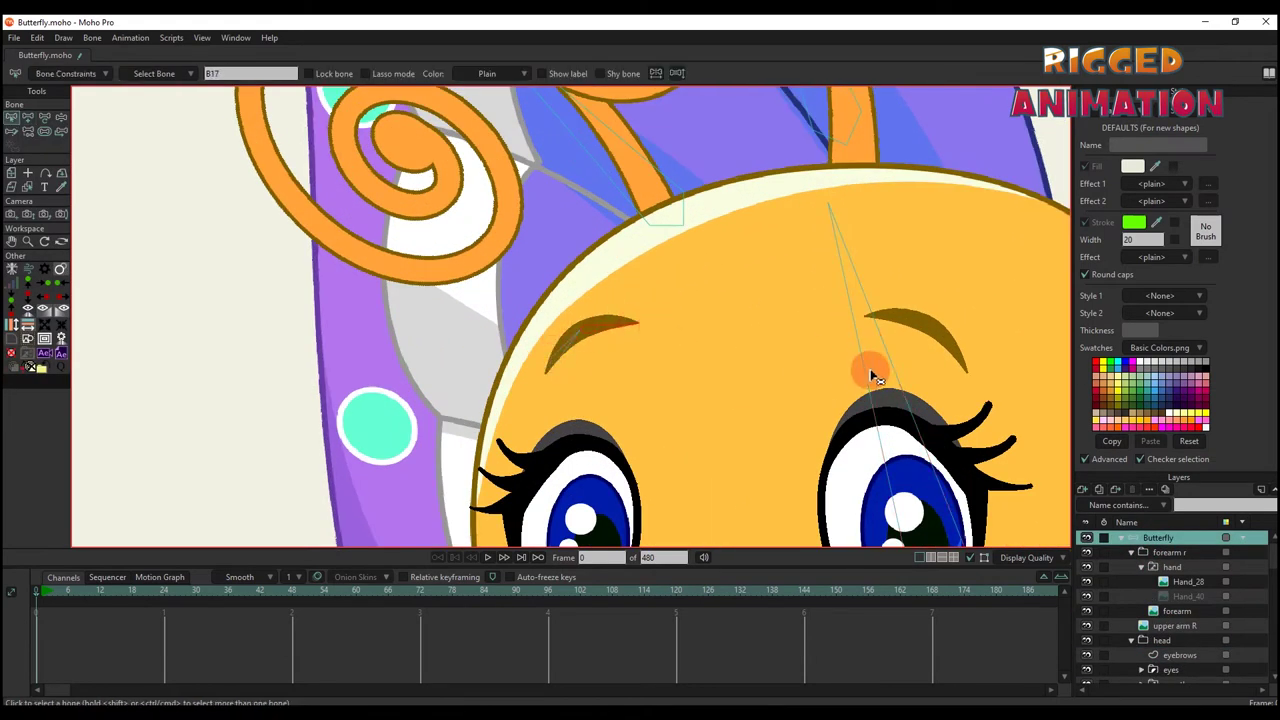
# Add a two-bone chain along the R eyebrow
pyautogui.press('a')
pyautogui.moveTo(928, 320); pyautogui.dragTo(866, 317)
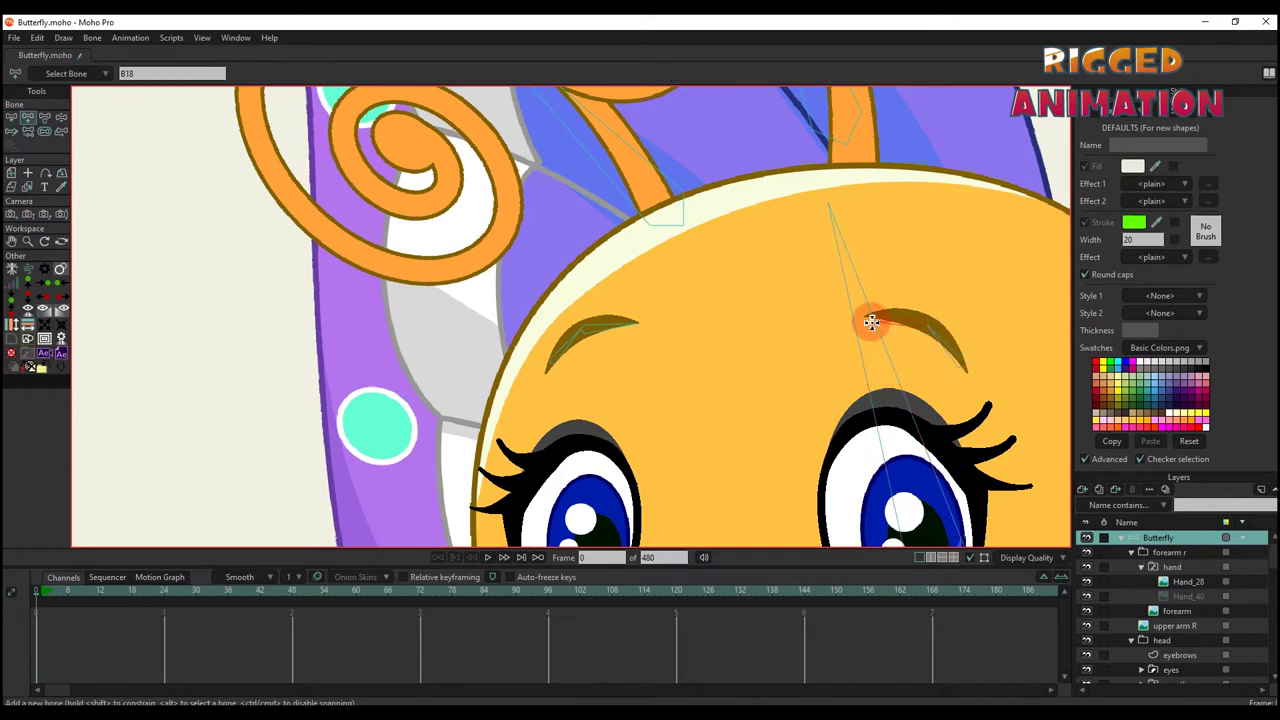
pyautogui.scroll(-1, 850, 340)
pyautogui.scroll(-1, 634, 349)
pyautogui.press('b')
# Select the eyebrows layer and bind the R eyebrow's points to its bones
pyautogui.scroll(2, 766, 343)
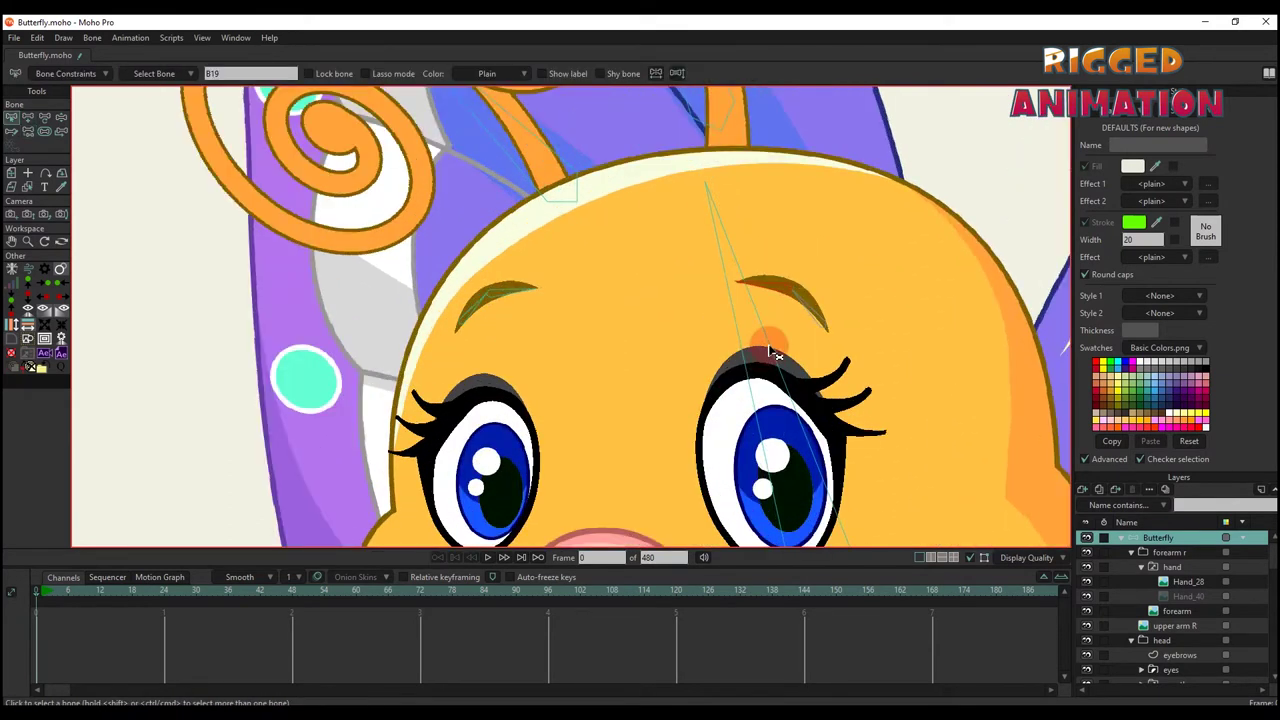
pyautogui.keyDown('ctrl'); pyautogui.keyDown('alt'); pyautogui.click(808, 290); pyautogui.keyUp('alt'); pyautogui.keyUp('ctrl')
pyautogui.scroll(1, 815, 310)
pyautogui.press('i')
pyautogui.scroll(1, 826, 340)
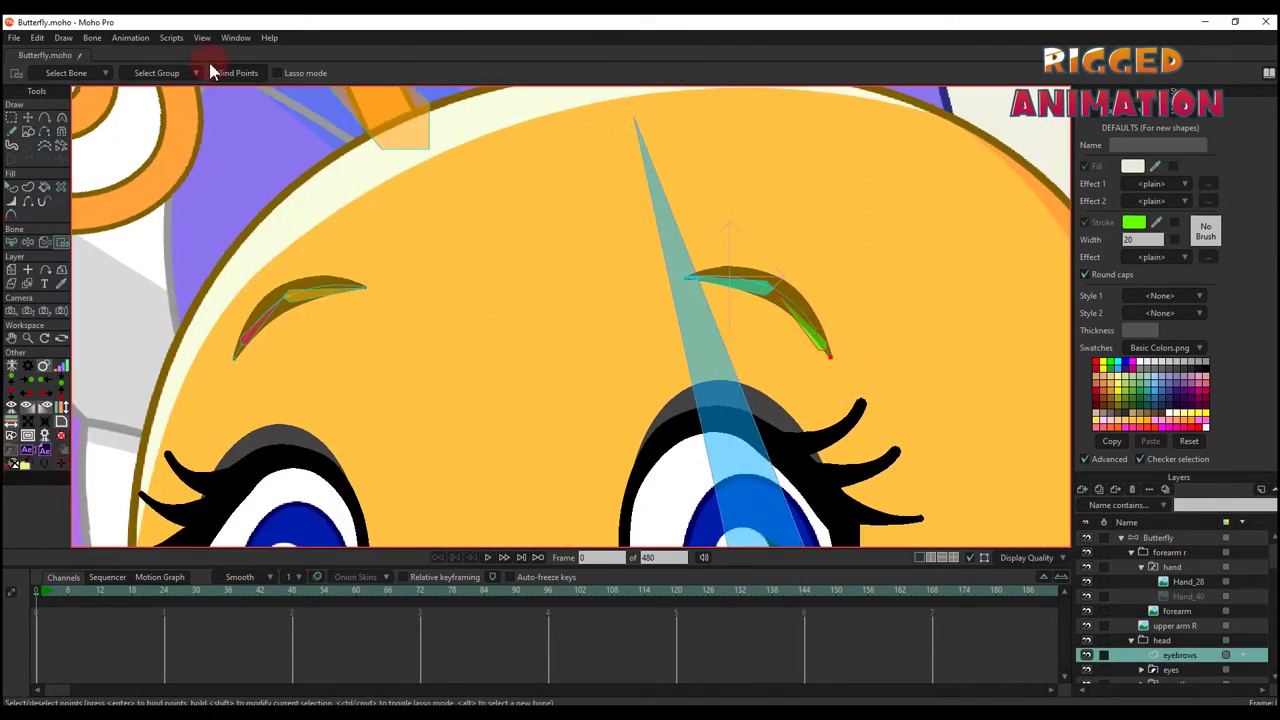
pyautogui.press('b')
pyautogui.click(775, 302)
pyautogui.press('i')
# Test the R eyebrow binding by moving its inner bone at frame 4, and return to frame 0
pyautogui.click(1176, 538)
pyautogui.click(57, 591)
pyautogui.press('t')
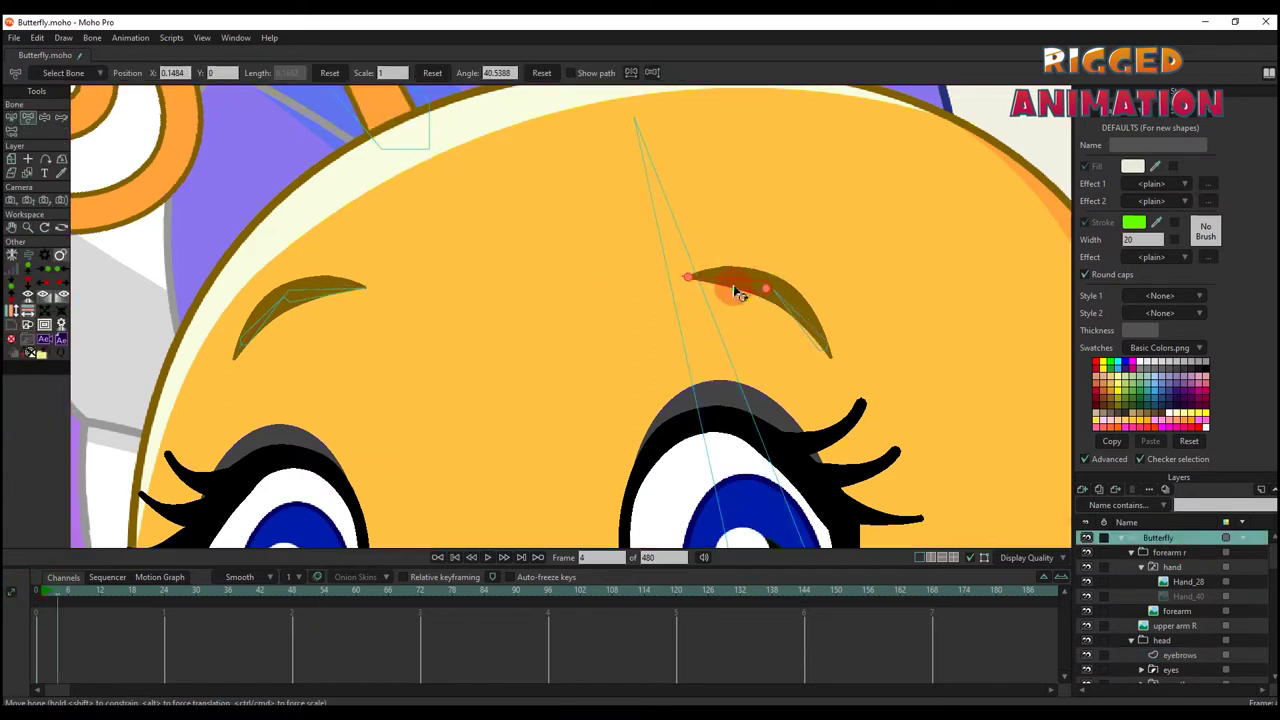
pyautogui.moveTo(734, 286)
pyautogui.mouseDown()
pyautogui.moveTo(771, 251)
pyautogui.moveTo(733, 312)
pyautogui.moveTo(780, 257)
pyautogui.moveTo(728, 300)
pyautogui.mouseUp()
pyautogui.click(43, 593)
# Bind the L eyebrow's points to its bones and lengthen its inner bone to reach the brow's inner tip
pyautogui.keyDown('ctrl'); pyautogui.keyDown('alt'); pyautogui.click(267, 321); pyautogui.keyUp('alt'); pyautogui.keyUp('ctrl')
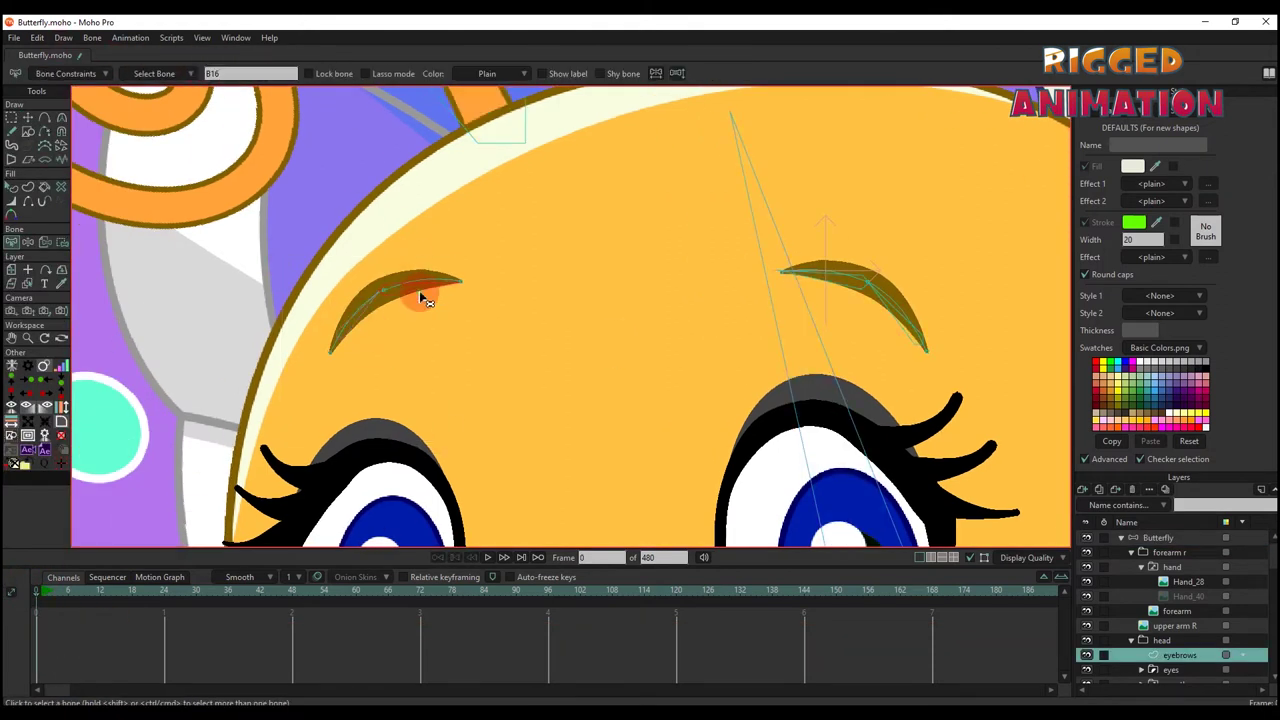
pyautogui.click(222, 75)
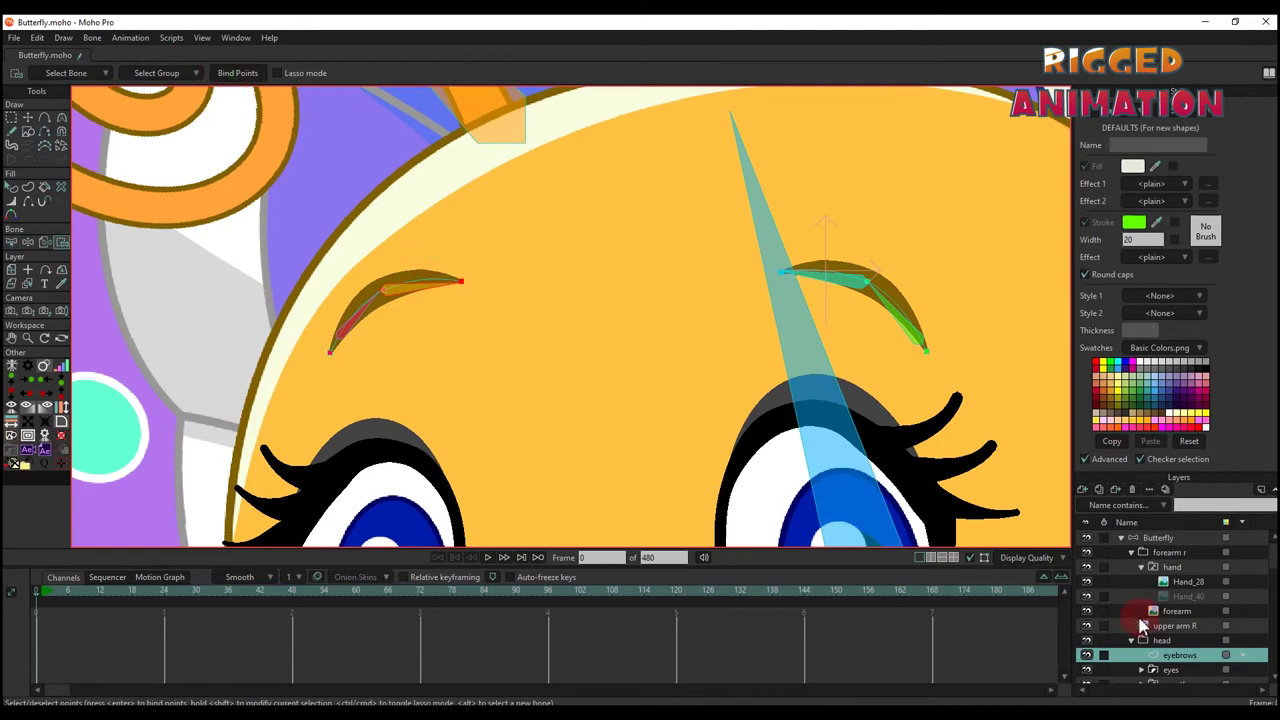
pyautogui.click(1158, 537)
pyautogui.scroll(3, 400, 354)
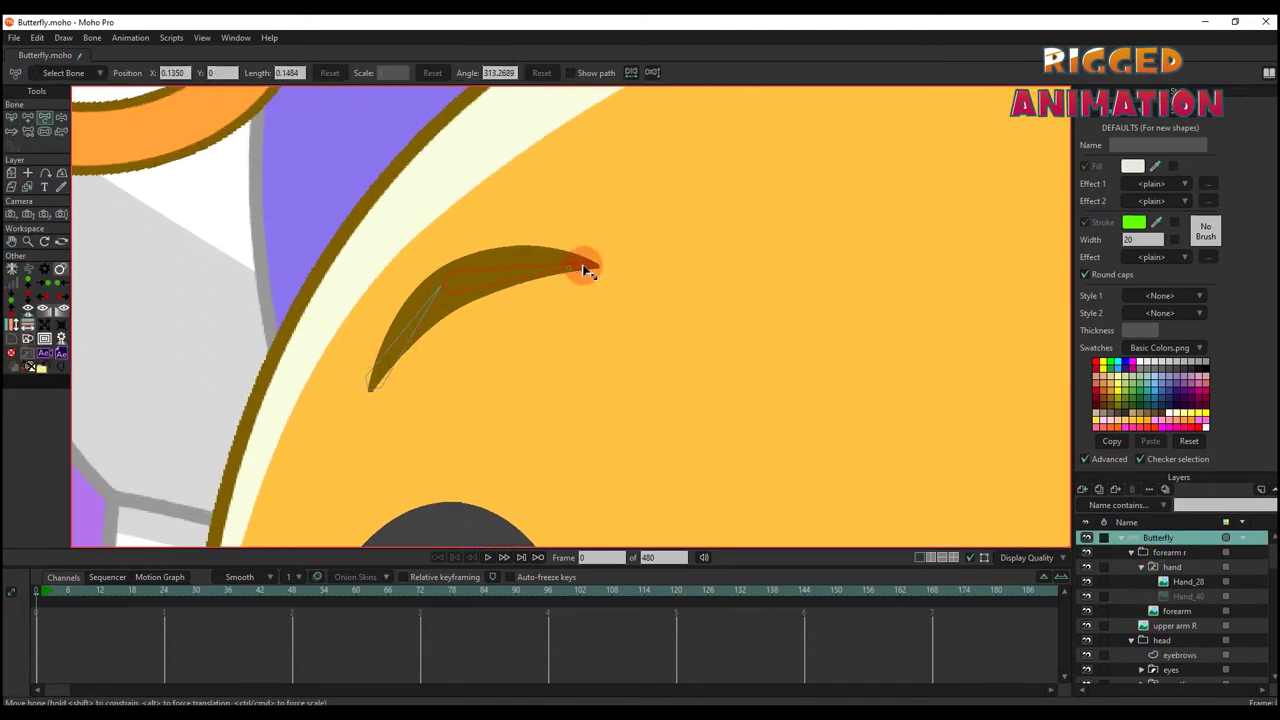
pyautogui.moveTo(582, 264); pyautogui.dragTo(584, 266)
pyautogui.scroll(-5, 584, 266)
pyautogui.scroll(-2, 625, 280)
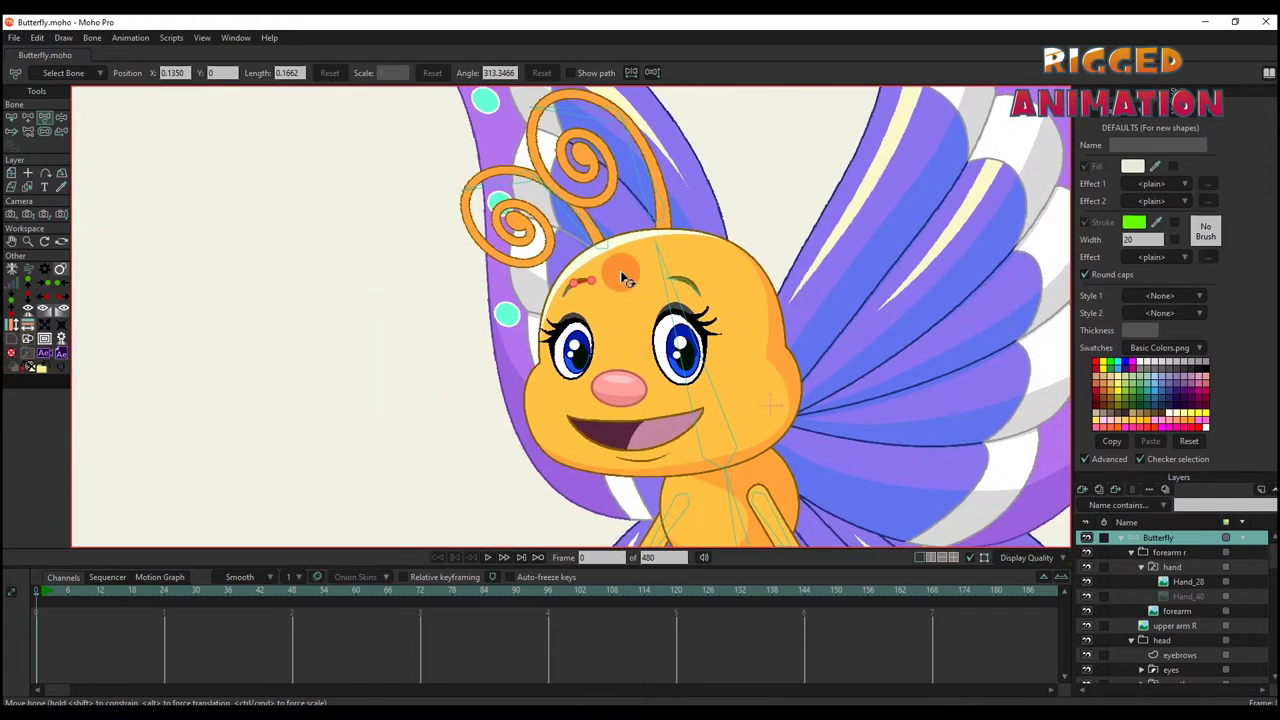
# Select the points of the eye outlines and lashes in vector Layer 4 and bind them to the head bone
pyautogui.scroll(4, 625, 280)
pyautogui.keyDown('ctrl'); pyautogui.keyDown('alt'); pyautogui.click(750, 378); pyautogui.keyUp('alt'); pyautogui.keyUp('ctrl')
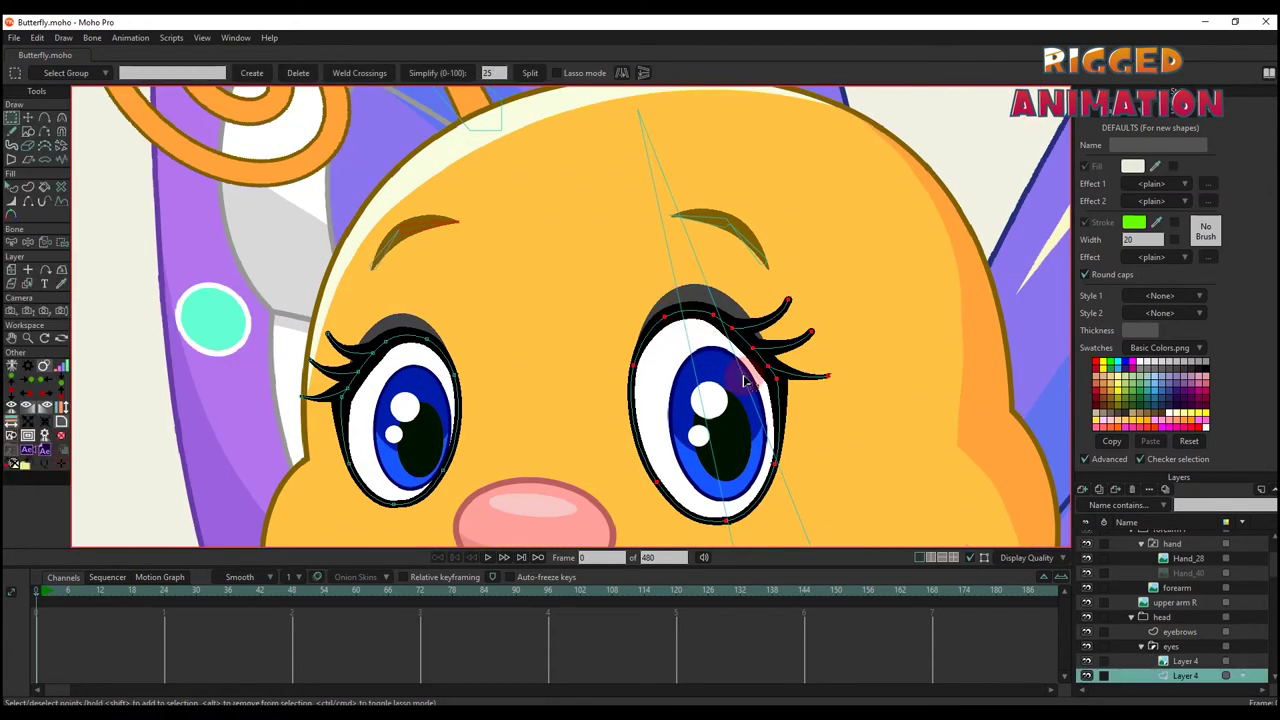
pyautogui.scroll(-3, 745, 380)
pyautogui.press('i')
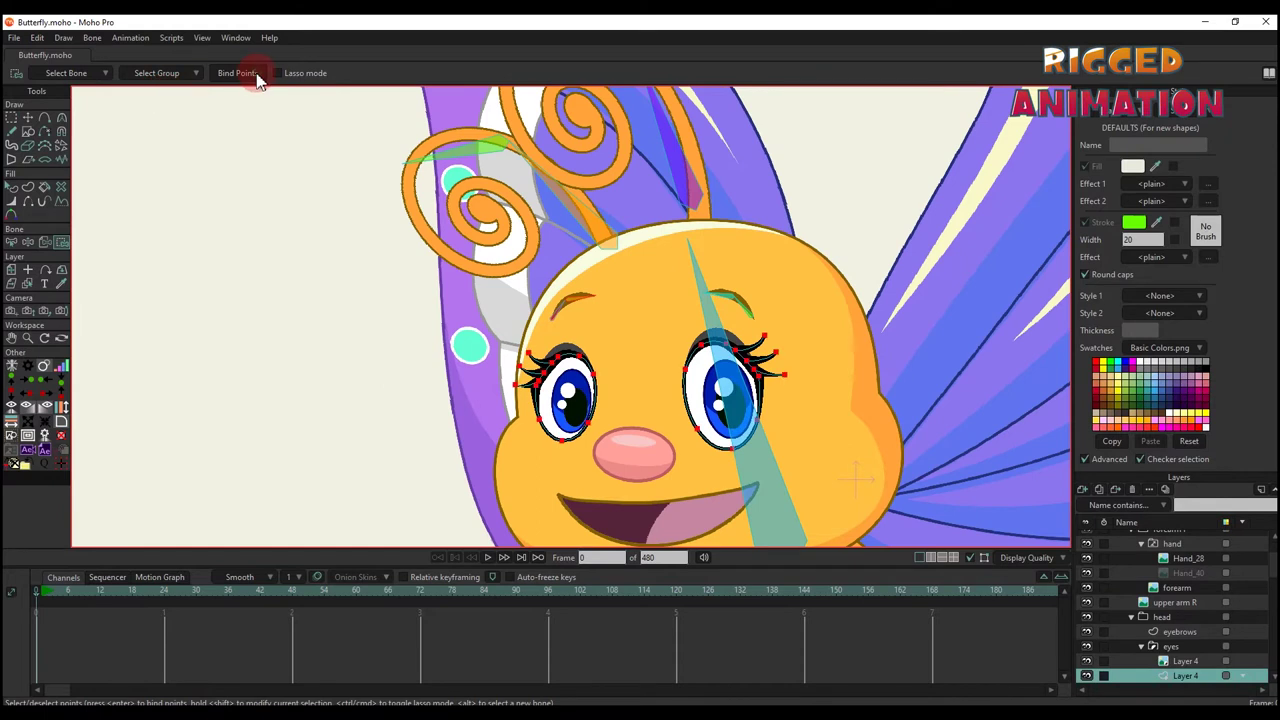
pyautogui.scroll(2, 612, 338)
pyautogui.scroll(-2, 612, 338)
# Bind the points of Layer 8 in the eyes group to the head bone B3
pyautogui.keyDown('ctrl'); pyautogui.keyDown('alt'); pyautogui.click(612, 338); pyautogui.keyUp('alt'); pyautogui.keyUp('ctrl')
pyautogui.scroll(-1, 612, 338)
pyautogui.scroll(1, 612, 338)
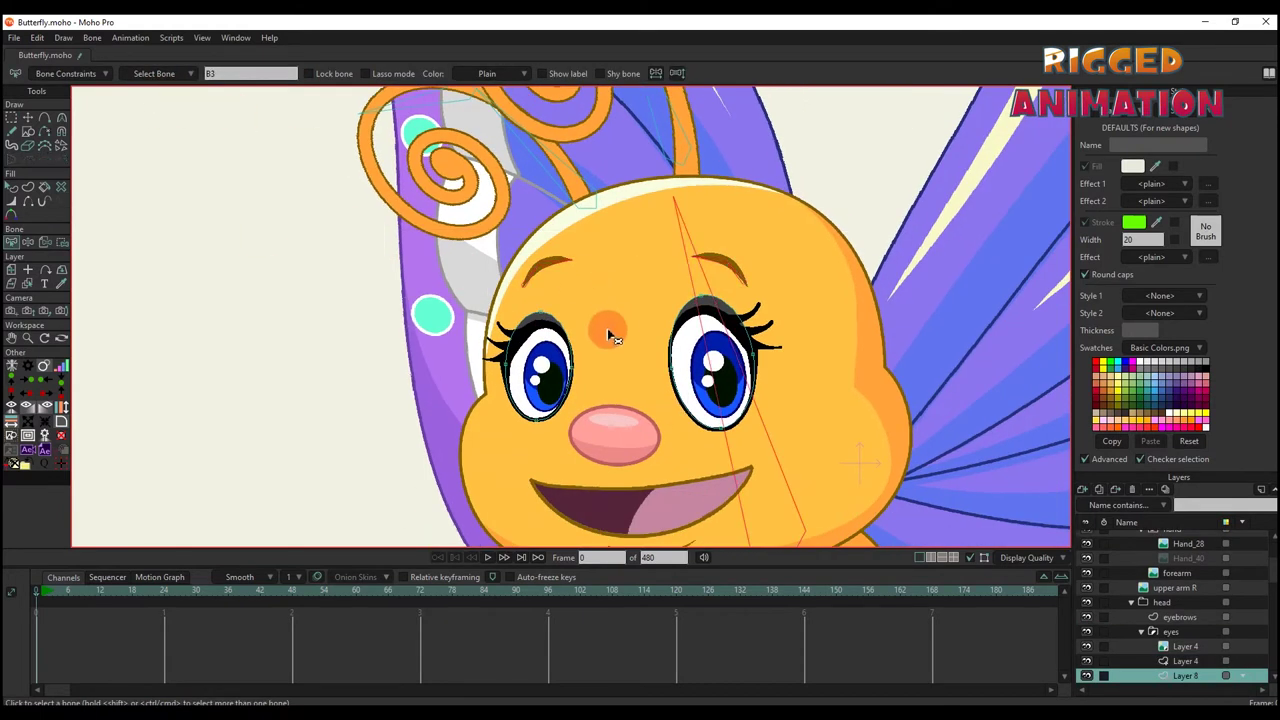
pyautogui.press('i')
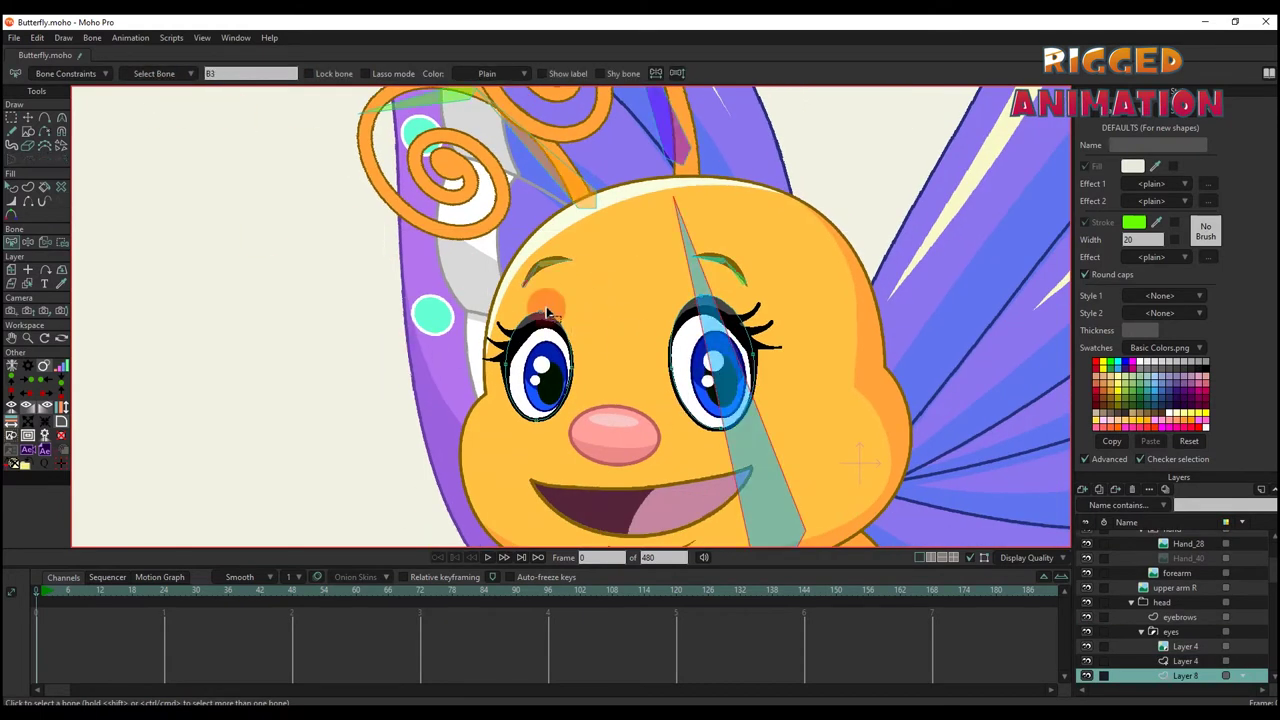
# Add an upright bone between the eyes in the Butterfly layer, parent it to the head bone and name it eyes
pyautogui.scroll(2, 563, 380)
pyautogui.keyDown('ctrl'); pyautogui.keyDown('alt'); pyautogui.click(563, 380); pyautogui.keyUp('alt'); pyautogui.keyUp('ctrl')
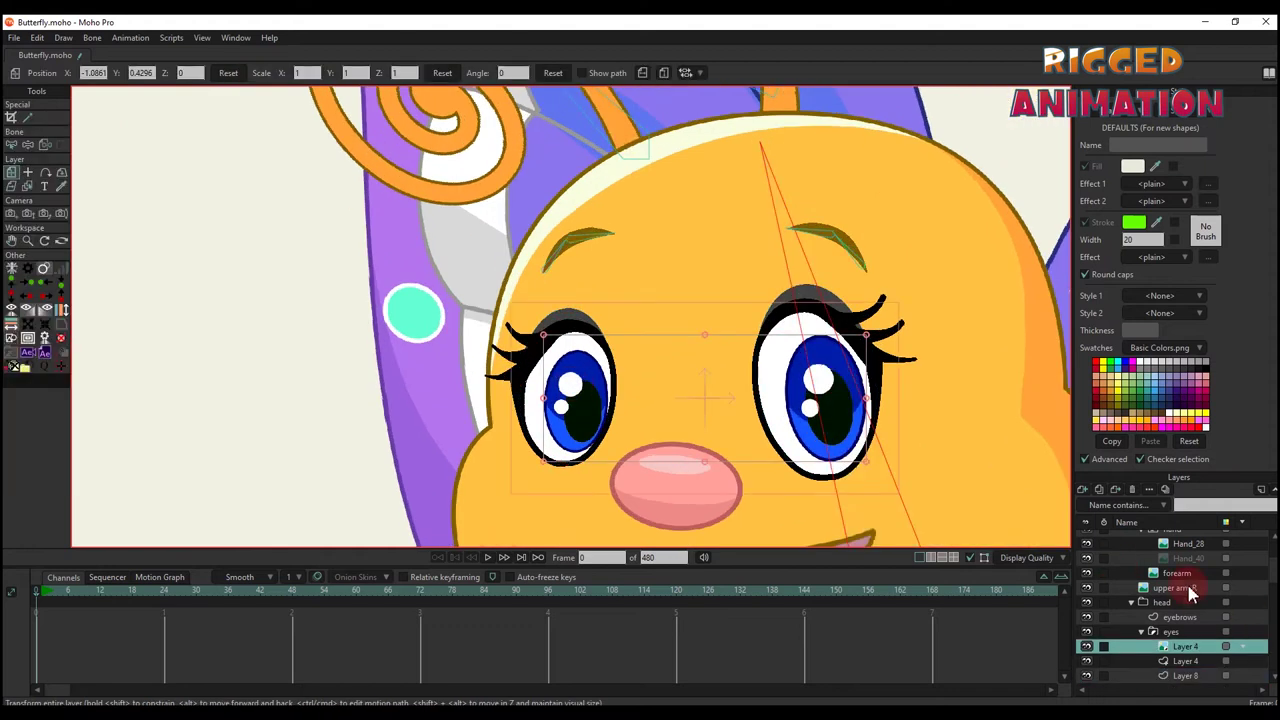
pyautogui.scroll(-2, 565, 360)
pyautogui.scroll(-1, 563, 360)
pyautogui.press('a')
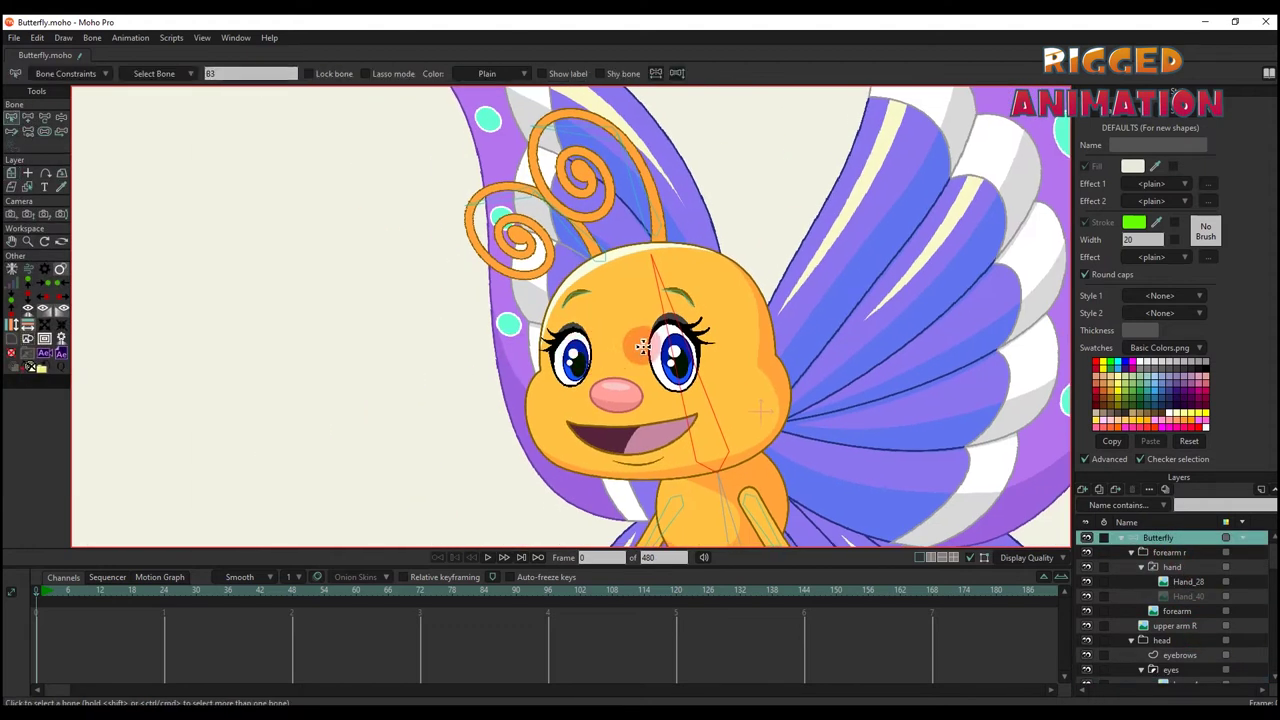
pyautogui.moveTo(617, 352); pyautogui.dragTo(620, 295)
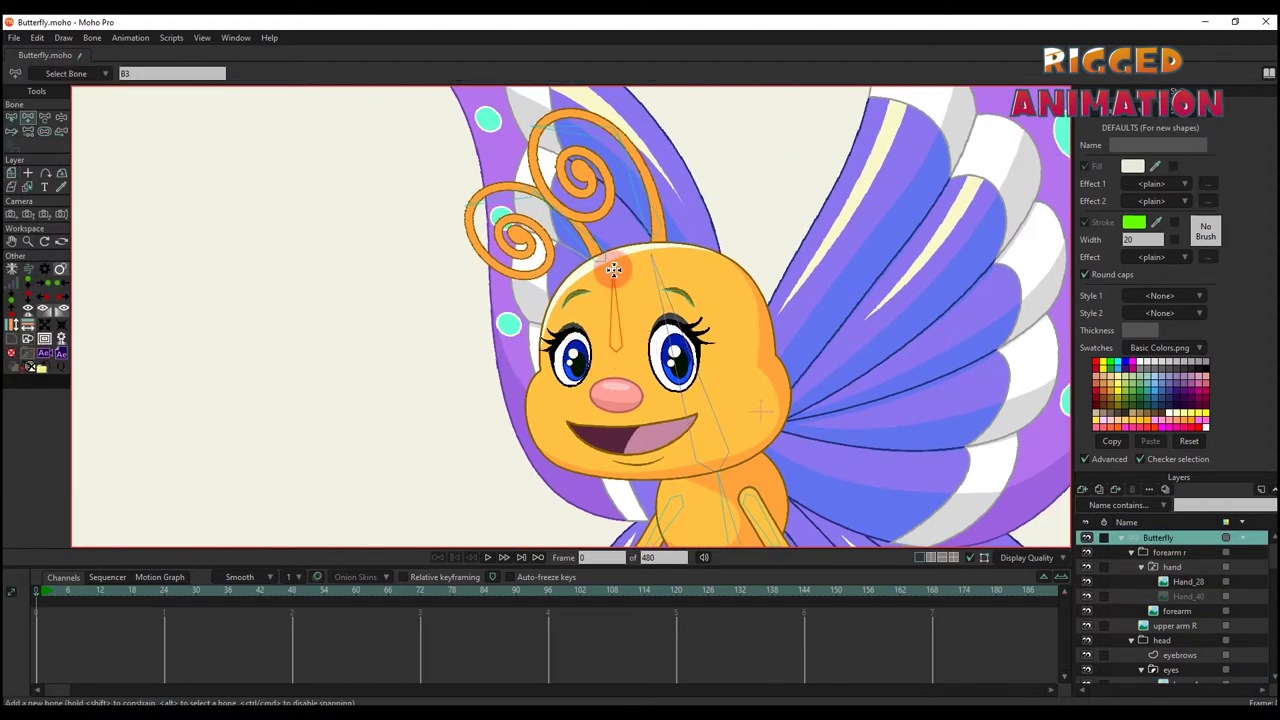
pyautogui.press('p')
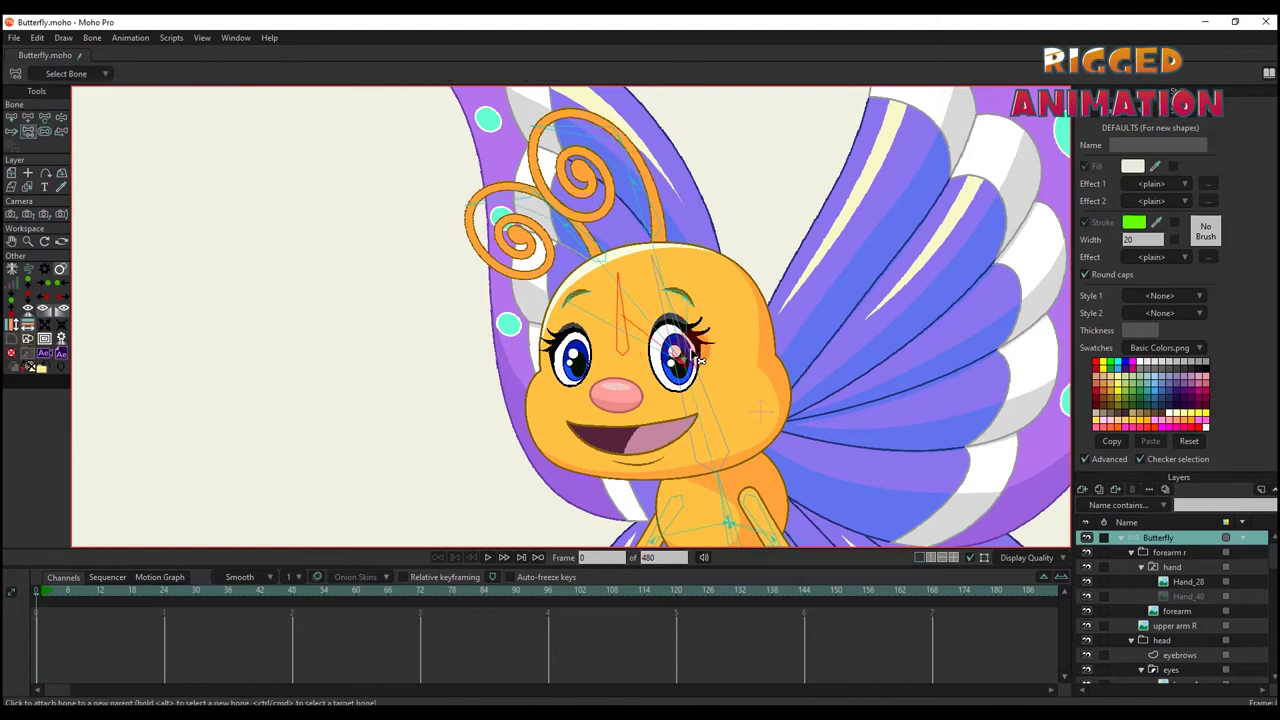
pyautogui.click(668, 350)
pyautogui.press('z')
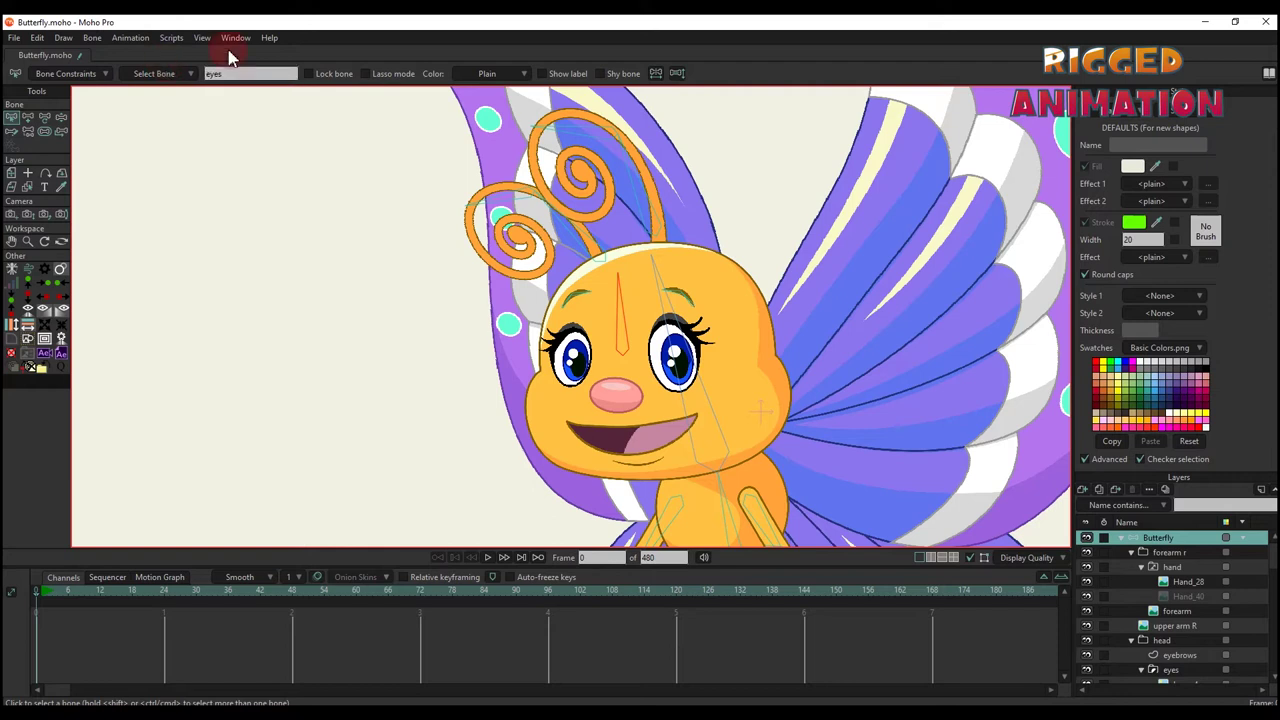
# Show the eyes bone's label and bind the iris image Layer 4 to that bone
pyautogui.scroll(3, 564, 385)
pyautogui.keyDown('ctrl'); pyautogui.keyDown('alt'); pyautogui.click(565, 355); pyautogui.keyUp('alt'); pyautogui.keyUp('ctrl')
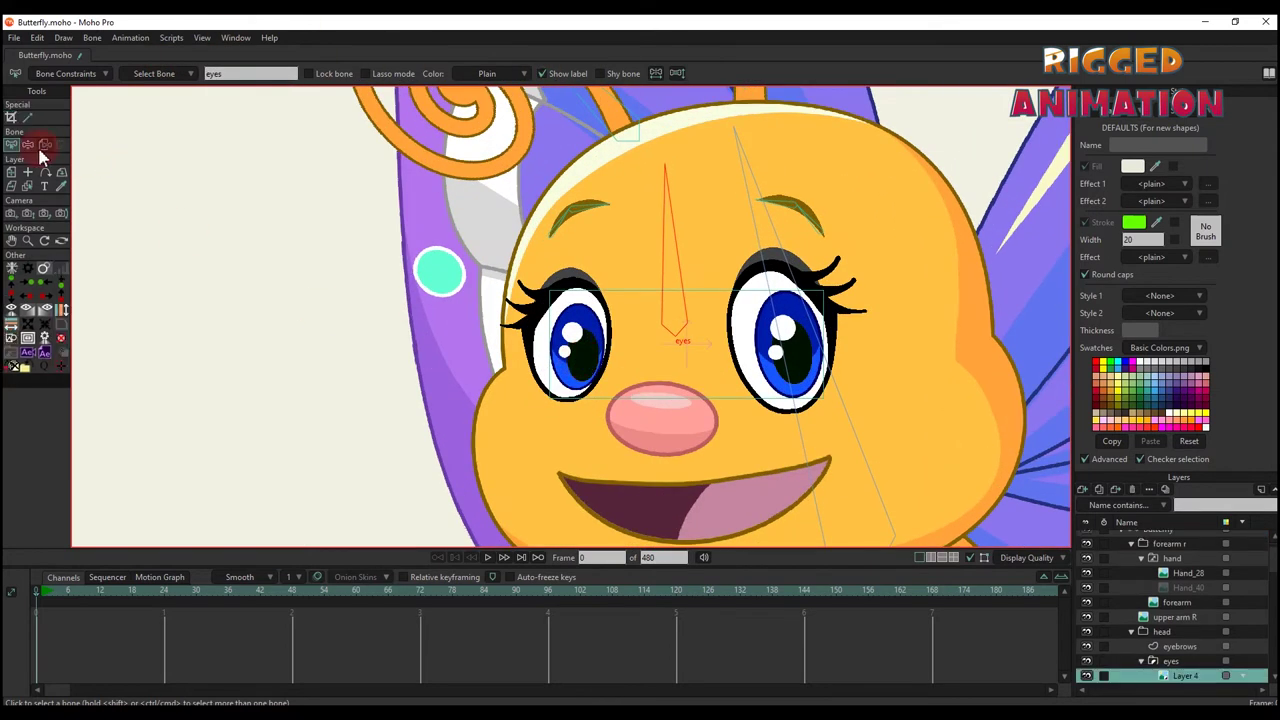
pyautogui.click(686, 316)
# Test the eyes bone by moving it on an early frame of the Butterfly layer, and return to frame 0
pyautogui.click(1160, 530)
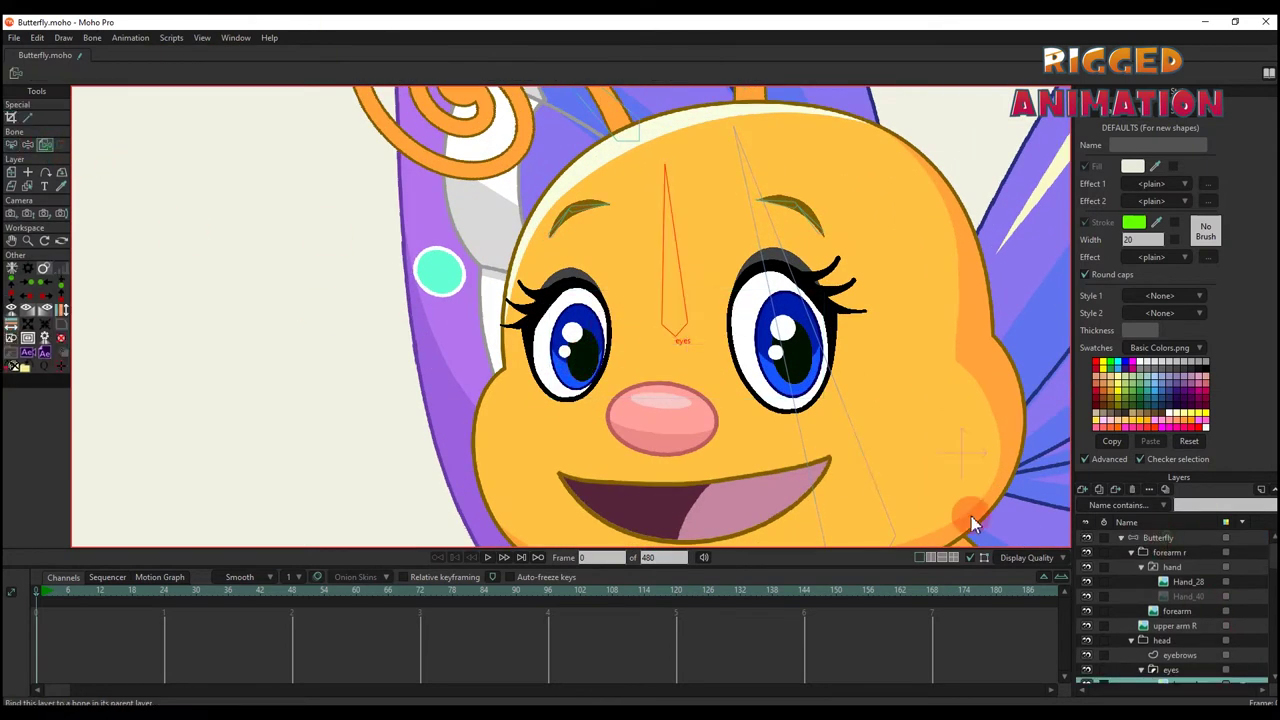
pyautogui.click(50, 591)
pyautogui.press('t')
pyautogui.moveTo(507, 374); pyautogui.dragTo(225, 545)
pyautogui.scroll(-3, 1160, 622)
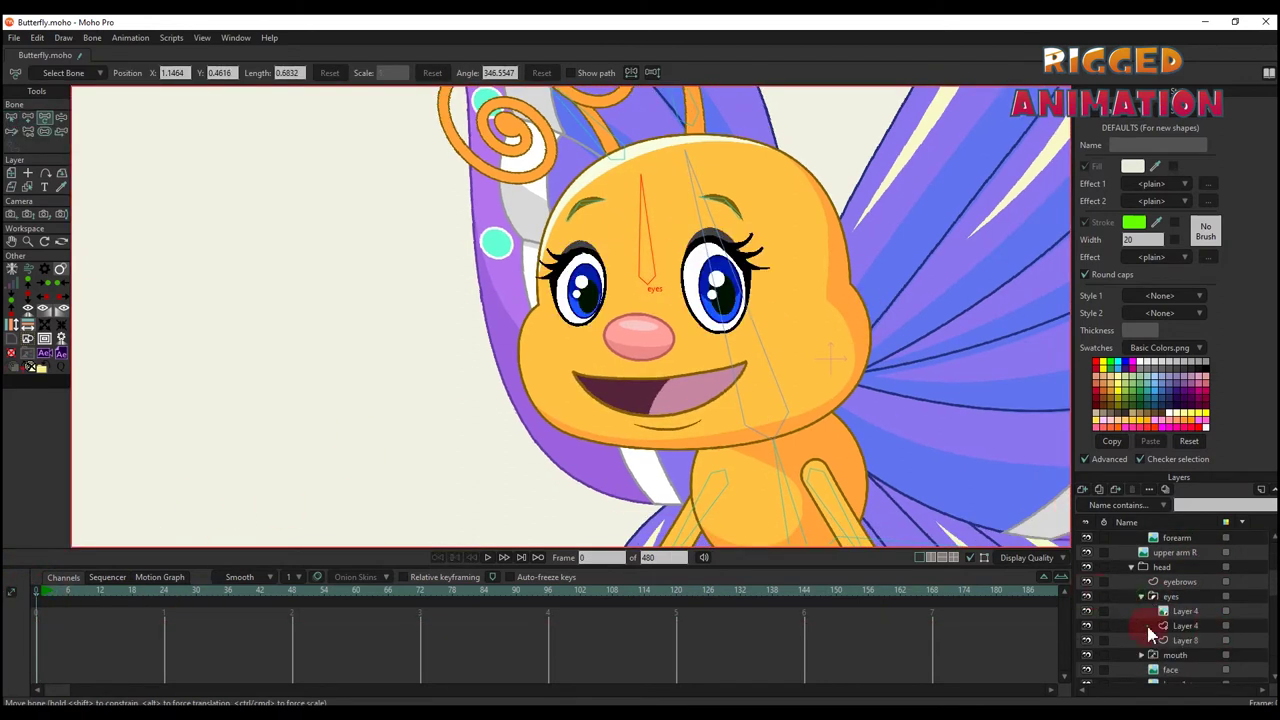
# Check the masking settings of the vector Layer 4 and of the eyes group
pyautogui.doubleClick(1150, 630)
pyautogui.click(995, 77)
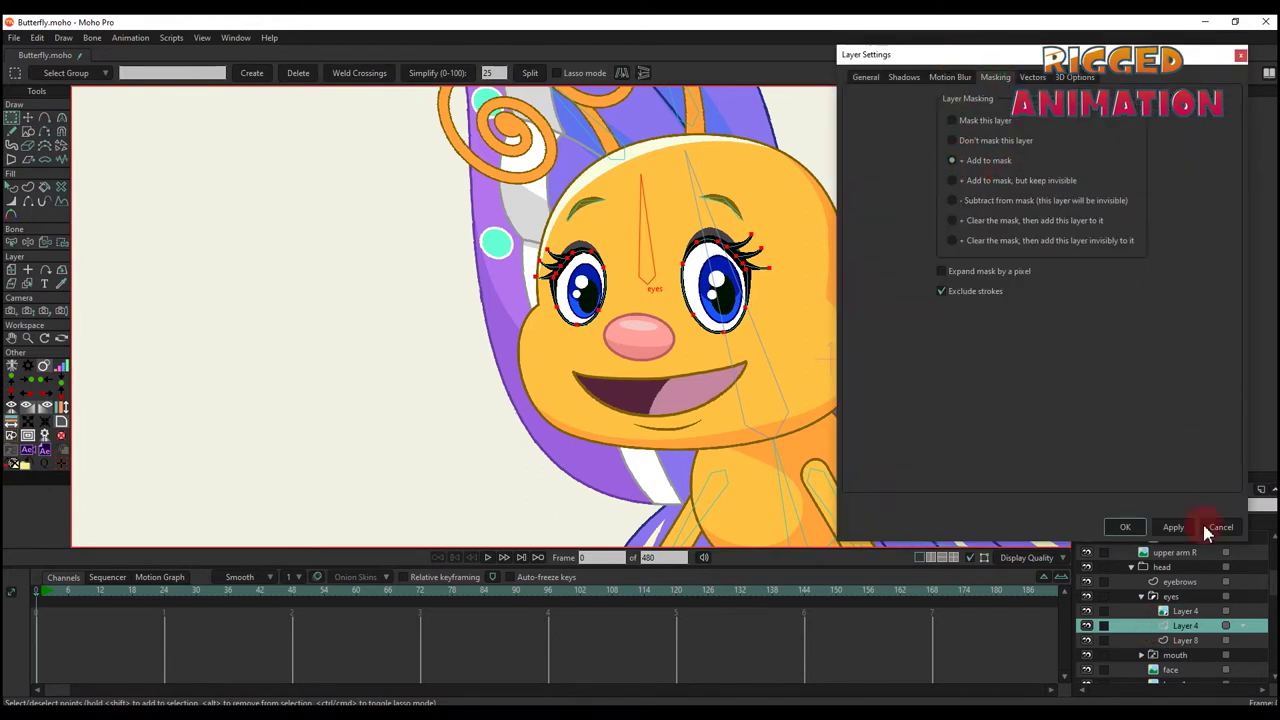
pyautogui.click(1125, 527)
pyautogui.doubleClick(1143, 598)
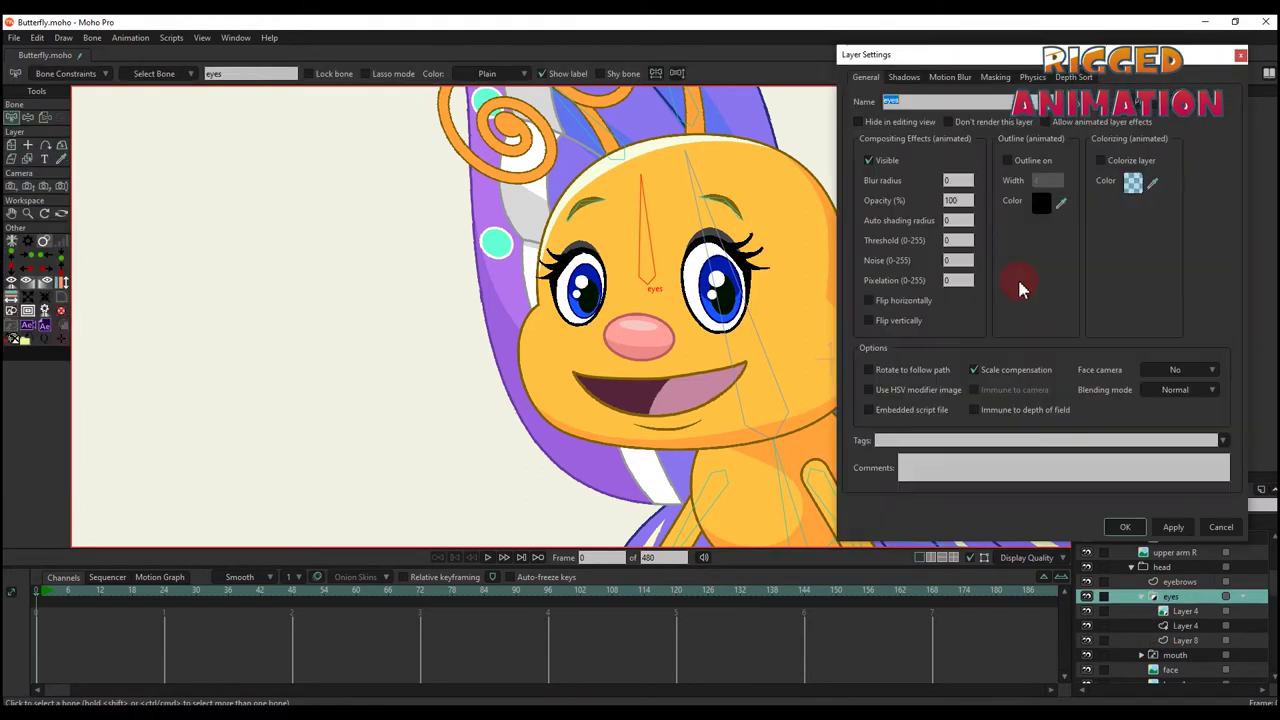
pyautogui.click(995, 80)
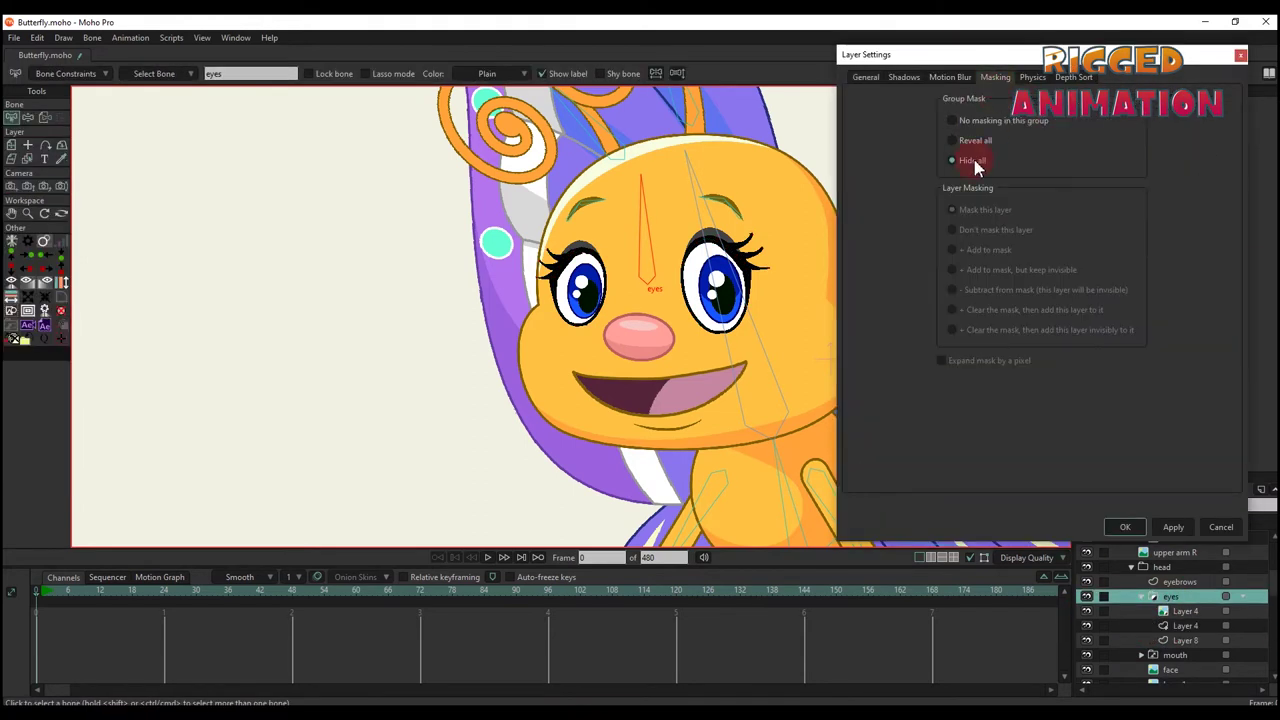
pyautogui.click(1126, 529)
# Check the iris image layer's masking and apply + Add to mask to the vector Layer 4
pyautogui.click(1109, 611)
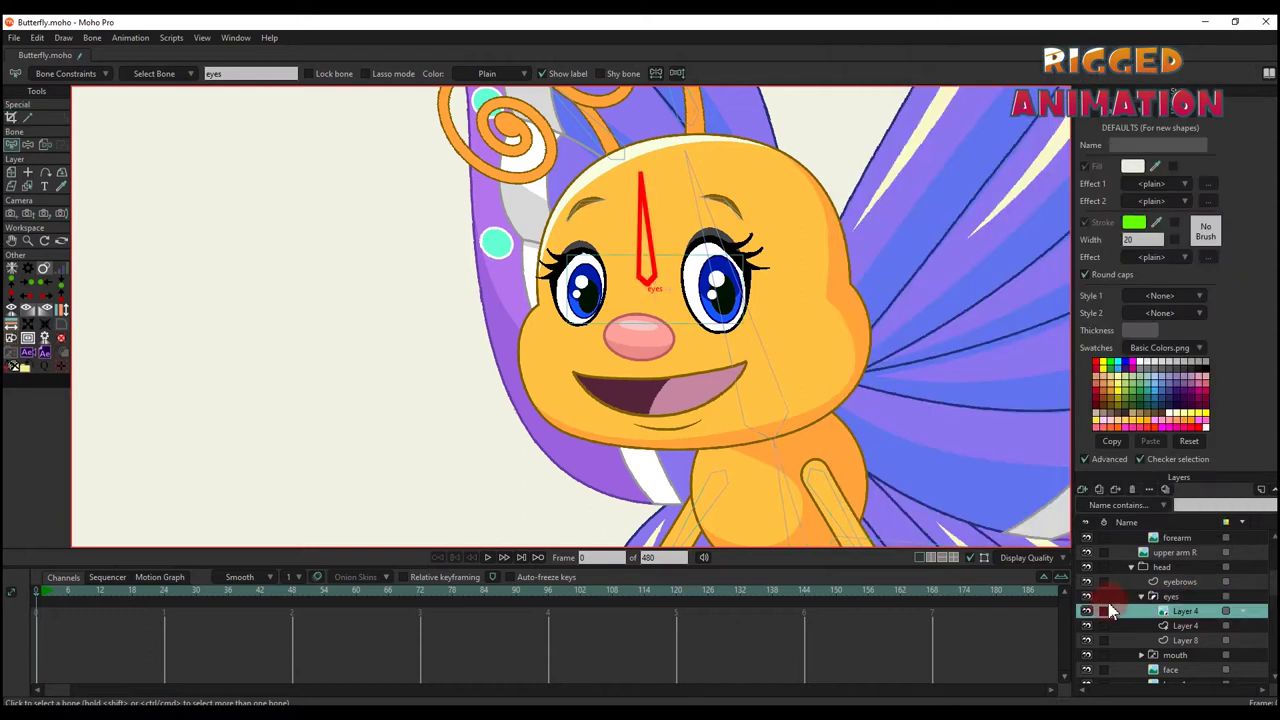
pyautogui.doubleClick(1203, 620)
pyautogui.click(995, 77)
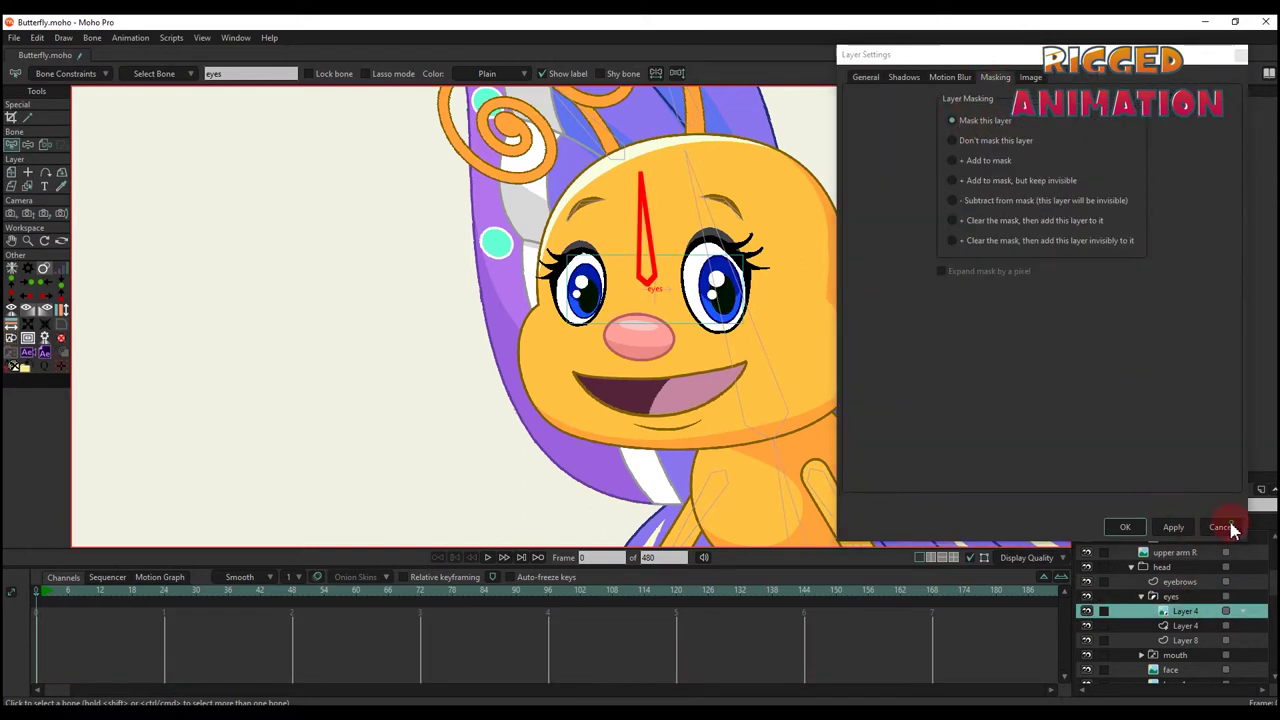
pyautogui.click(1222, 527)
pyautogui.doubleClick(1184, 626)
pyautogui.click(995, 77)
pyautogui.click(953, 160)
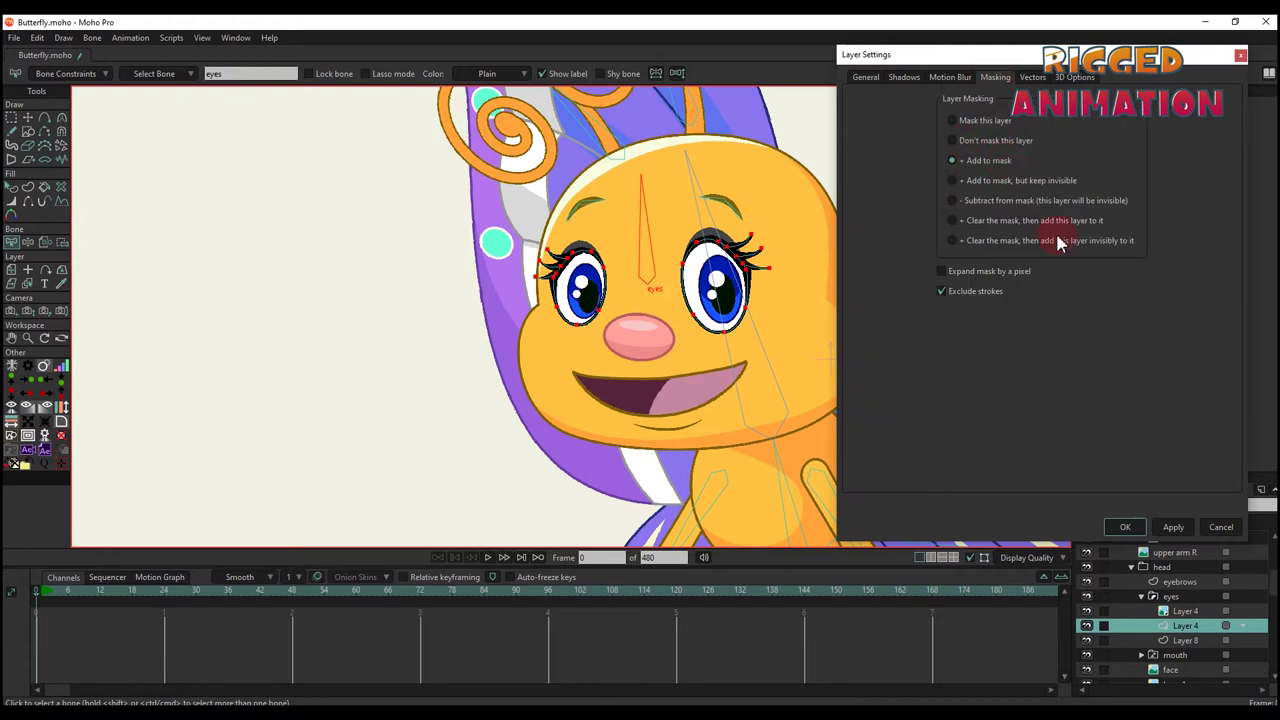
pyautogui.click(1125, 527)
# Inspect the child layers of the mouth switch group
pyautogui.scroll(-1, 1140, 630)
pyautogui.click(1142, 627)
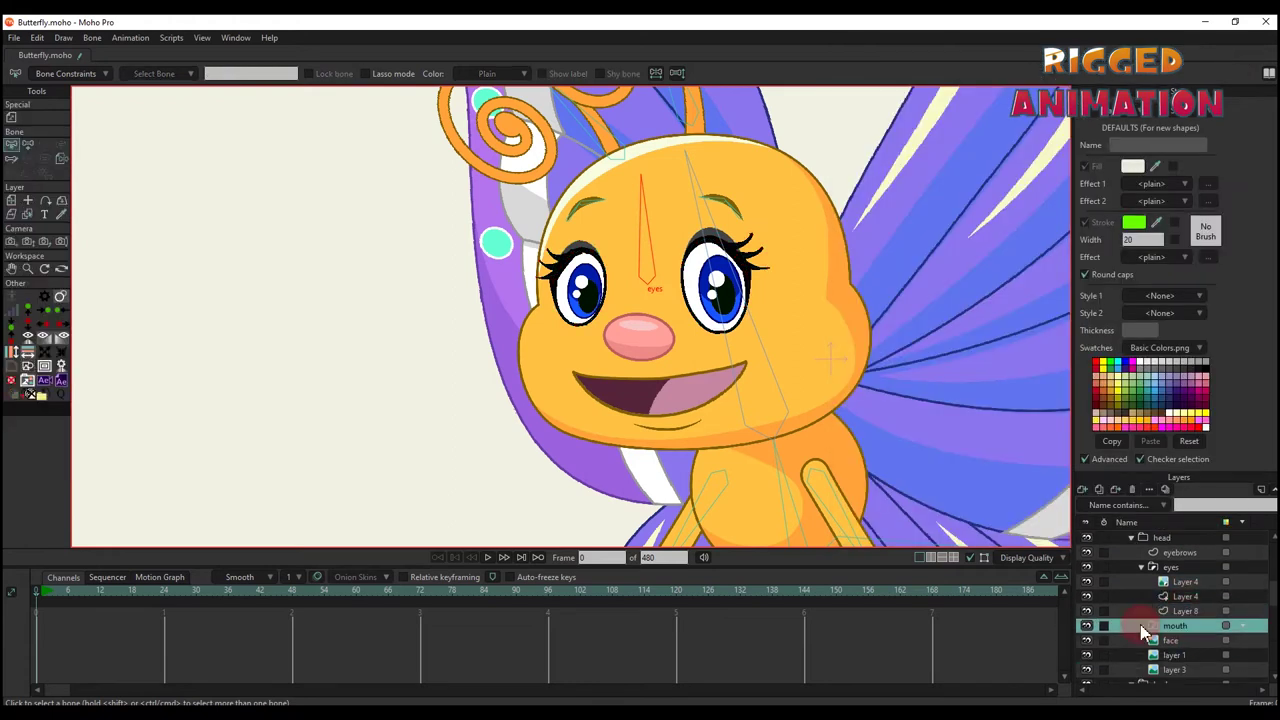
pyautogui.rightClick(1174, 627)
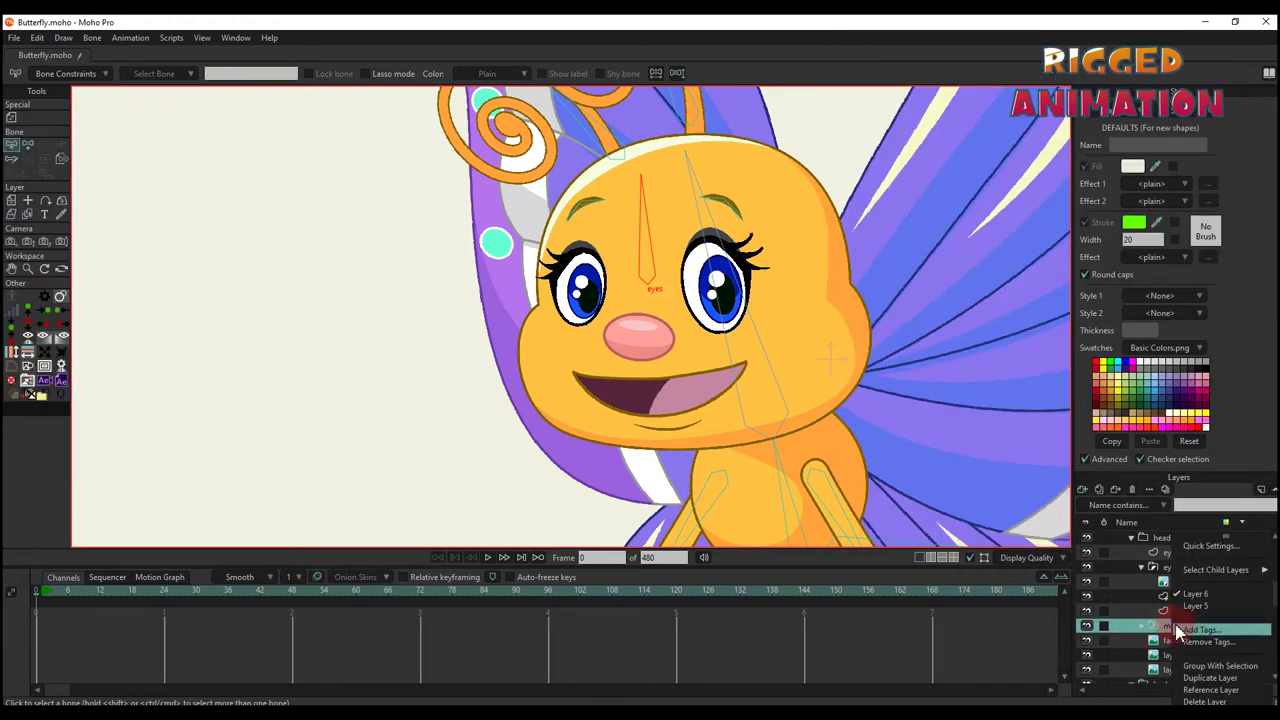
pyautogui.click(1120, 622)
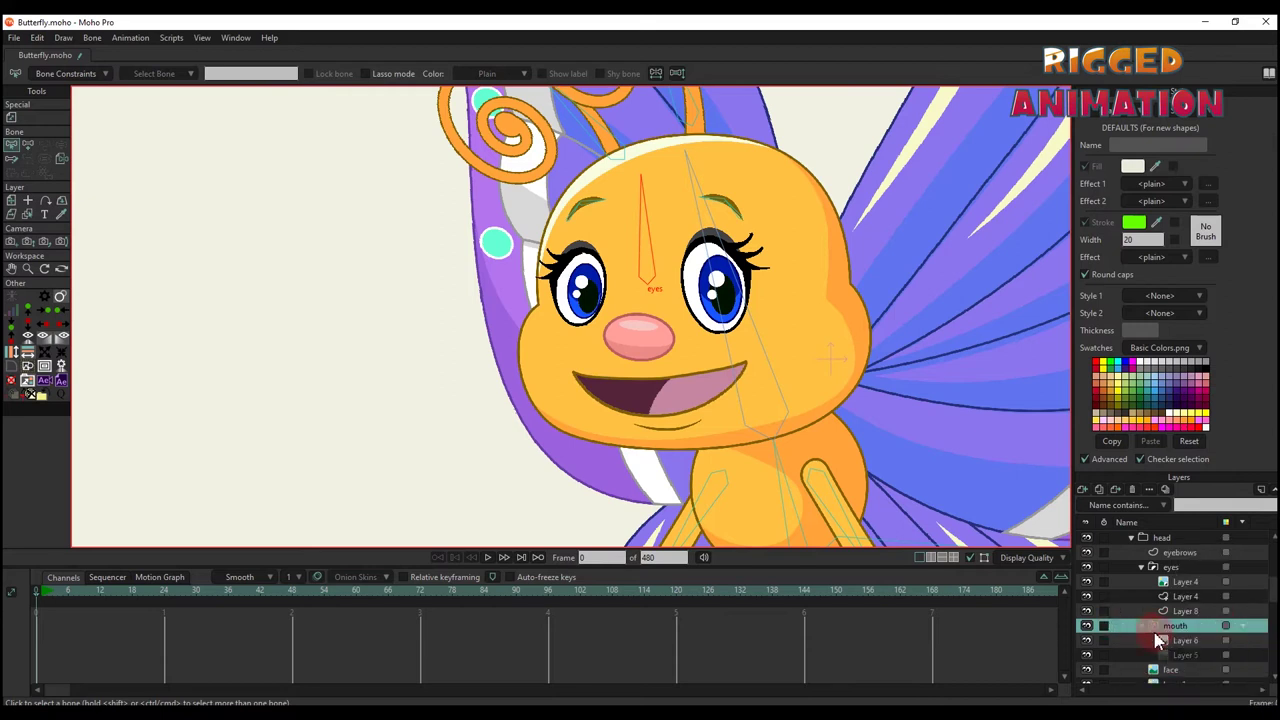
pyautogui.scroll(-5, 716, 369)
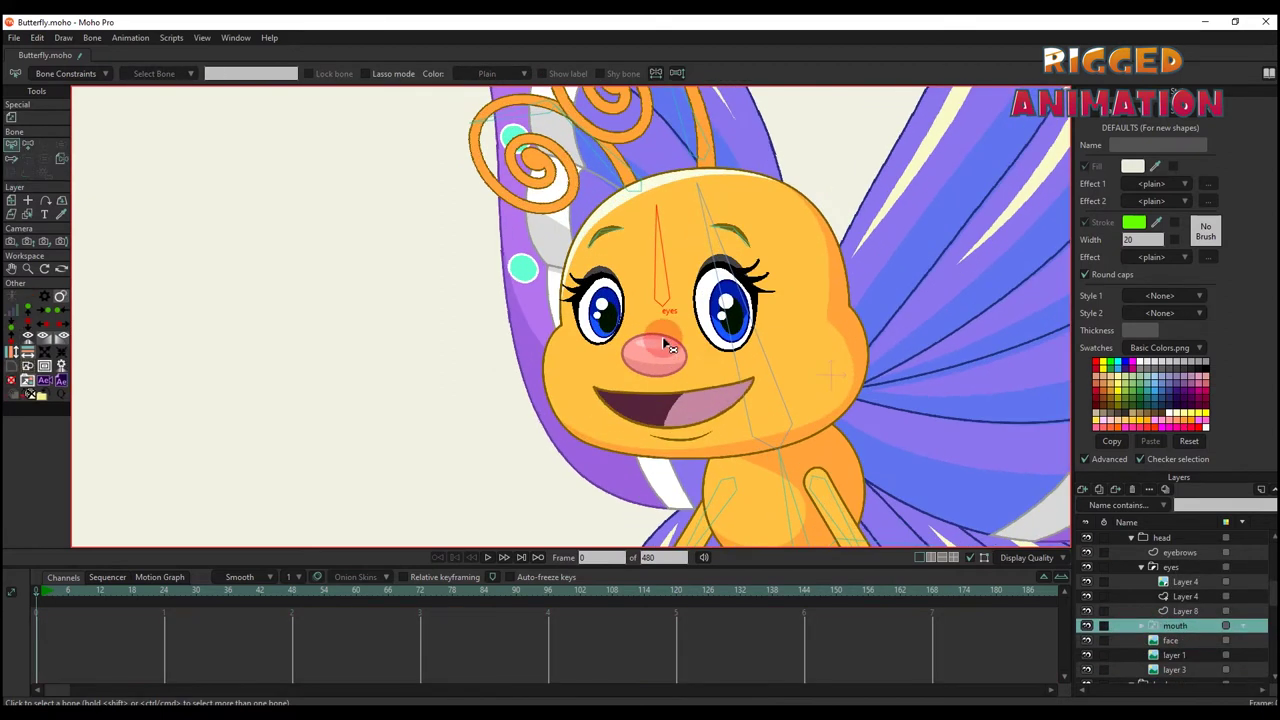
pyautogui.scroll(3, 1178, 606)
pyautogui.scroll(2, 1178, 606)
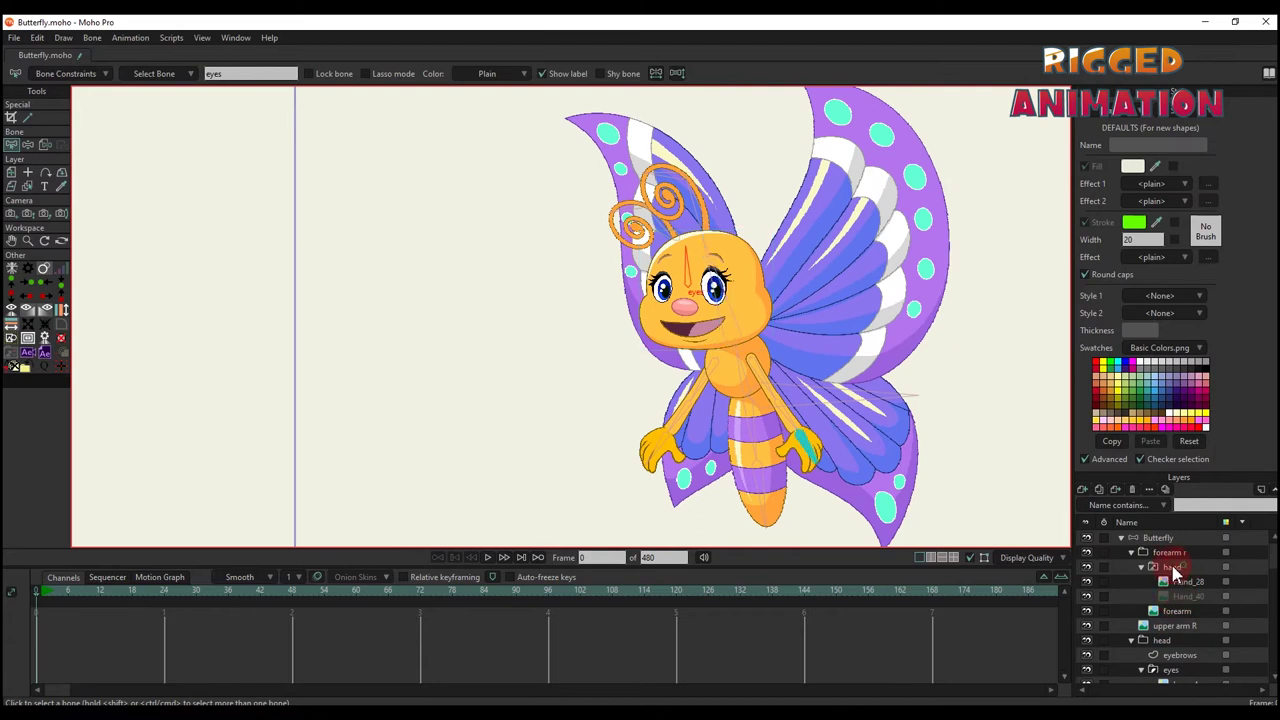
# Add an upright bone about 0.8 long in the empty area beside the butterfly, name it hand l and move it closer to the character
pyautogui.click(1131, 552)
pyautogui.click(1150, 537)
pyautogui.scroll(-2, 668, 350)
pyautogui.scroll(2, 668, 350)
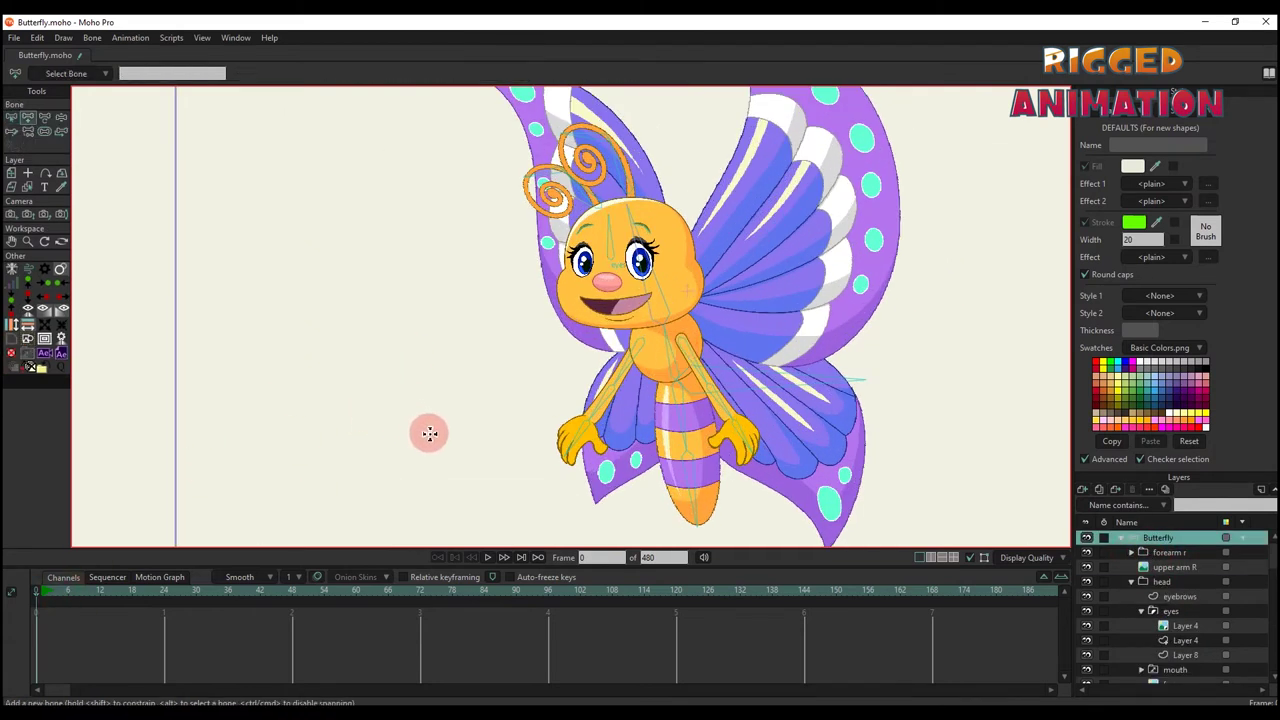
pyautogui.moveTo(430, 432); pyautogui.dragTo(430, 380)
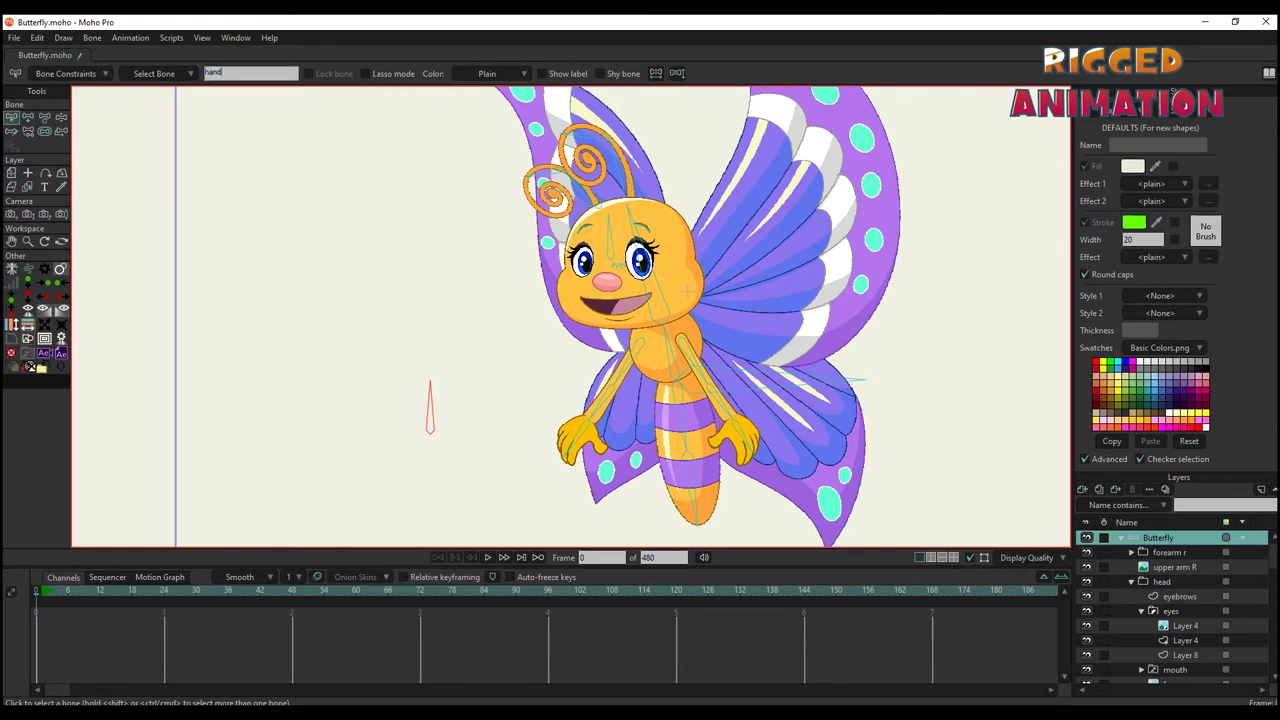
pyautogui.press('t')
pyautogui.click(431, 430)
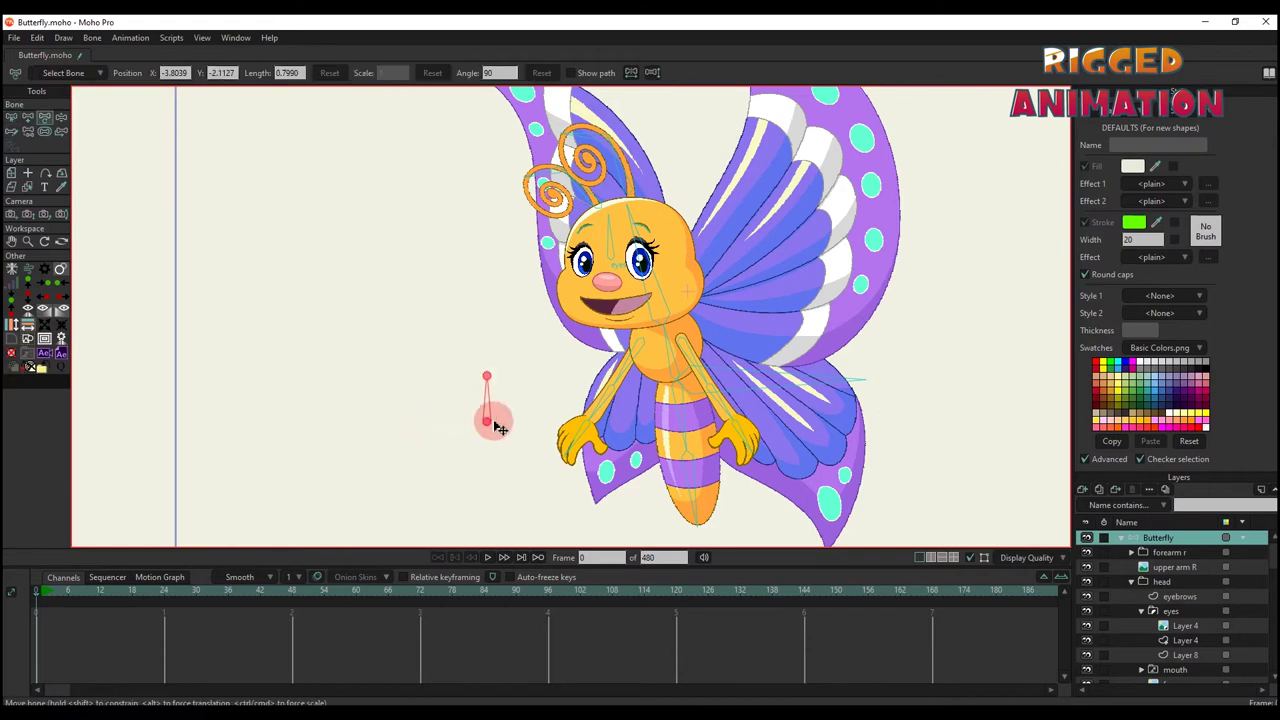
# Enable angle constraints on the hand l bone so it swings only clockwise, and show its label
pyautogui.click(12, 120)
pyautogui.click(62, 75)
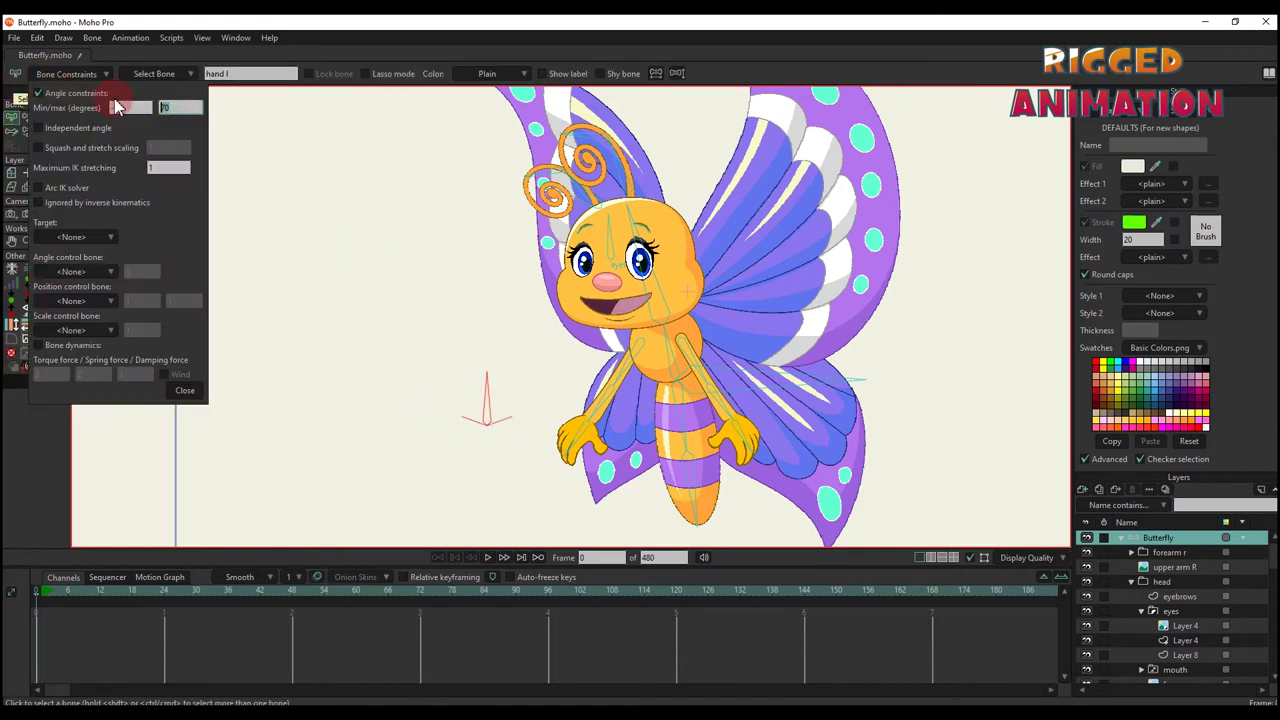
pyautogui.click(196, 386)
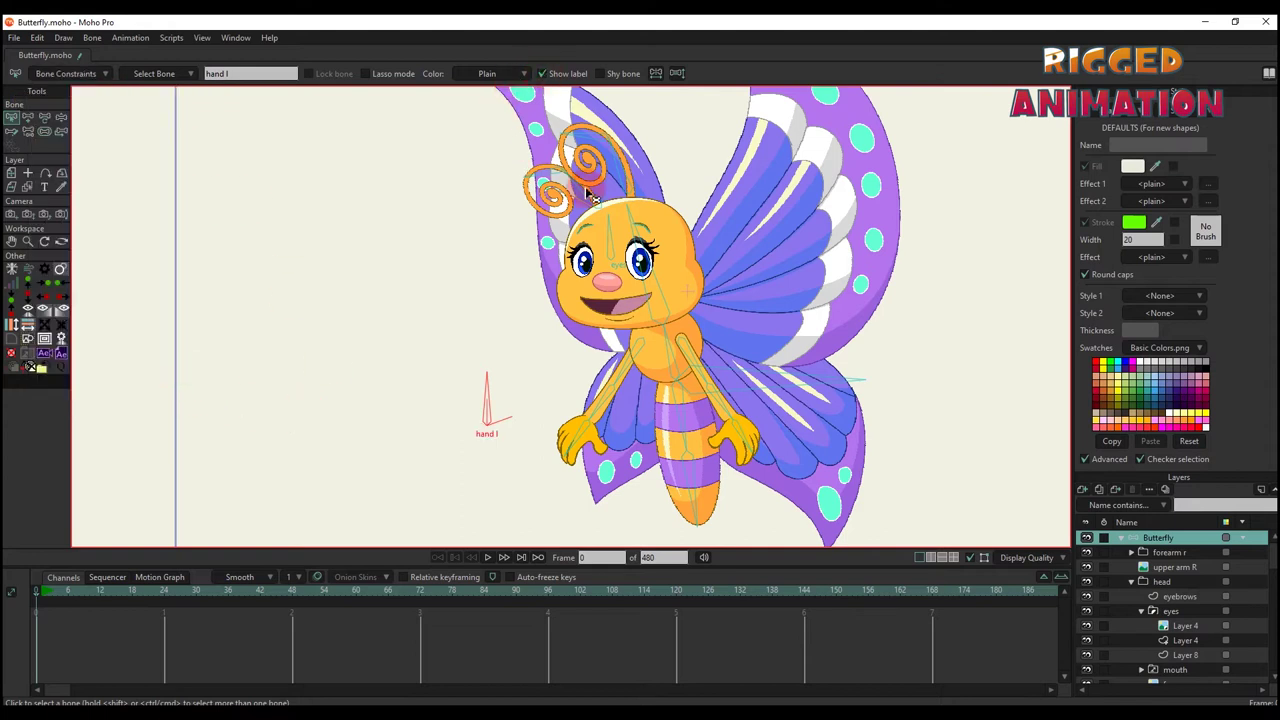
# Create an action named hand l and rotate the hand l bone to 20 degrees at frame 24 of it
pyautogui.hotkey('ctrl', 'shift', 'a')
pyautogui.click(1072, 80)
pyautogui.click(648, 412)
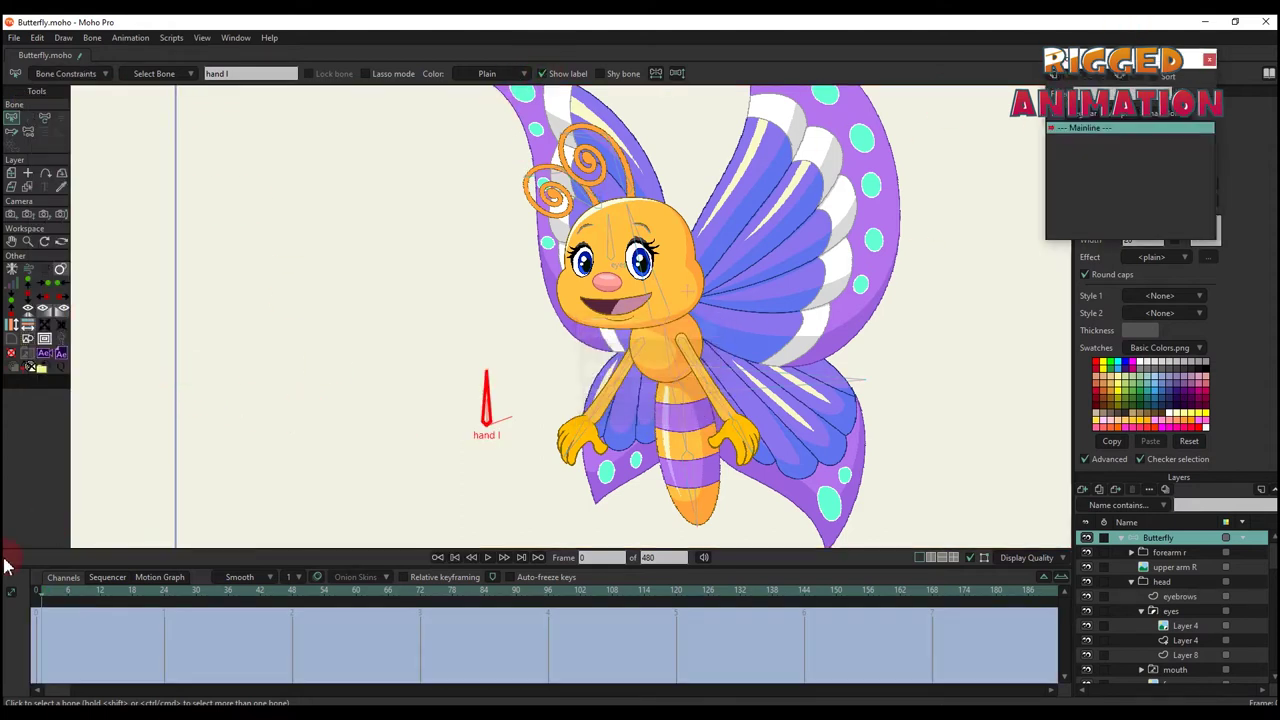
pyautogui.click(164, 592)
pyautogui.moveTo(490, 407); pyautogui.dragTo(538, 408)
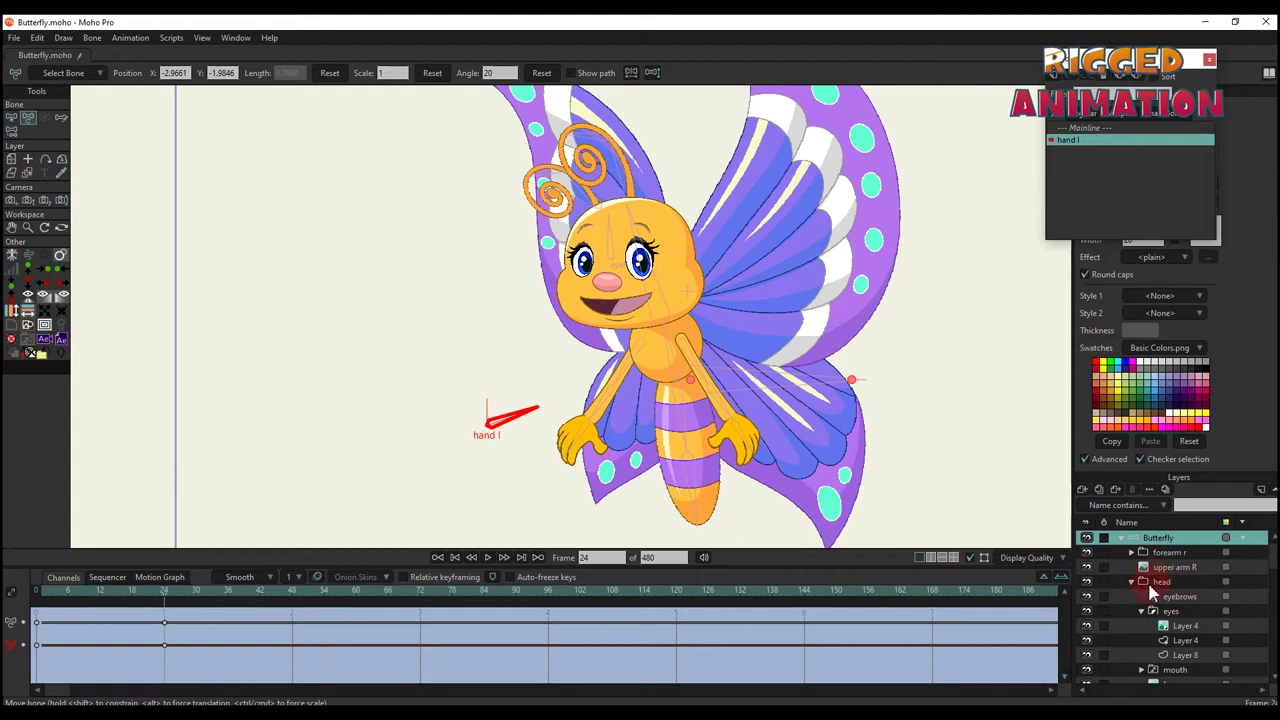
# Switch the hand layer of the forearm L group to Hand_40 at frame 24 of the hand l action
pyautogui.click(1163, 567)
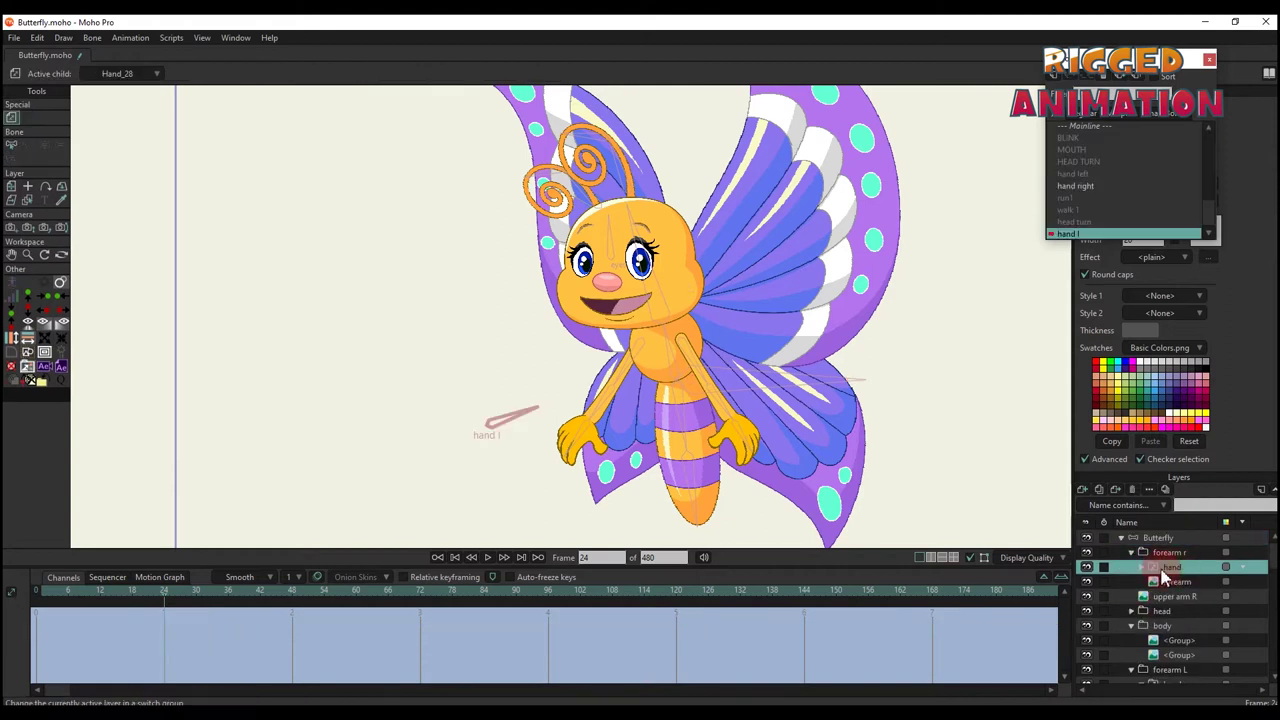
pyautogui.scroll(-2, 1177, 655)
pyautogui.click(1141, 596)
pyautogui.click(1171, 596)
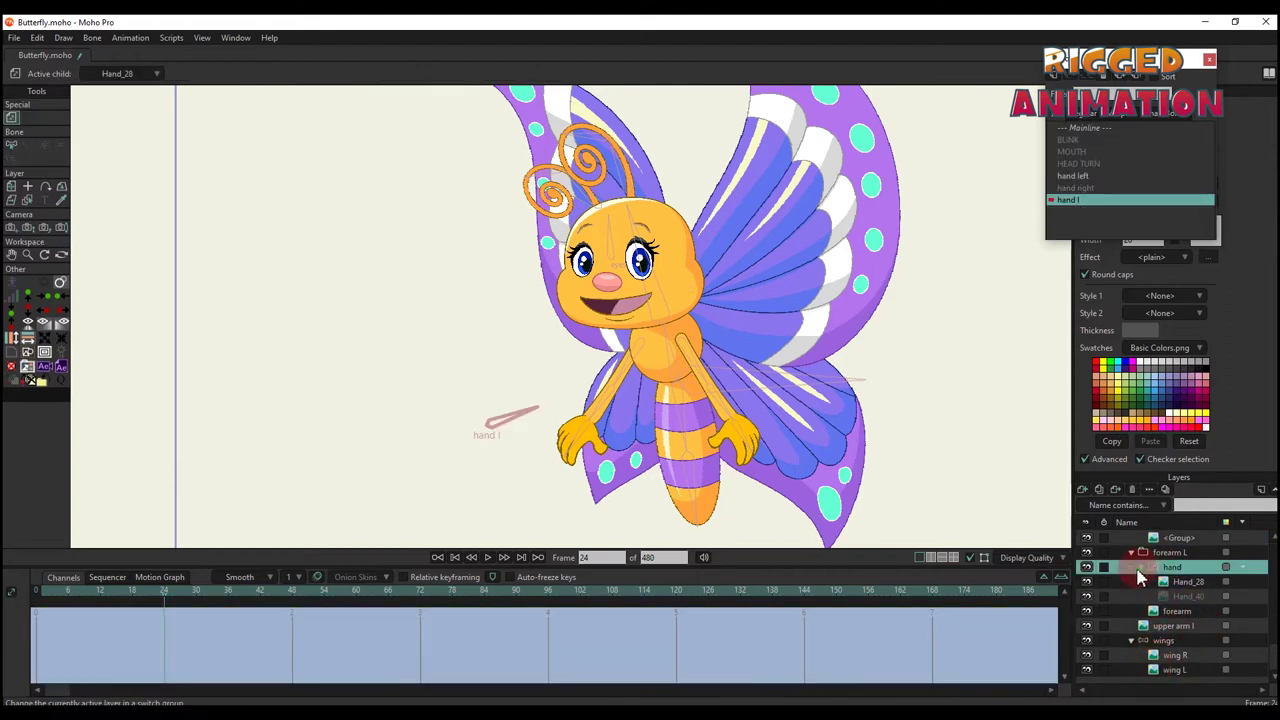
pyautogui.rightClick(1190, 605)
pyautogui.click(1210, 612)
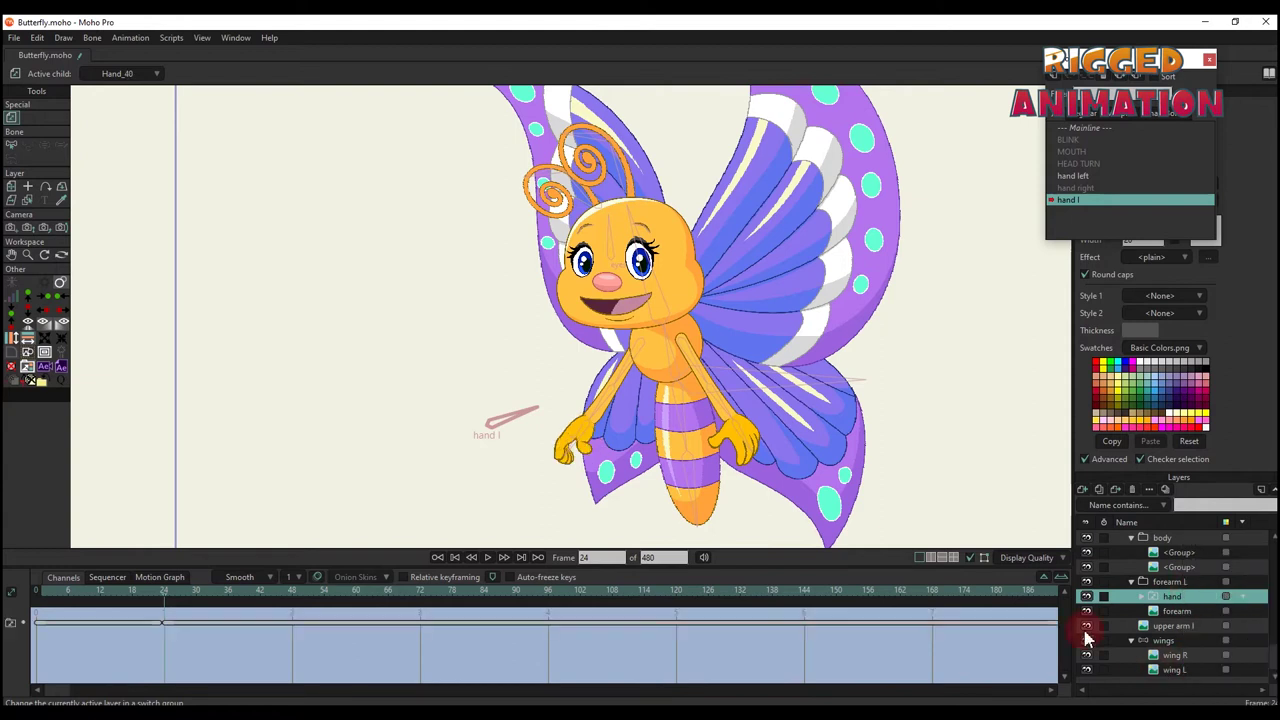
# Return to the mainline and test the hand l bone at frame 5 on the Butterfly layer
pyautogui.doubleClick(1080, 128)
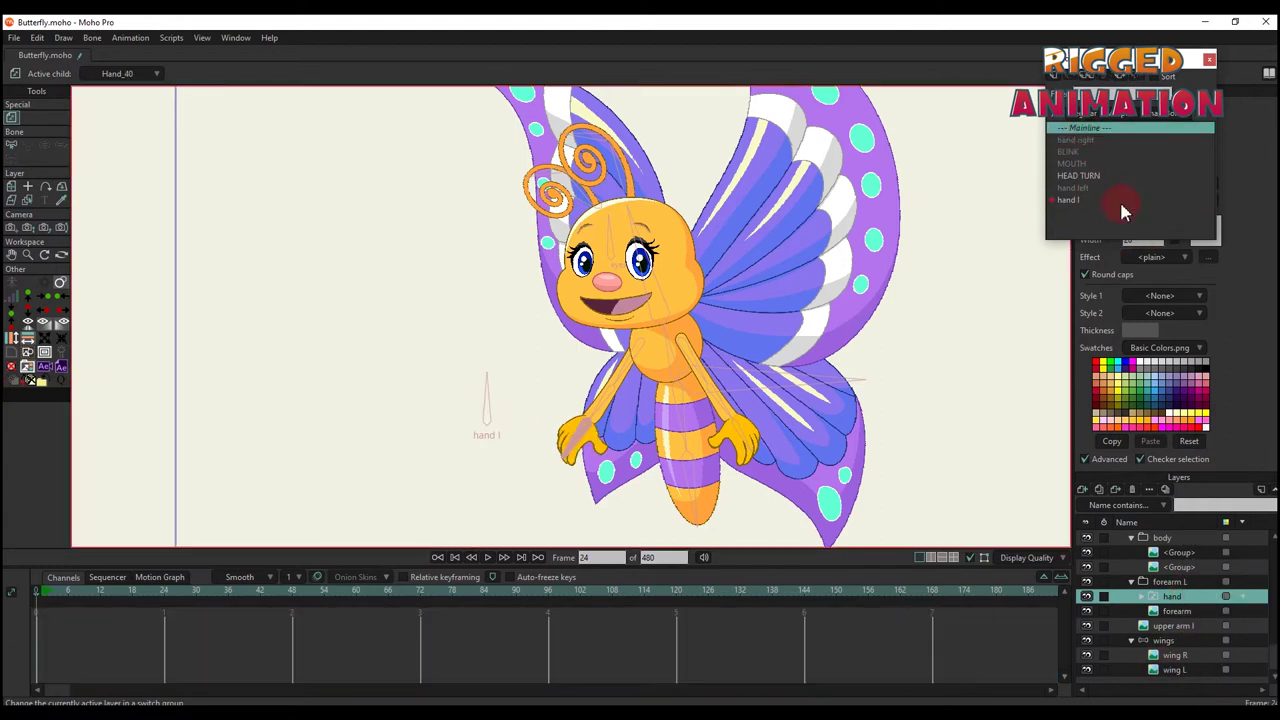
pyautogui.scroll(2, 1157, 560)
pyautogui.click(1158, 537)
pyautogui.click(63, 589)
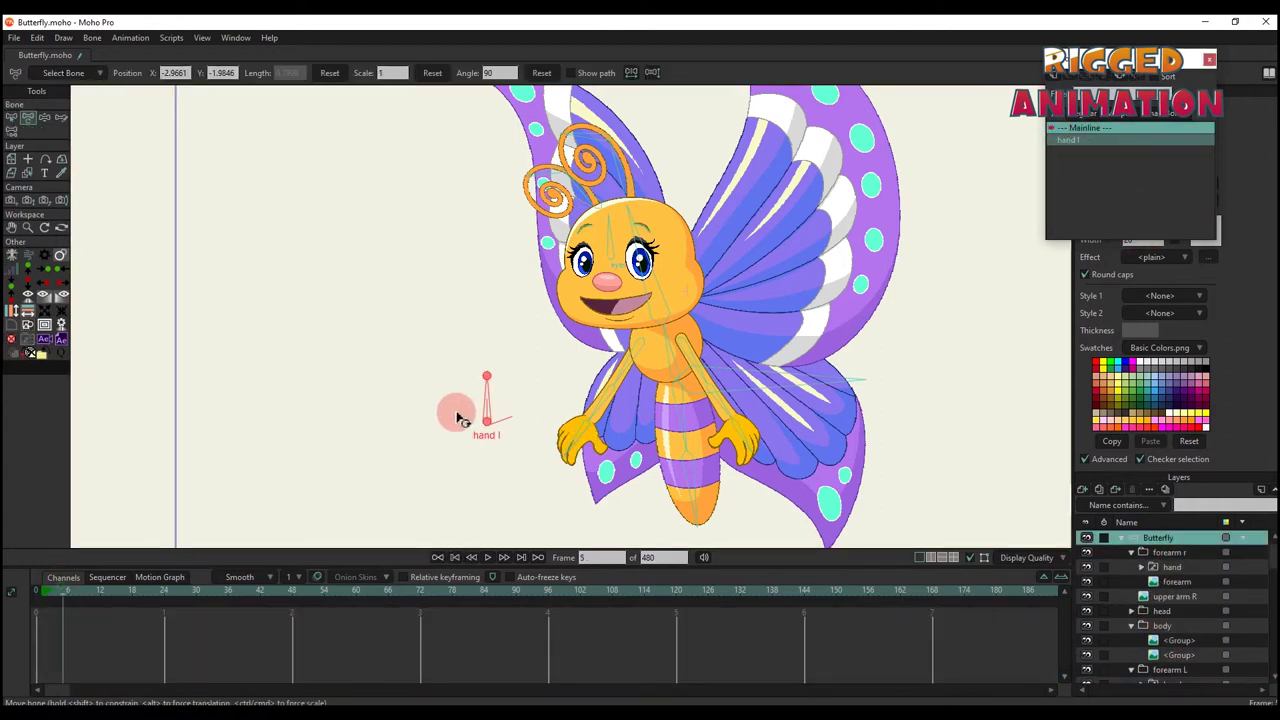
pyautogui.click(491, 380)
# Add an upright bone named hand r beside the butterfly, show its label and constrain its angle so it swings only counter-clockwise
pyautogui.click(323, 451)
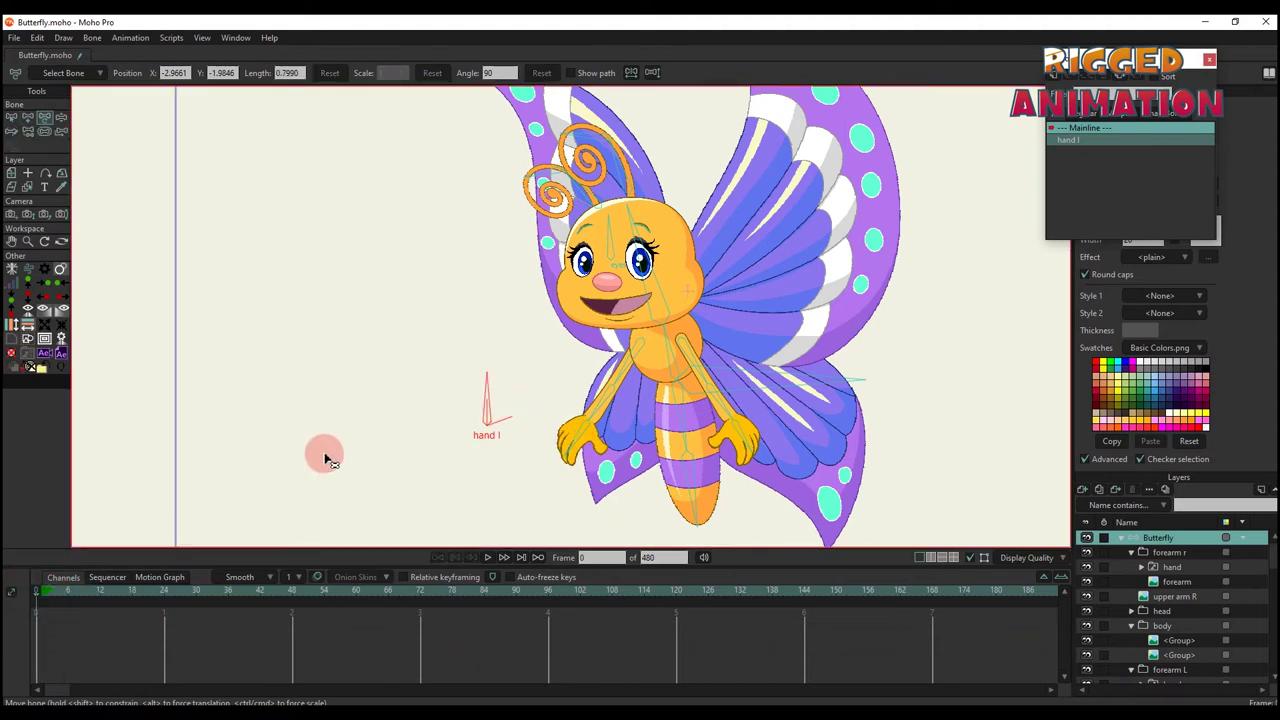
pyautogui.moveTo(934, 430); pyautogui.dragTo(940, 365)
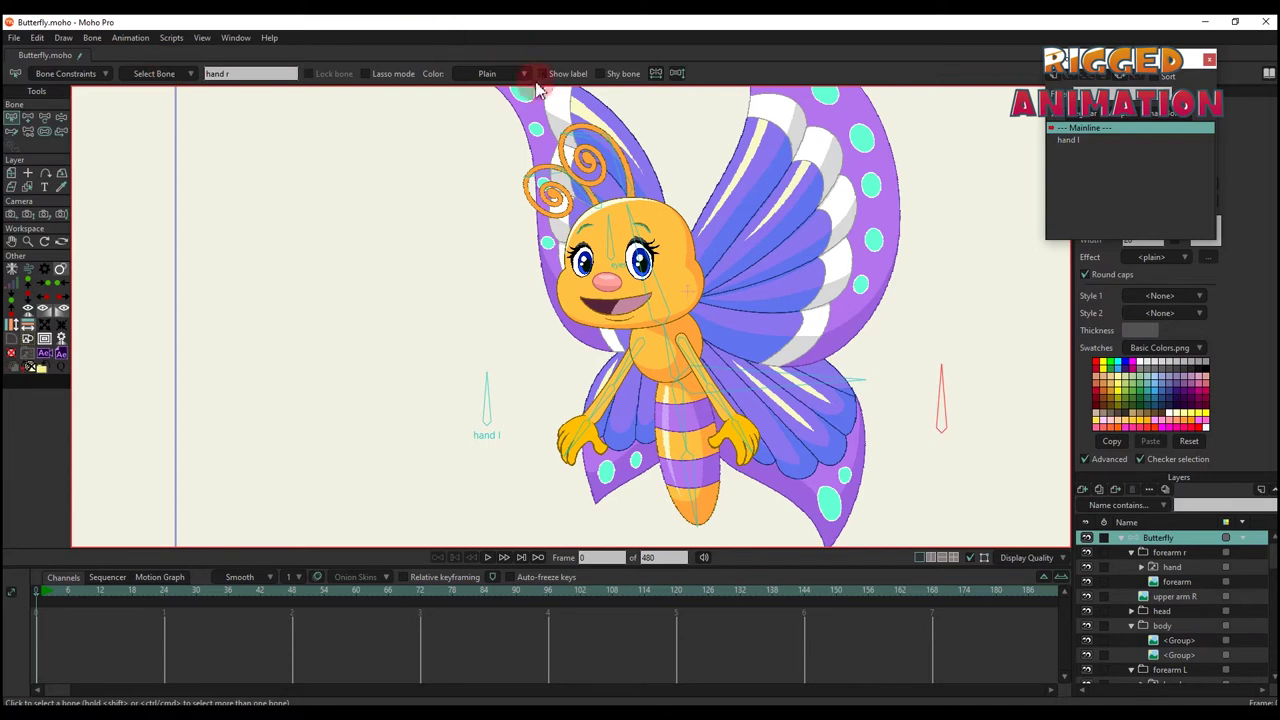
pyautogui.click(66, 74)
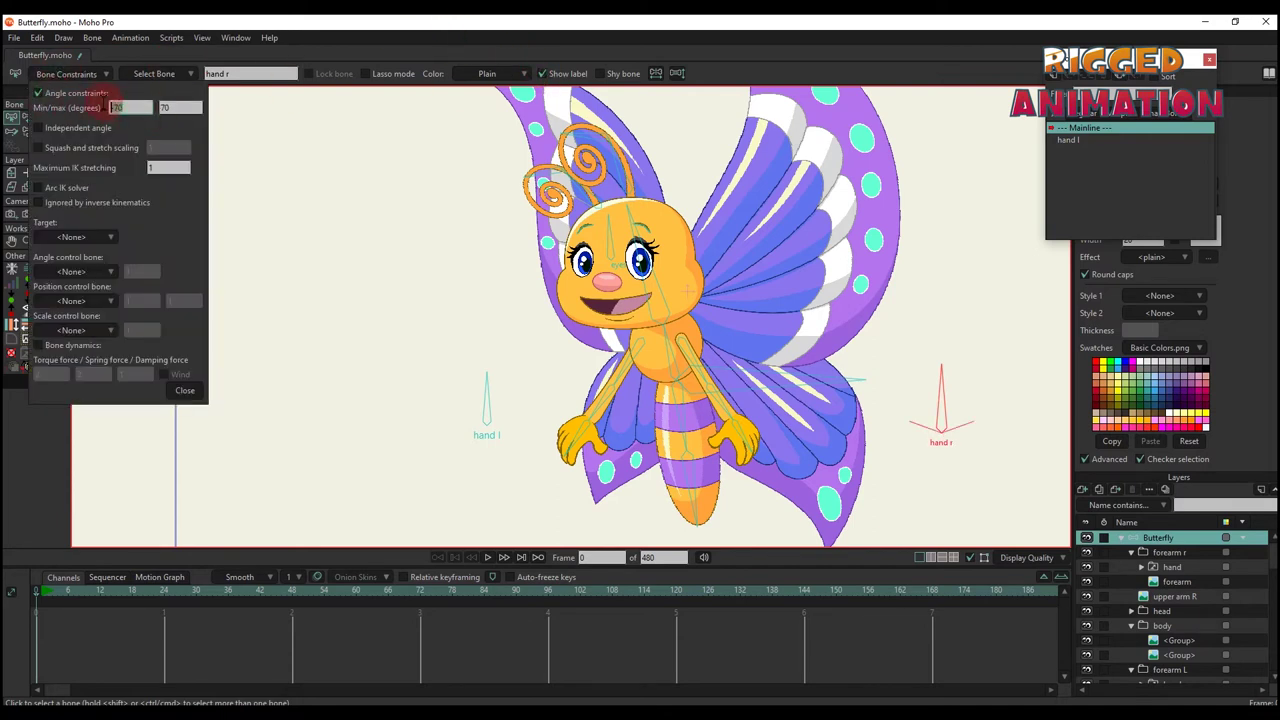
# Create an action named hand r, rotate the hand r bone counter-clockwise at frame 24 and switch the forearm r hand to Hand_40
pyautogui.click(1052, 80)
pyautogui.click(651, 410)
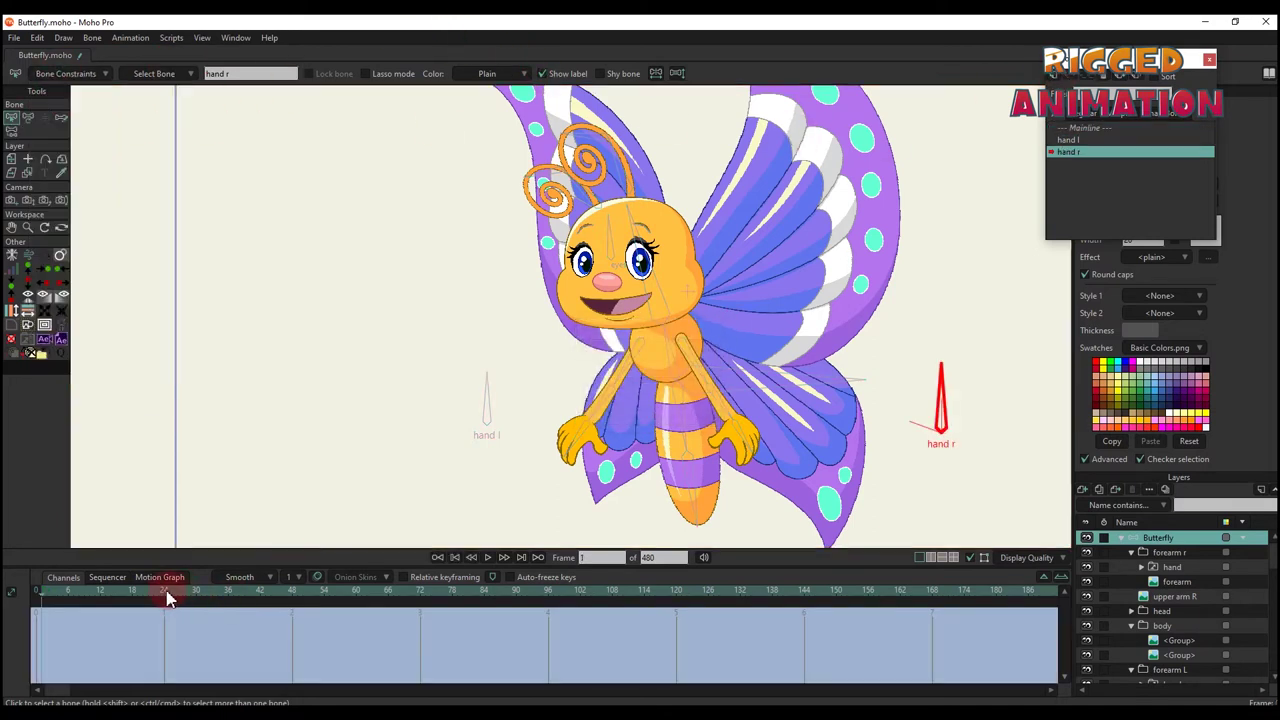
pyautogui.click(164, 592)
pyautogui.moveTo(960, 394); pyautogui.dragTo(878, 410)
pyautogui.rightClick(1185, 567)
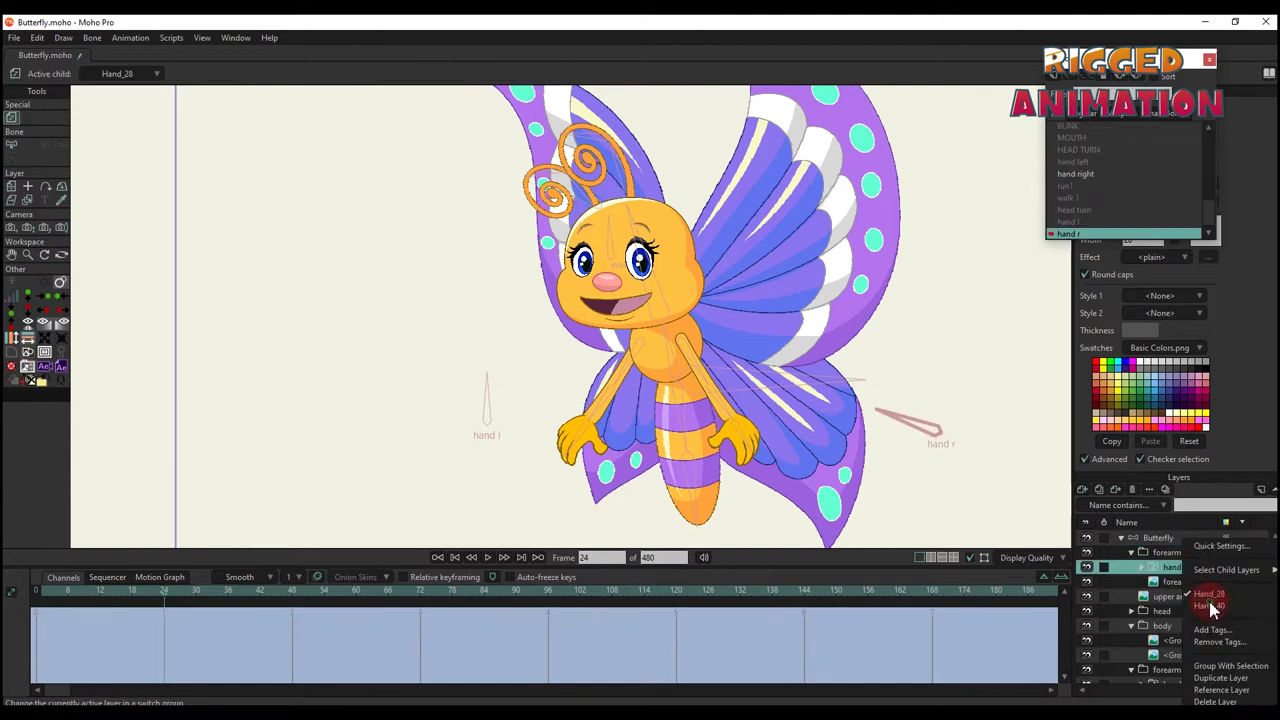
# Return to the mainline and test the hand bones on the Butterfly layer at frame 9
pyautogui.doubleClick(1090, 128)
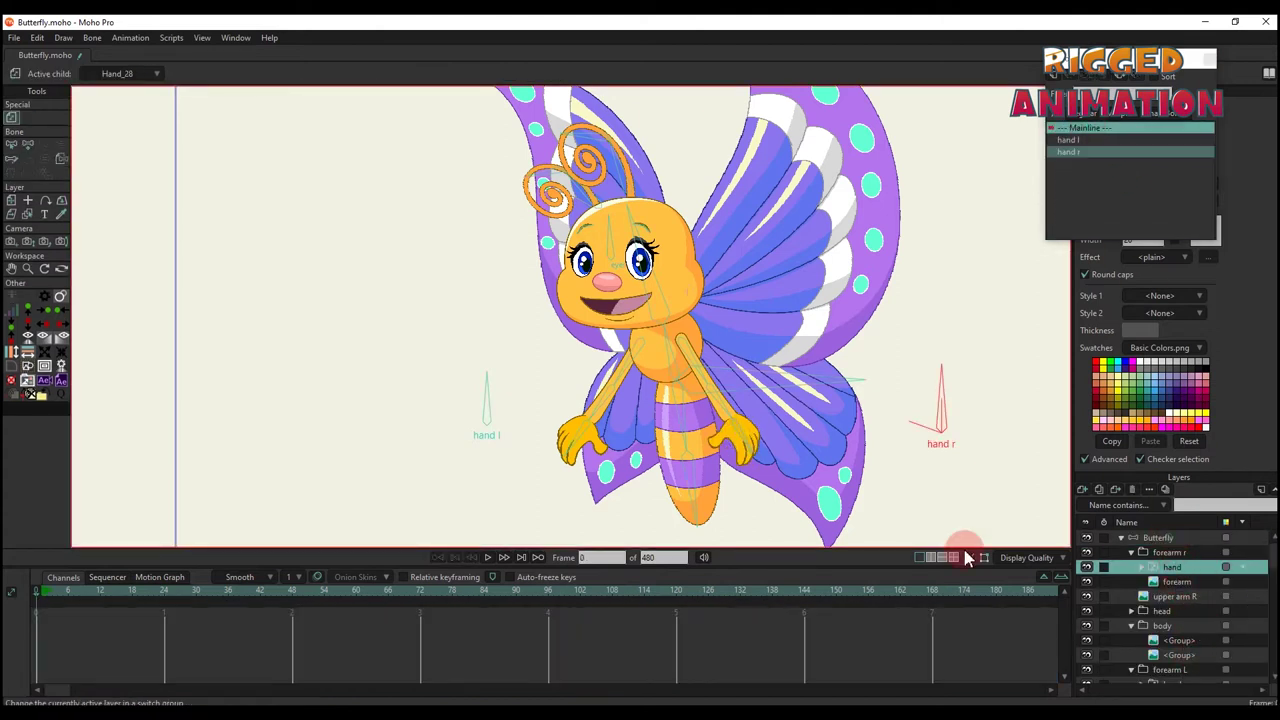
pyautogui.click(968, 557)
pyautogui.click(525, 415)
pyautogui.click(84, 595)
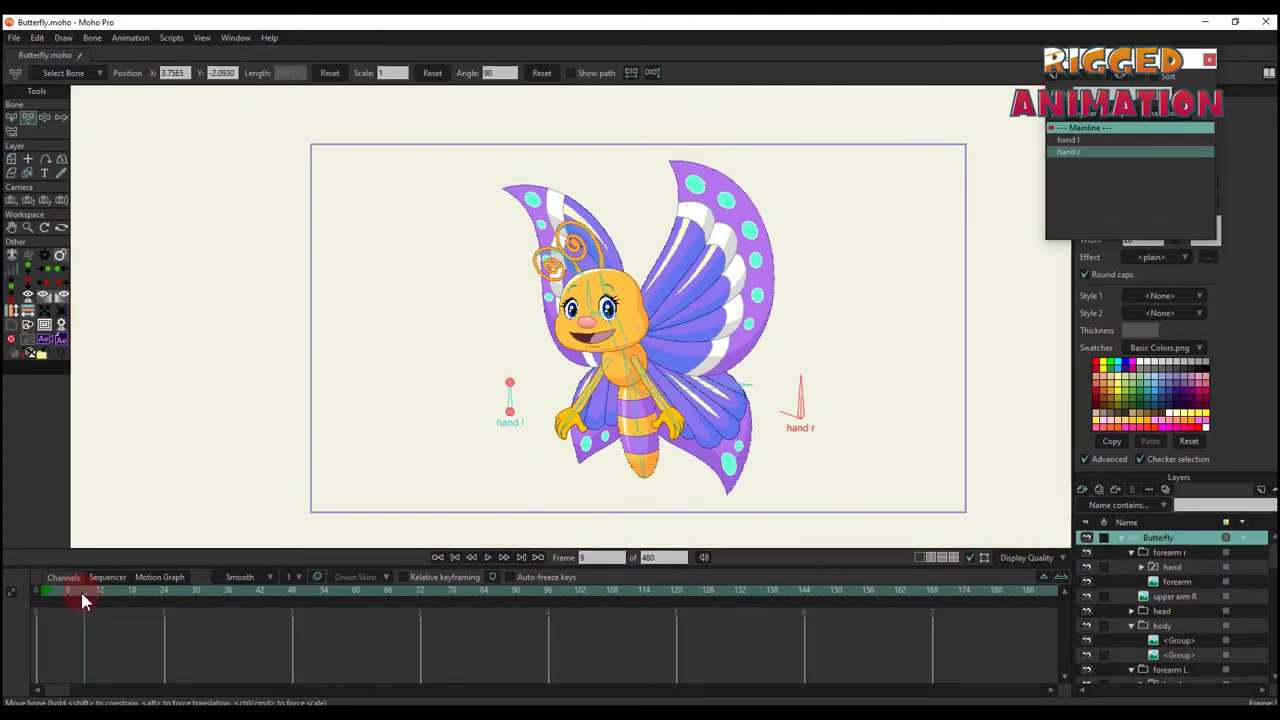
# Select the wings layer and rotate the bones of both wings outward at frame 6
pyautogui.click(57, 591)
pyautogui.keyDown('ctrl'); pyautogui.keyDown('alt'); pyautogui.click(709, 291); pyautogui.keyUp('alt'); pyautogui.keyUp('ctrl')
pyautogui.scroll(3, 700, 290)
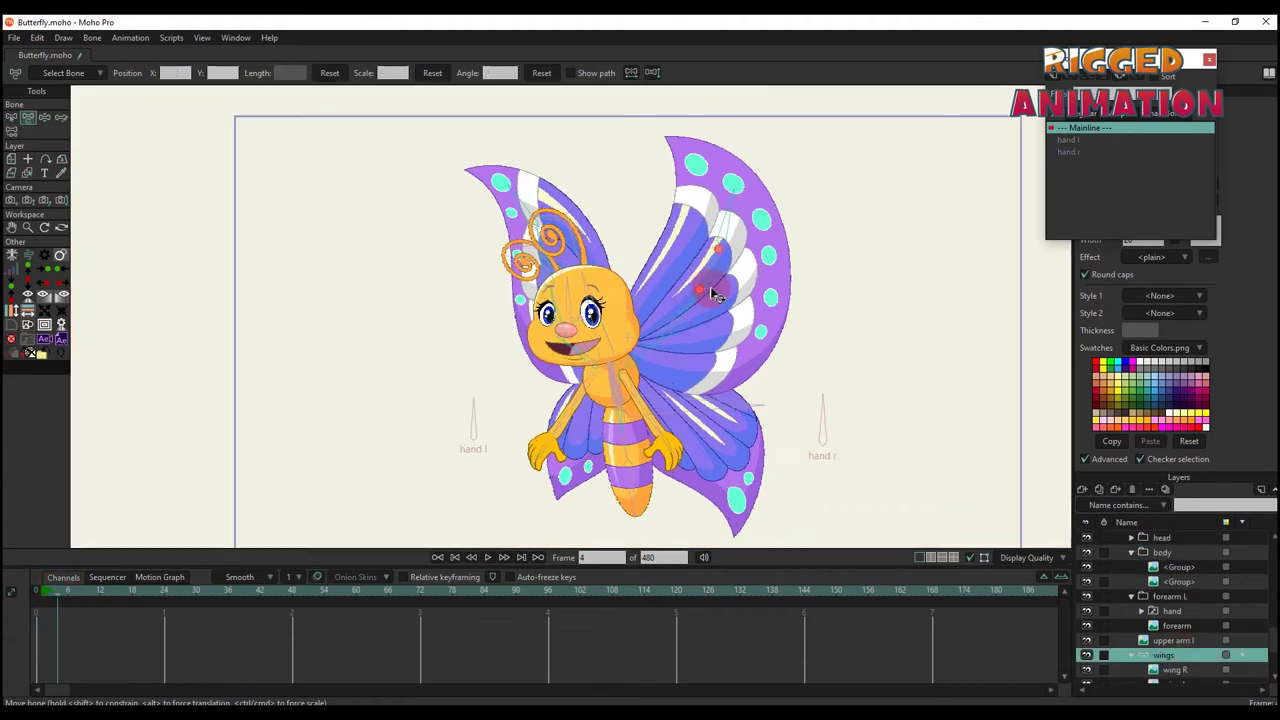
pyautogui.scroll(-3, 668, 337)
pyautogui.click(74, 591)
pyautogui.scroll(3, 689, 280)
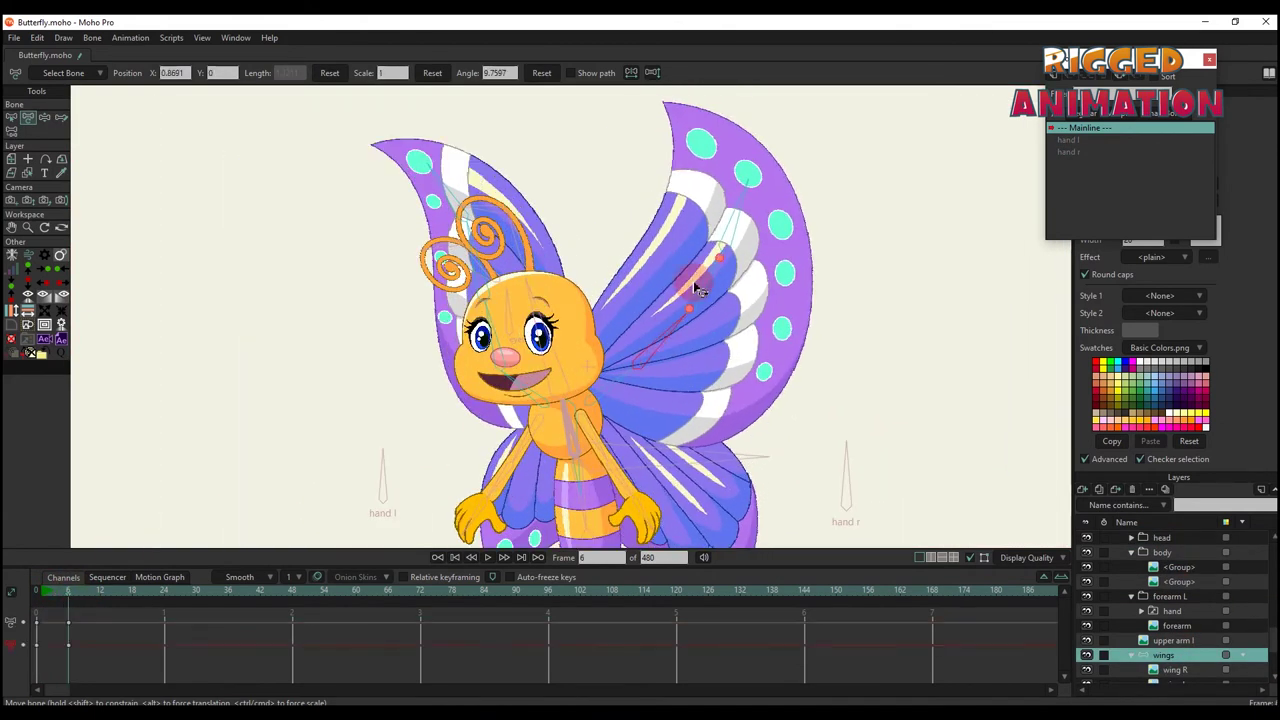
pyautogui.moveTo(689, 280); pyautogui.dragTo(619, 370)
pyautogui.moveTo(465, 270); pyautogui.dragTo(430, 250)
pyautogui.scroll(-3, 516, 332)
pyautogui.scroll(3, 516, 332)
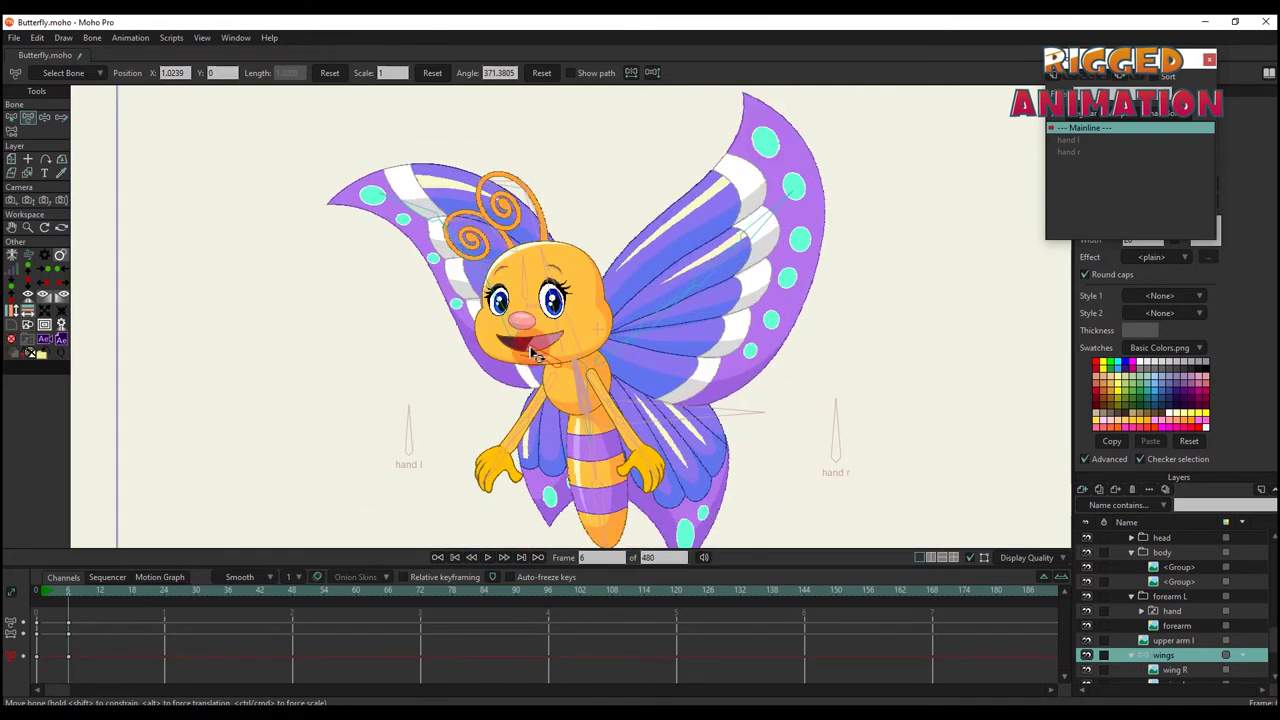
# Adjust the wing bones at frame 6 so both wings spread wider
pyautogui.moveTo(537, 380); pyautogui.dragTo(537, 355)
pyautogui.moveTo(626, 334); pyautogui.dragTo(772, 236)
pyautogui.click(72, 605)
pyautogui.moveTo(463, 251); pyautogui.dragTo(500, 305)
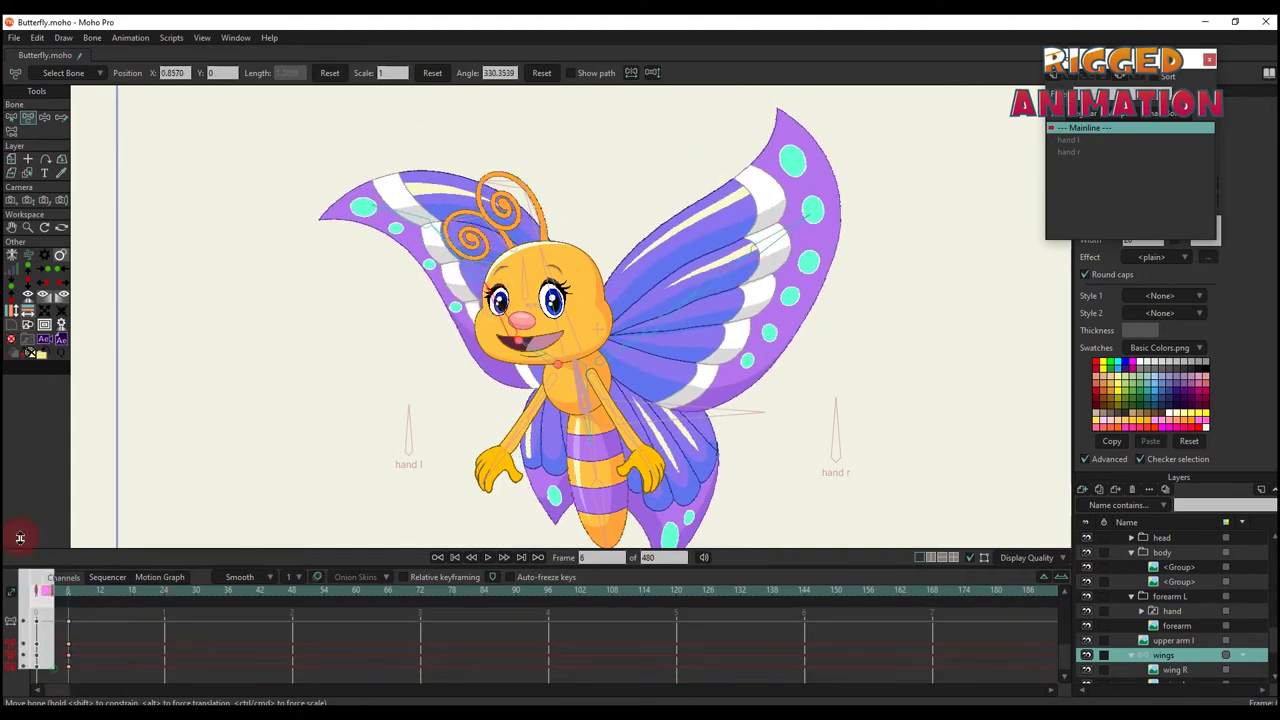
# Copy the frame 0 wing keyframes to frame 12, set them to Cycle and play the flapping
pyautogui.click(100, 592)
pyautogui.rightClick(105, 627)
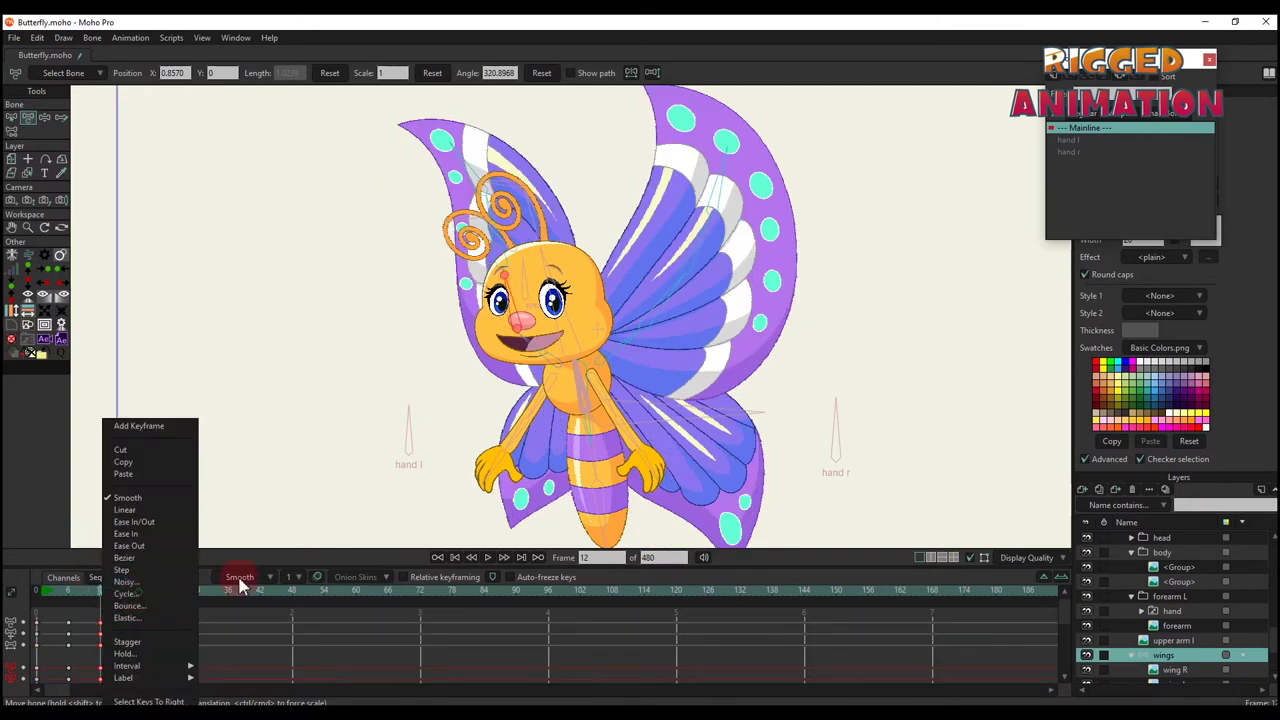
pyautogui.click(125, 593)
pyautogui.click(179, 27)
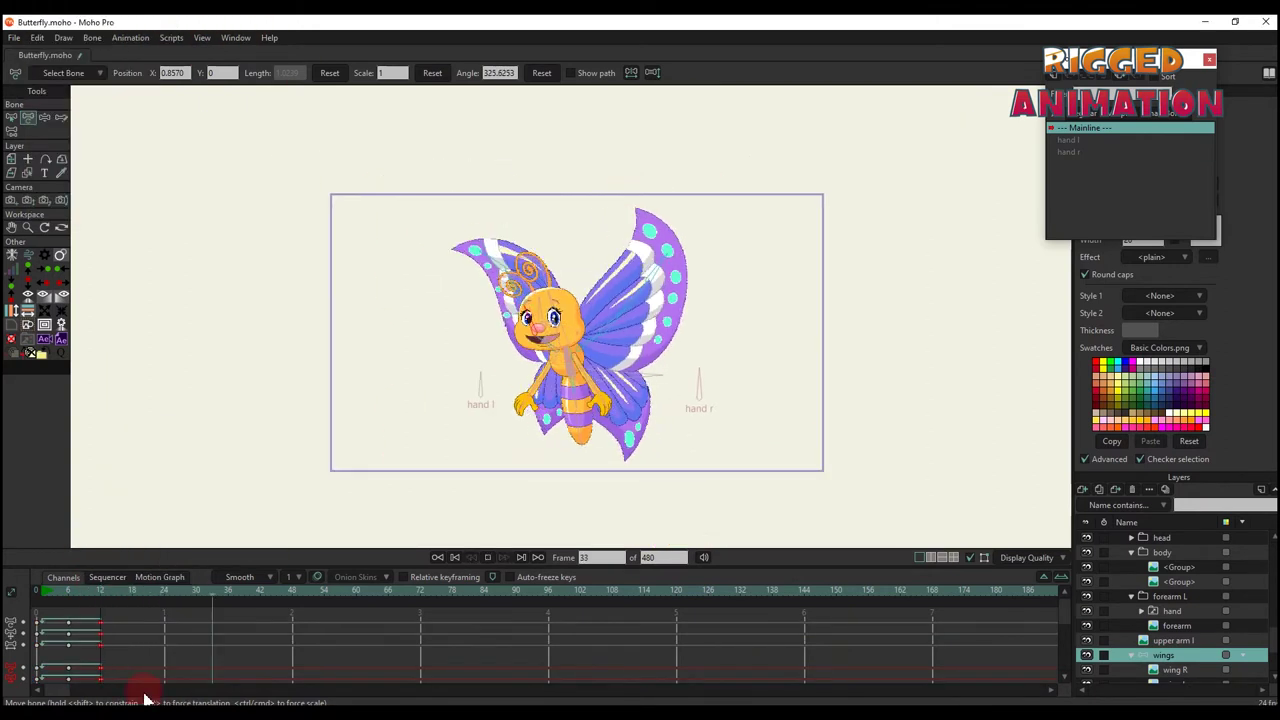
# Speed up the wing flap by compressing its keyframes to frames 4 and 8, and replay it
pyautogui.moveTo(20, 612); pyautogui.dragTo(122, 677)
pyautogui.scroll(-1, 105, 625)
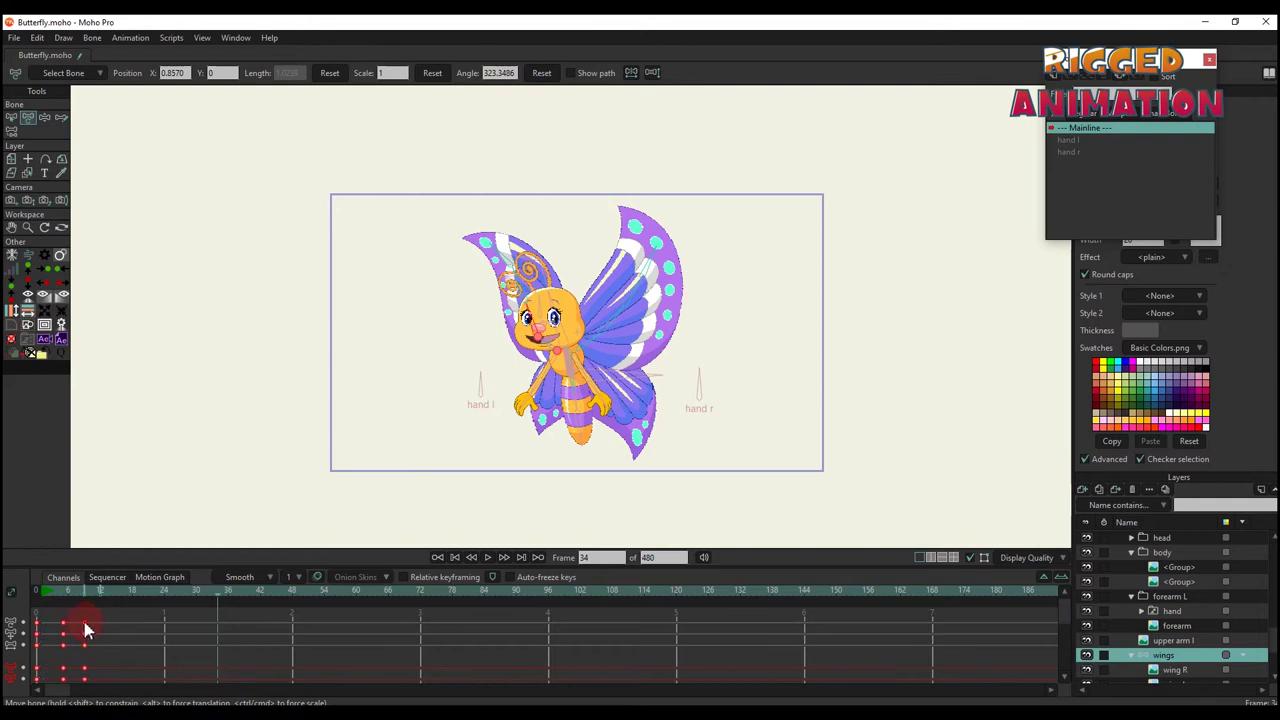
pyautogui.click(33, 589)
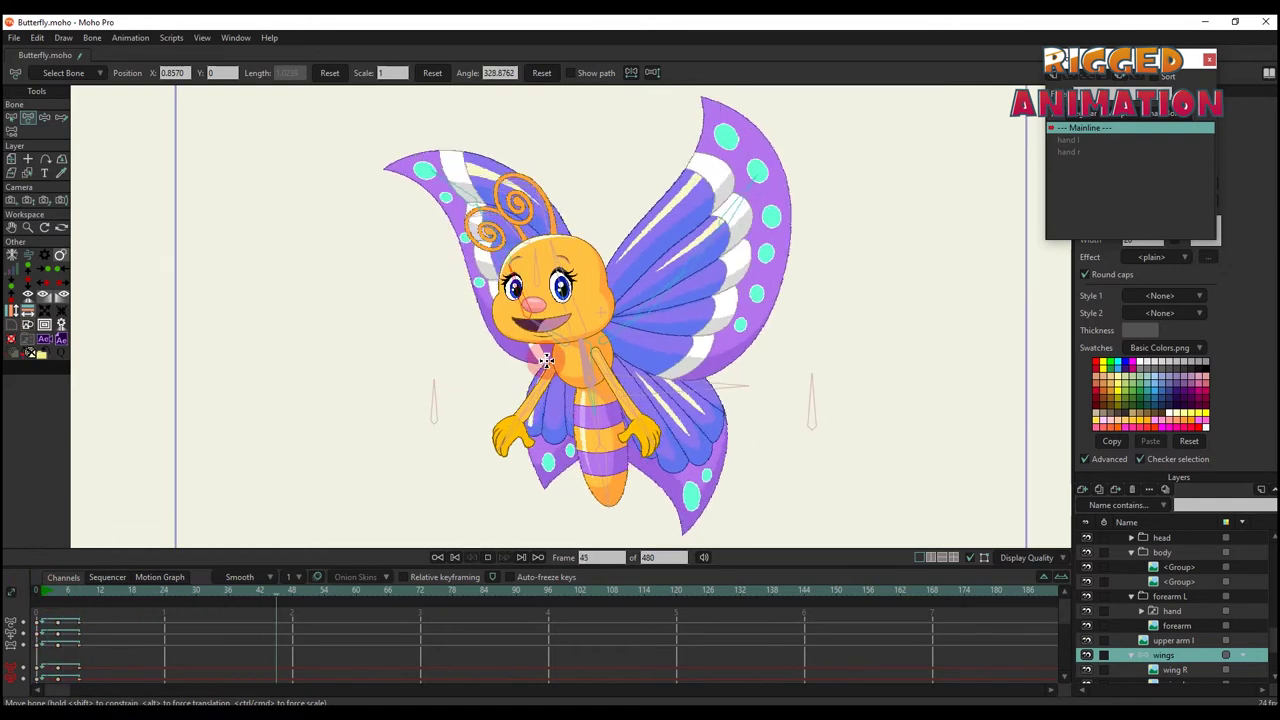
# Test the Butterfly rig at frame 4 by rotating the body and right arm bones, and examine the bent elbow
pyautogui.click(1214, 609)
pyautogui.click(880, 523)
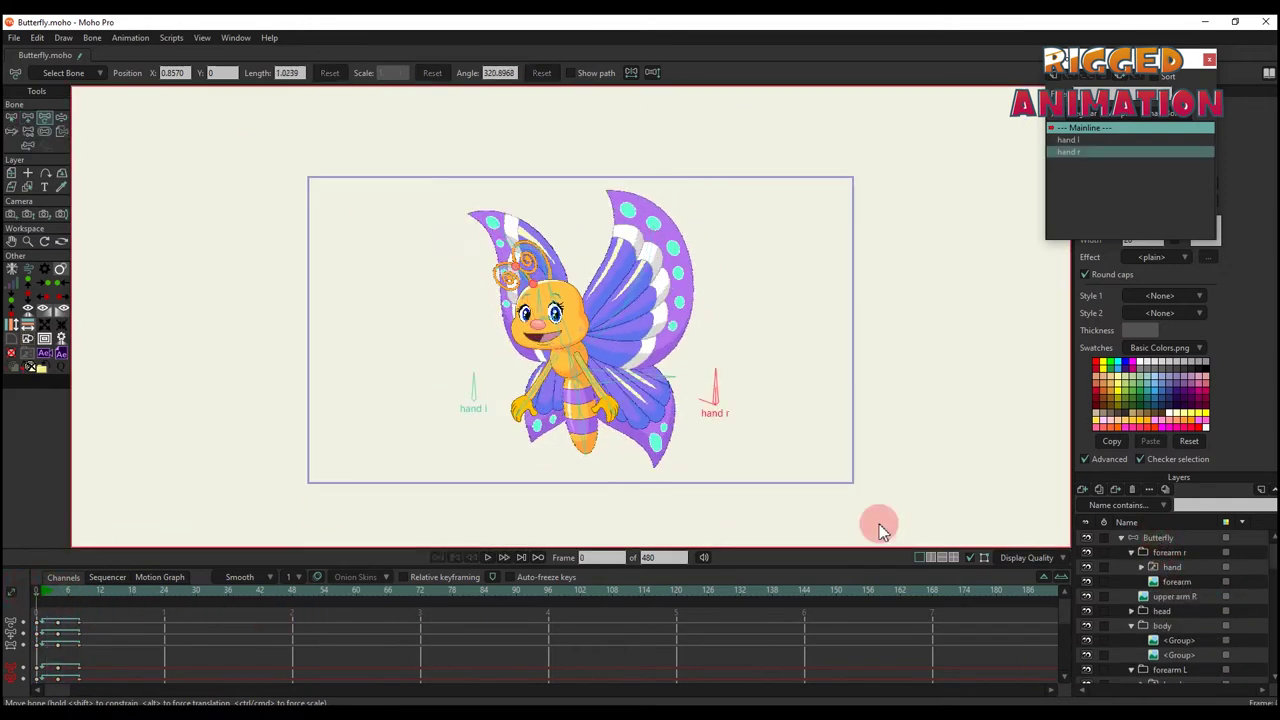
pyautogui.click(406, 377)
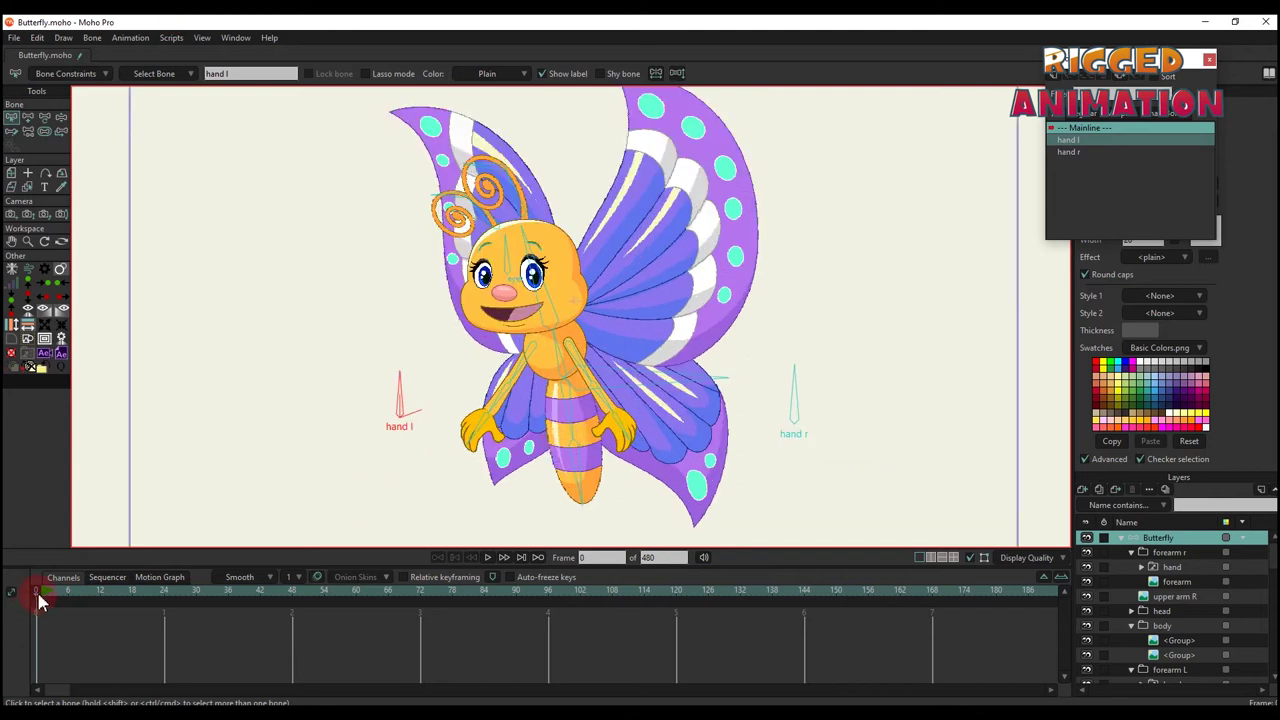
pyautogui.click(54, 592)
pyautogui.click(486, 486)
pyautogui.press('t')
pyautogui.moveTo(588, 420); pyautogui.dragTo(690, 410)
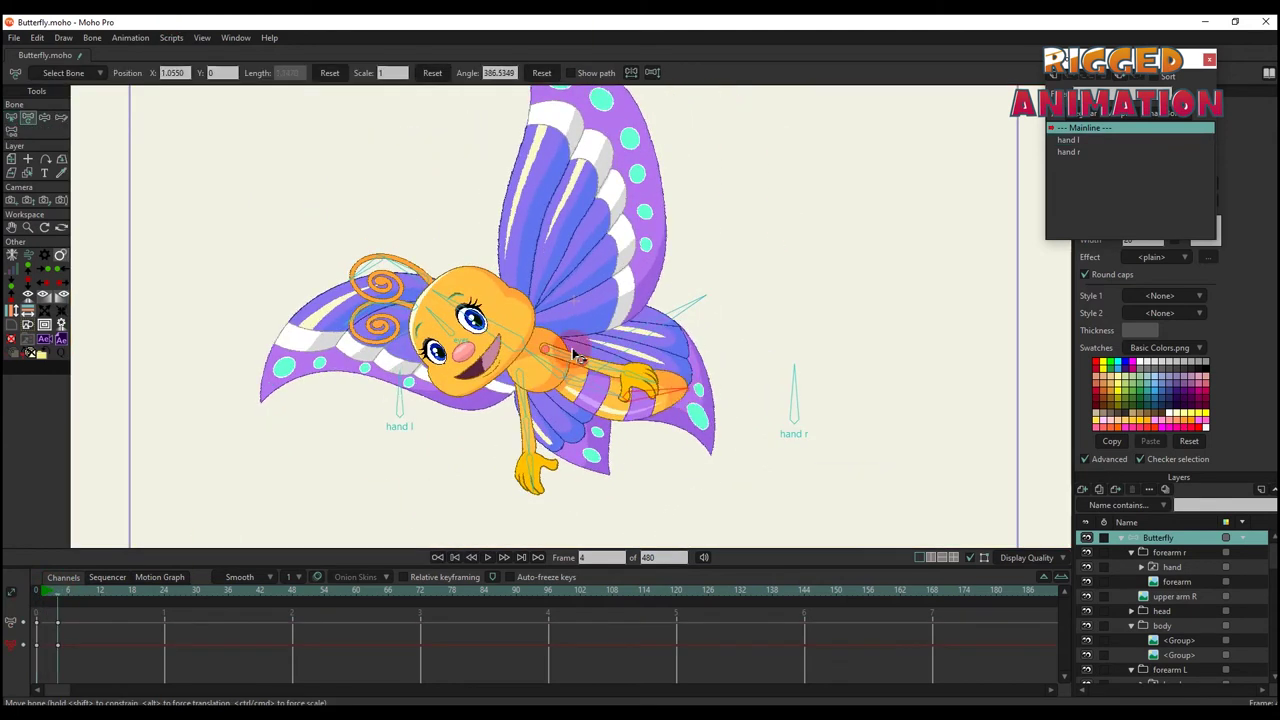
pyautogui.moveTo(575, 355); pyautogui.dragTo(630, 480)
pyautogui.scroll(1, 615, 330)
pyautogui.scroll(5, 591, 297)
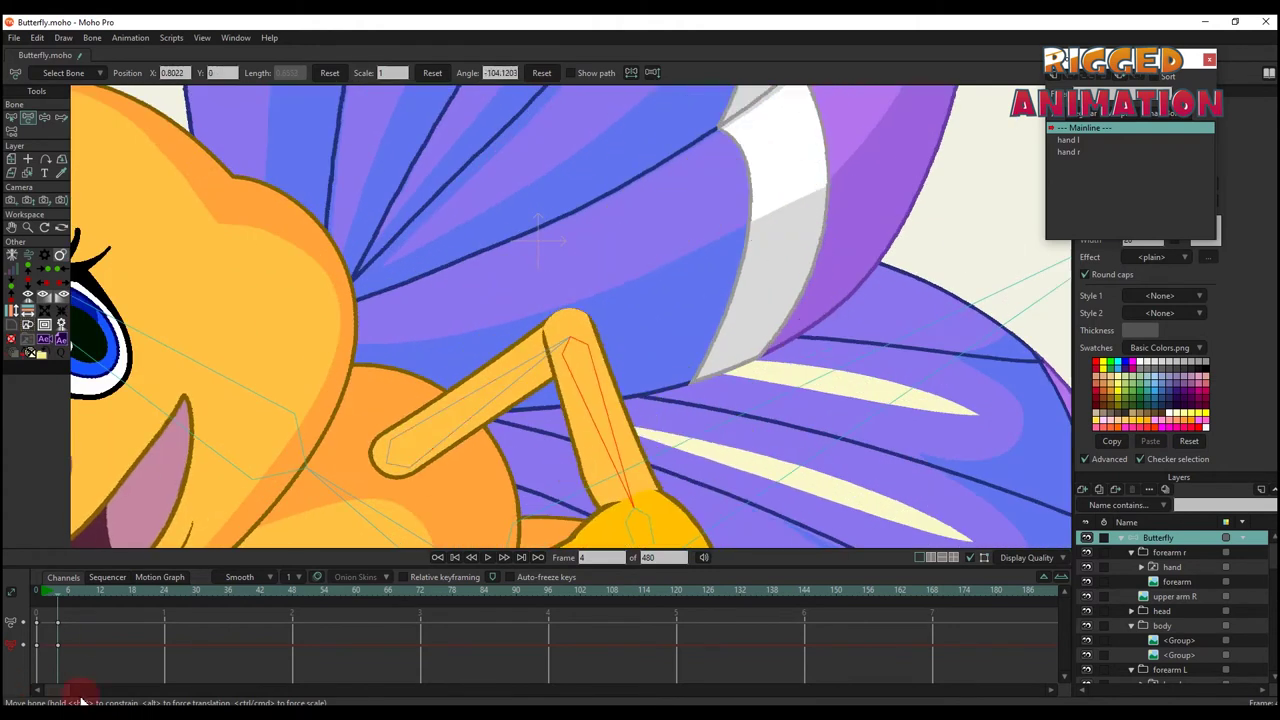
# Reposition the right arm's elbow joint at frame 0 to sit centred in the elbow, and test-bend the arm
pyautogui.click(36, 591)
pyautogui.scroll(4, 703, 331)
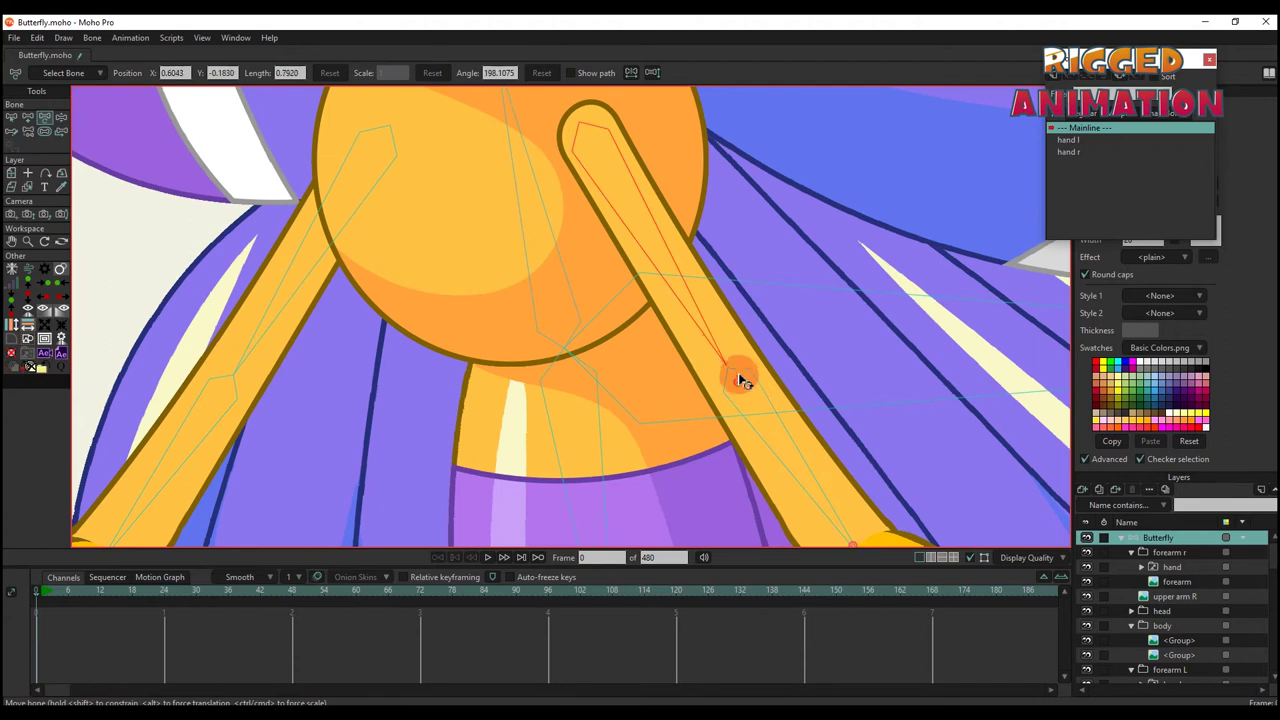
pyautogui.press('z')
pyautogui.moveTo(763, 491); pyautogui.dragTo(333, 455)
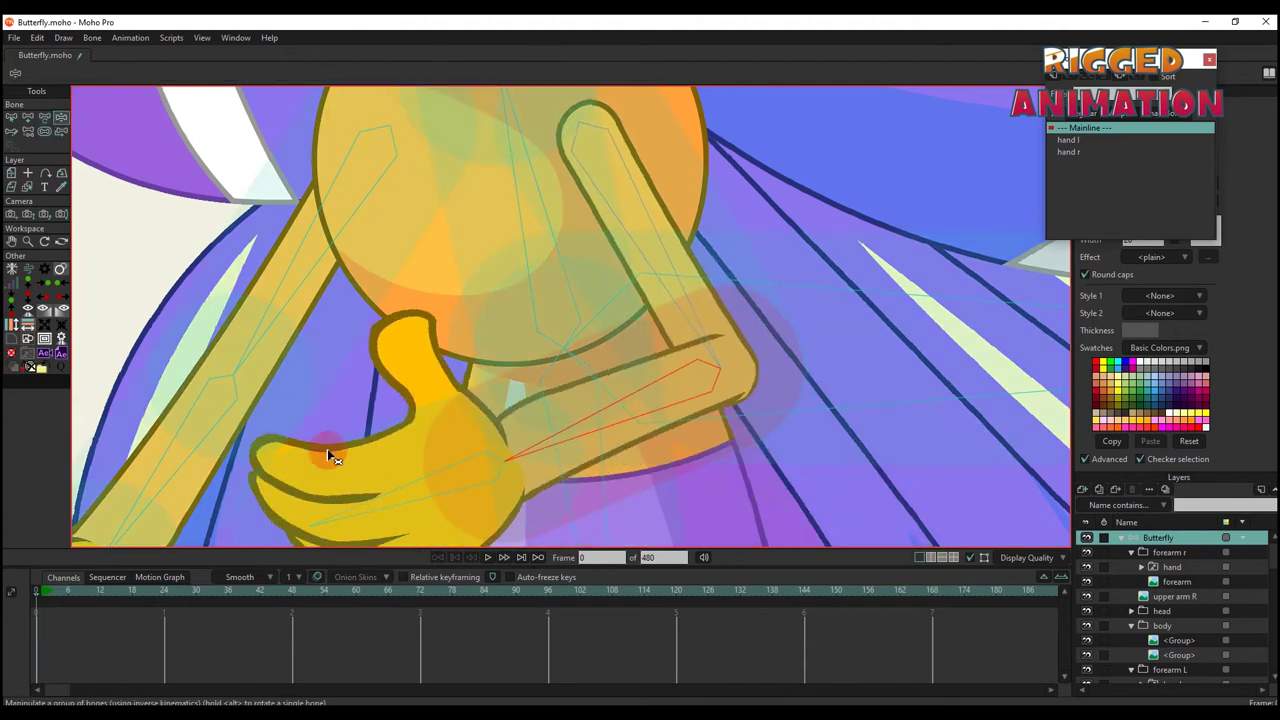
pyautogui.press('t')
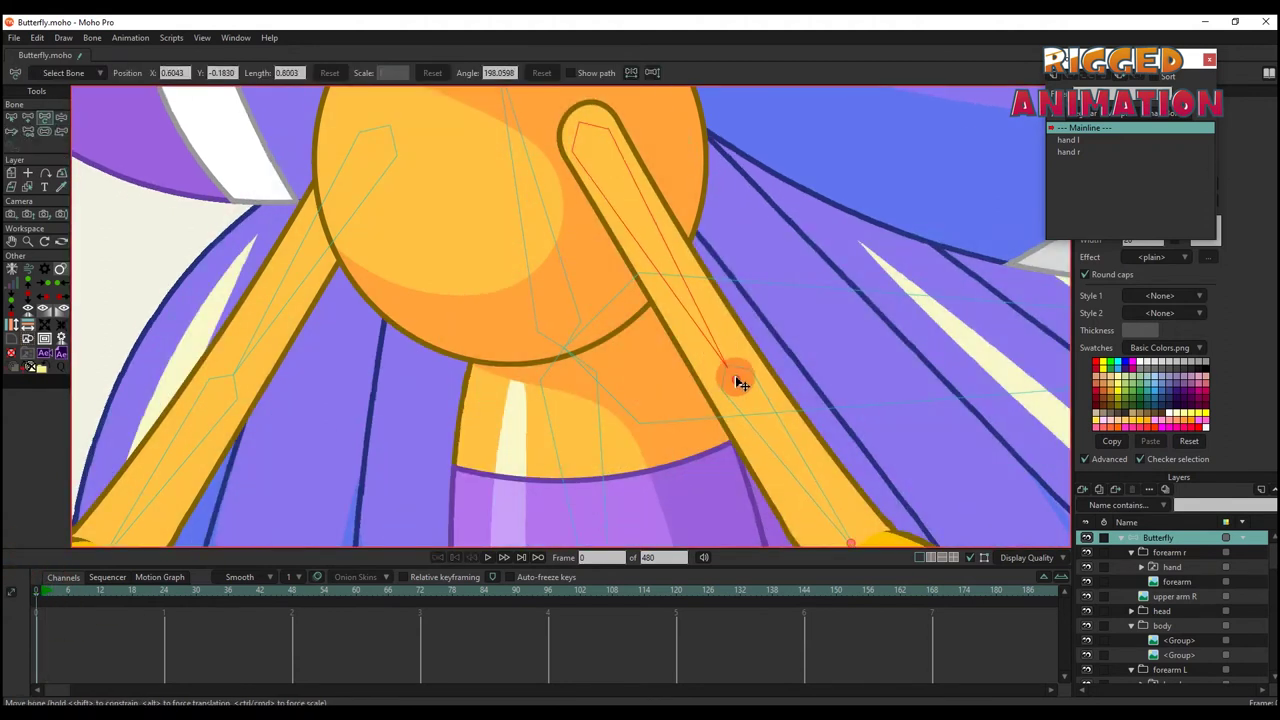
pyautogui.moveTo(767, 412); pyautogui.dragTo(429, 333)
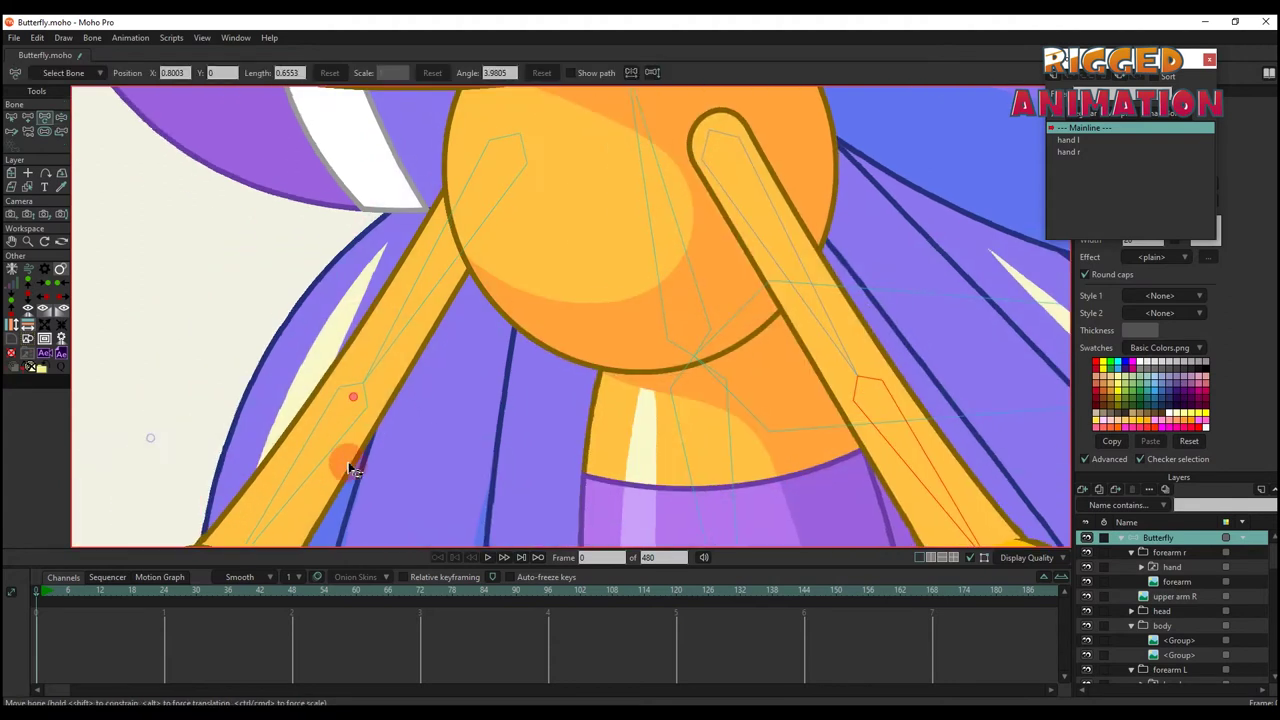
# Reposition the left arm's elbow joint to sit centred in the elbow, and test-bend the arm
pyautogui.moveTo(370, 480); pyautogui.dragTo(434, 386)
pyautogui.scroll(2, 434, 386)
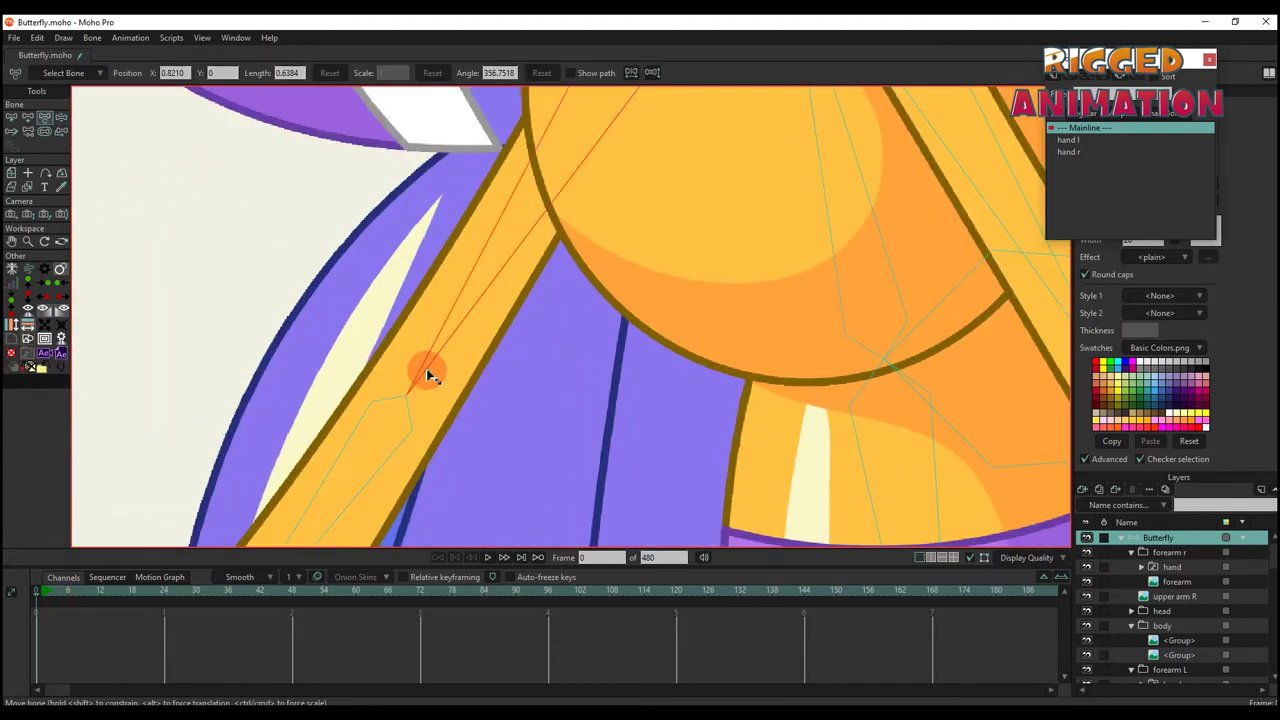
pyautogui.scroll(-4, 395, 422)
pyautogui.press('z')
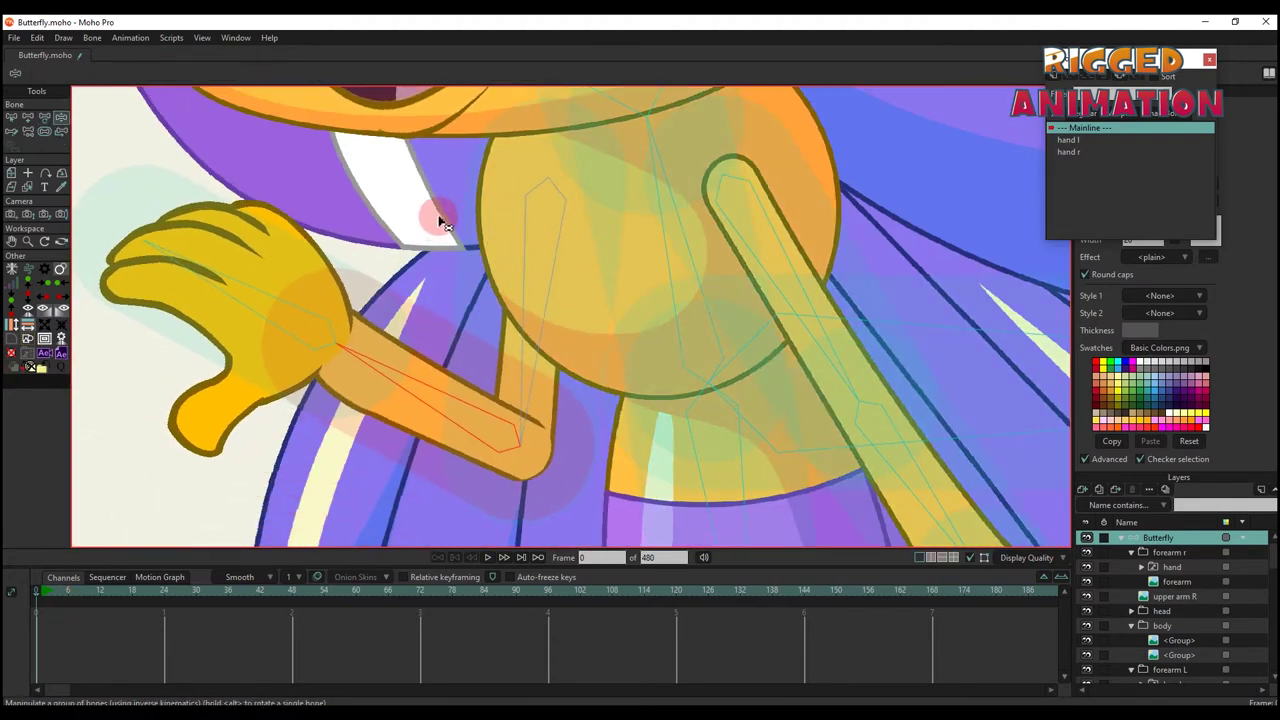
pyautogui.scroll(-4, 277, 429)
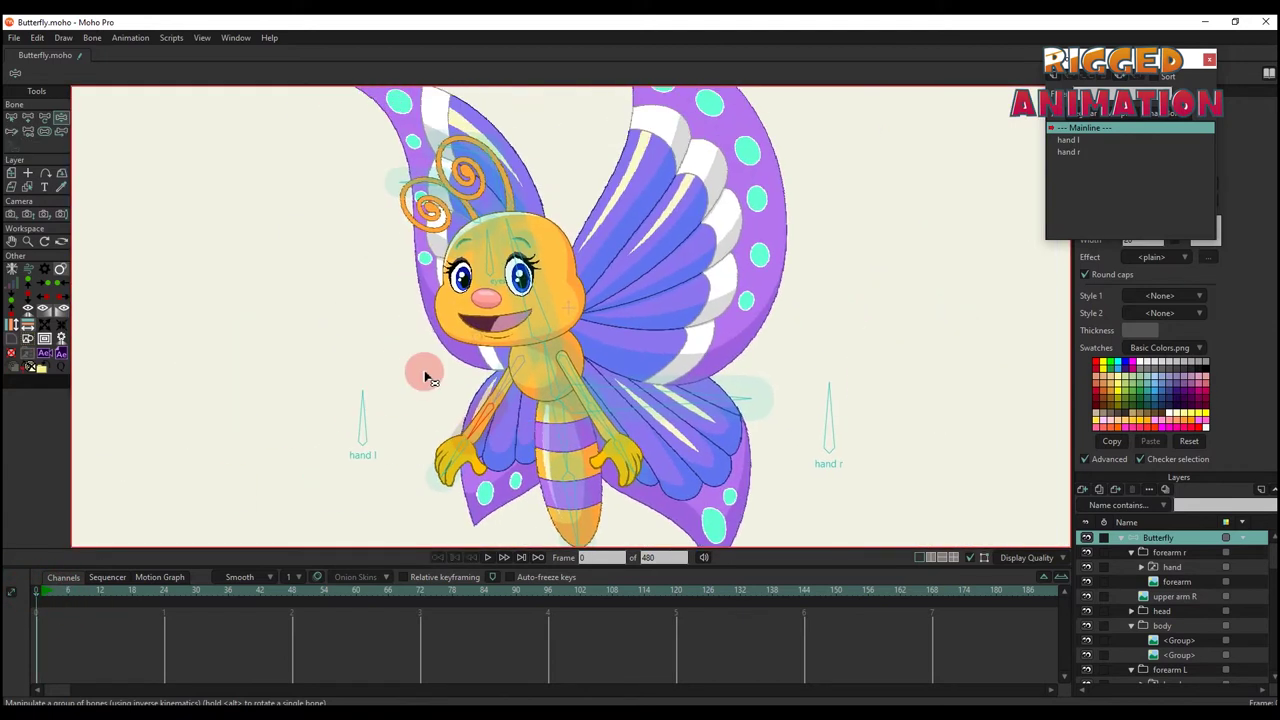
# Add an upright bone beside the butterfly's head, move it closer to the face and name it blink
pyautogui.press('a')
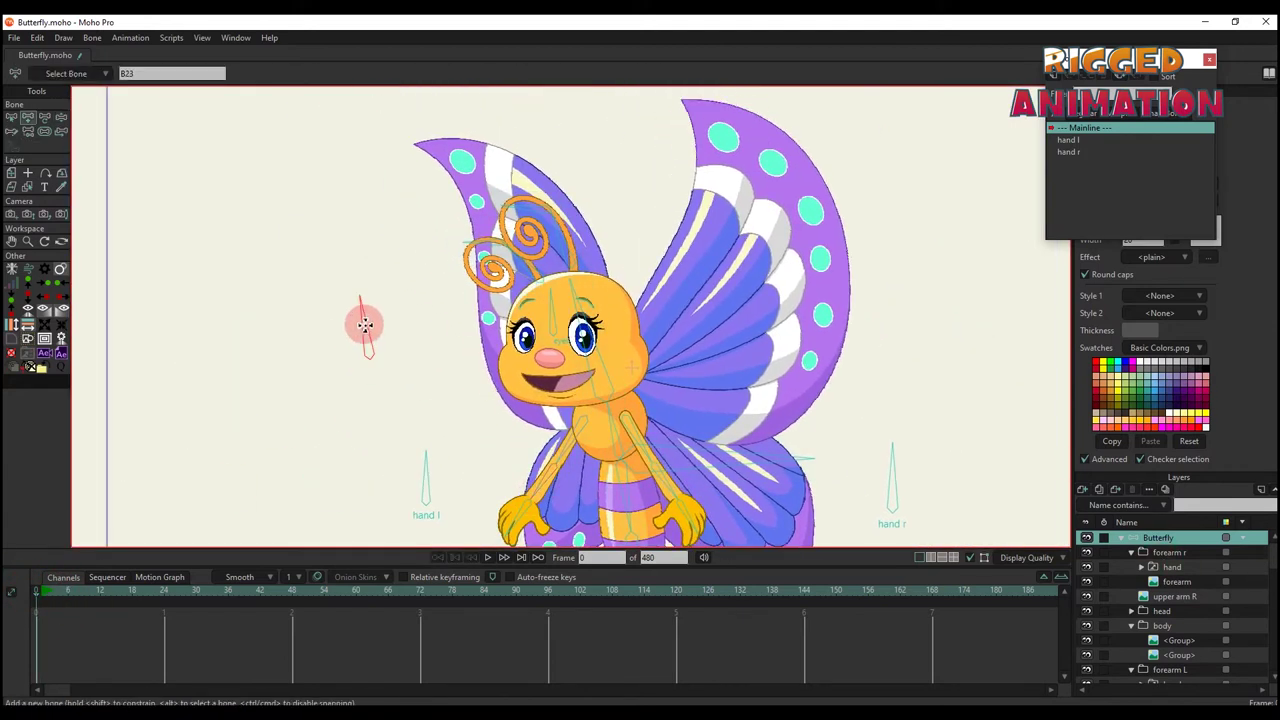
pyautogui.press('t')
pyautogui.moveTo(365, 325); pyautogui.dragTo(414, 358)
pyautogui.press('b')
pyautogui.click(260, 72)
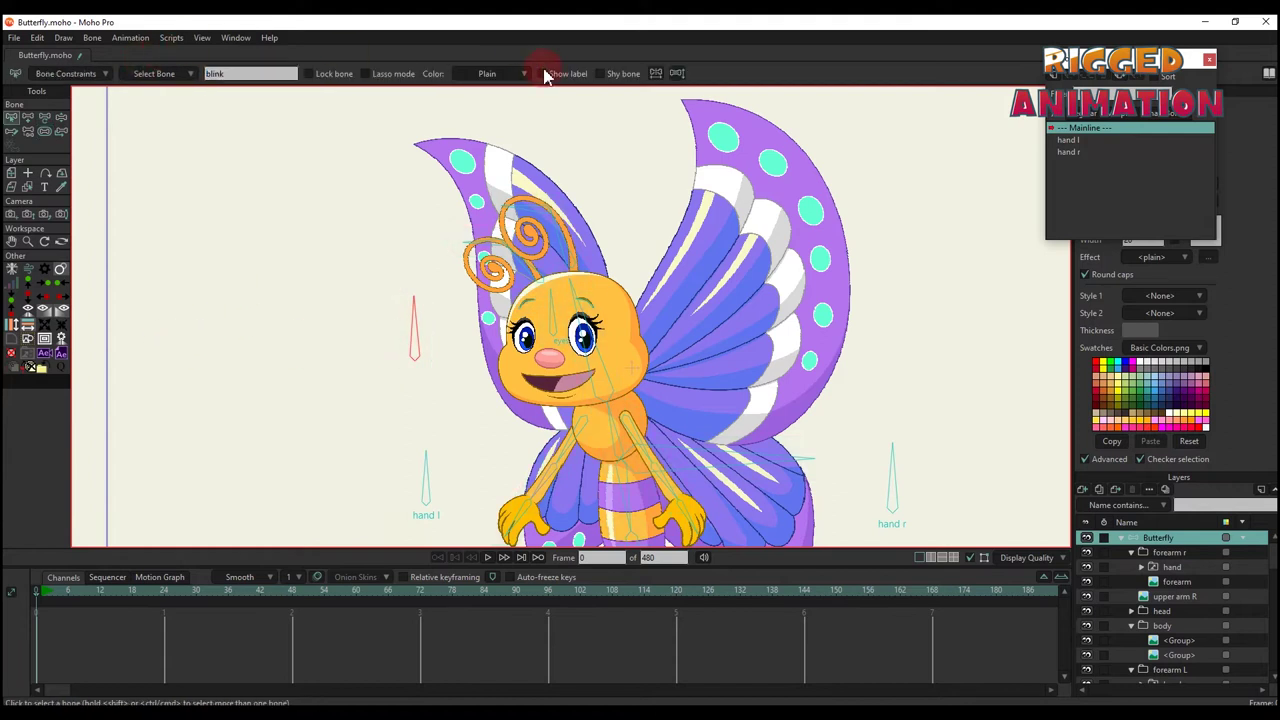
# Show the blink bone's label and limit its angle to a swing towards one side, with a minimum of -70 degrees
pyautogui.click(38, 76)
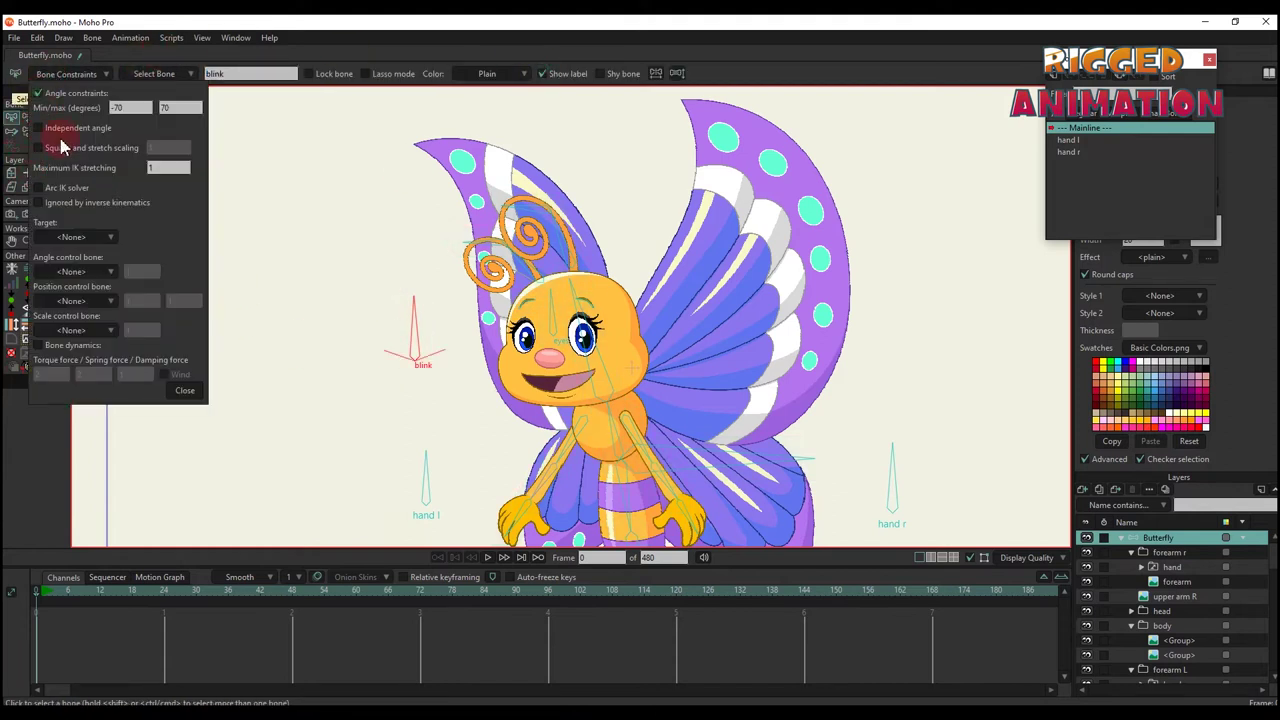
pyautogui.click(172, 390)
pyautogui.scroll(2, 280, 271)
pyautogui.click(55, 76)
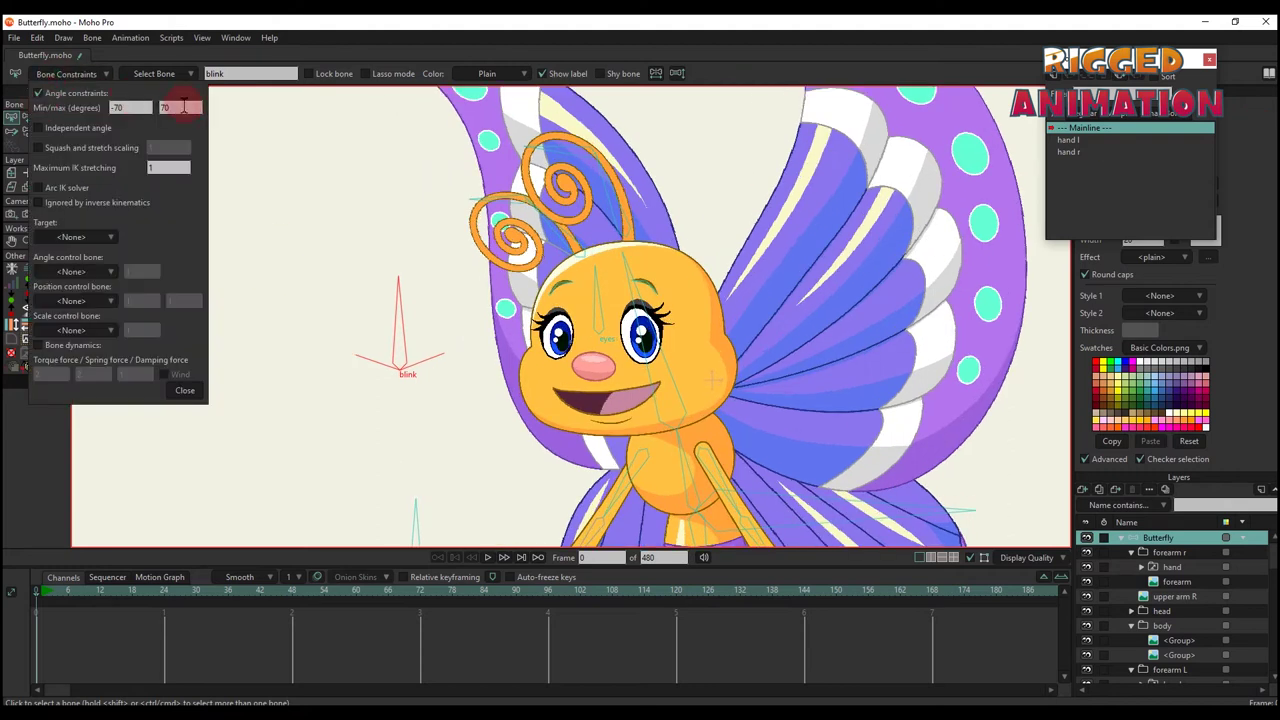
pyautogui.click(183, 390)
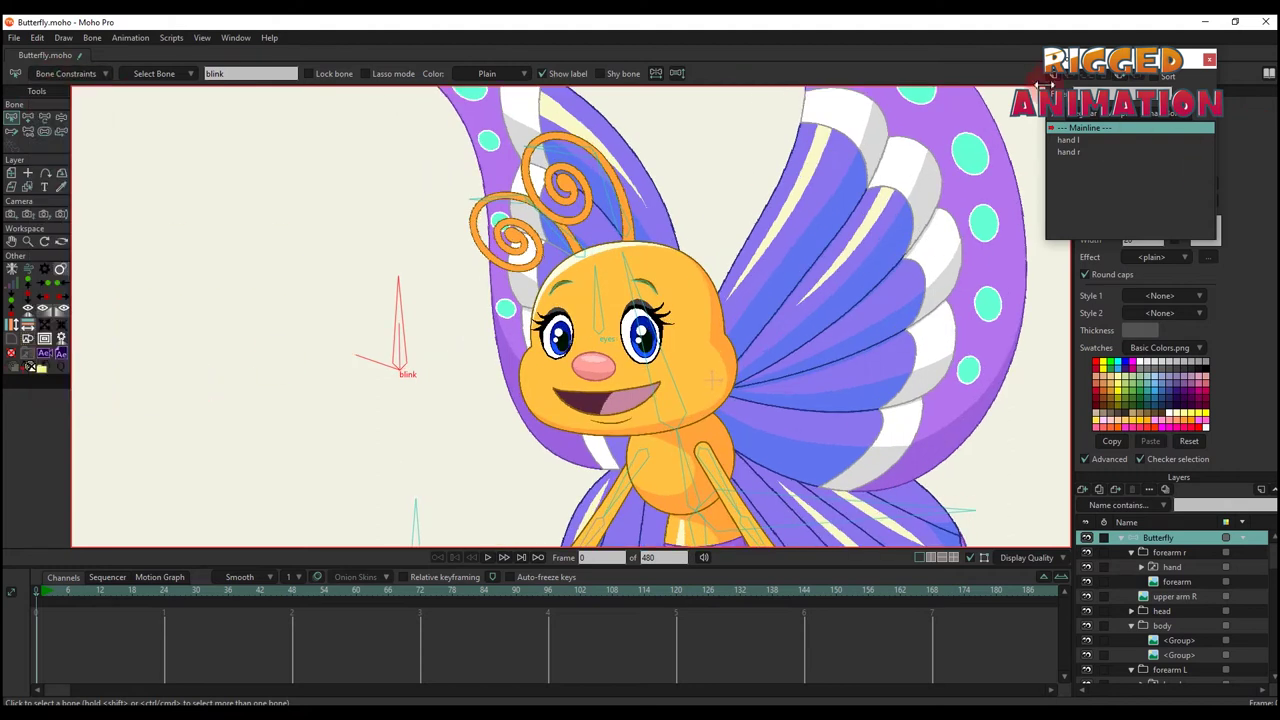
# Create an action for the blink bone and rotate the bone fully to its constrained side at frame 24
pyautogui.click(1052, 75)
pyautogui.click(648, 406)
pyautogui.click(165, 597)
pyautogui.click(271, 451)
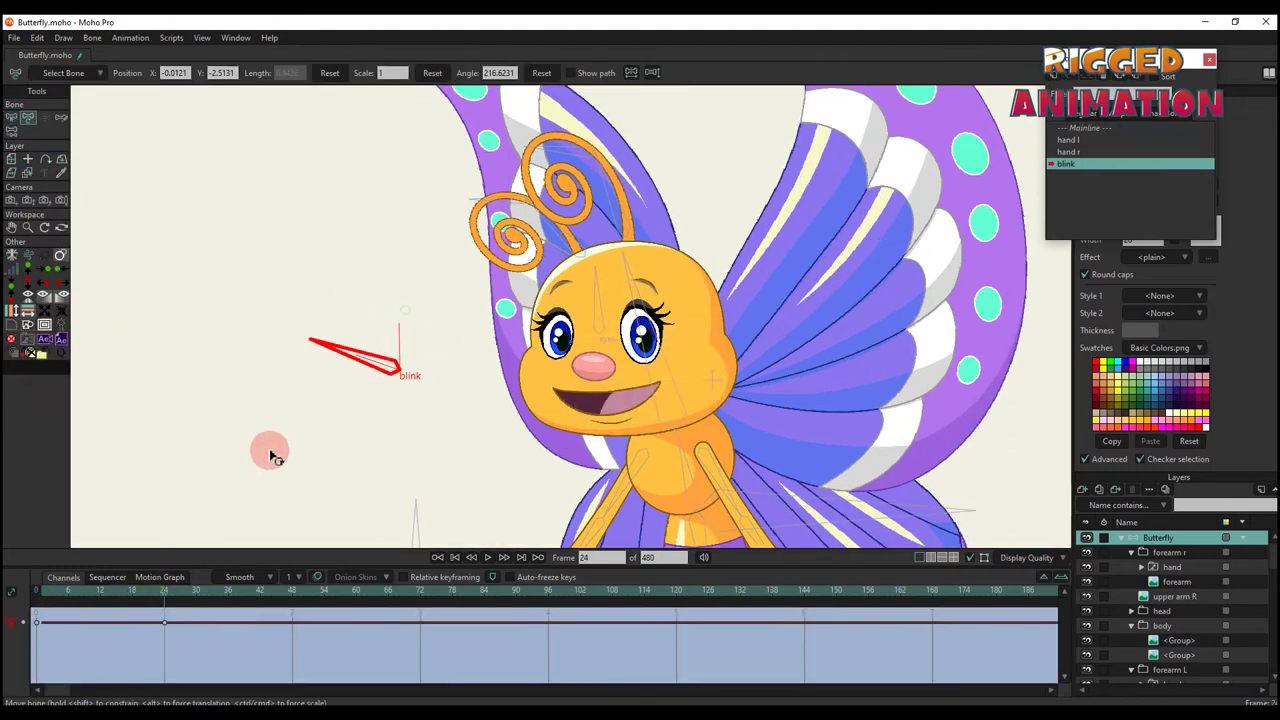
# In the eye outline layer, pull the left-hand eye's upper lid and lash points down over the eye at frame 24
pyautogui.scroll(4, 551, 285)
pyautogui.keyDown('ctrl'); pyautogui.keyDown('alt'); pyautogui.click(551, 280); pyautogui.keyUp('alt'); pyautogui.keyUp('ctrl')
pyautogui.press('g')
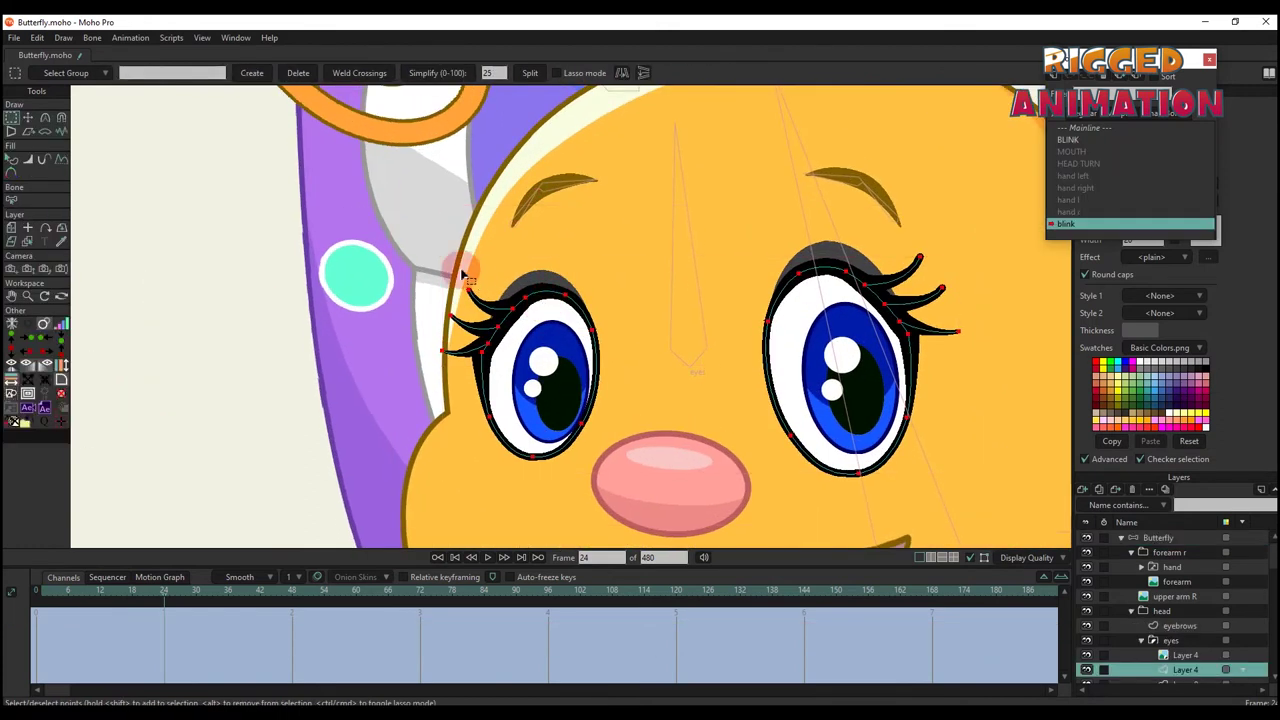
pyautogui.moveTo(598, 375); pyautogui.dragTo(590, 372)
pyautogui.scroll(2, 590, 372)
pyautogui.press('t')
pyautogui.moveTo(600, 300); pyautogui.dragTo(418, 441)
pyautogui.scroll(2, 657, 271)
pyautogui.click(627, 335)
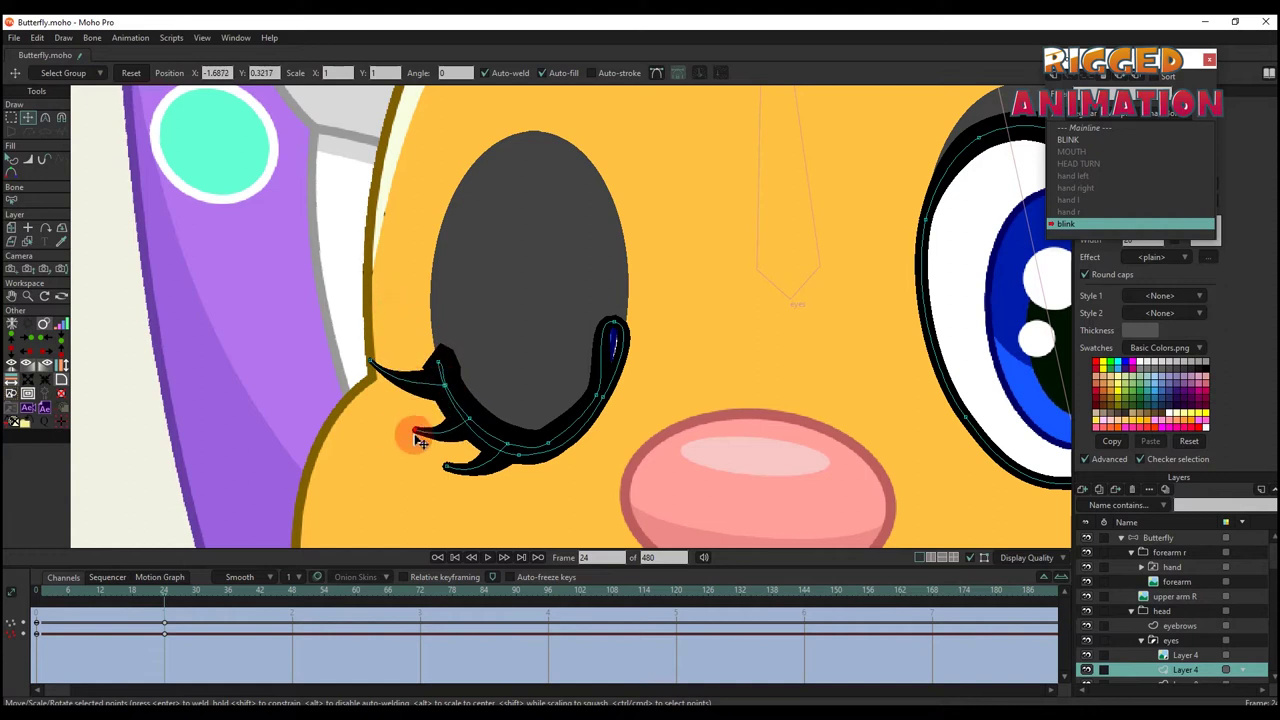
# Reposition the closed lid's lash and inner-corner points along the eye's lower edge and adjust the corner's curvature
pyautogui.scroll(1, 432, 370)
pyautogui.moveTo(432, 370); pyautogui.dragTo(533, 472)
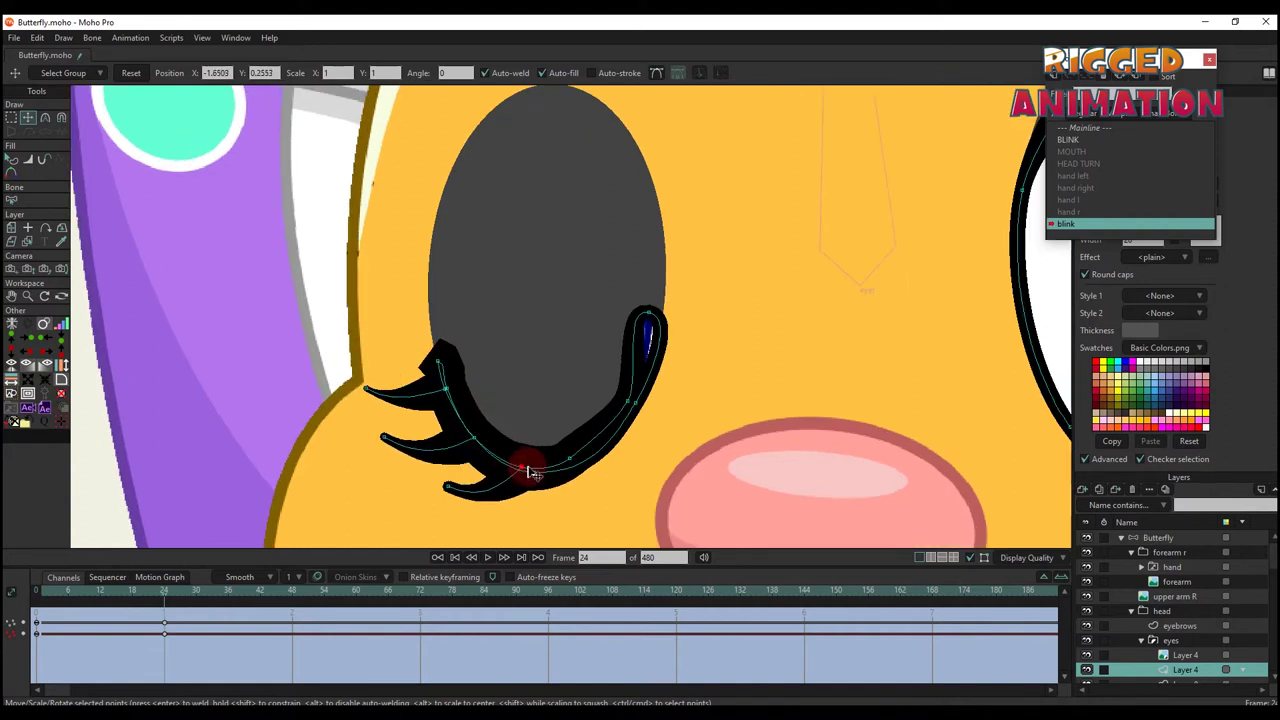
pyautogui.moveTo(625, 415); pyautogui.dragTo(671, 320)
pyautogui.press('c')
pyautogui.scroll(1, 792, 312)
pyautogui.press('t')
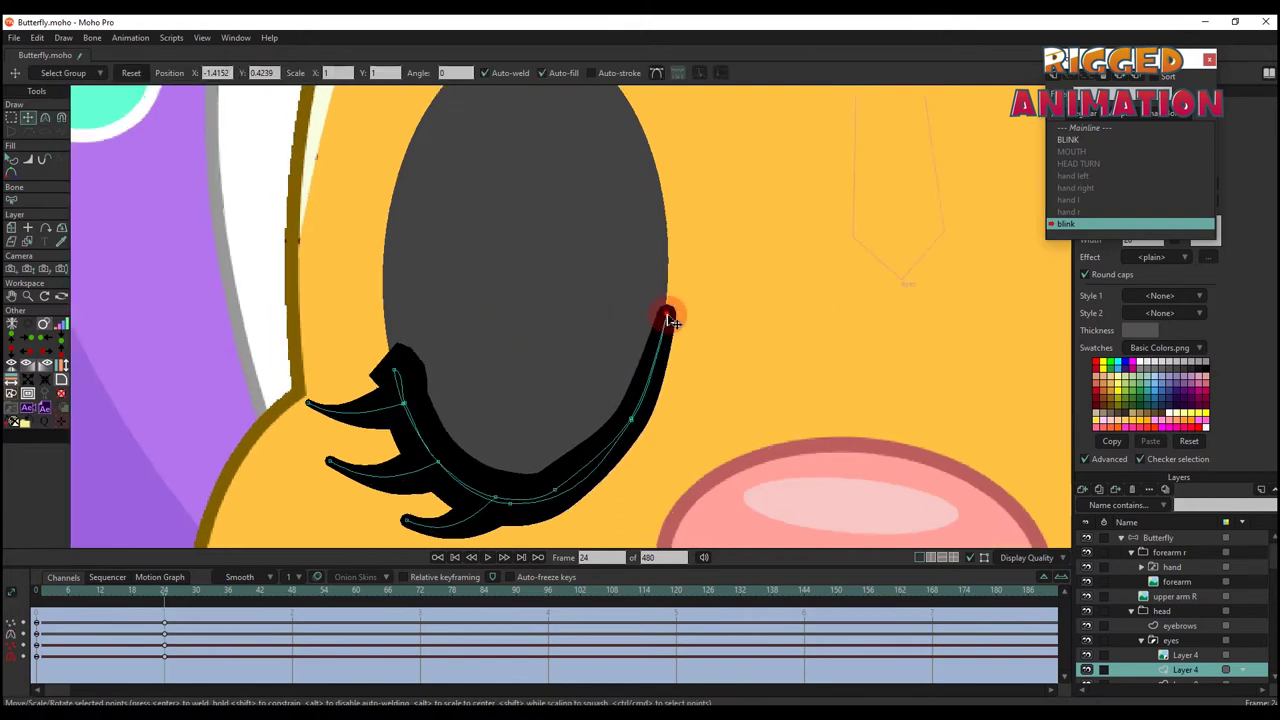
# Raise the point on the inner half of the closed left-hand lid and smooth the curve through it
pyautogui.scroll(2, 625, 427)
pyautogui.scroll(-1, 651, 383)
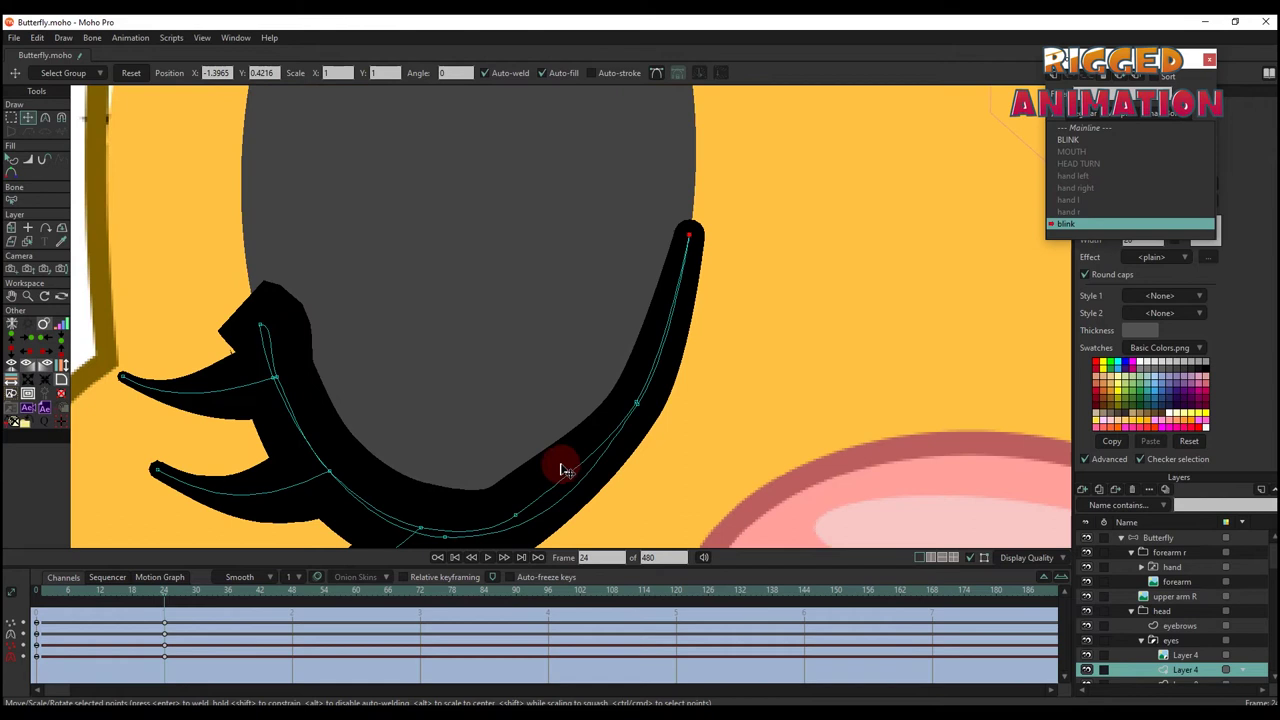
pyautogui.click(519, 515)
pyautogui.moveTo(523, 514); pyautogui.dragTo(543, 429)
pyautogui.press('c')
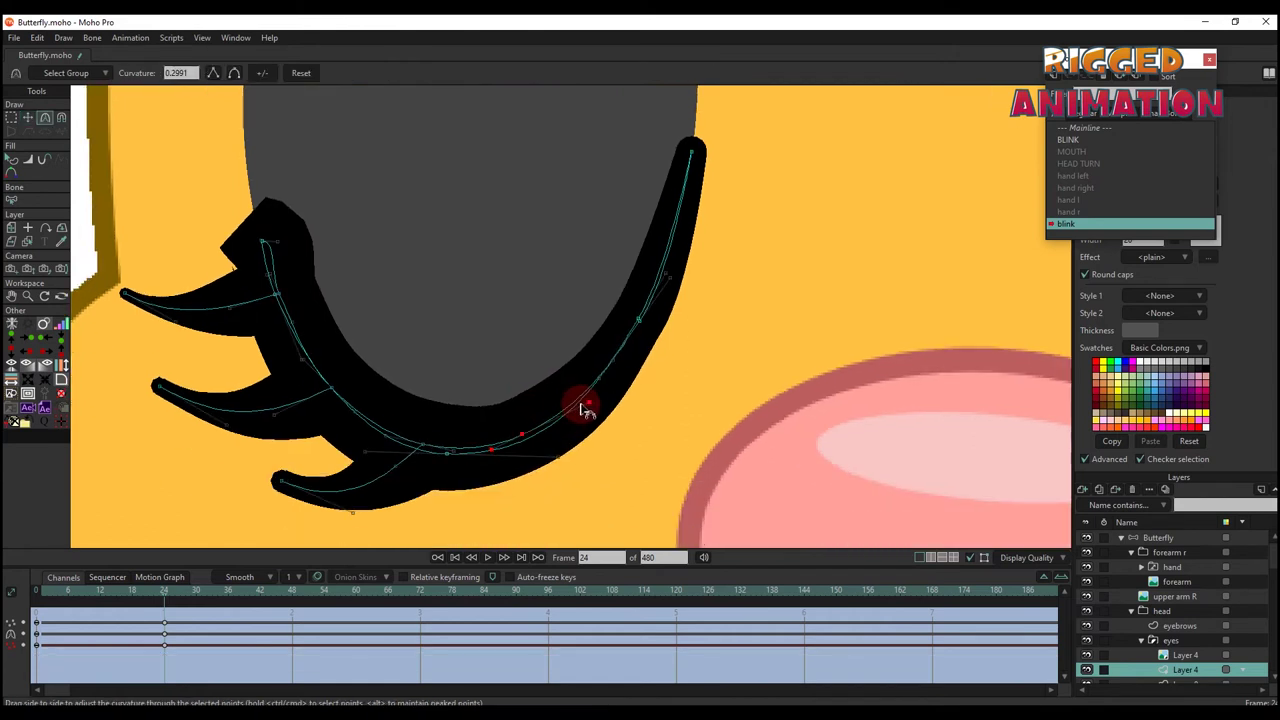
# Set the closed lid's outer corner point to 0 curvature, and reposition the nearby lid points and lash tips
pyautogui.scroll(-3, 560, 390)
pyautogui.scroll(3, 486, 290)
pyautogui.click(477, 289)
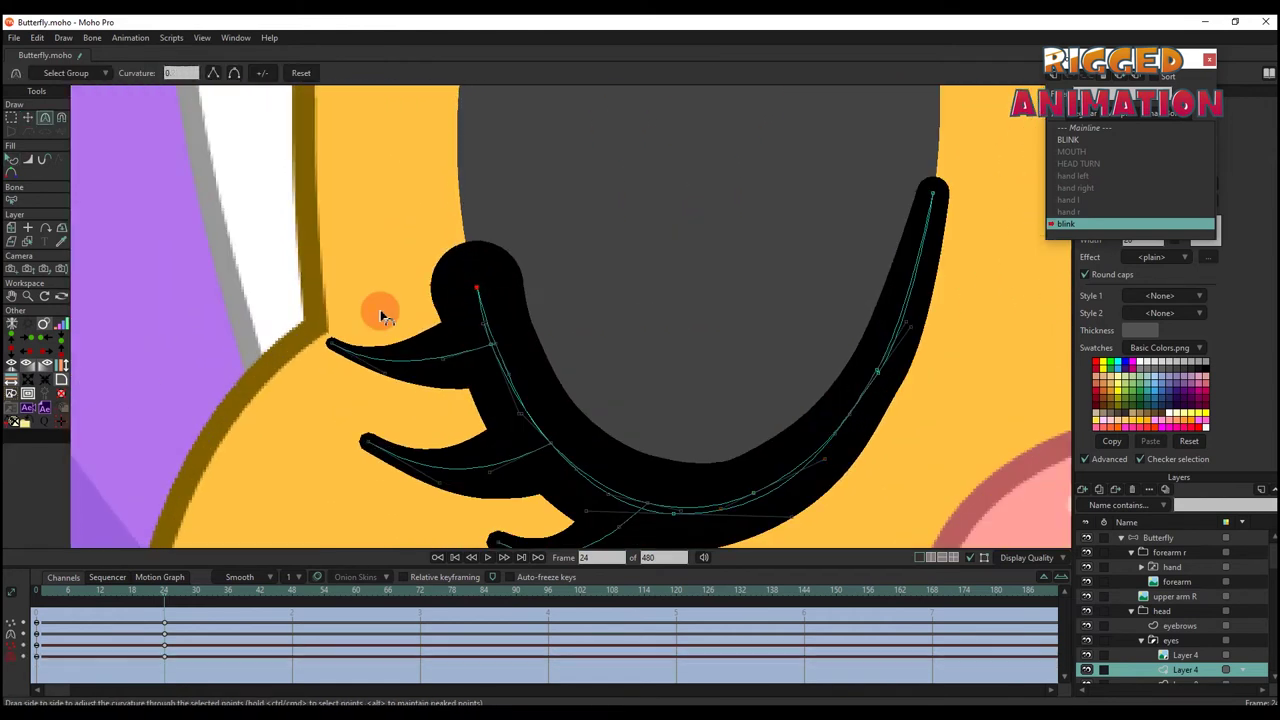
pyautogui.scroll(-3, 523, 363)
pyautogui.scroll(2, 500, 331)
pyautogui.press('t')
pyautogui.click(487, 326)
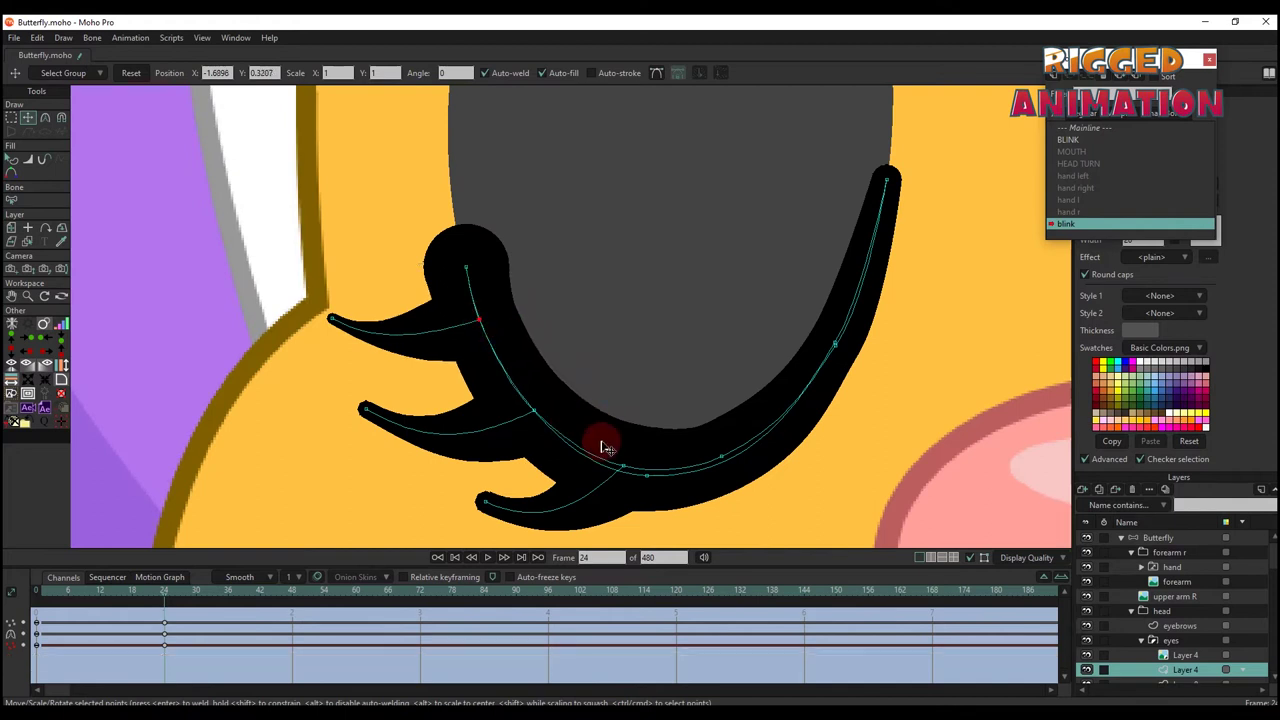
pyautogui.moveTo(605, 447); pyautogui.dragTo(623, 457)
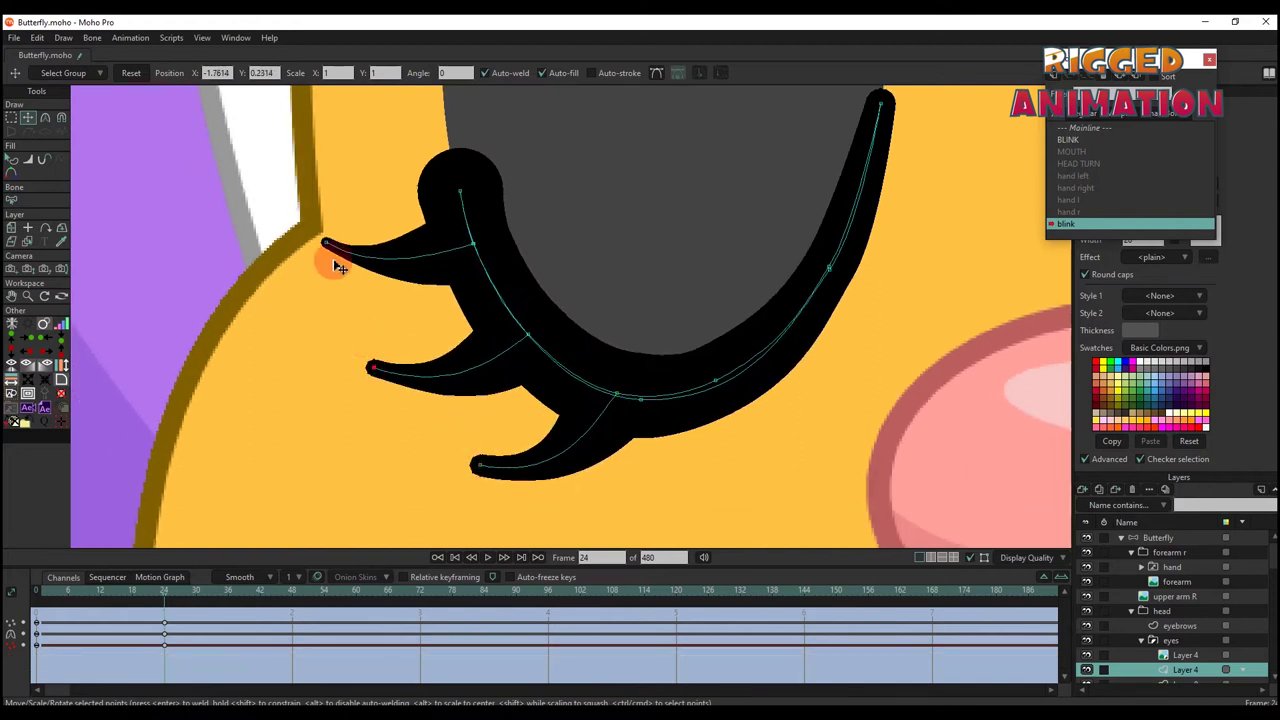
pyautogui.moveTo(338, 267); pyautogui.dragTo(339, 290)
# Refine the closed left-hand lid's lash and inner-corner points and smooth the curvature along its lower edge
pyautogui.scroll(-3, 438, 368)
pyautogui.moveTo(428, 388); pyautogui.dragTo(418, 335)
pyautogui.scroll(4, 418, 335)
pyautogui.moveTo(657, 434)
pyautogui.mouseDown()
pyautogui.moveTo(614, 429)
pyautogui.moveTo(586, 457)
pyautogui.moveTo(655, 418)
pyautogui.mouseUp()
pyautogui.press('c')
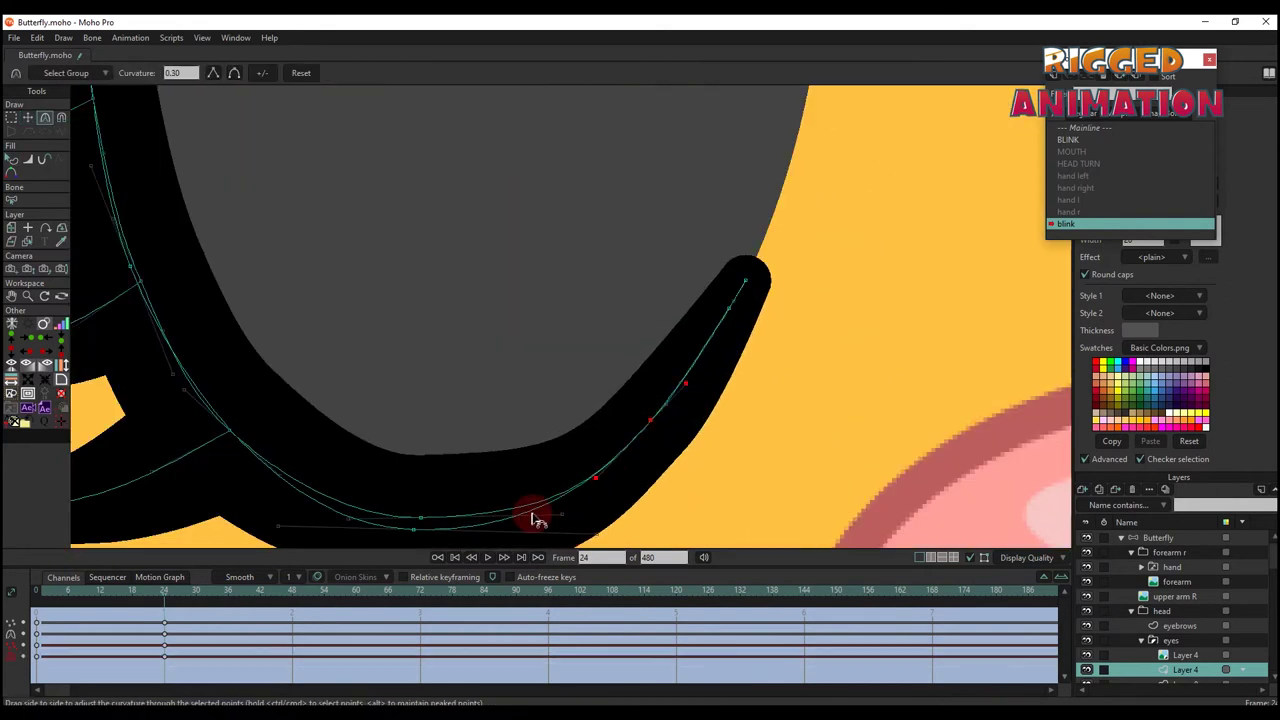
pyautogui.moveTo(465, 506); pyautogui.dragTo(600, 345)
pyautogui.scroll(-8, 571, 354)
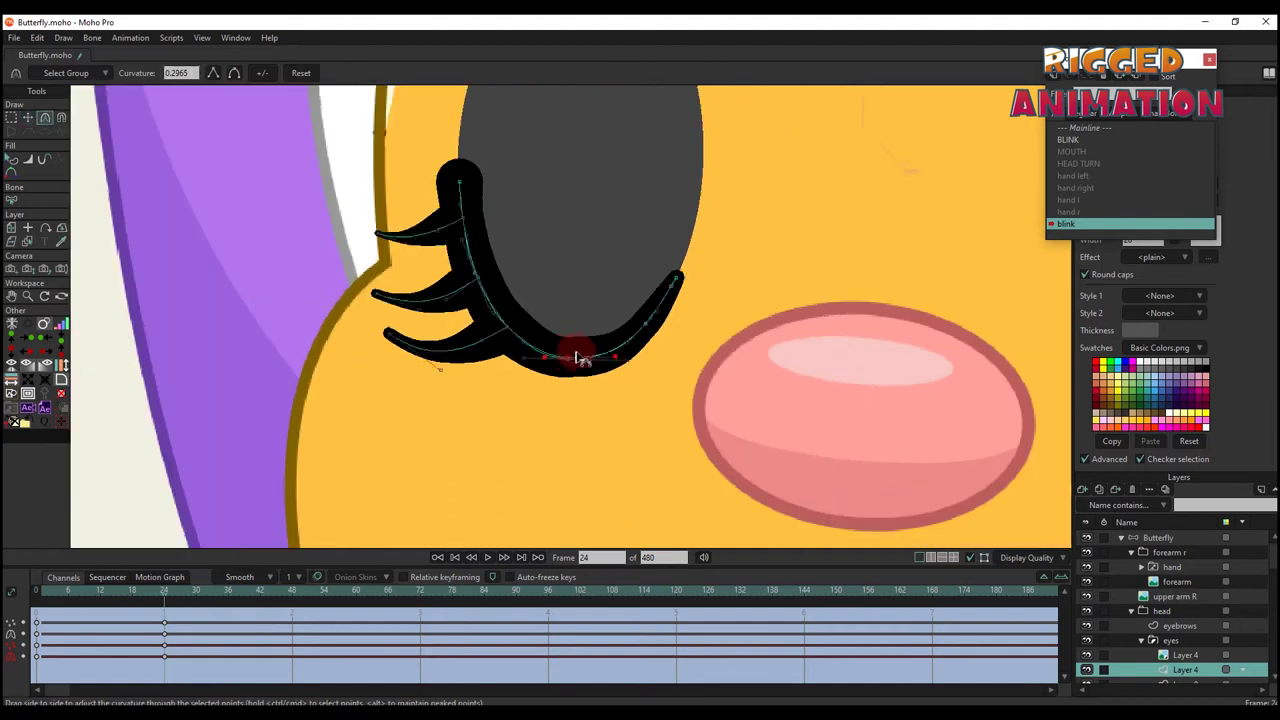
# Examine the half-closed eye partway through the blink and round off its outer lid corner at frame 12
pyautogui.press('q')
pyautogui.moveTo(85, 567); pyautogui.dragTo(86, 646)
pyautogui.press('x')
pyautogui.scroll(5, 251, 331)
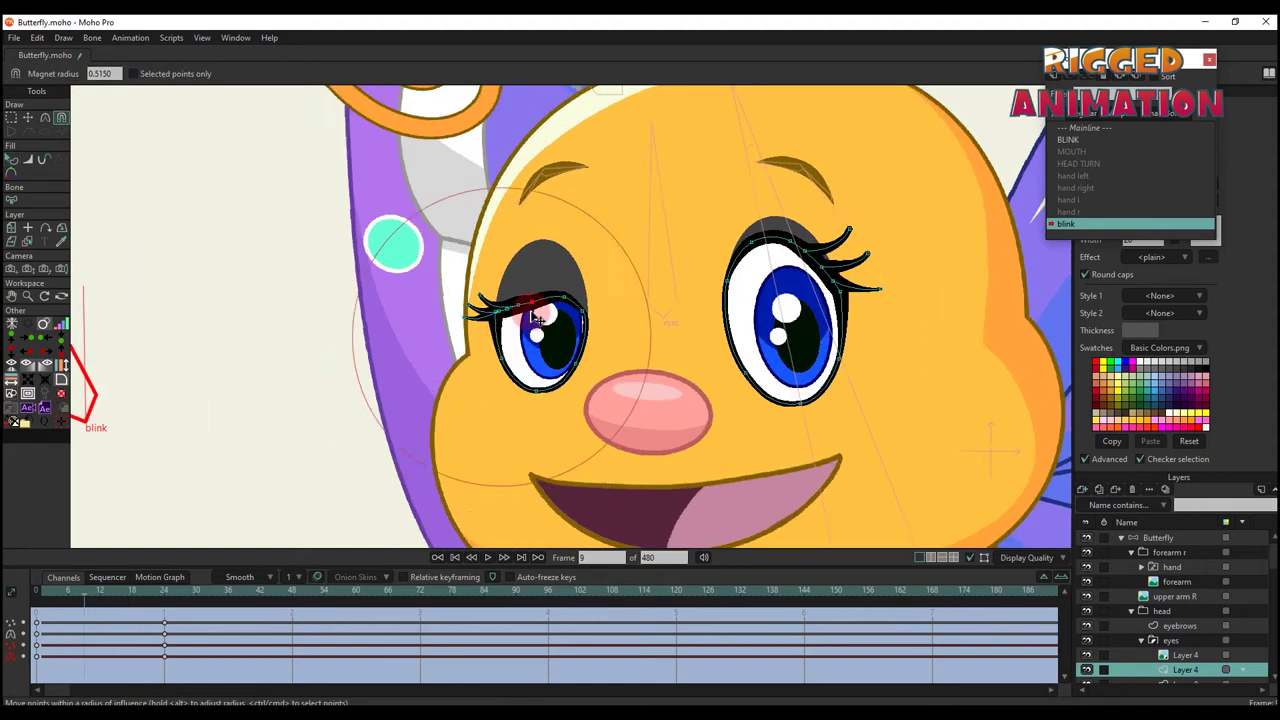
pyautogui.scroll(-3, 251, 331)
pyautogui.press('c')
pyautogui.scroll(5, 606, 274)
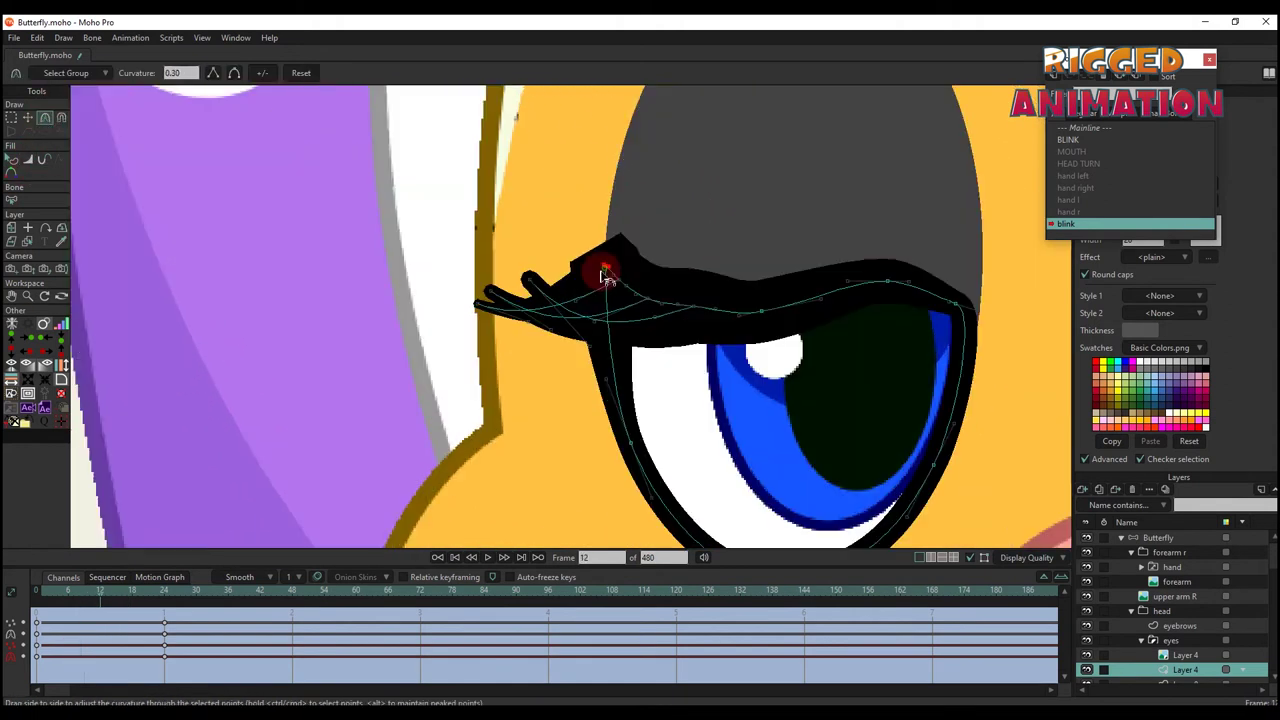
pyautogui.moveTo(73, 586); pyautogui.dragTo(99, 603)
pyautogui.scroll(-1, 829, 308)
pyautogui.press('t')
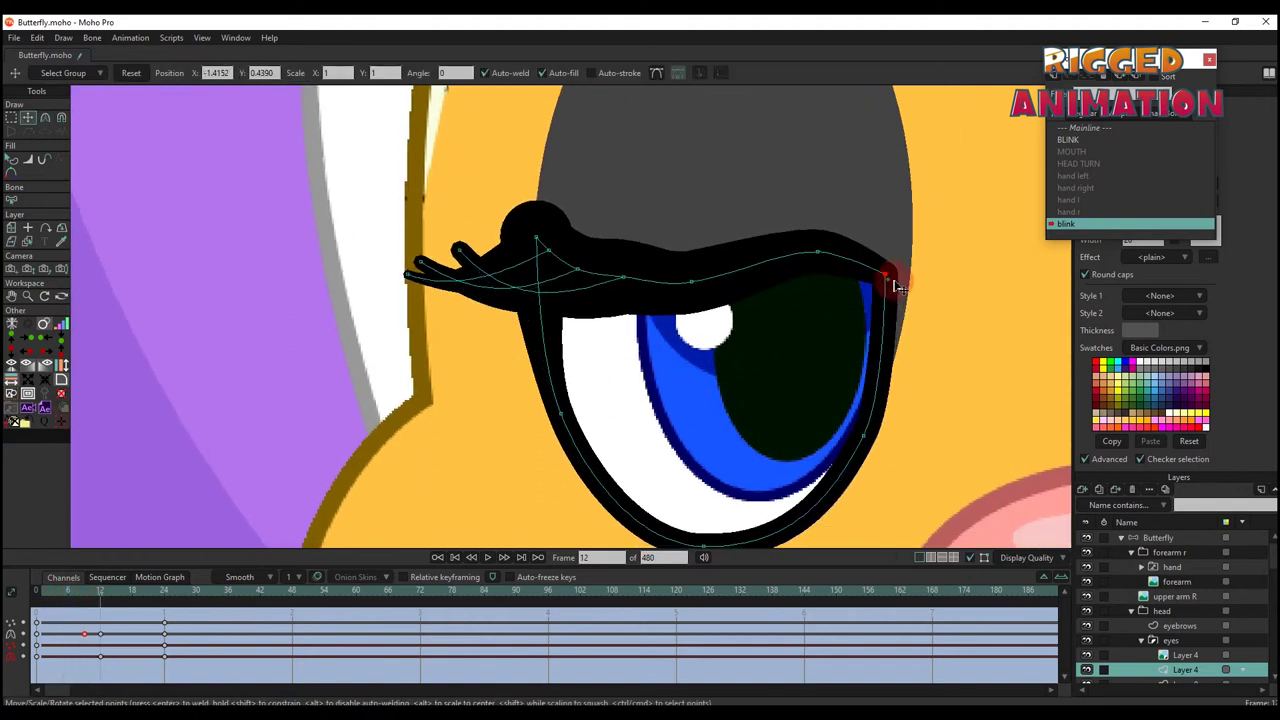
# At frame 12, move the half-closed lid's points from inner to outer corner into one even slope
pyautogui.moveTo(898, 287); pyautogui.dragTo(912, 290)
pyautogui.moveTo(818, 252); pyautogui.dragTo(834, 280)
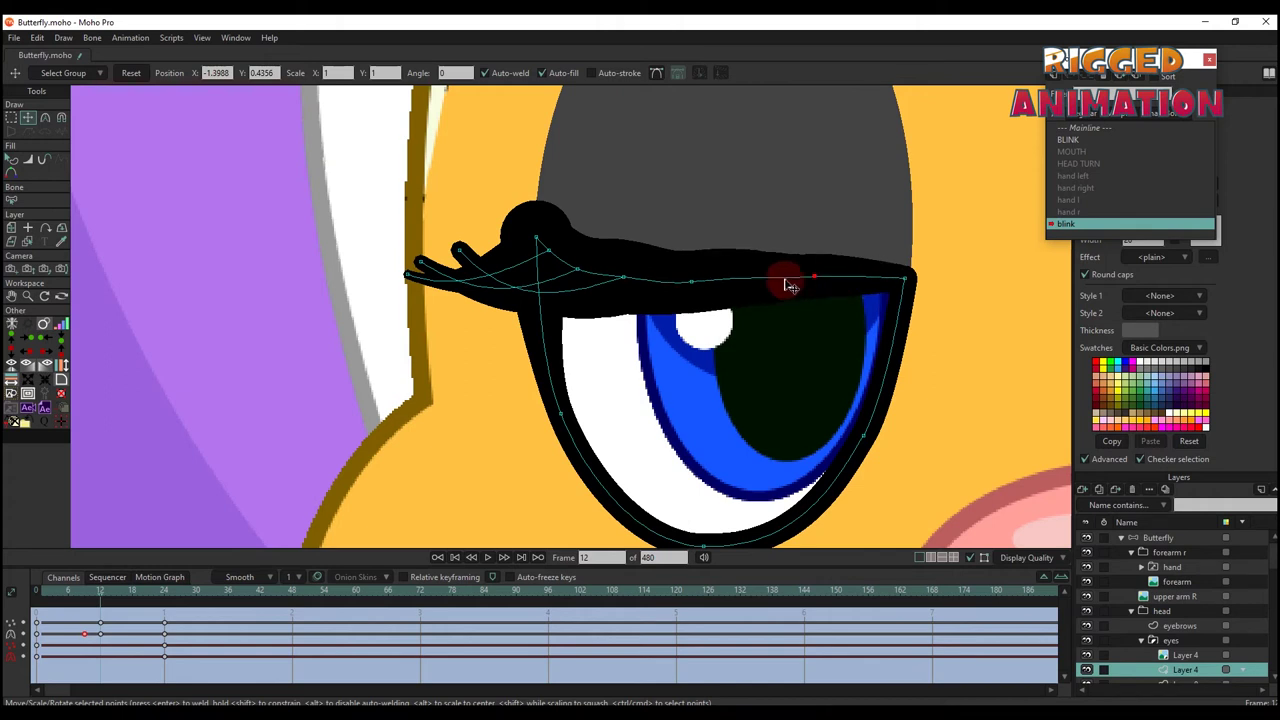
pyautogui.click(636, 272)
pyautogui.moveTo(580, 271); pyautogui.dragTo(573, 250)
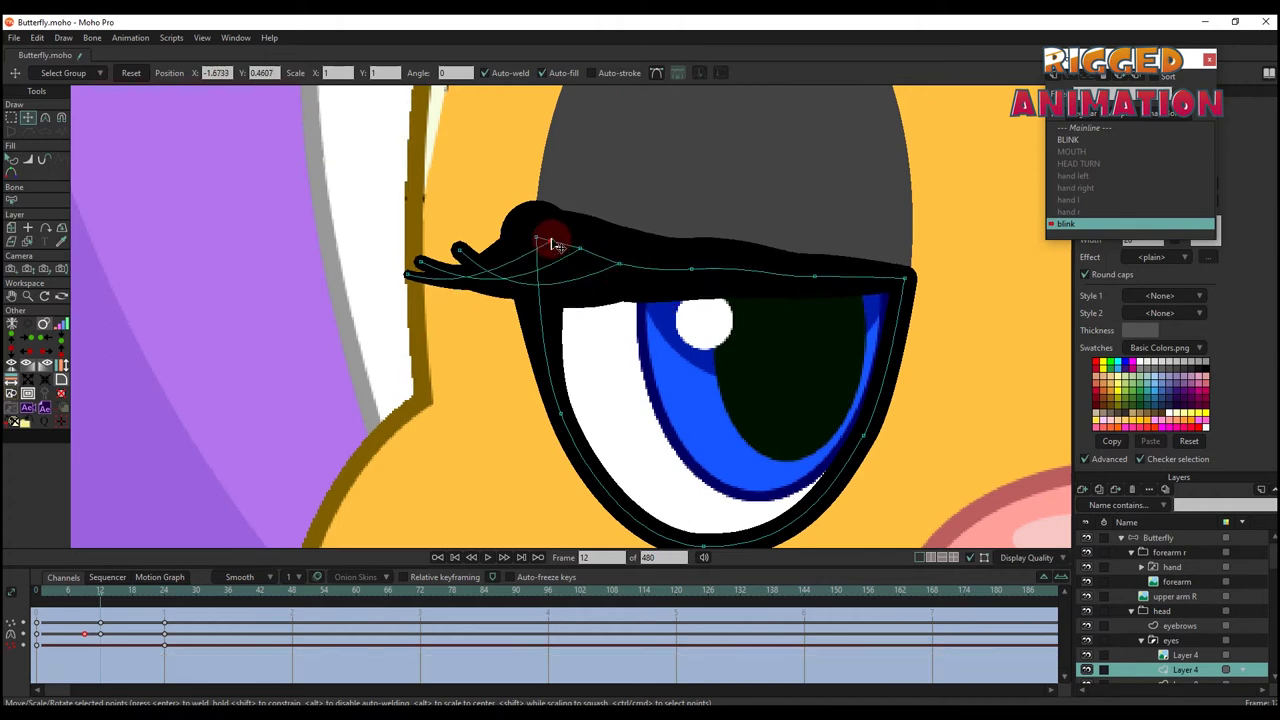
pyautogui.moveTo(711, 277); pyautogui.dragTo(800, 277)
# Smooth the curvature of the half-closed lid's middle and inner points at frame 12
pyautogui.press('c')
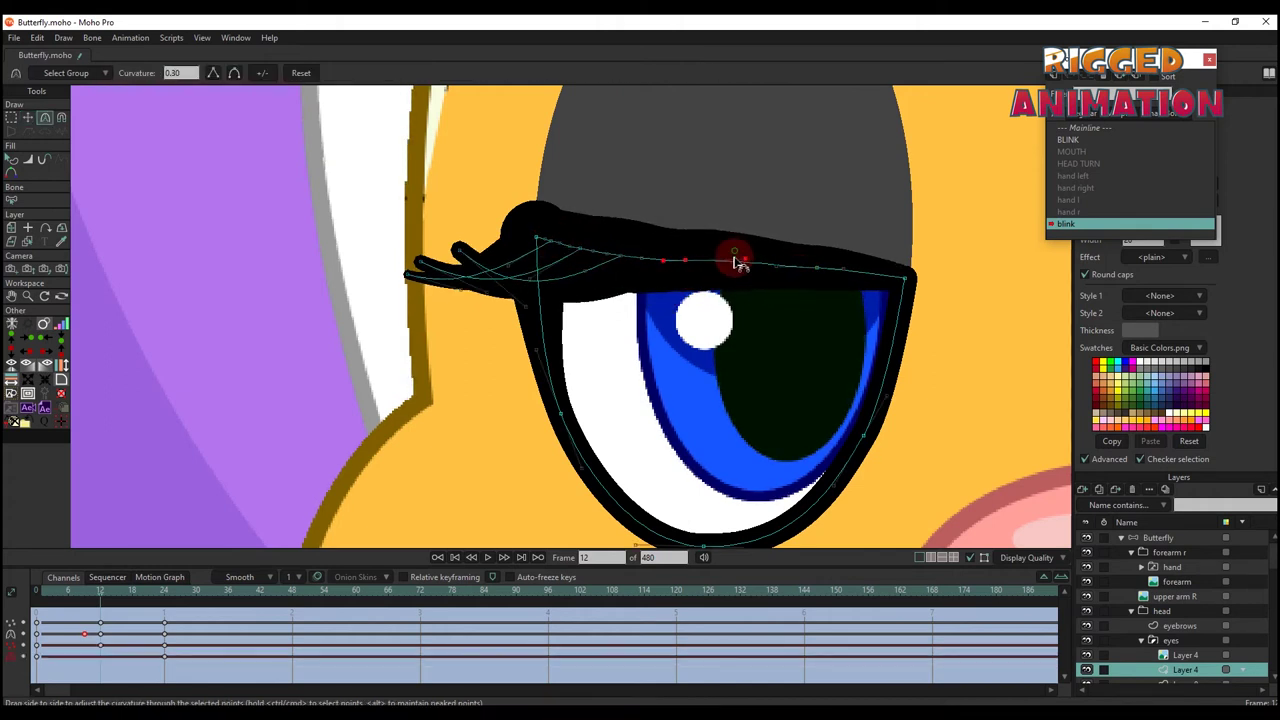
pyautogui.press('t')
pyautogui.press('c')
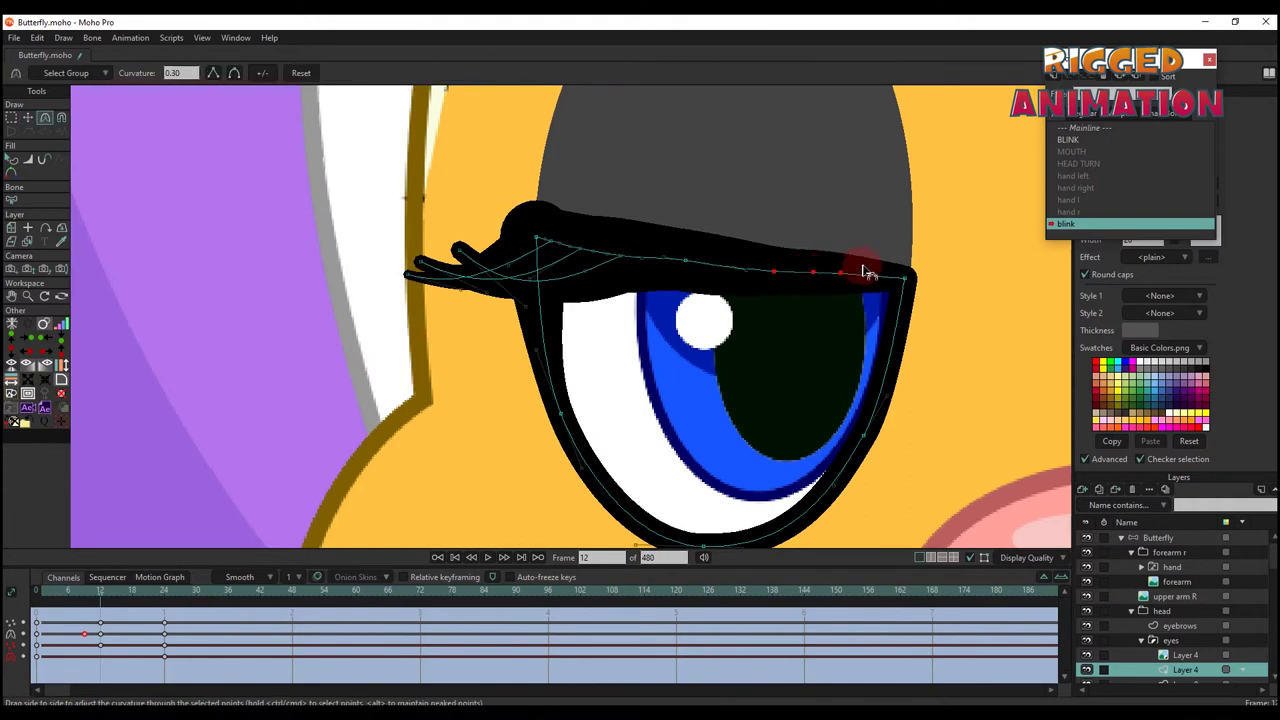
pyautogui.press('q')
pyautogui.scroll(-5, 851, 279)
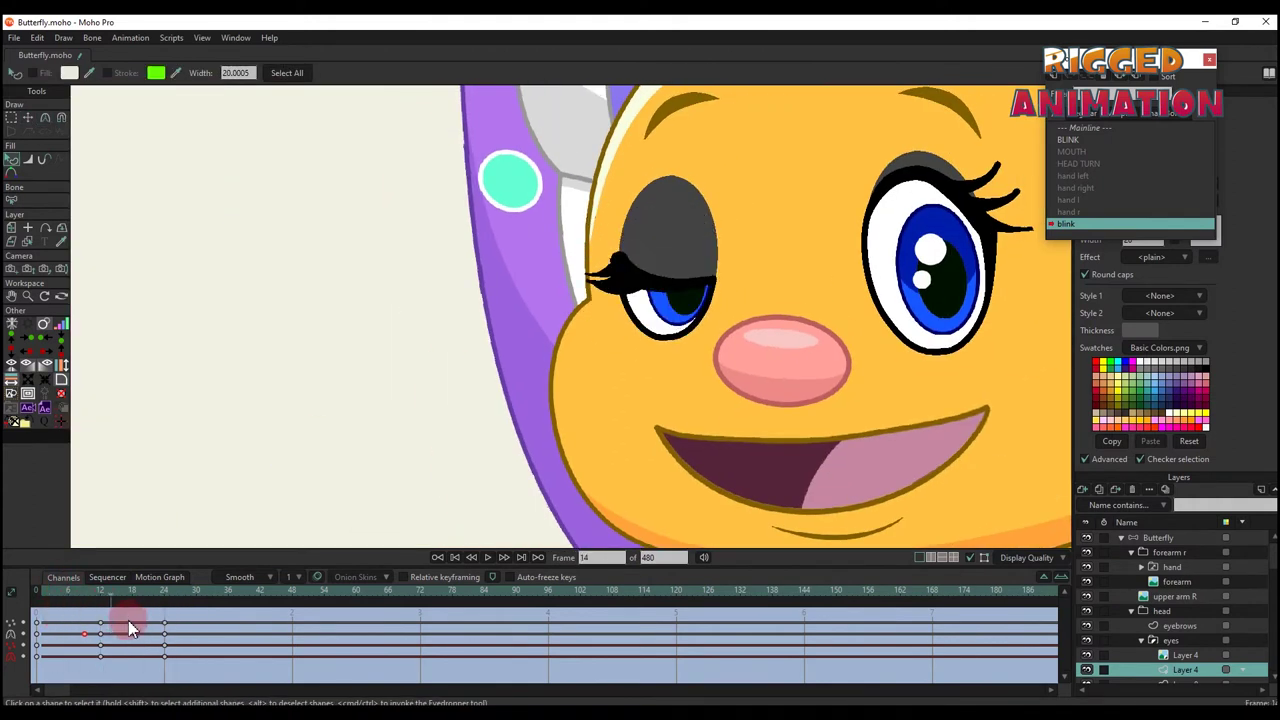
# Scrub through the blink and adjust the lowest lash tip of the closed eye at frame 24
pyautogui.moveTo(128, 620); pyautogui.dragTo(56, 625)
pyautogui.moveTo(167, 626)
pyautogui.mouseDown()
pyautogui.moveTo(51, 608)
pyautogui.moveTo(163, 617)
pyautogui.mouseUp()
pyautogui.press('t')
pyautogui.scroll(4, 586, 323)
pyautogui.click(611, 356)
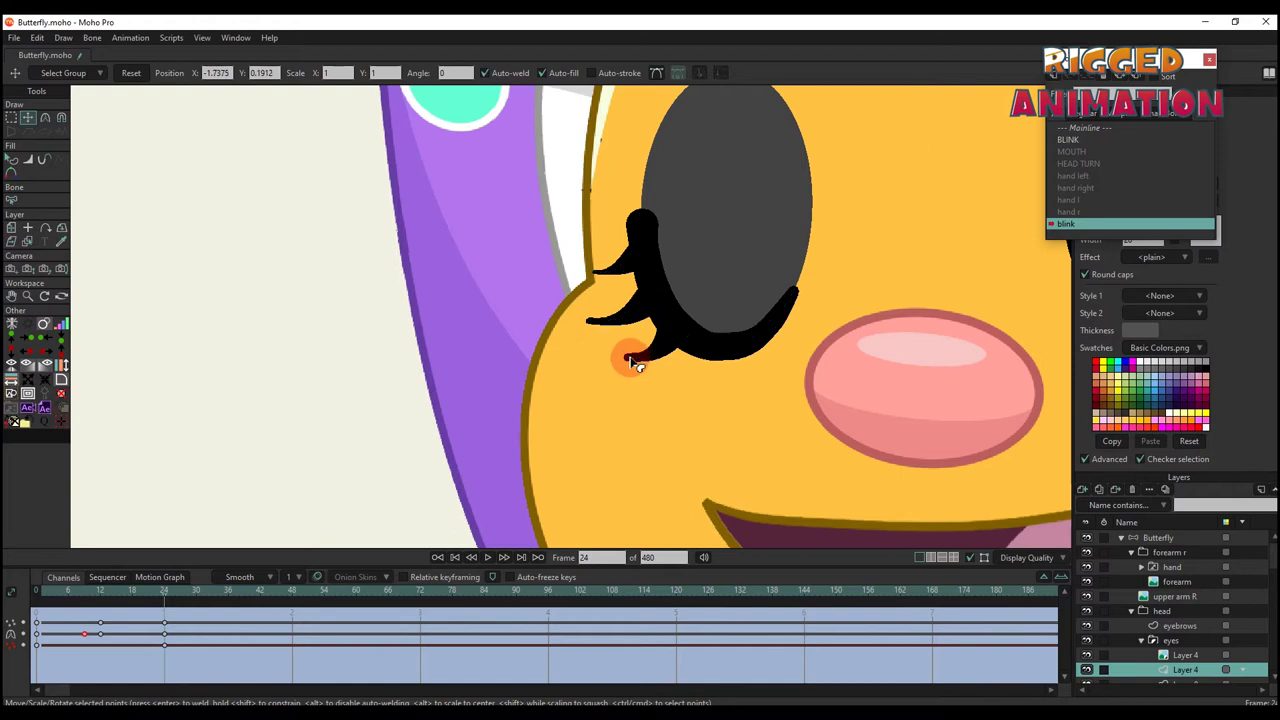
# Preview the left-hand eye's blink without the point overlay by scrubbing from open to closed at frame 24
pyautogui.press('q')
pyautogui.hotkey('ctrl', 'r')
pyautogui.moveTo(55, 596); pyautogui.dragTo(106, 610)
pyautogui.click(165, 625)
pyautogui.click(168, 632)
# Pull the right-hand eye's upper lid and lash points down along its lower edge at frame 24
pyautogui.scroll(2, 728, 243)
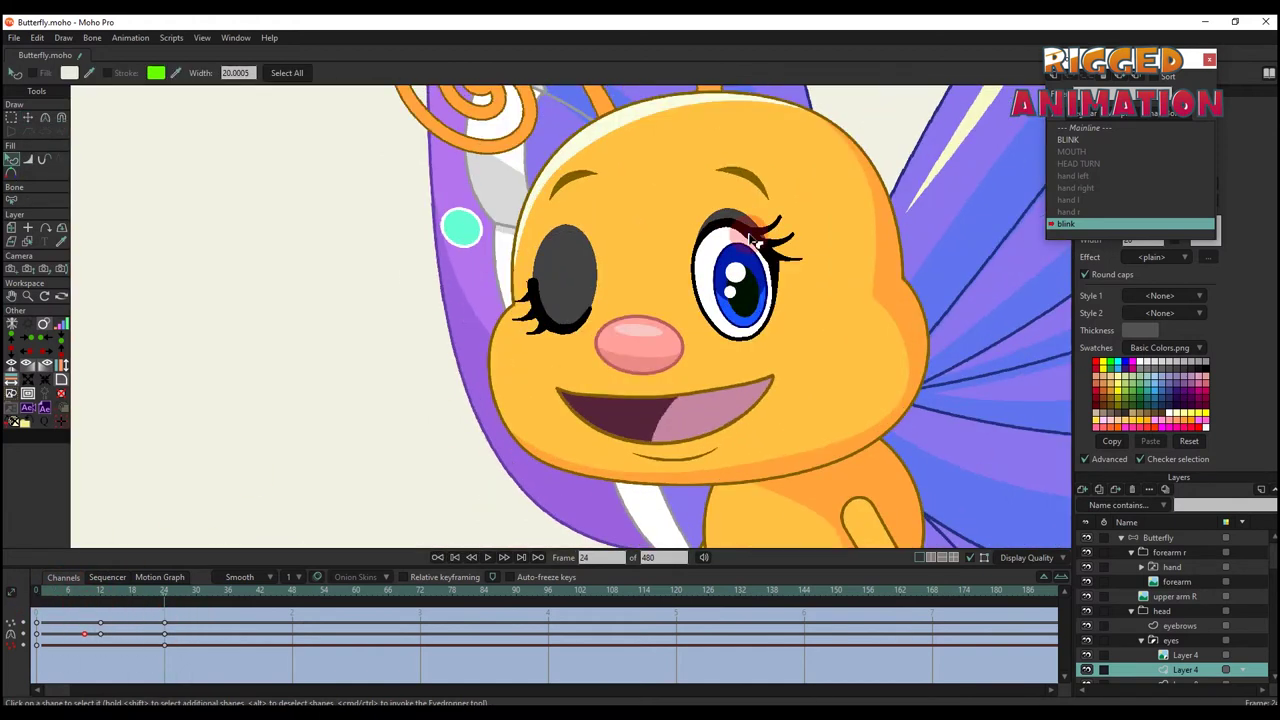
pyautogui.press('t')
pyautogui.scroll(2, 752, 240)
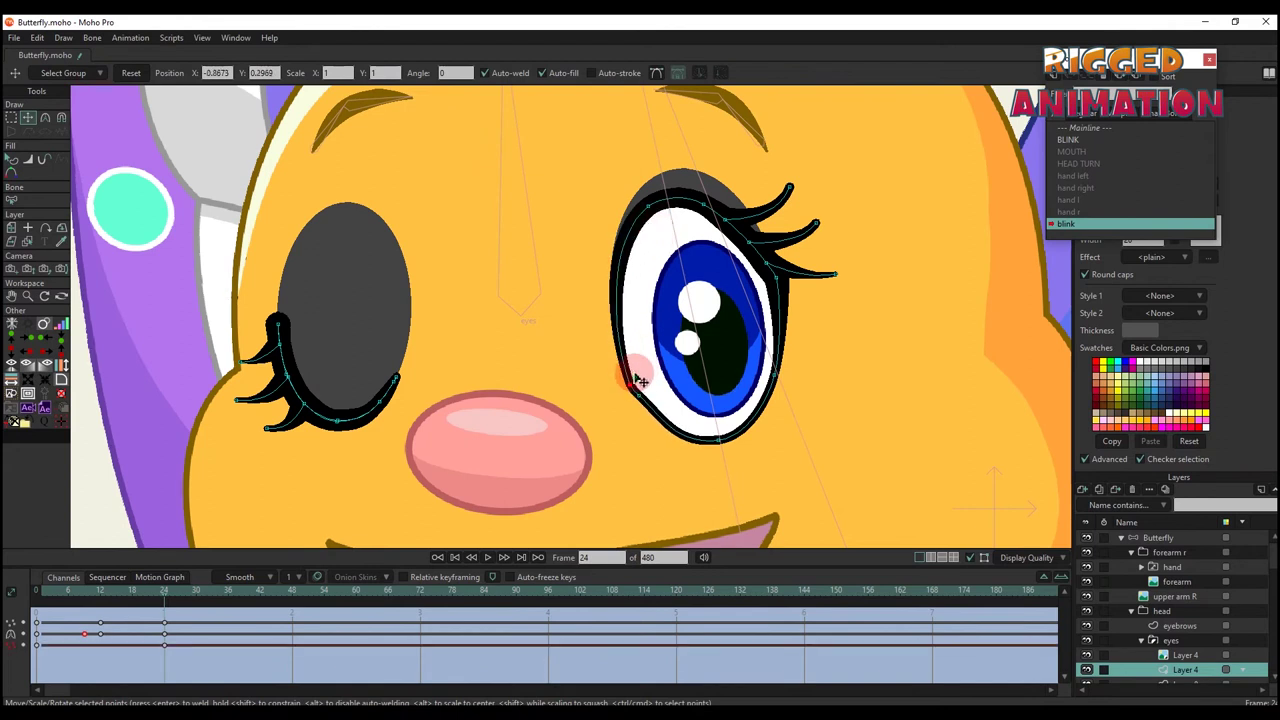
pyautogui.moveTo(632, 215); pyautogui.dragTo(785, 323)
pyautogui.scroll(1, 785, 290)
pyautogui.scroll(-1, 771, 263)
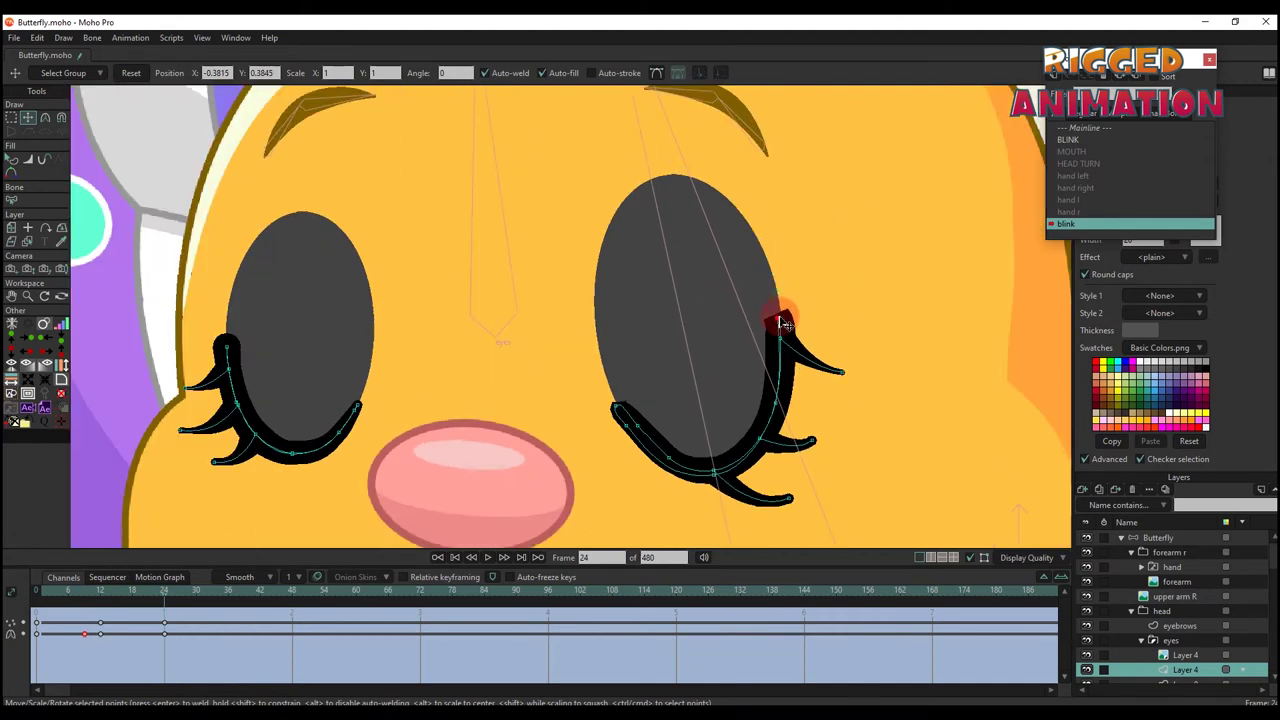
# Set the curvature of the right-hand lid's outer corner point to 0 to round off its end
pyautogui.press('c')
pyautogui.scroll(3, 787, 318)
pyautogui.scroll(-2, 787, 318)
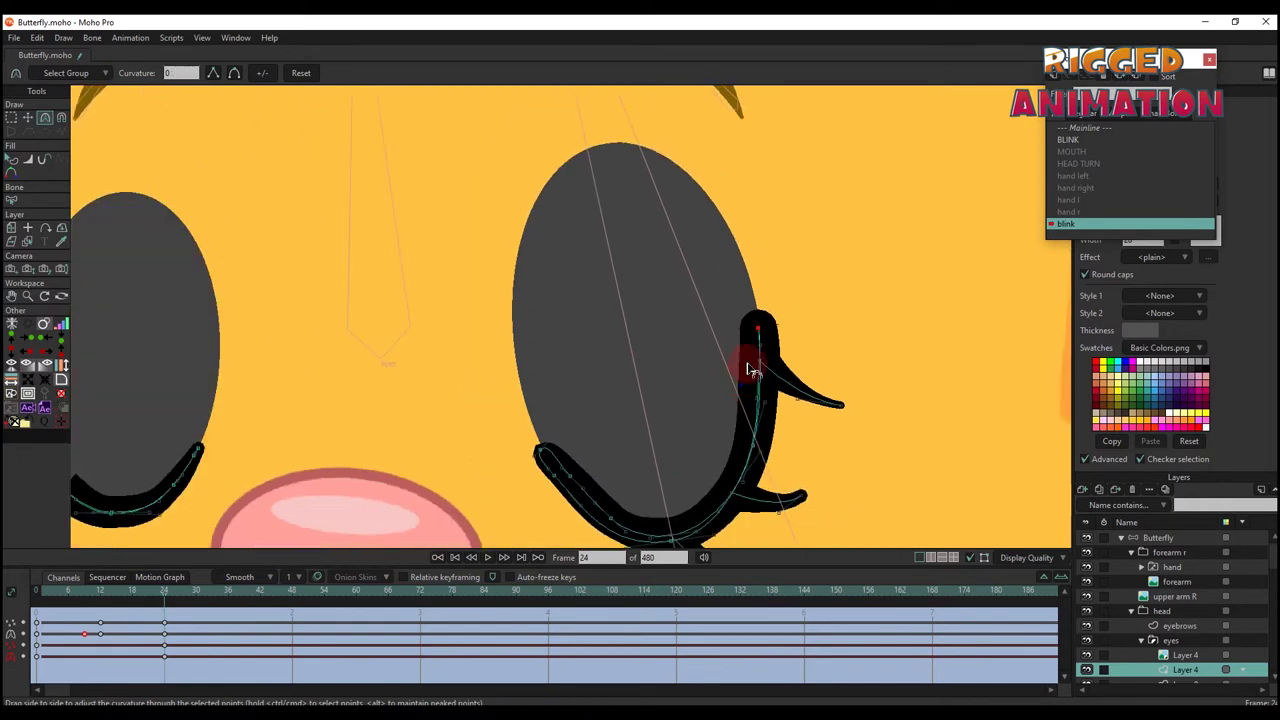
pyautogui.scroll(-2, 781, 320)
# Reposition the right-hand eye's lash bases and tips so the three lashes fan out from the closed lid's outer side
pyautogui.press('t')
pyautogui.scroll(-1, 771, 300)
pyautogui.moveTo(757, 406); pyautogui.dragTo(826, 374)
pyautogui.moveTo(755, 415); pyautogui.dragTo(773, 390)
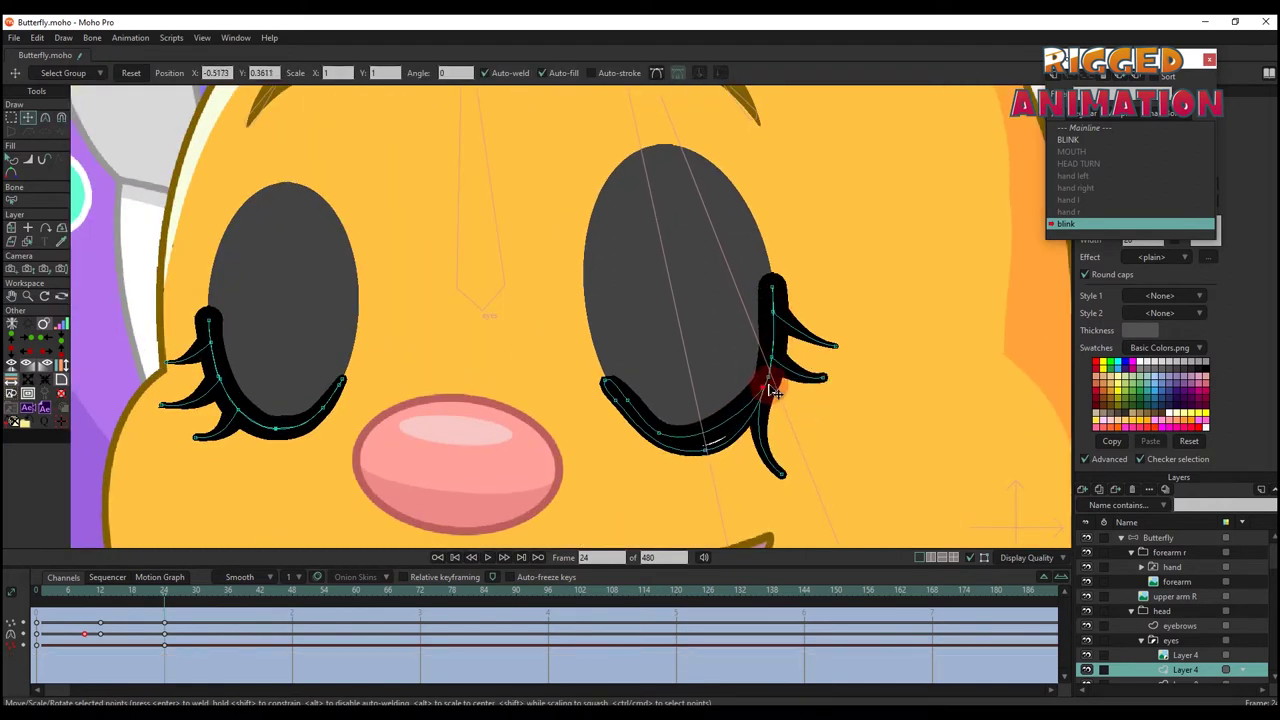
pyautogui.moveTo(803, 456); pyautogui.dragTo(808, 429)
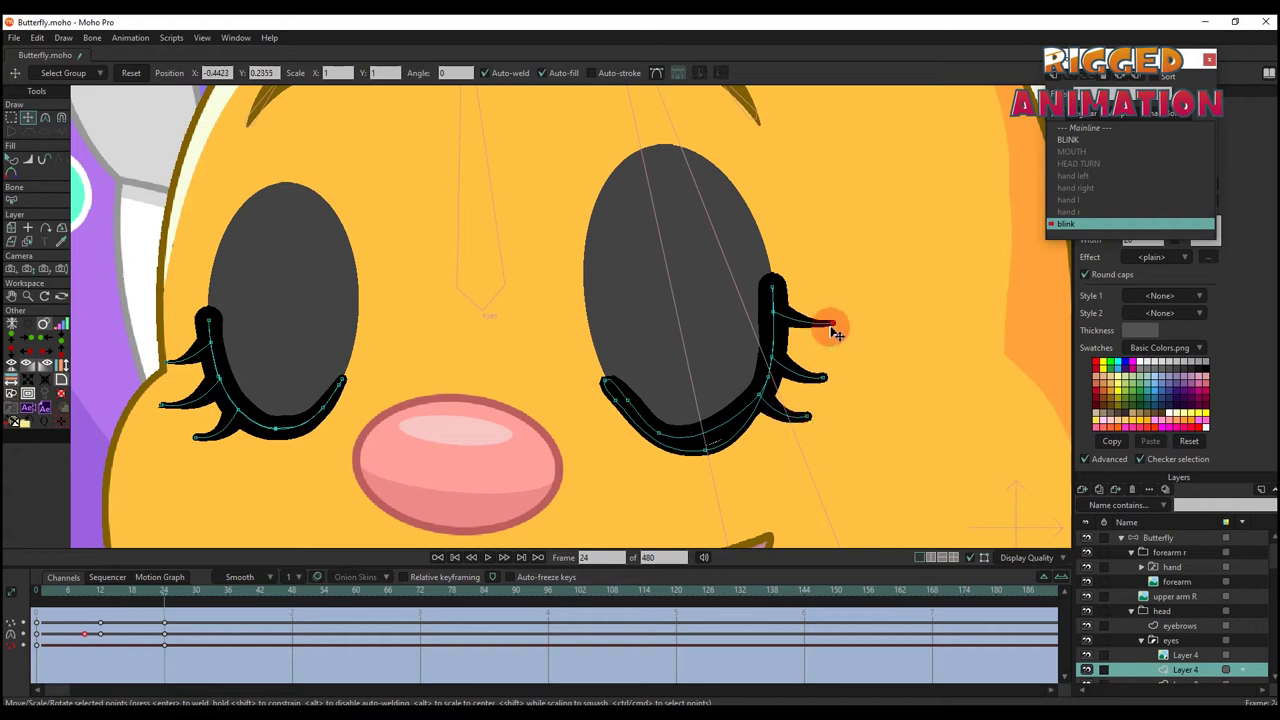
# Smooth the lower curve of the right-hand closed lid and adjust the points around its lowest lash
pyautogui.scroll(2, 810, 392)
pyautogui.press('c')
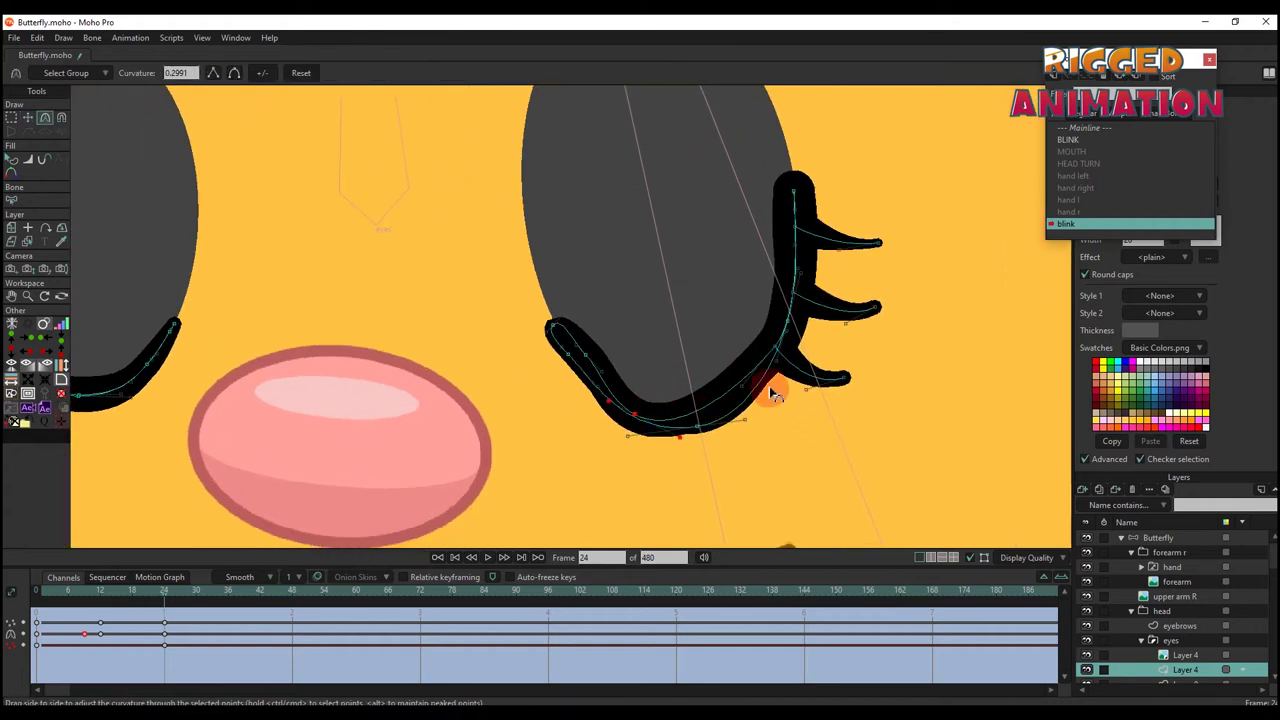
pyautogui.scroll(2, 777, 334)
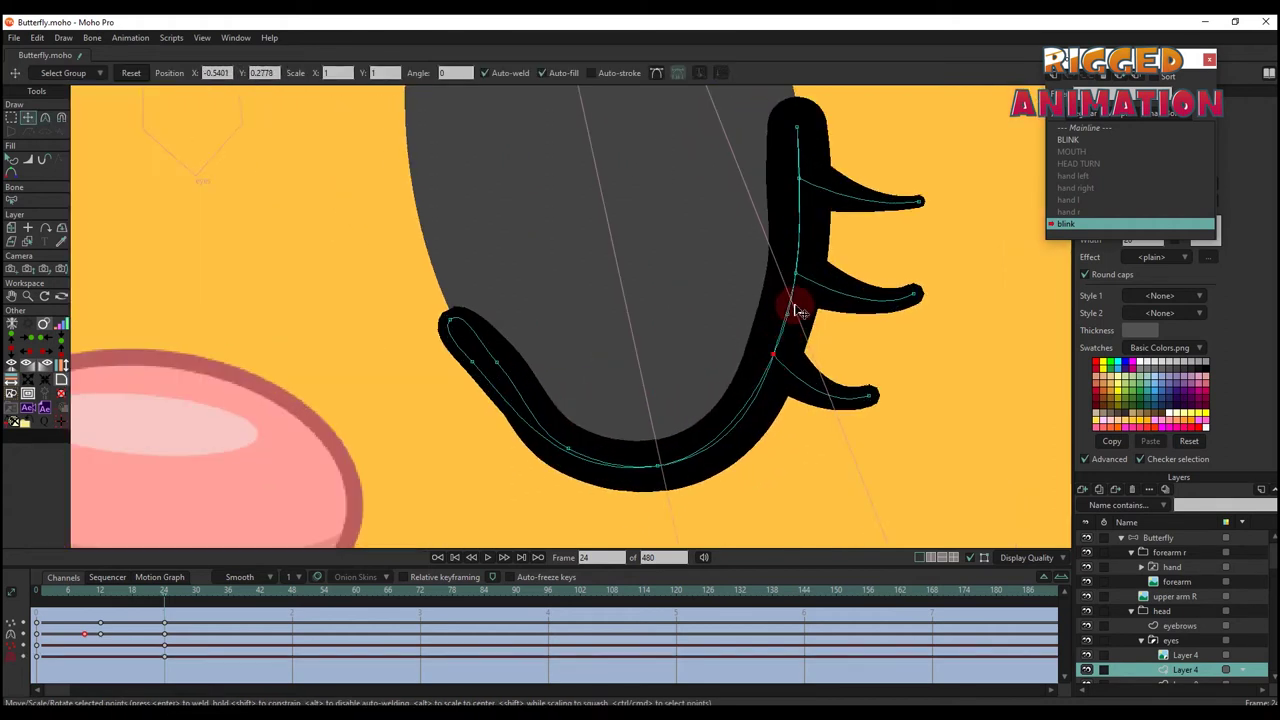
pyautogui.moveTo(797, 303)
pyautogui.mouseDown()
pyautogui.moveTo(790, 365)
pyautogui.moveTo(747, 455)
pyautogui.mouseUp()
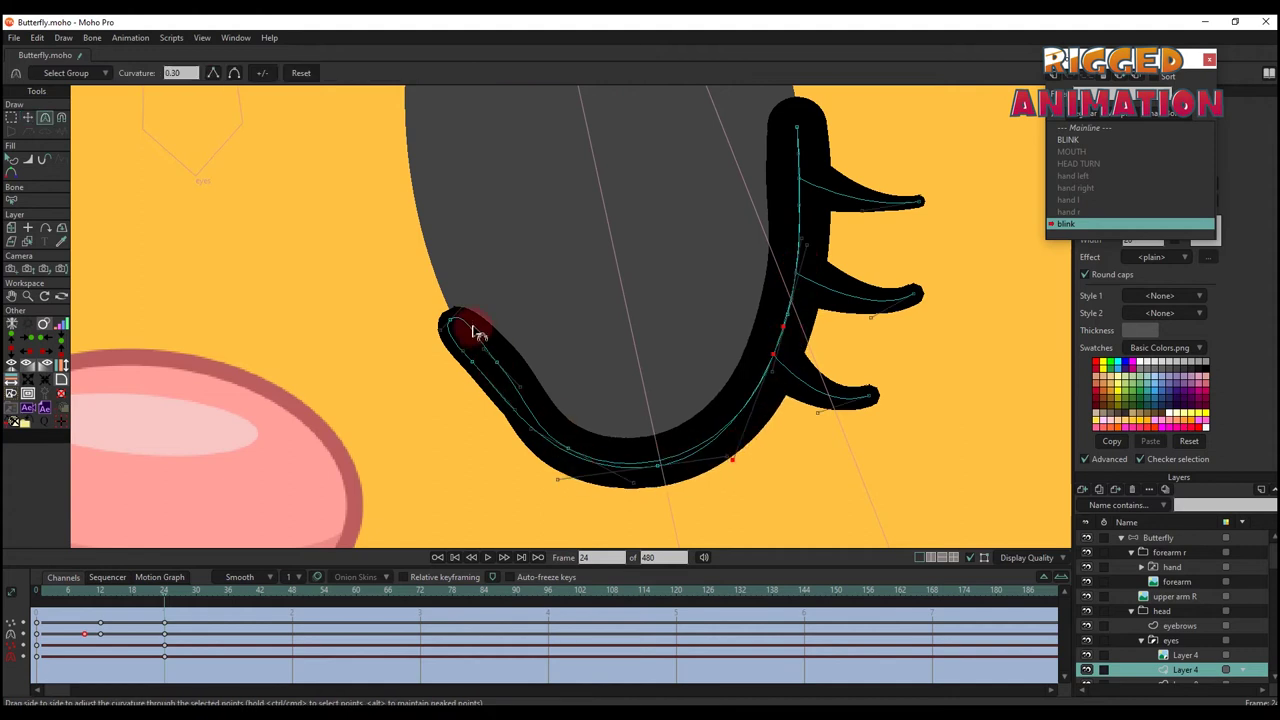
# Move the right-hand closed lid's inner-corner and bottom points together so the line tapers cleanly, and hide the point overlay
pyautogui.press('t')
pyautogui.moveTo(486, 363)
pyautogui.mouseDown()
pyautogui.moveTo(471, 363)
pyautogui.moveTo(456, 333)
pyautogui.moveTo(524, 409)
pyautogui.mouseUp()
pyautogui.scroll(2, 480, 363)
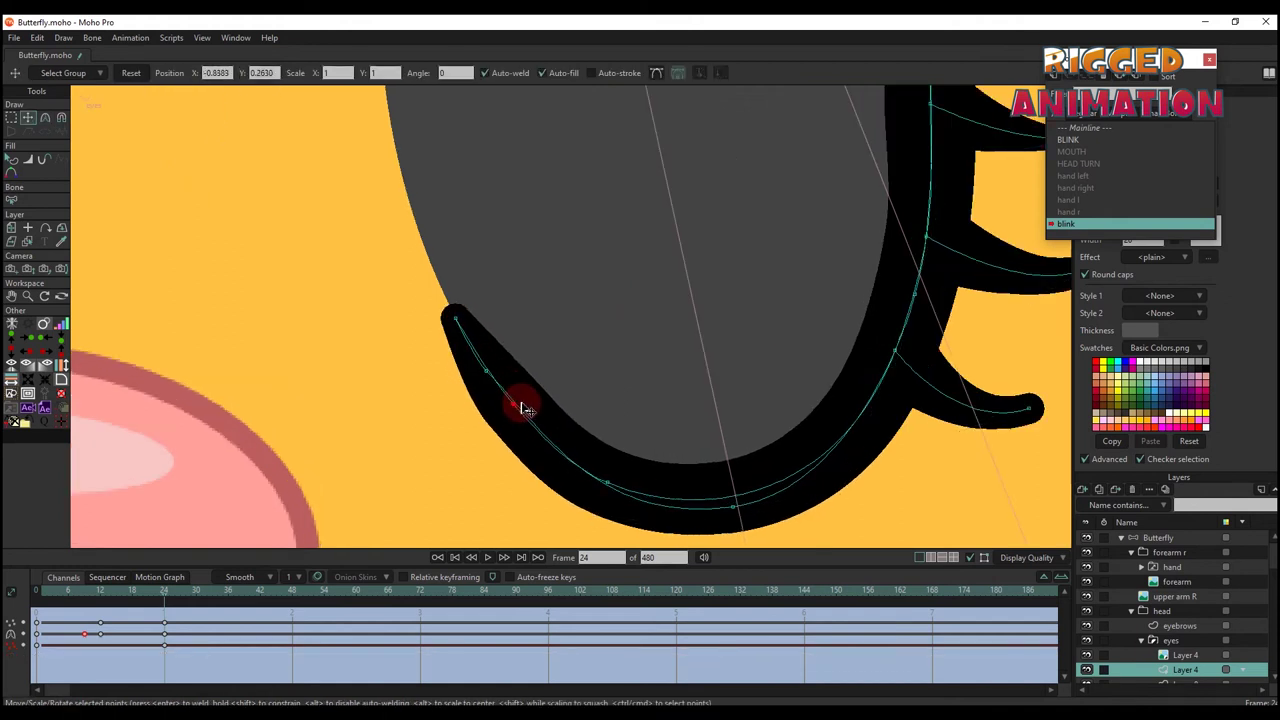
pyautogui.moveTo(608, 441)
pyautogui.mouseDown()
pyautogui.moveTo(617, 491)
pyautogui.moveTo(703, 523)
pyautogui.mouseUp()
pyautogui.press('q')
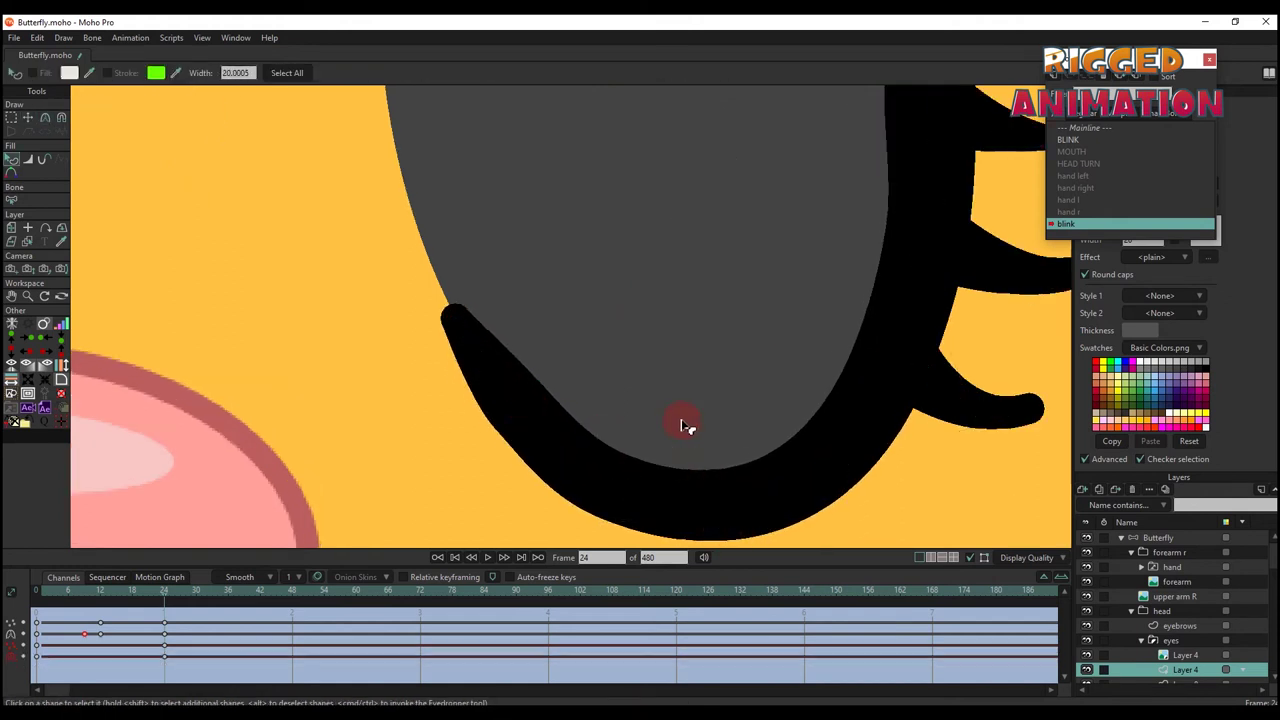
# At frame 9 of the blink action, set the curvature of the right-hand upper lid's inner corner point to 0
pyautogui.scroll(-5, 686, 429)
pyautogui.moveTo(60, 600); pyautogui.dragTo(85, 612)
pyautogui.press('c')
pyautogui.scroll(5, 730, 345)
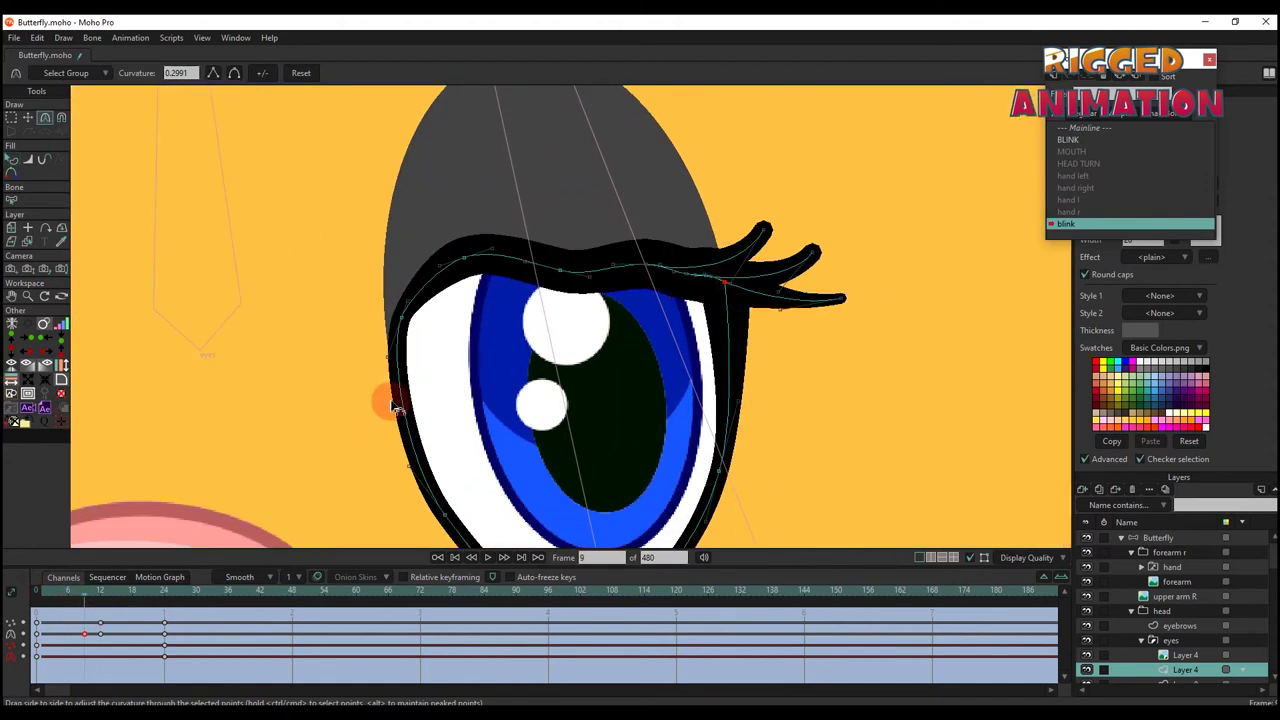
pyautogui.click(398, 320)
pyautogui.moveTo(389, 329); pyautogui.dragTo(194, 403)
pyautogui.scroll(-2, 405, 458)
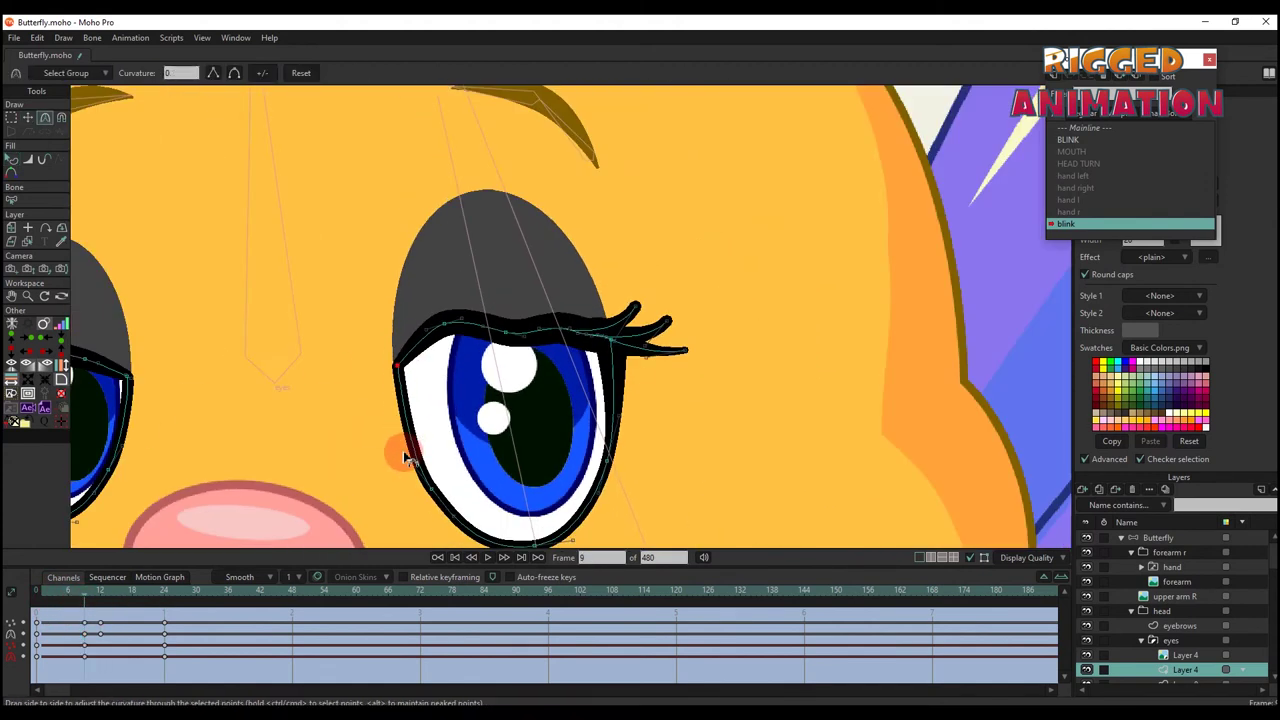
# Reposition the points between the right-hand upper lid's corners at frame 9 so the lid forms an even sloping line
pyautogui.press('t')
pyautogui.click(500, 340)
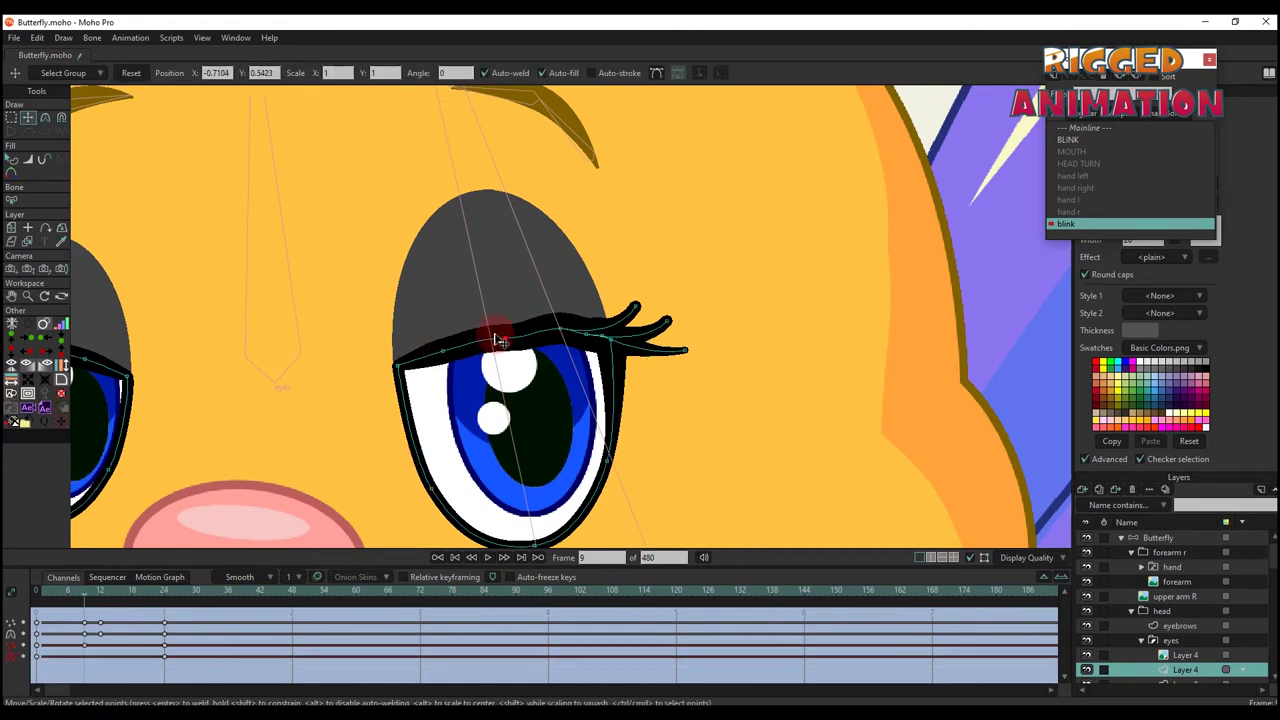
pyautogui.press('c')
pyautogui.scroll(3, 540, 330)
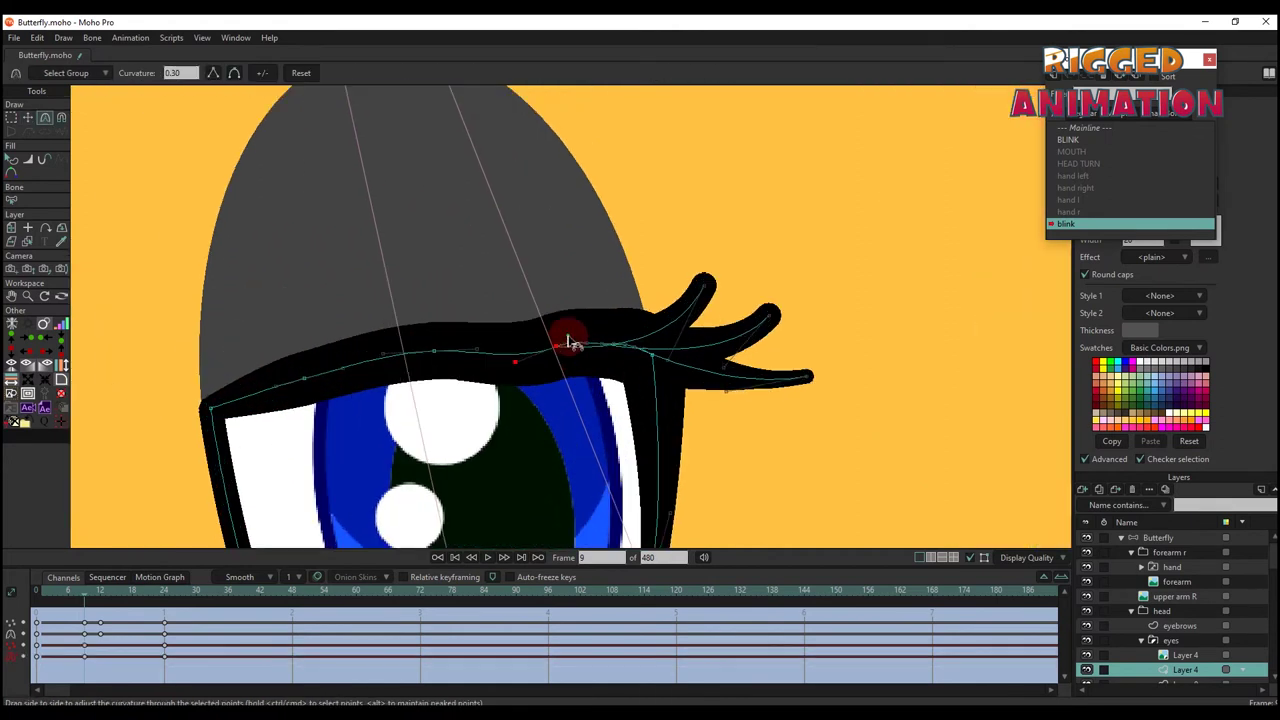
pyautogui.press('t')
pyautogui.click(434, 351)
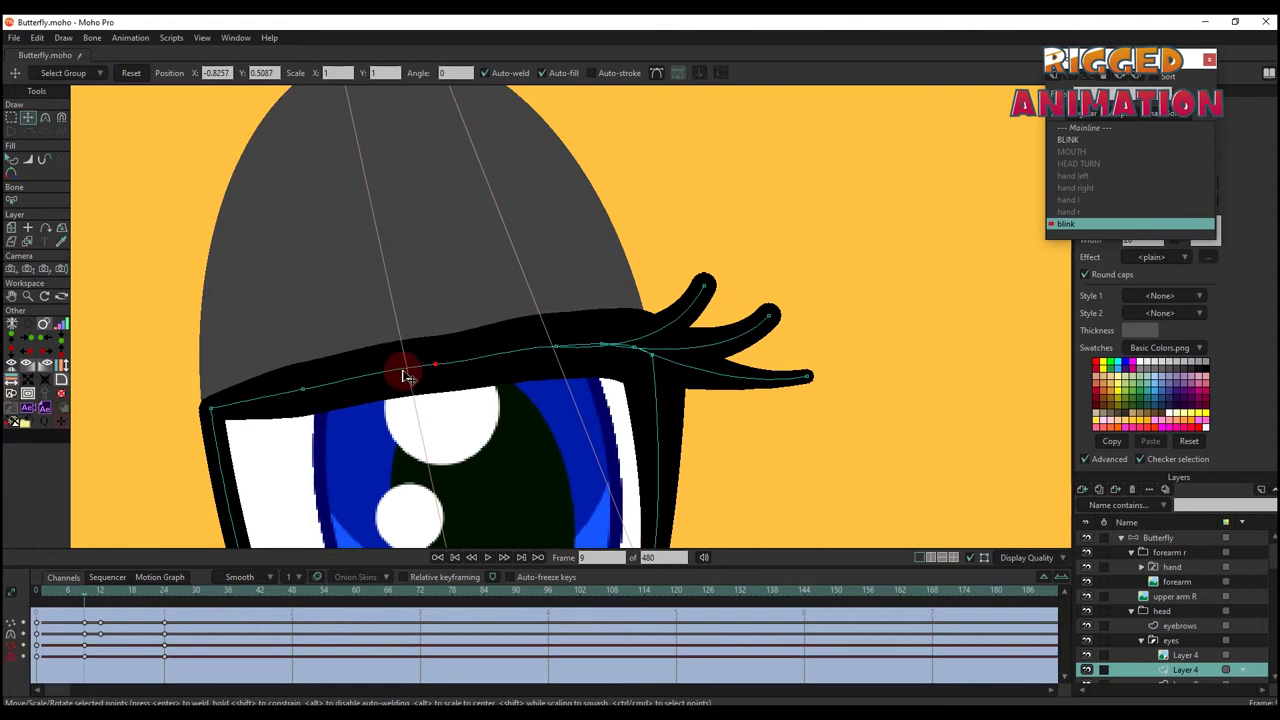
pyautogui.scroll(-2, 363, 378)
pyautogui.click(358, 377)
pyautogui.scroll(-4, 363, 378)
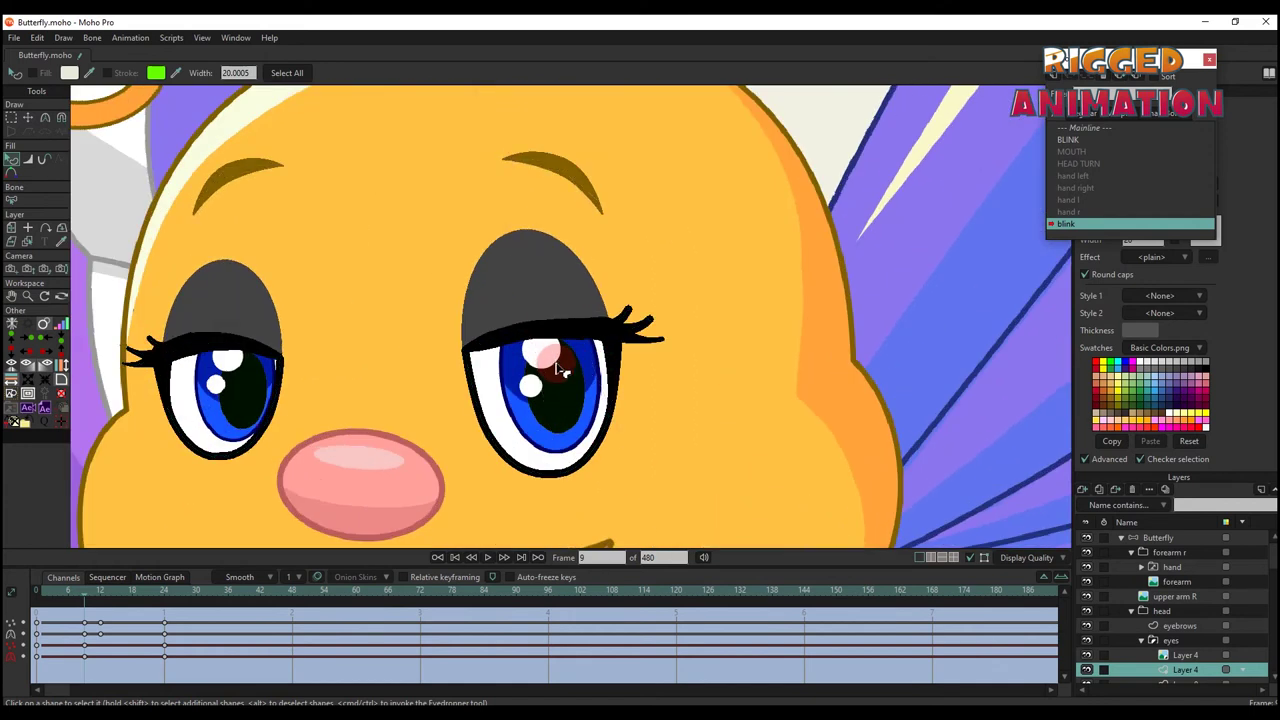
# Fine-tune the points and curvature of the right-hand upper lid at frame 9 into a gentle arch
pyautogui.press('t')
pyautogui.scroll(5, 560, 370)
pyautogui.press('c')
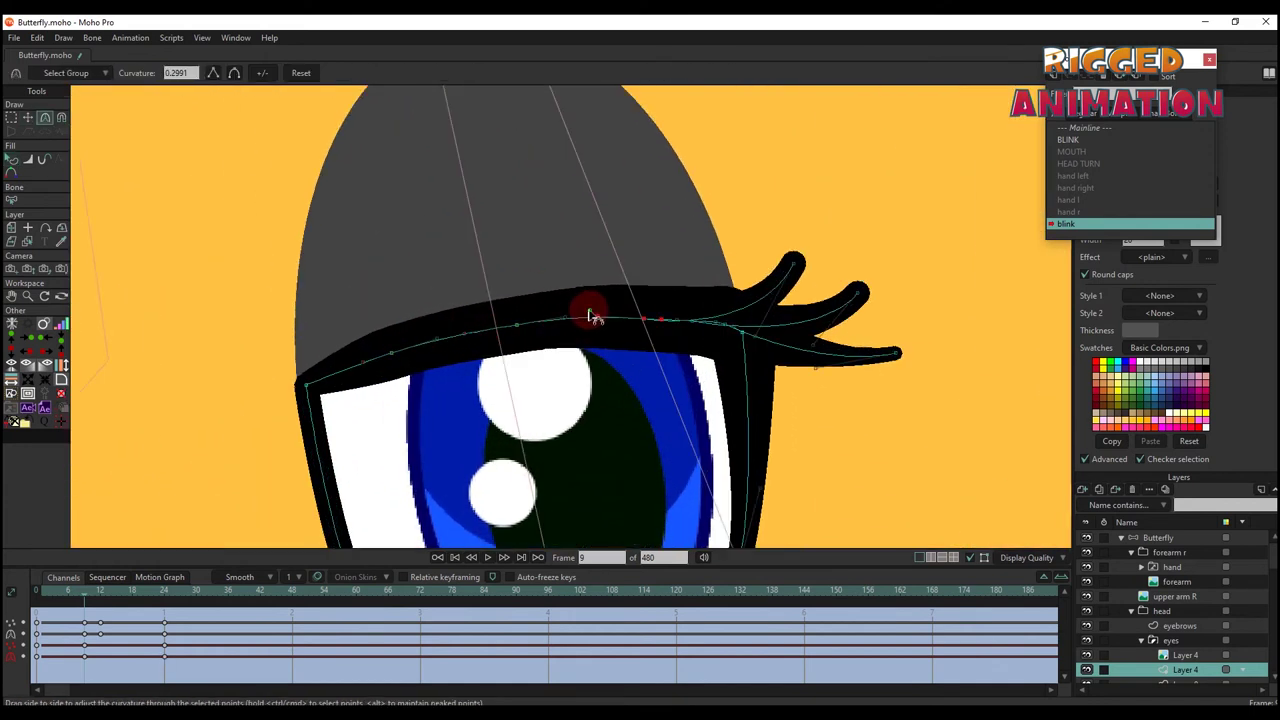
pyautogui.press('q')
# At frame 12, move the right-hand lid's outer corner points down beside the lashes to remove the bump
pyautogui.click(100, 592)
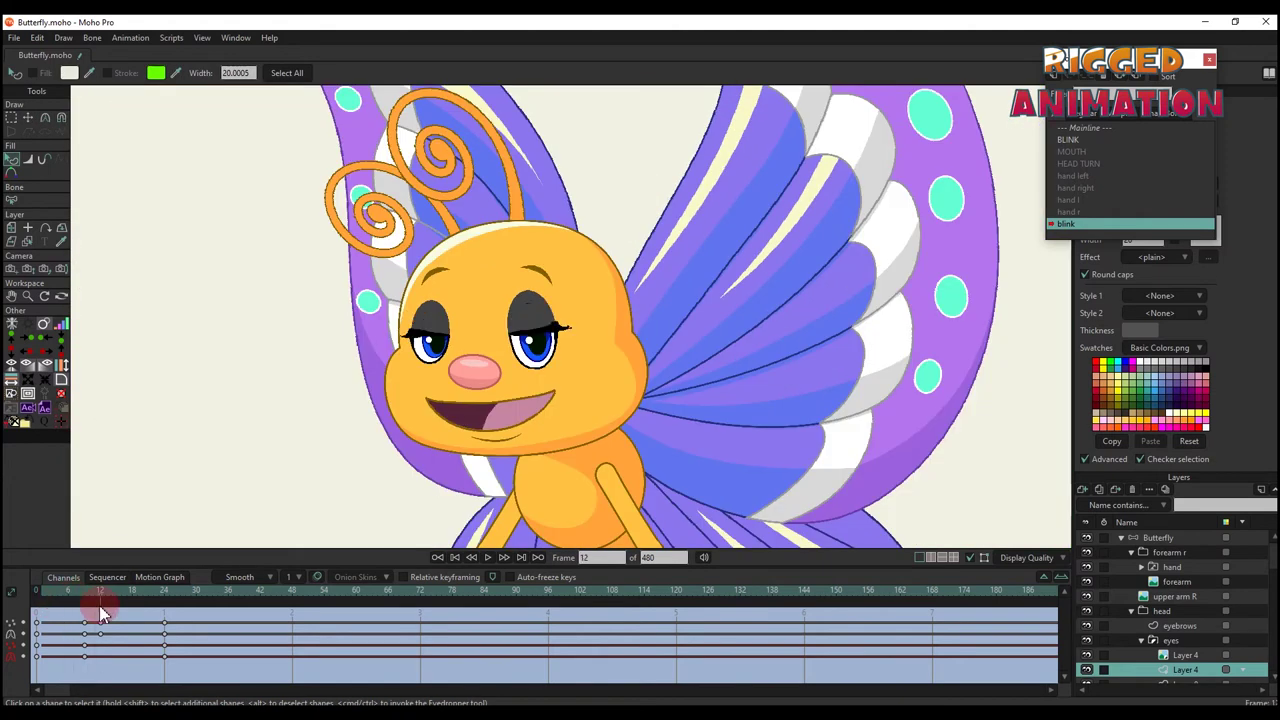
pyautogui.press('t')
pyautogui.scroll(3, 497, 369)
pyautogui.press('q')
pyautogui.press('t')
pyautogui.scroll(5, 591, 303)
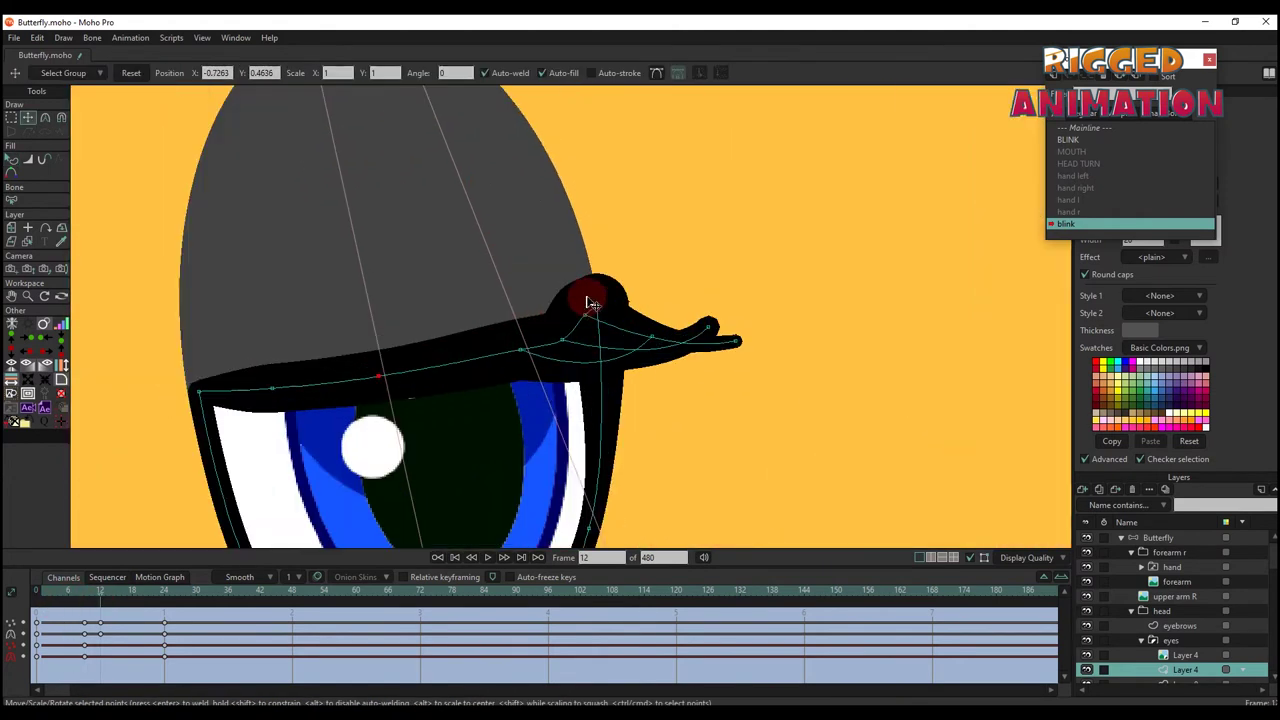
pyautogui.moveTo(590, 322); pyautogui.dragTo(612, 326)
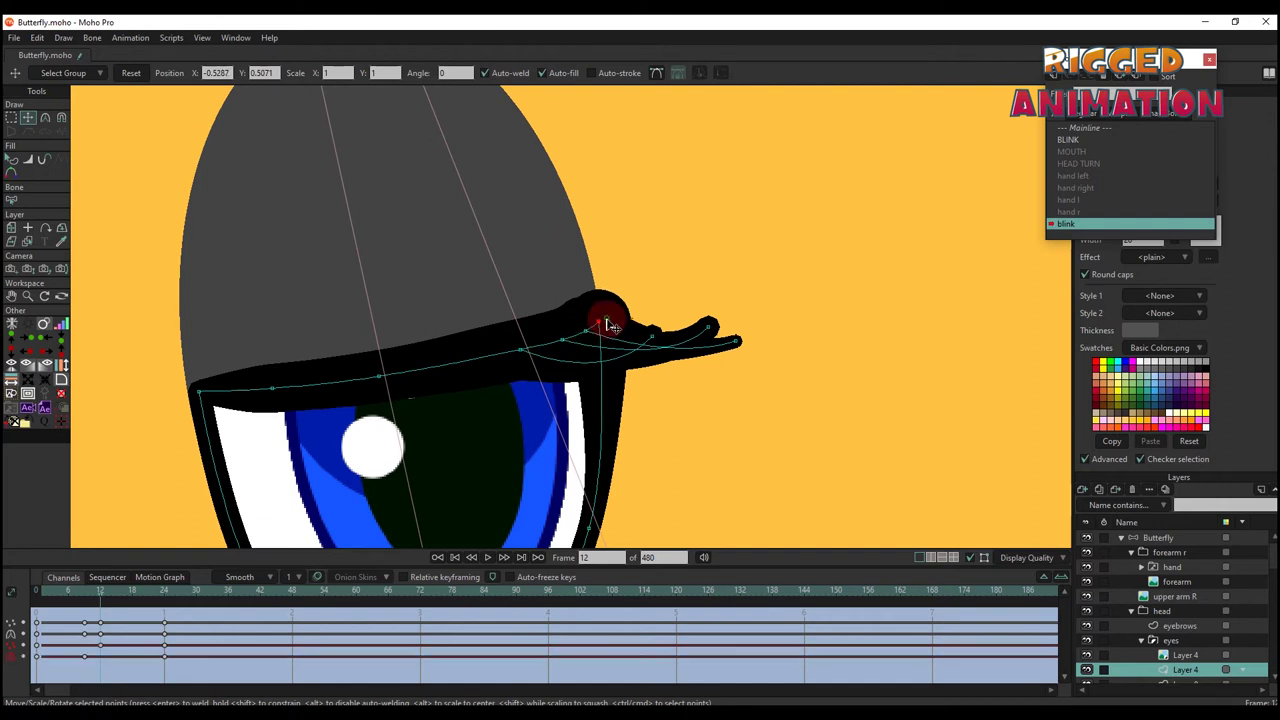
pyautogui.scroll(-5, 590, 340)
pyautogui.scroll(4, 595, 345)
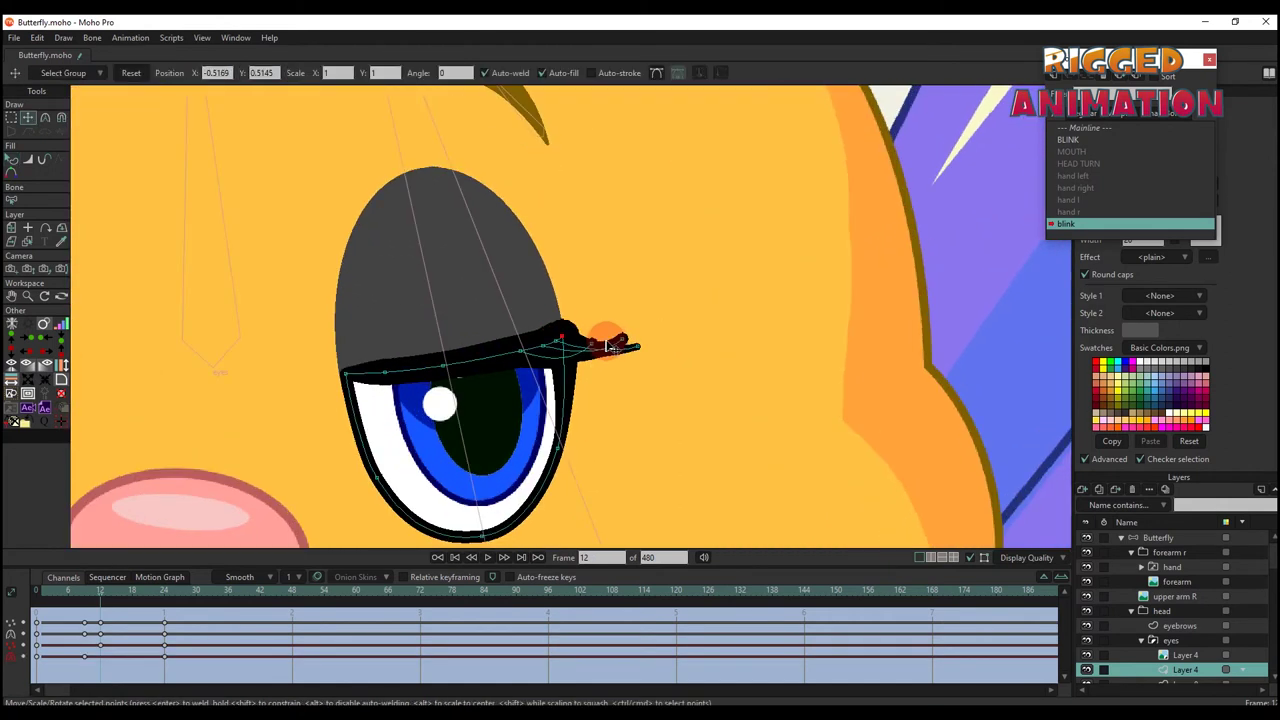
pyautogui.scroll(-2, 600, 355)
pyautogui.scroll(-6, 605, 352)
pyautogui.press('q')
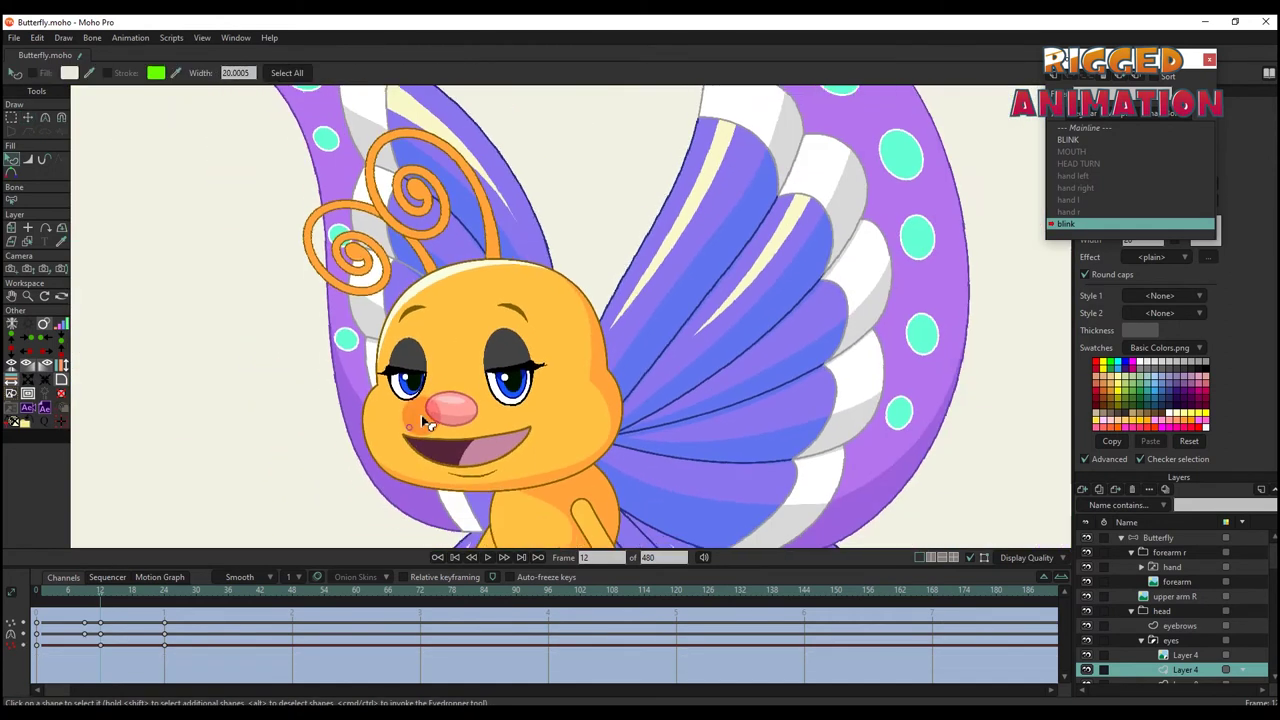
# Scrub through the blink action, return to the main timeline and rotate the blink bone to test the blink
pyautogui.click(143, 611)
pyautogui.moveTo(180, 615)
pyautogui.mouseDown()
pyautogui.moveTo(80, 596)
pyautogui.moveTo(166, 600)
pyautogui.mouseUp()
pyautogui.click(1158, 537)
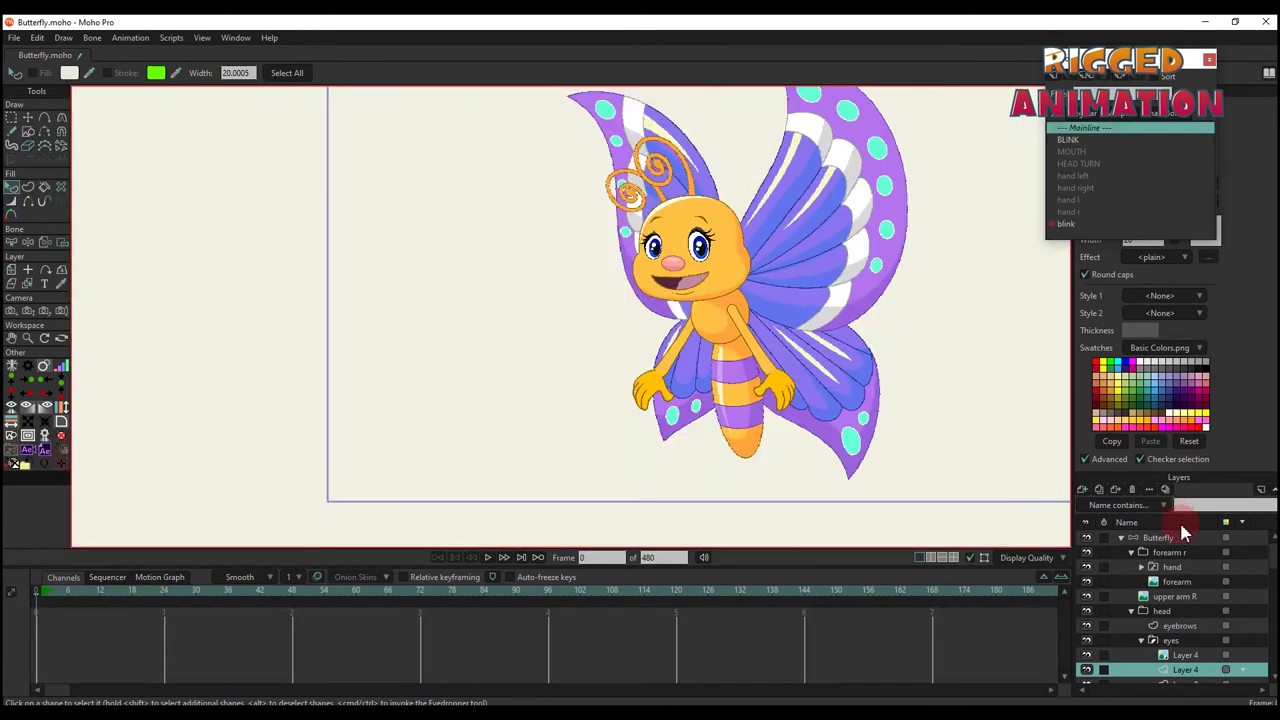
pyautogui.click(209, 597)
pyautogui.click(283, 428)
pyautogui.scroll(3, 283, 428)
pyautogui.moveTo(503, 284); pyautogui.dragTo(505, 240)
pyautogui.scroll(2, 517, 281)
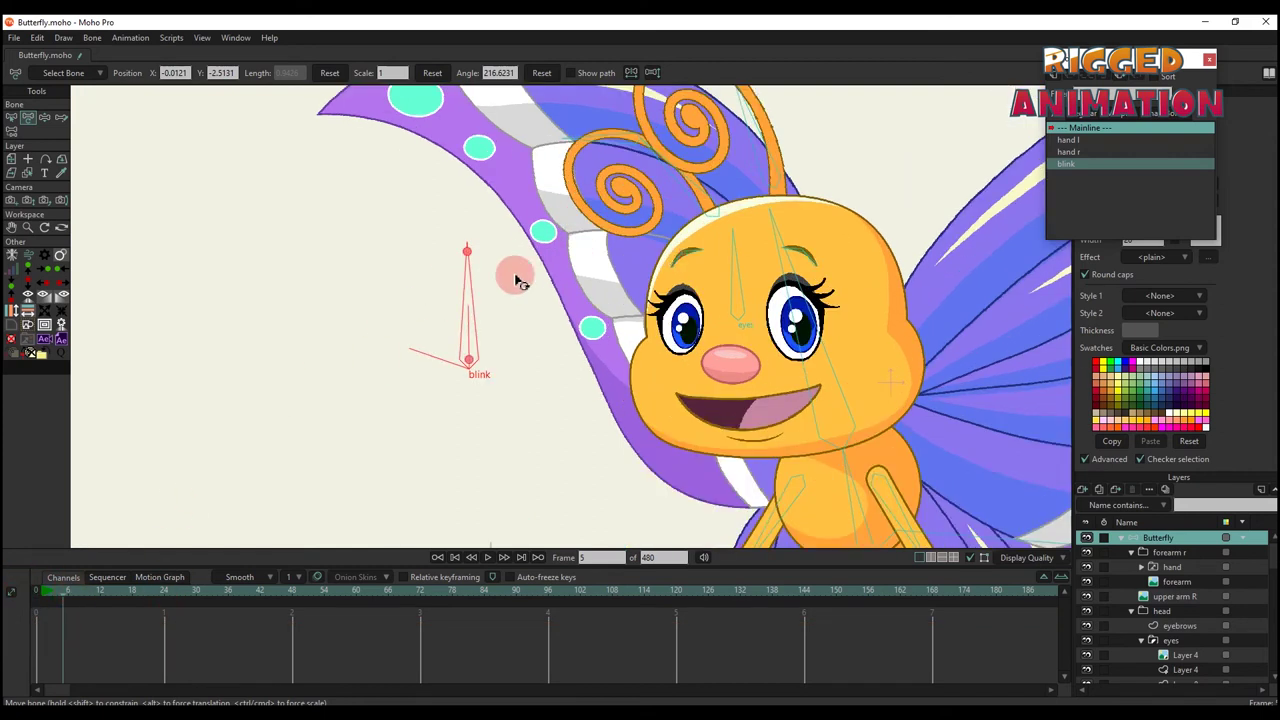
pyautogui.scroll(-3, 325, 360)
pyautogui.click(38, 590)
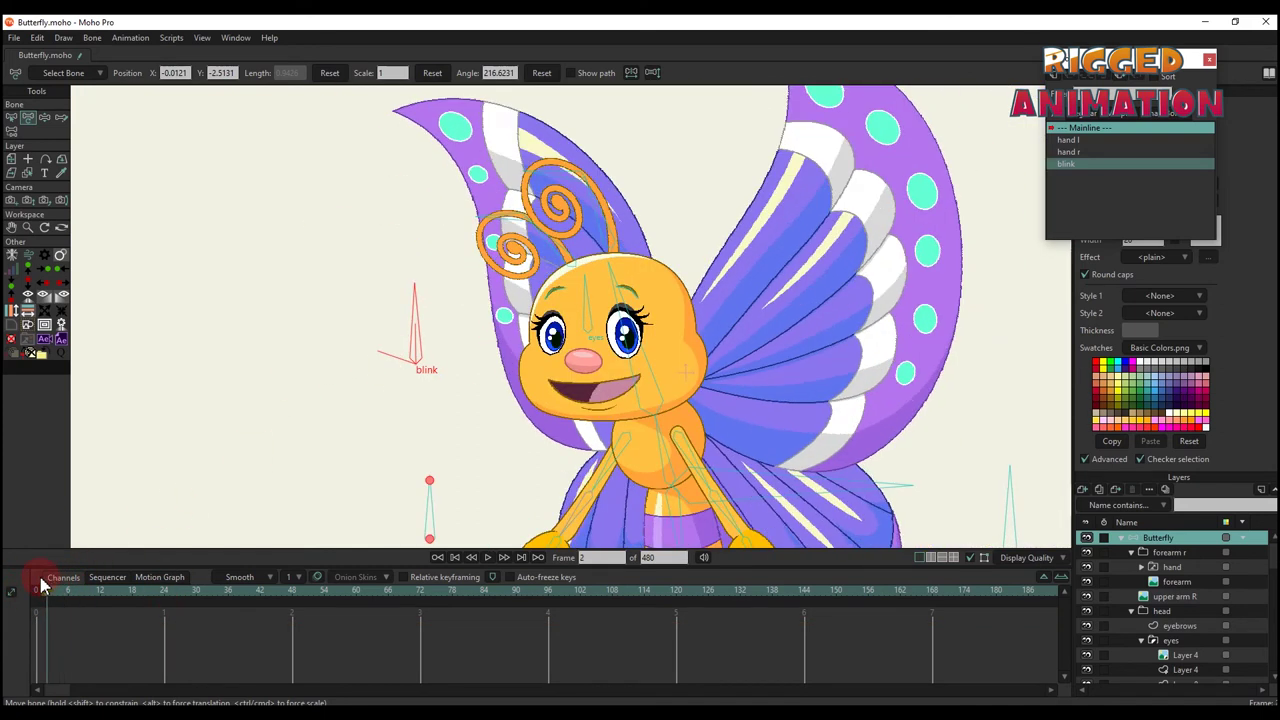
# Add an upright control bone about 0.85 long on the Butterfly layer, beside the blink bone, at a 90° angle
pyautogui.scroll(-3, 180, 422)
pyautogui.scroll(1, 229, 423)
pyautogui.click(295, 366)
pyautogui.scroll(2, 214, 391)
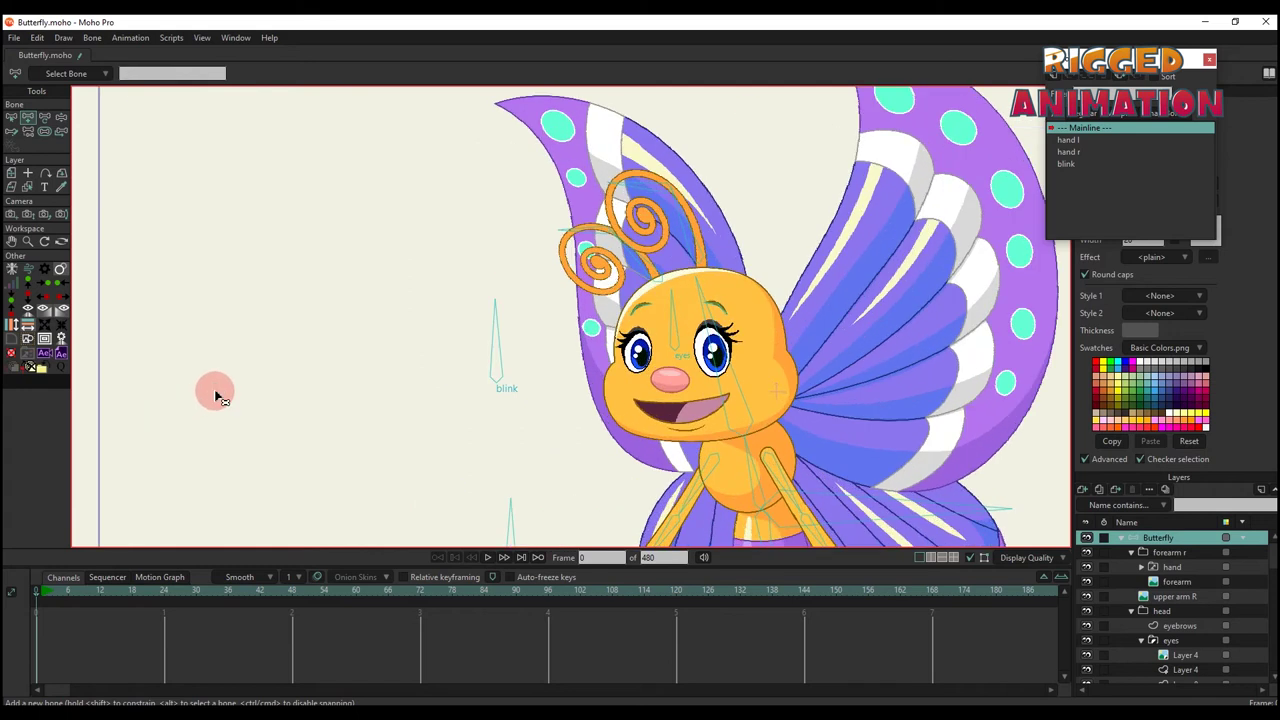
pyautogui.scroll(1, 428, 350)
pyautogui.scroll(1, 424, 320)
pyautogui.scroll(-1, 452, 262)
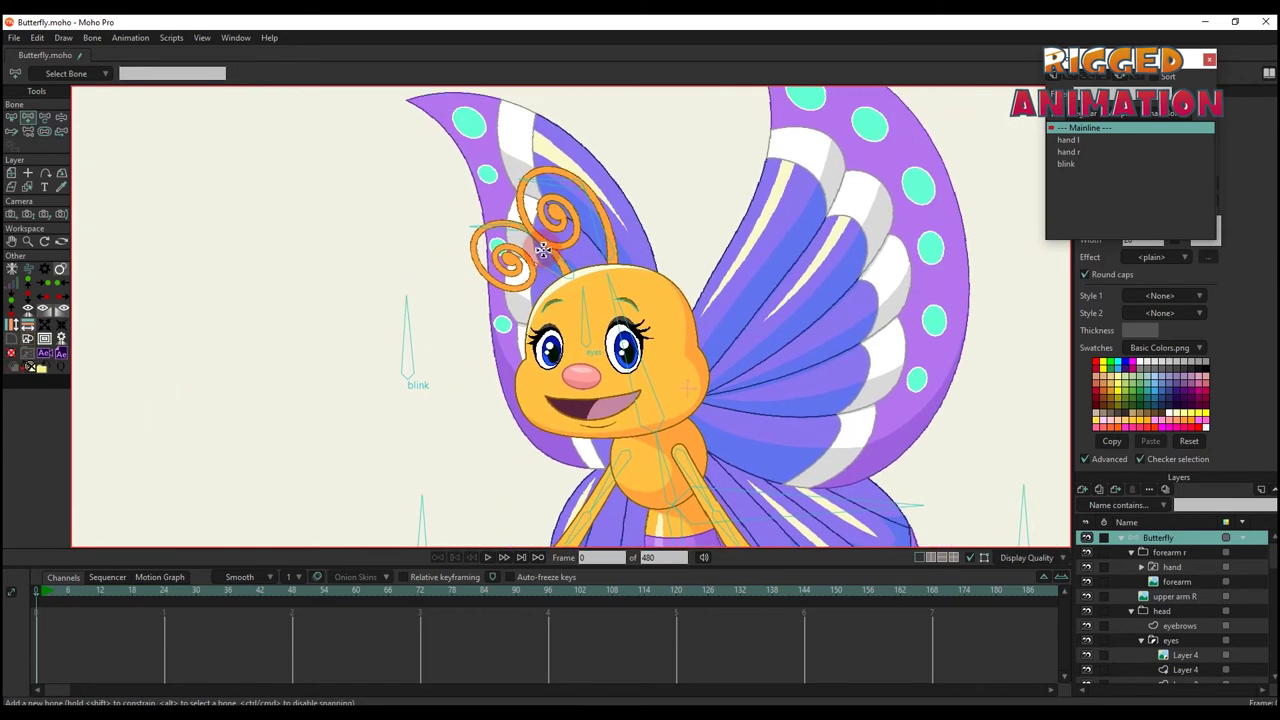
pyautogui.scroll(-1, 448, 298)
pyautogui.press('s')
pyautogui.click(183, 112)
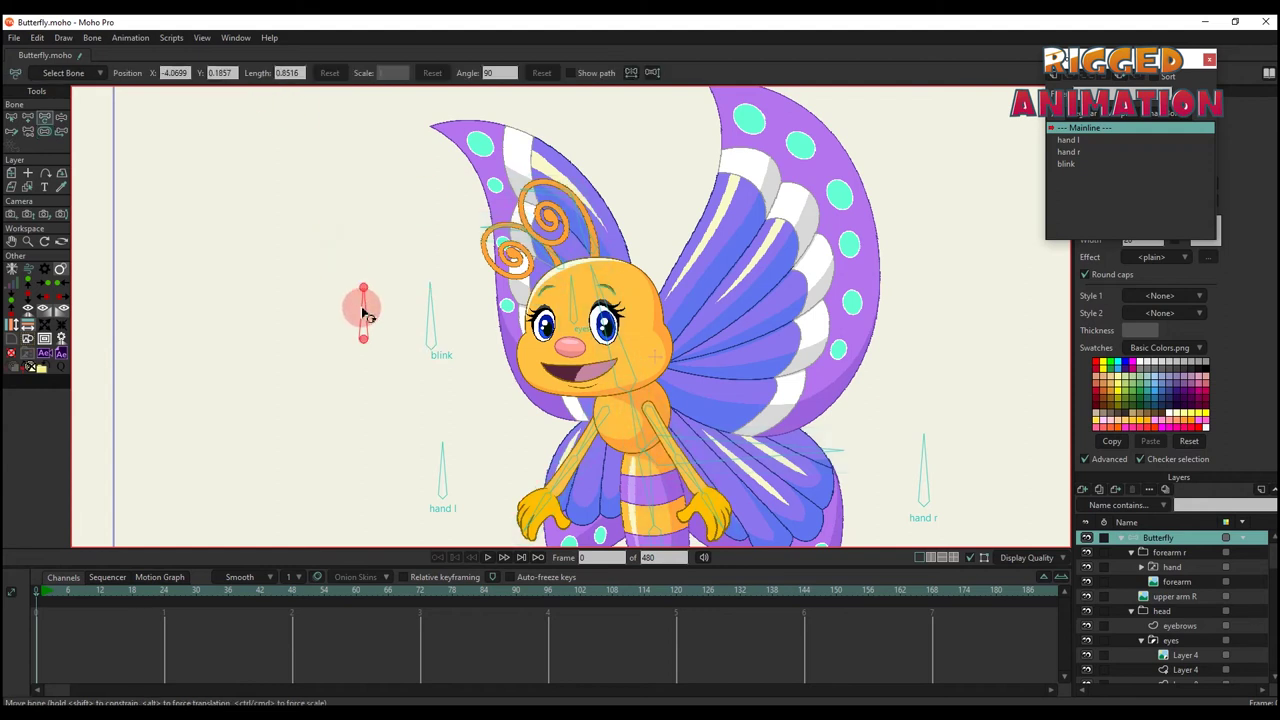
# Name the new control bone eyebrows, show its label and enable its angle constraints
pyautogui.press('b')
pyautogui.click(287, 82)
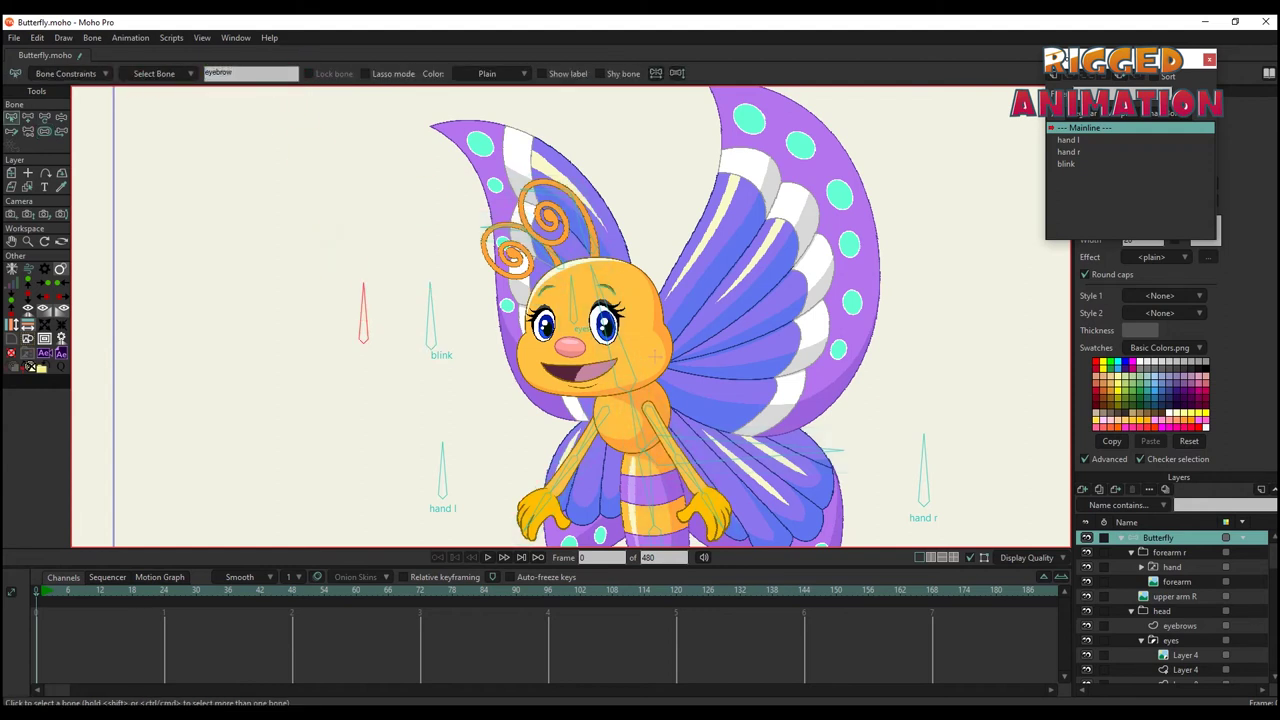
pyautogui.click(60, 74)
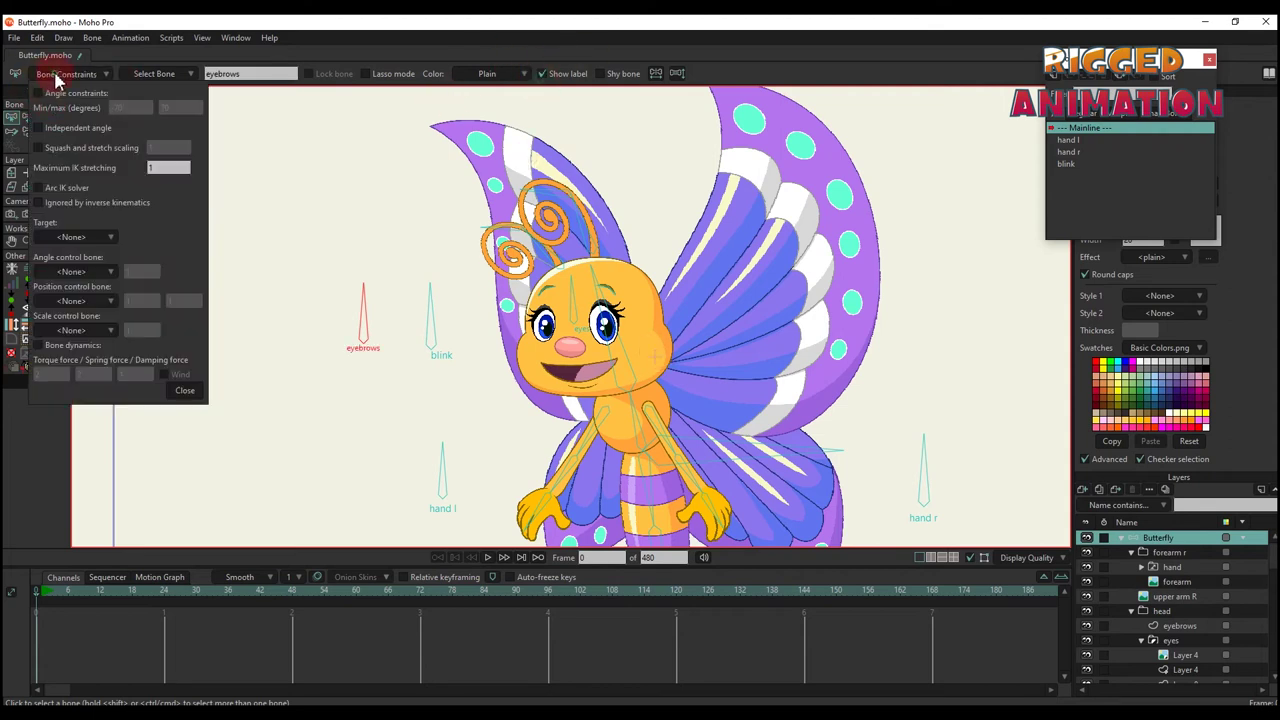
pyautogui.click(184, 391)
# Create an action named eyebrows for the eyebrows bone and rotate that bone to 160° at frame 24
pyautogui.scroll(2, 466, 331)
pyautogui.click(1062, 75)
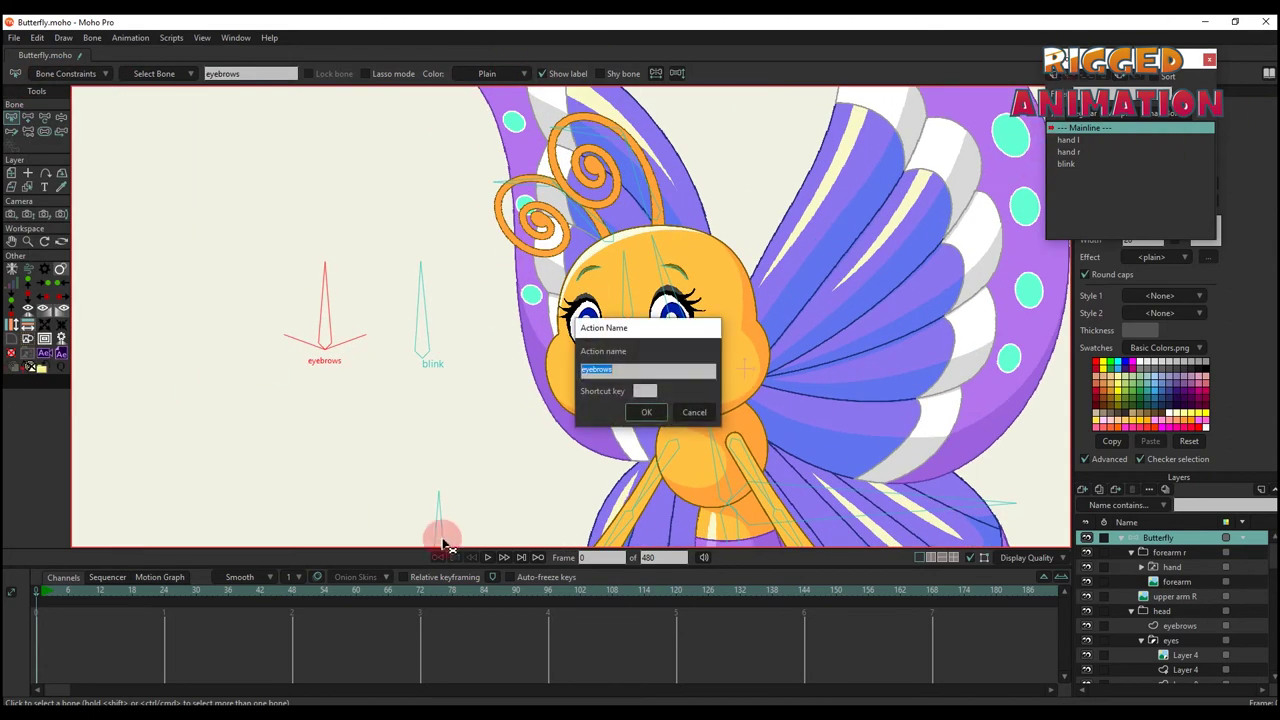
pyautogui.write('eyebrows')
pyautogui.press('Return')
pyautogui.click(164, 591)
pyautogui.press('t')
pyautogui.moveTo(336, 312); pyautogui.dragTo(298, 325)
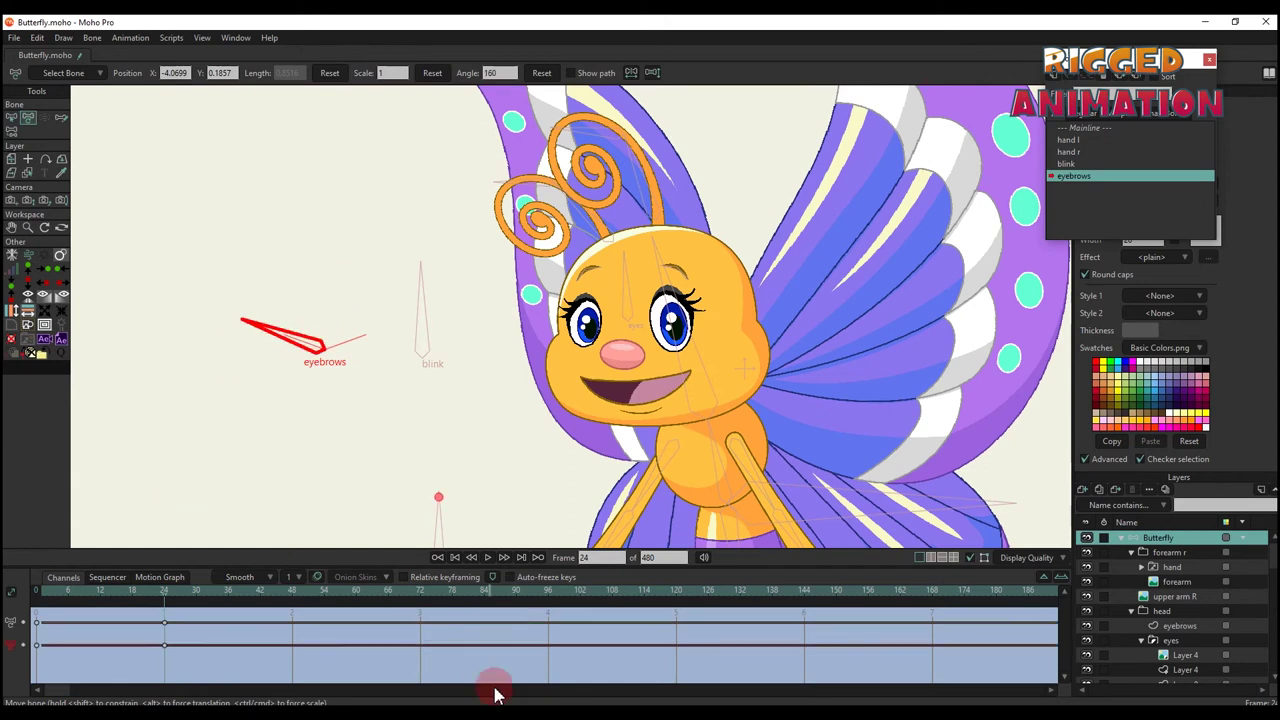
pyautogui.scroll(4, 571, 257)
pyautogui.scroll(-4, 600, 266)
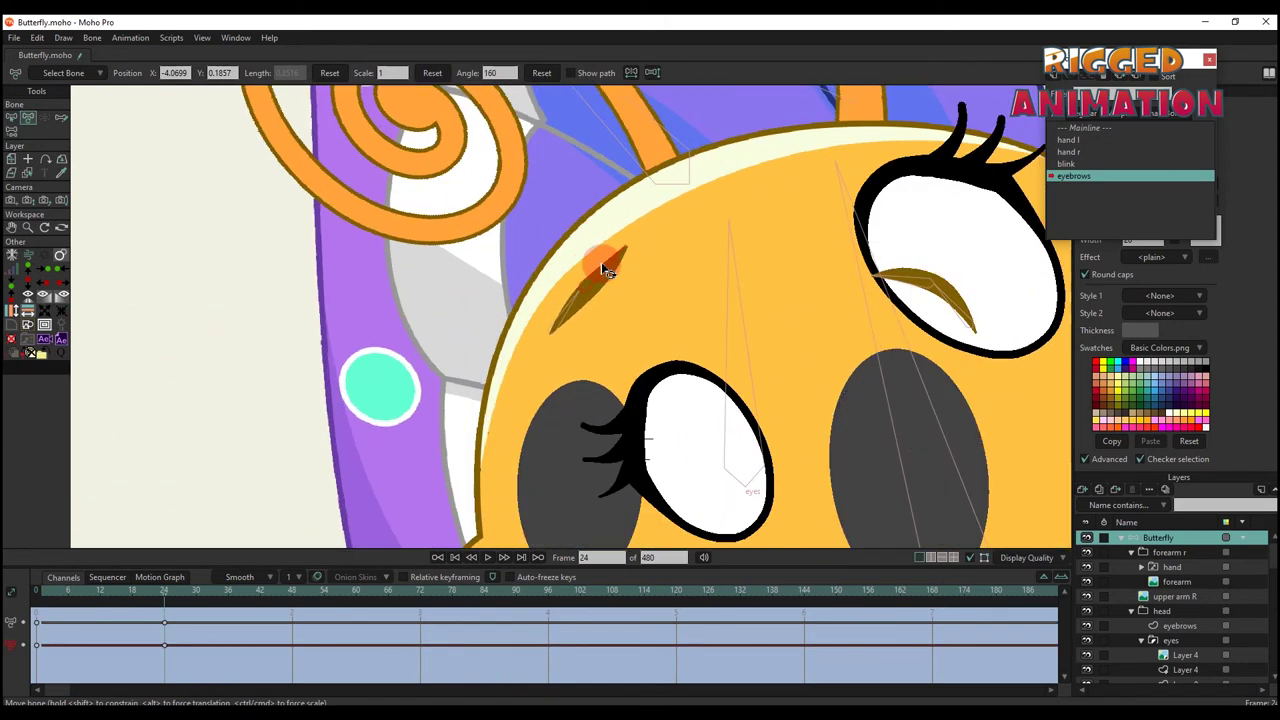
# Return to the main timeline and bind all the points of the eye outline layer to the head bone
pyautogui.click(1085, 128)
pyautogui.scroll(1, 577, 403)
pyautogui.scroll(-4, 577, 403)
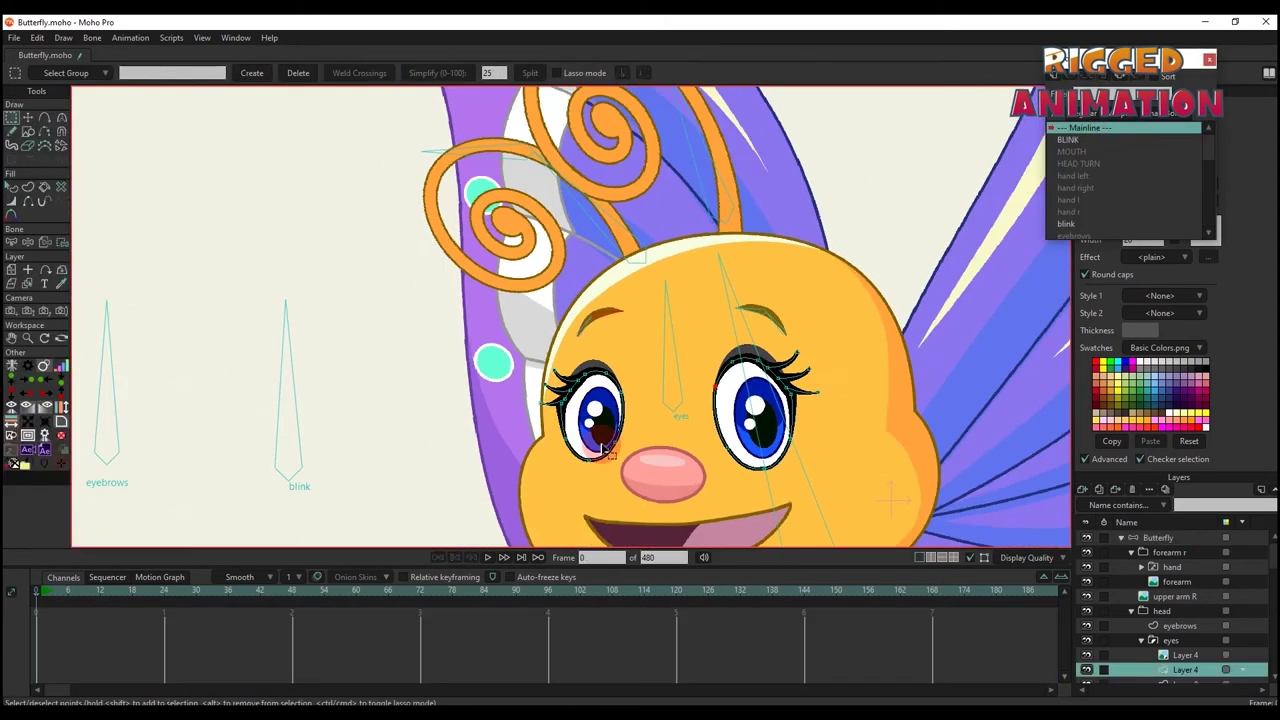
pyautogui.keyDown('ctrl'); pyautogui.keyDown('alt'); pyautogui.click(636, 362); pyautogui.keyUp('alt'); pyautogui.keyUp('ctrl')
pyautogui.click(288, 376)
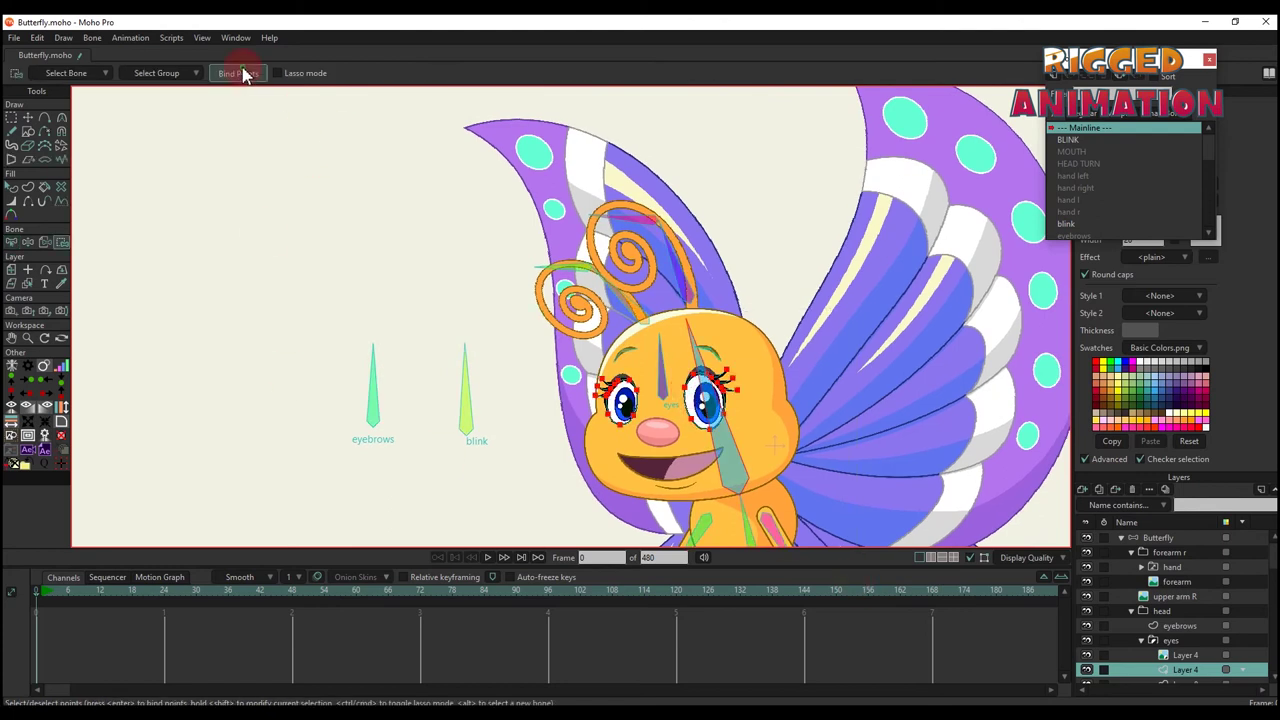
# Rotate the left-hand eyebrow bone at frame 6 to test its effect on the face, and return to frame 0
pyautogui.click(1165, 540)
pyautogui.click(68, 592)
pyautogui.scroll(4, 625, 340)
pyautogui.click(620, 343)
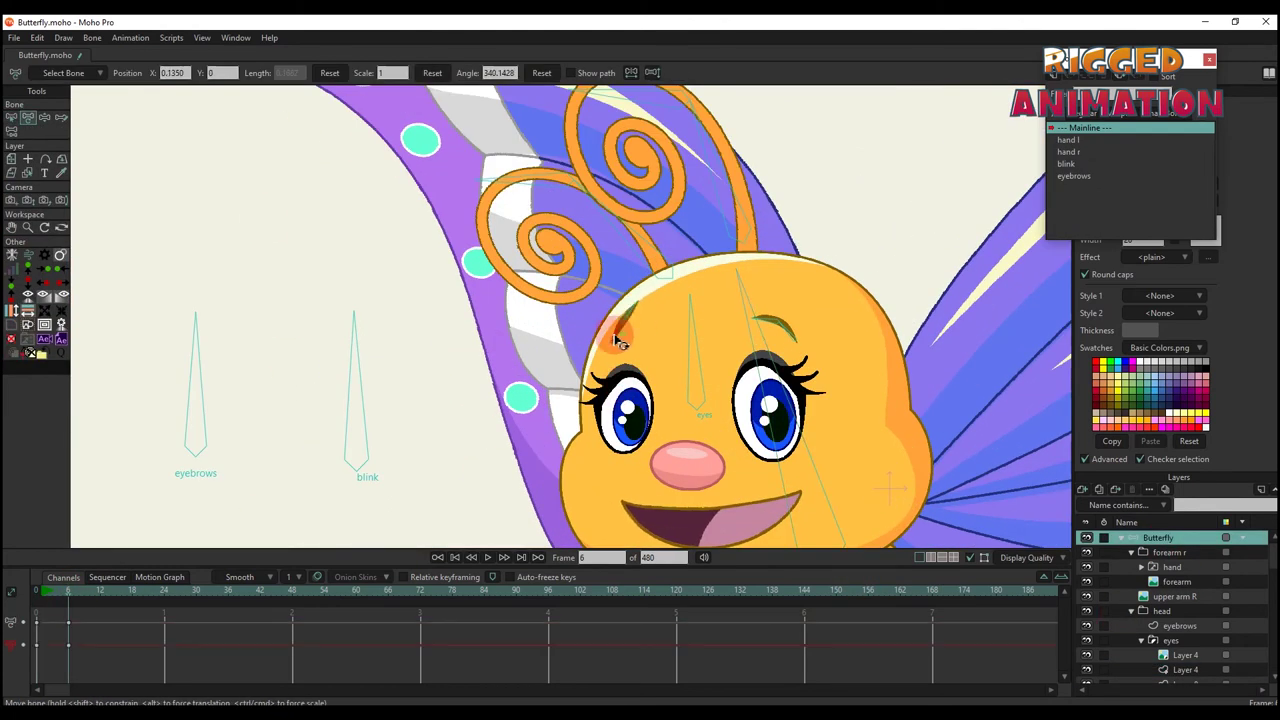
pyautogui.click(36, 591)
# Bind the mouth layer to the head bone
pyautogui.scroll(-3, 1200, 634)
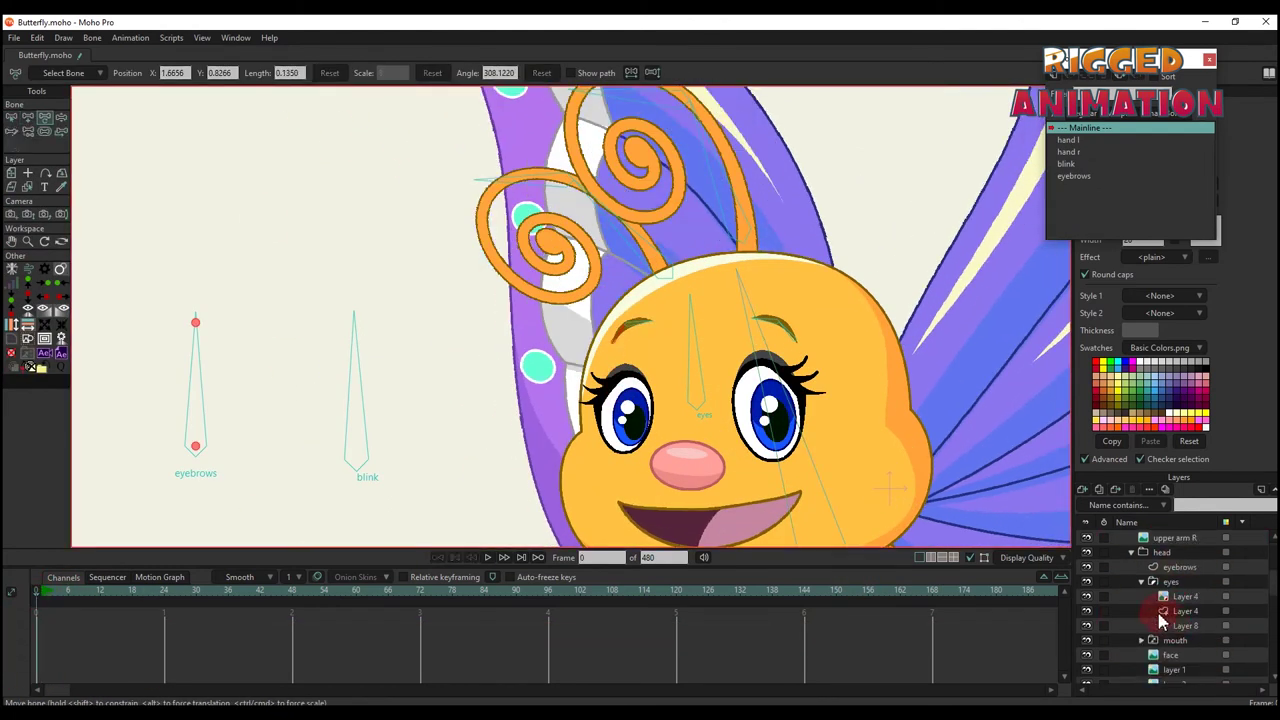
pyautogui.click(1172, 640)
pyautogui.press('b')
pyautogui.click(443, 270)
pyautogui.click(820, 475)
pyautogui.scroll(-4, 820, 475)
pyautogui.scroll(3, 1192, 569)
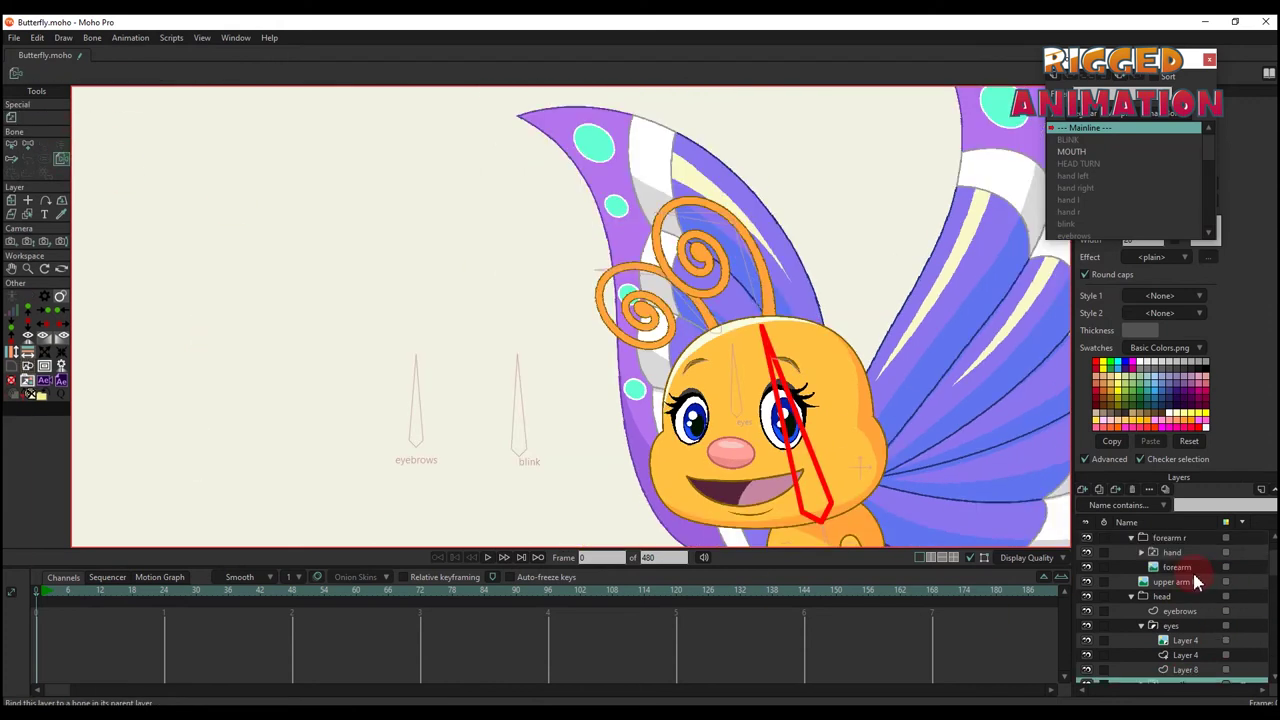
# Reopen the eyebrows action and pose the left-hand eyebrow bones at frame 24 with the inner end raised and outer end flattened
pyautogui.click(1160, 540)
pyautogui.click(390, 396)
pyautogui.click(1060, 177)
pyautogui.doubleClick(1056, 178)
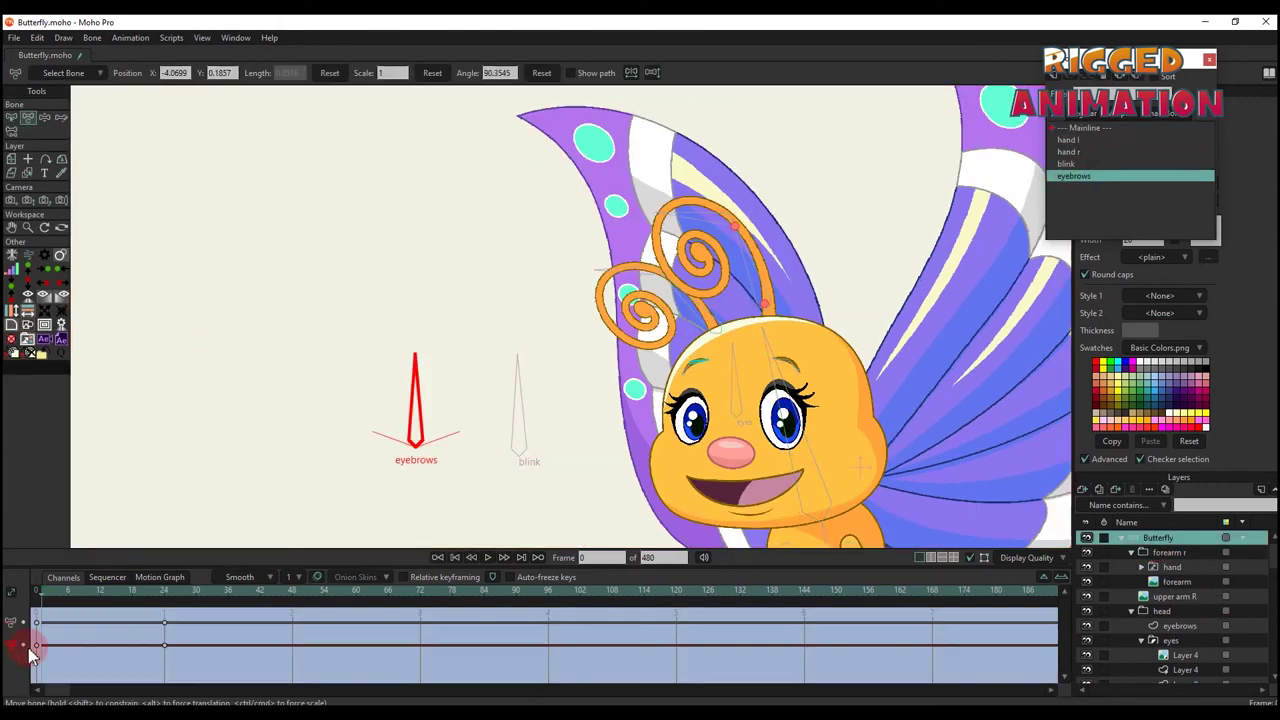
pyautogui.scroll(5, 690, 350)
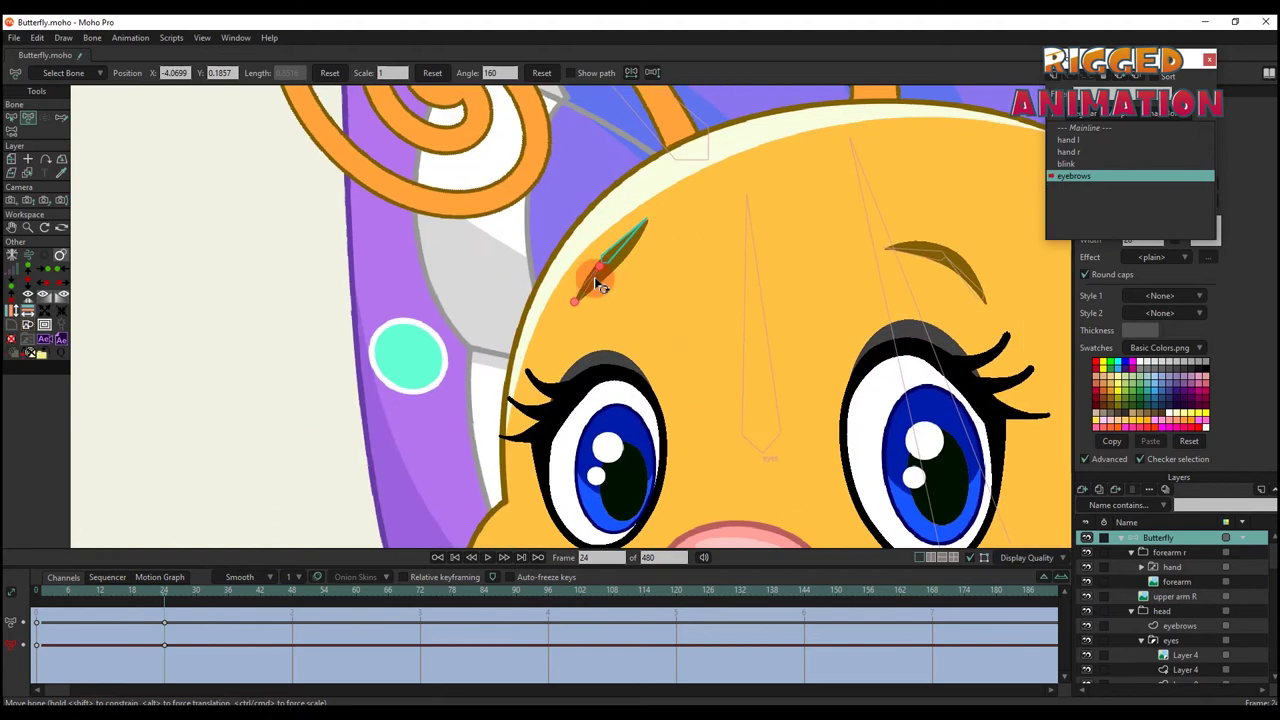
pyautogui.moveTo(635, 250); pyautogui.dragTo(566, 323)
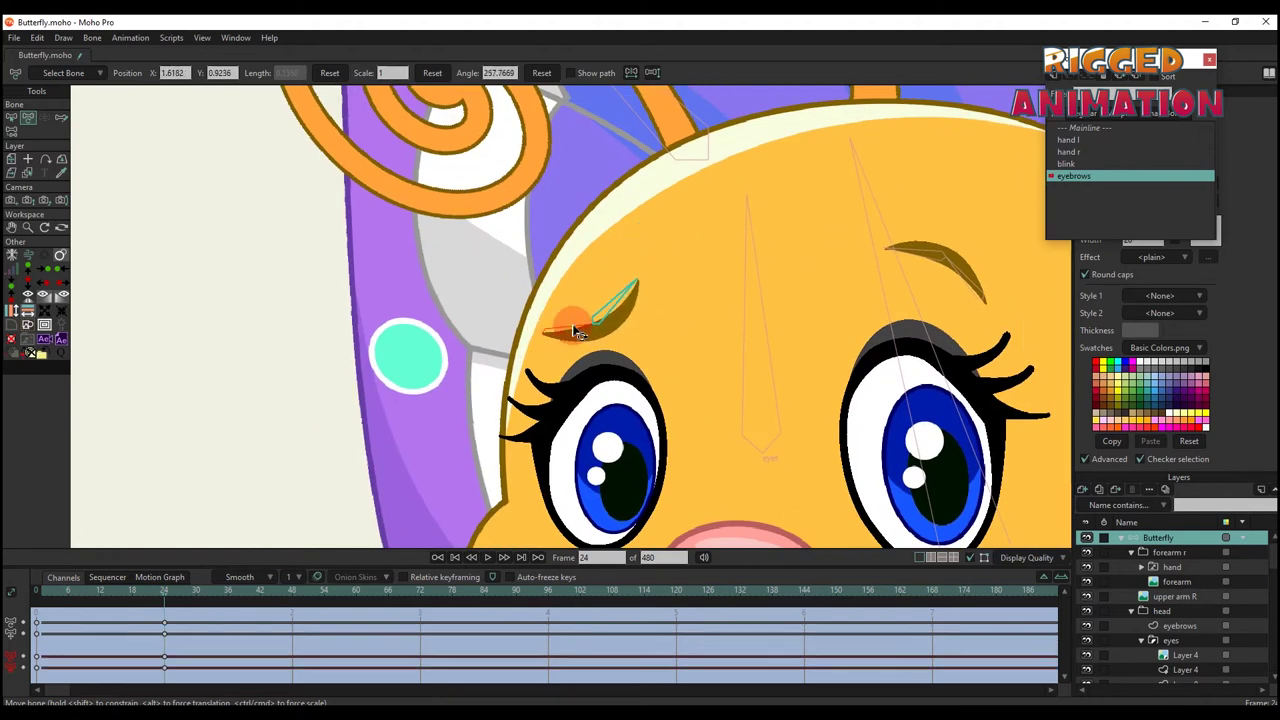
# Pose the right-hand eyebrow bones at frame 24 to mirror the other brow, with the inner end raised
pyautogui.scroll(4, 757, 271)
pyautogui.moveTo(757, 271); pyautogui.dragTo(737, 346)
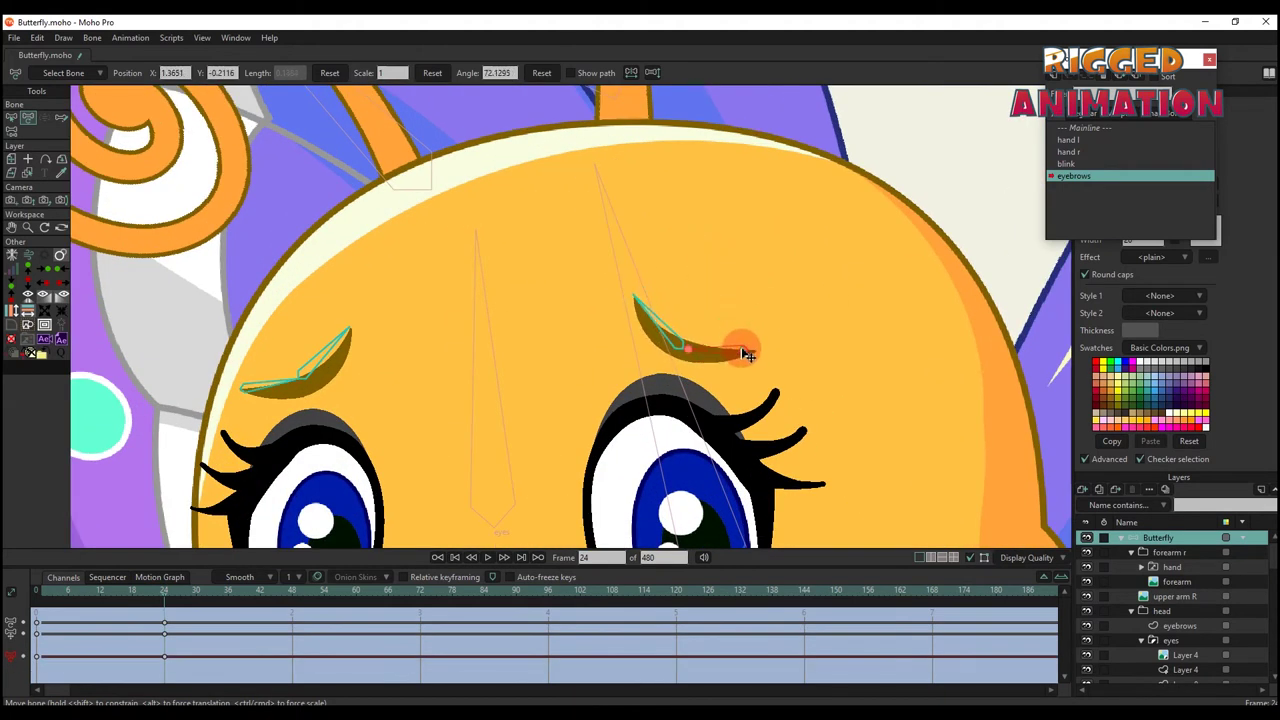
pyautogui.scroll(-3, 714, 357)
pyautogui.scroll(3, 722, 370)
pyautogui.scroll(-6, 809, 294)
# Create a second action named eyebrows 2 for the eyebrows bone and rotate that bone the opposite way at frame 24
pyautogui.click(1080, 127)
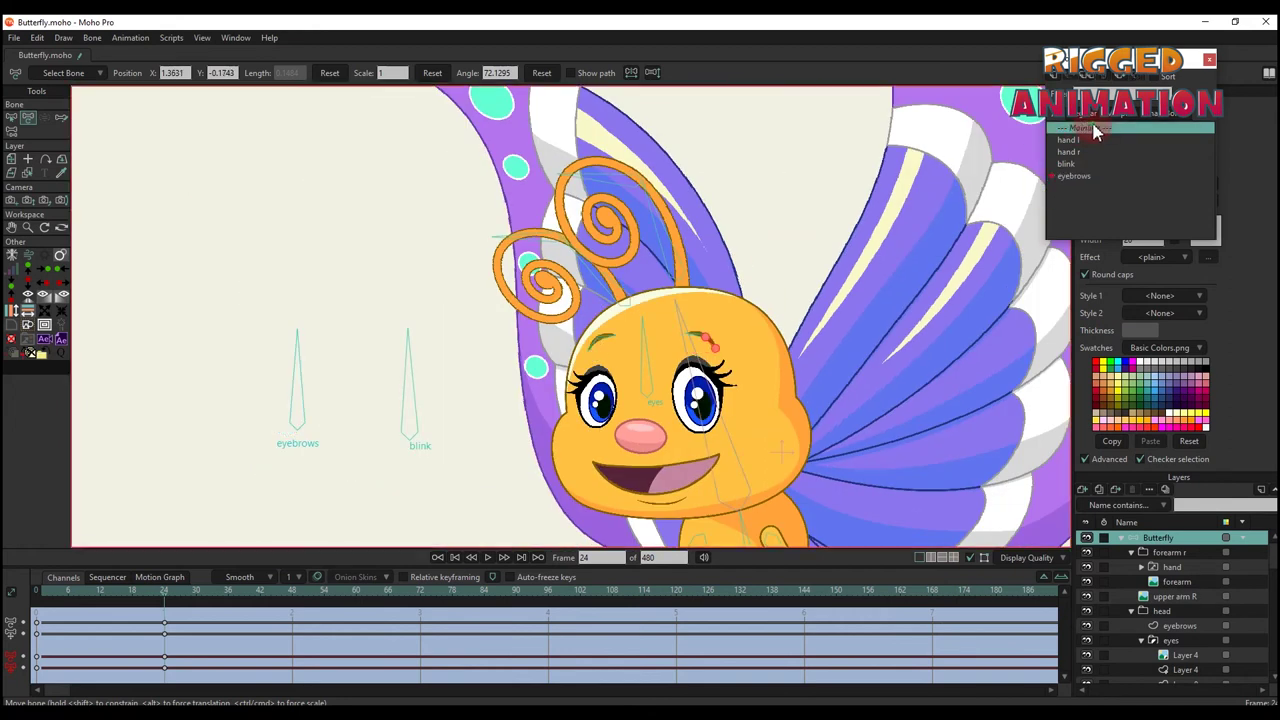
pyautogui.click(318, 371)
pyautogui.click(1058, 80)
pyautogui.click(651, 414)
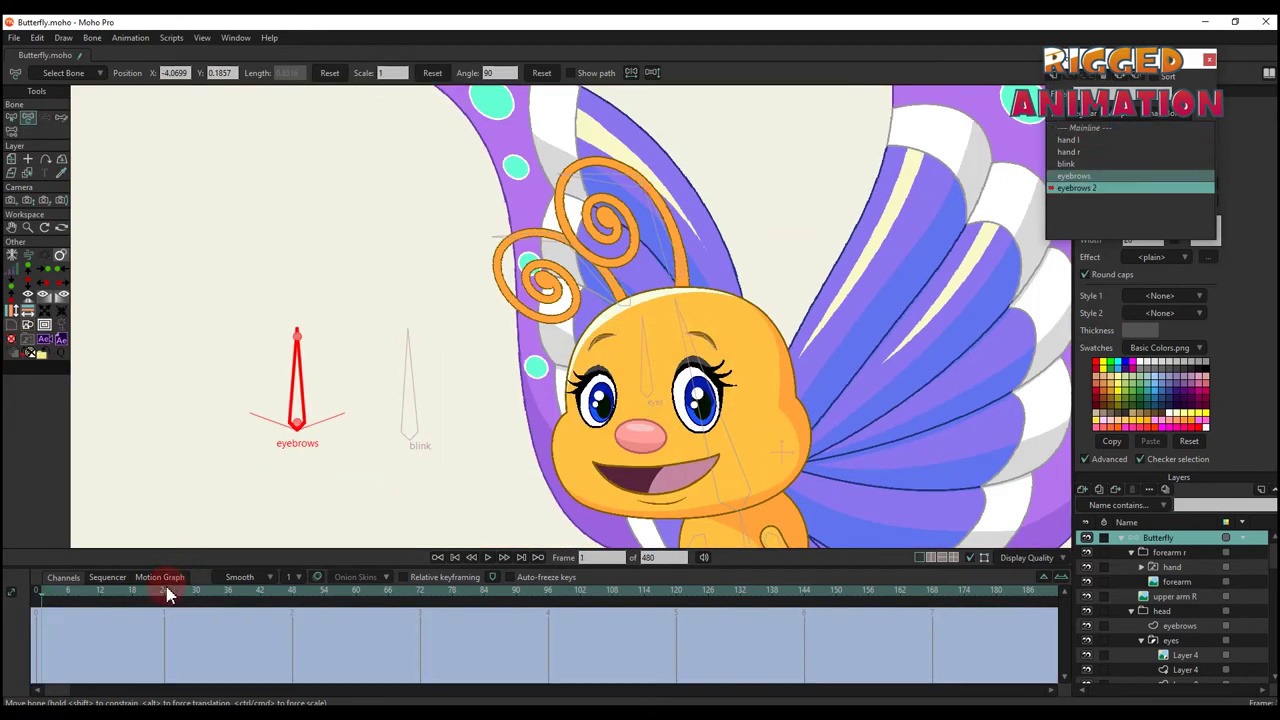
pyautogui.click(164, 590)
pyautogui.moveTo(300, 400); pyautogui.dragTo(360, 486)
# In eyebrows 2, pose both brows' bones at frame 24 into a frown with inner ends lowered and outer ends raised
pyautogui.scroll(5, 643, 283)
pyautogui.moveTo(643, 283); pyautogui.dragTo(643, 352)
pyautogui.scroll(-5, 643, 352)
pyautogui.scroll(5, 820, 290)
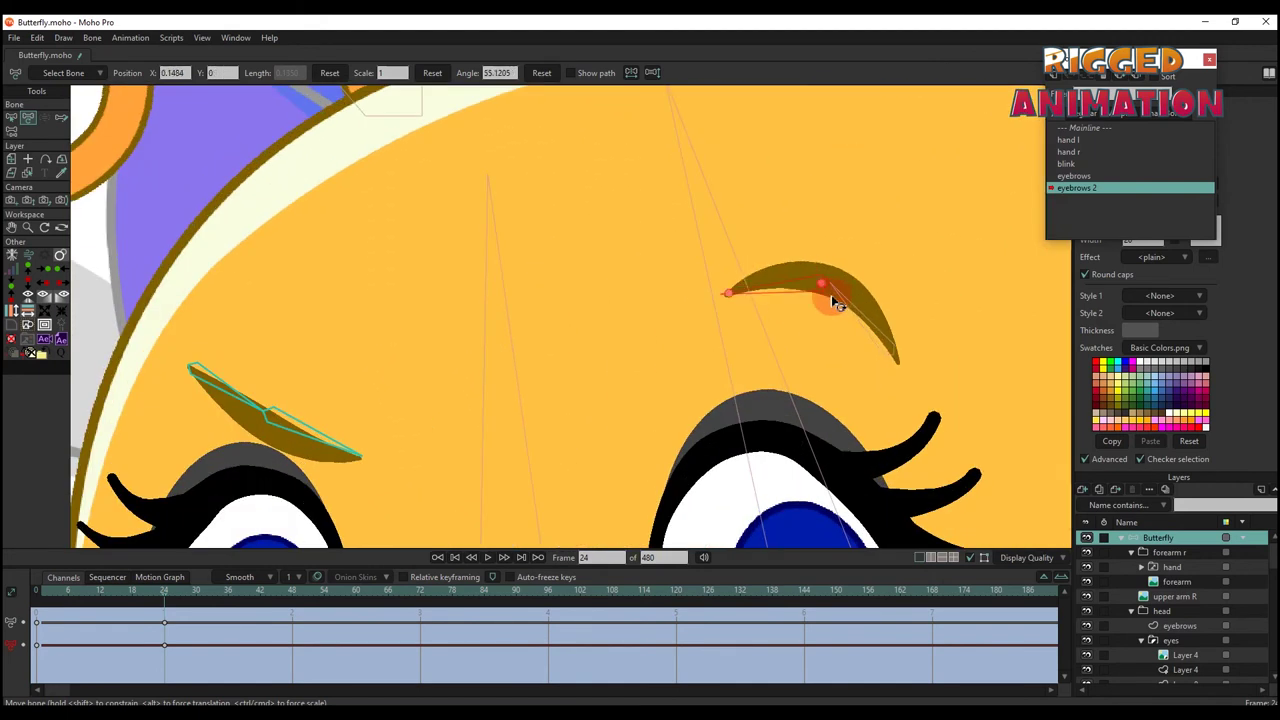
pyautogui.moveTo(829, 291); pyautogui.dragTo(680, 392)
pyautogui.moveTo(737, 357); pyautogui.dragTo(749, 349)
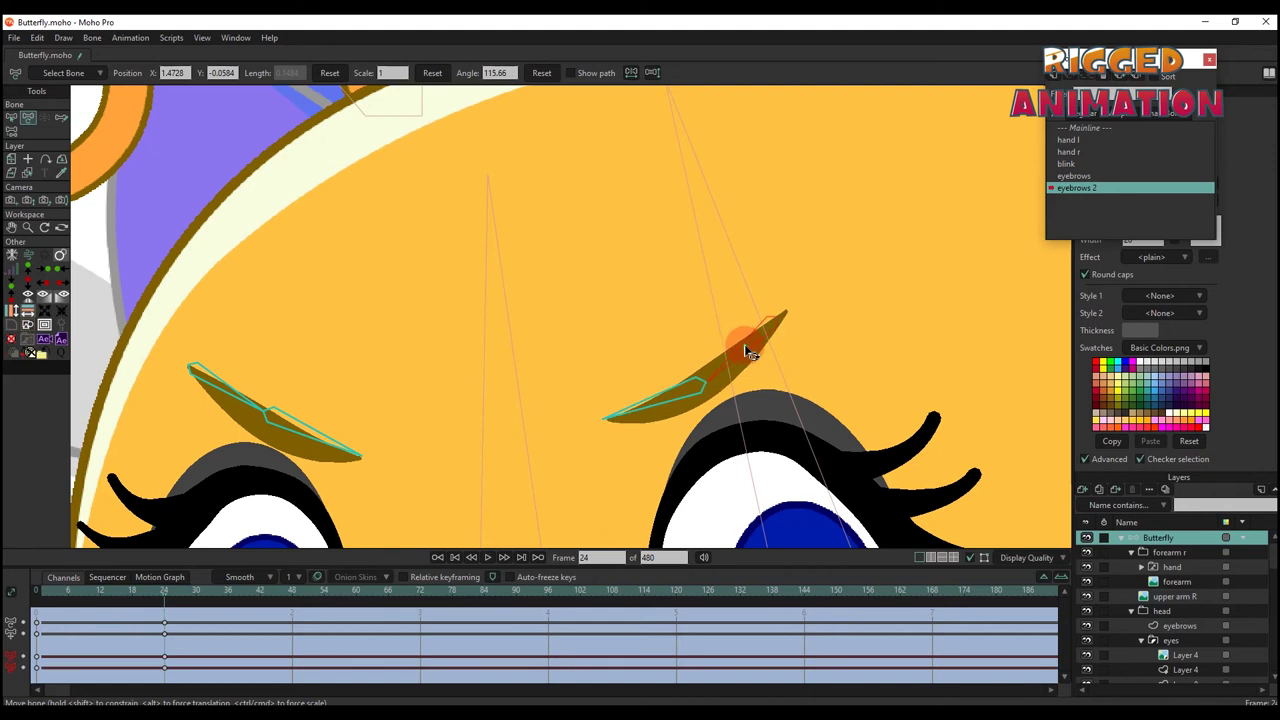
pyautogui.scroll(-5, 749, 349)
# Return to the mainline, test the eyebrows bone, and move the blink bone closer beside it at frame 0
pyautogui.doubleClick(1085, 128)
pyautogui.click(100, 471)
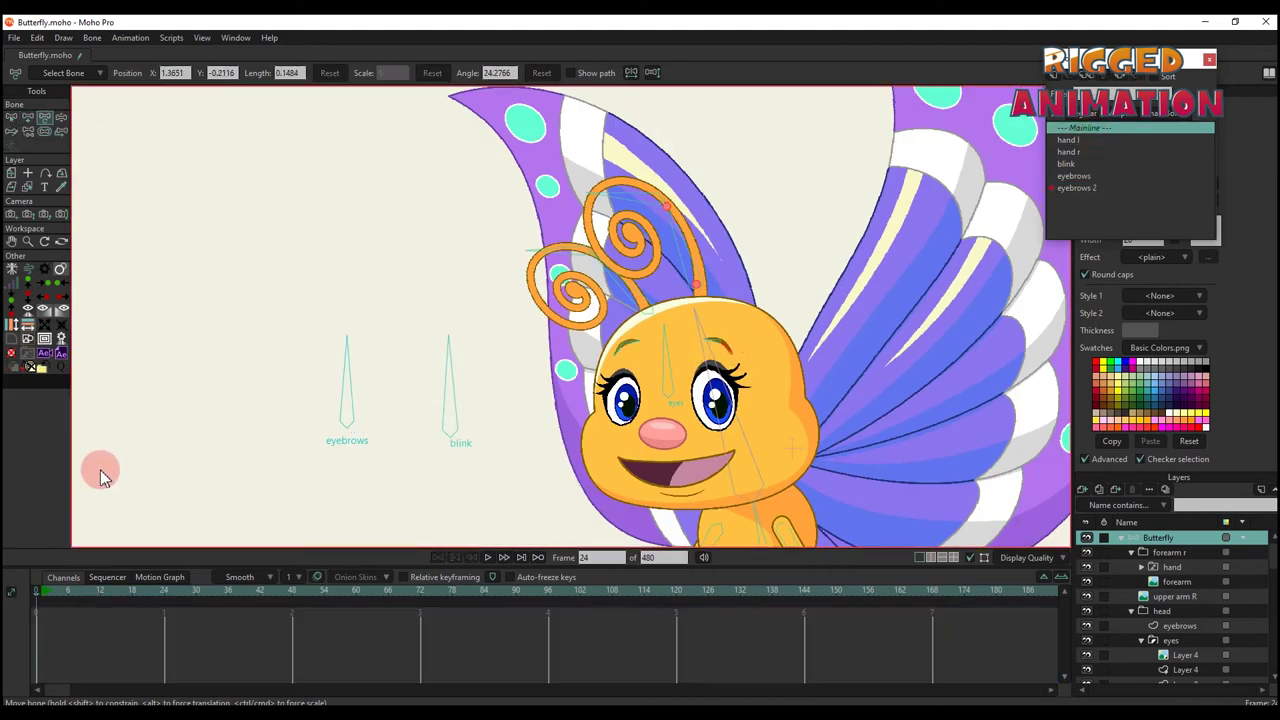
pyautogui.moveTo(329, 380); pyautogui.dragTo(271, 383)
pyautogui.moveTo(474, 389); pyautogui.dragTo(569, 334)
pyautogui.click(38, 597)
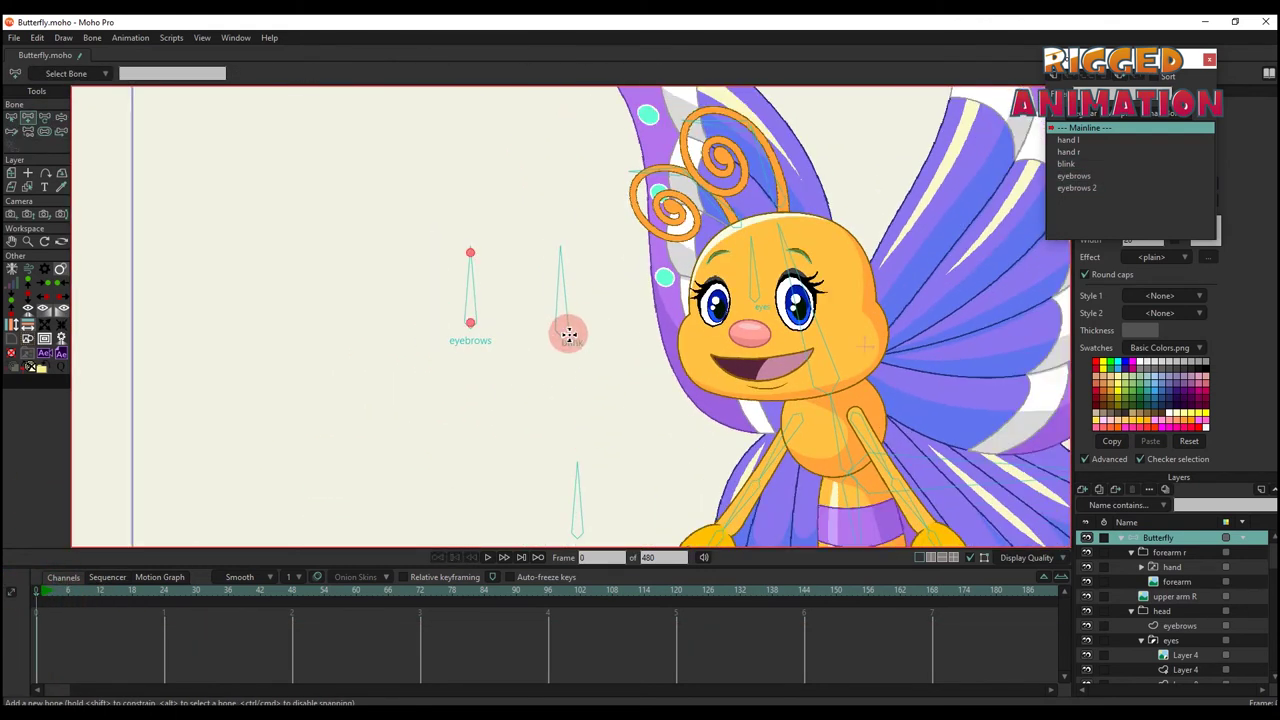
pyautogui.click(537, 330)
# Add a bone beside the blink bone, name it mouth, show its label and constrain its angle to 0–70 degrees
pyautogui.press('a')
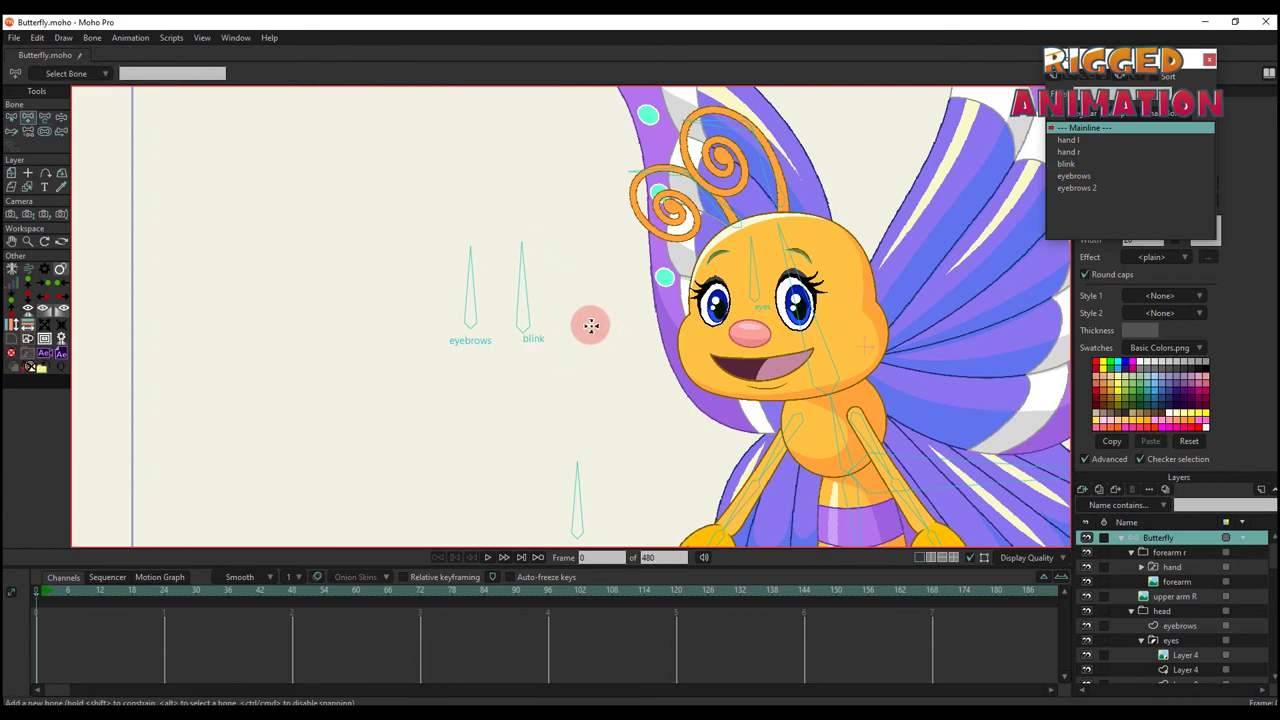
pyautogui.press('z')
pyautogui.click(222, 75)
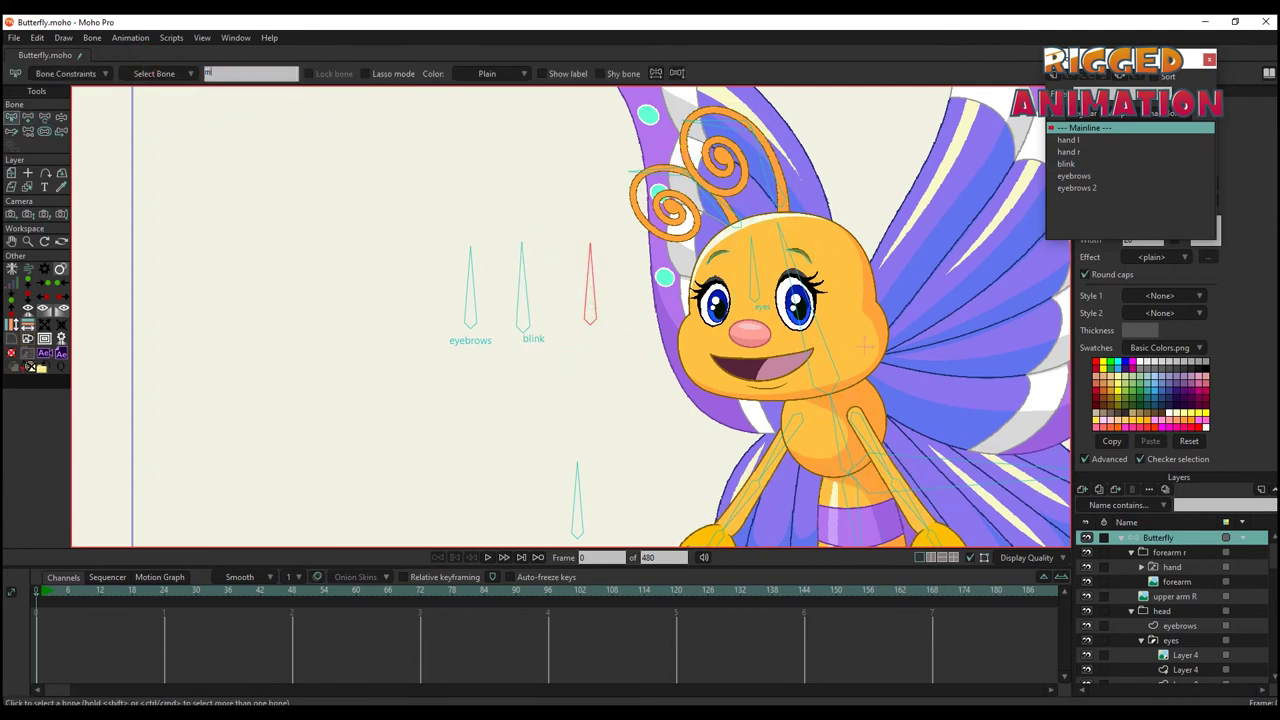
pyautogui.click(55, 75)
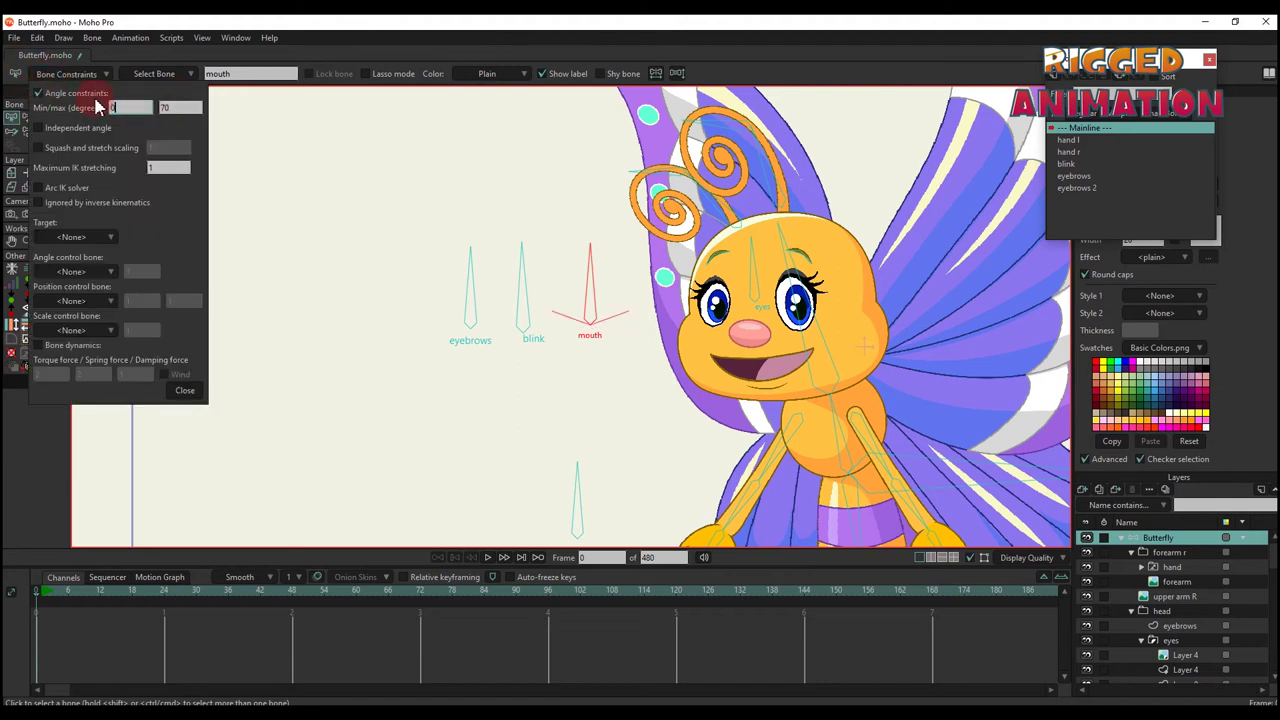
pyautogui.click(185, 389)
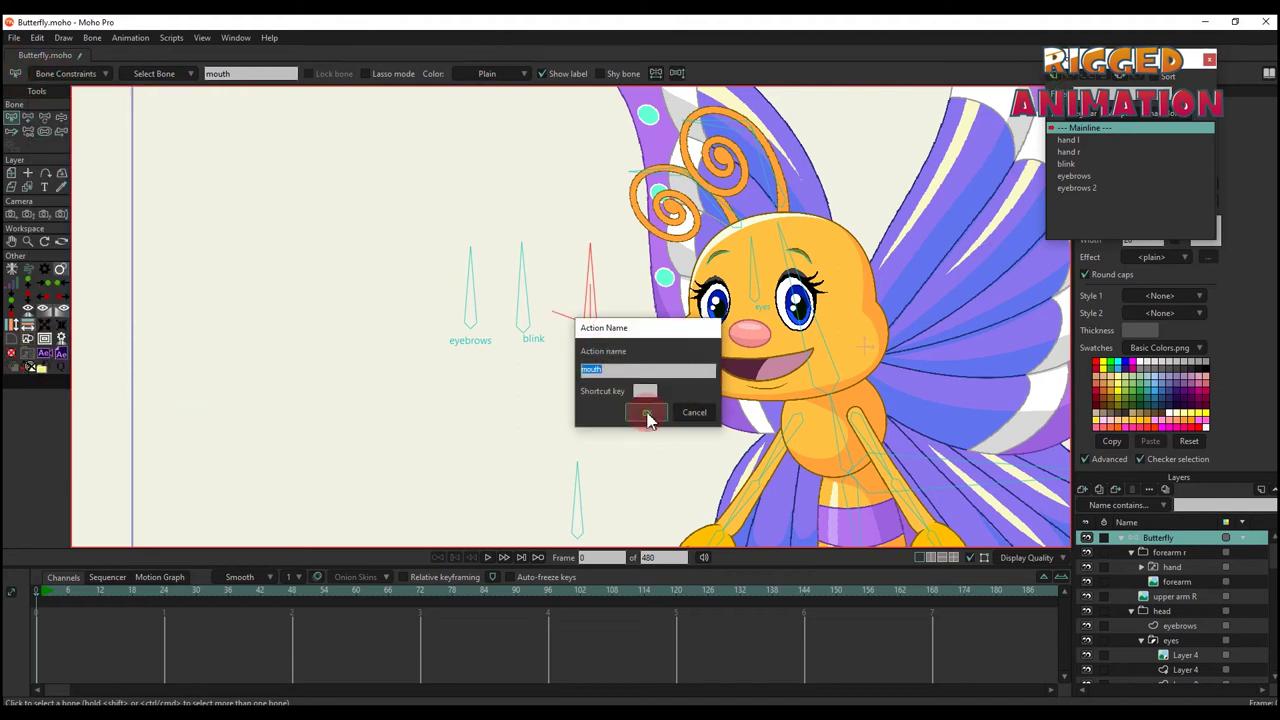
# Create an action named mouth and rotate the mouth bone to its 160-degree limit at frame 24
pyautogui.click(648, 413)
pyautogui.click(165, 590)
pyautogui.moveTo(571, 286); pyautogui.dragTo(518, 296)
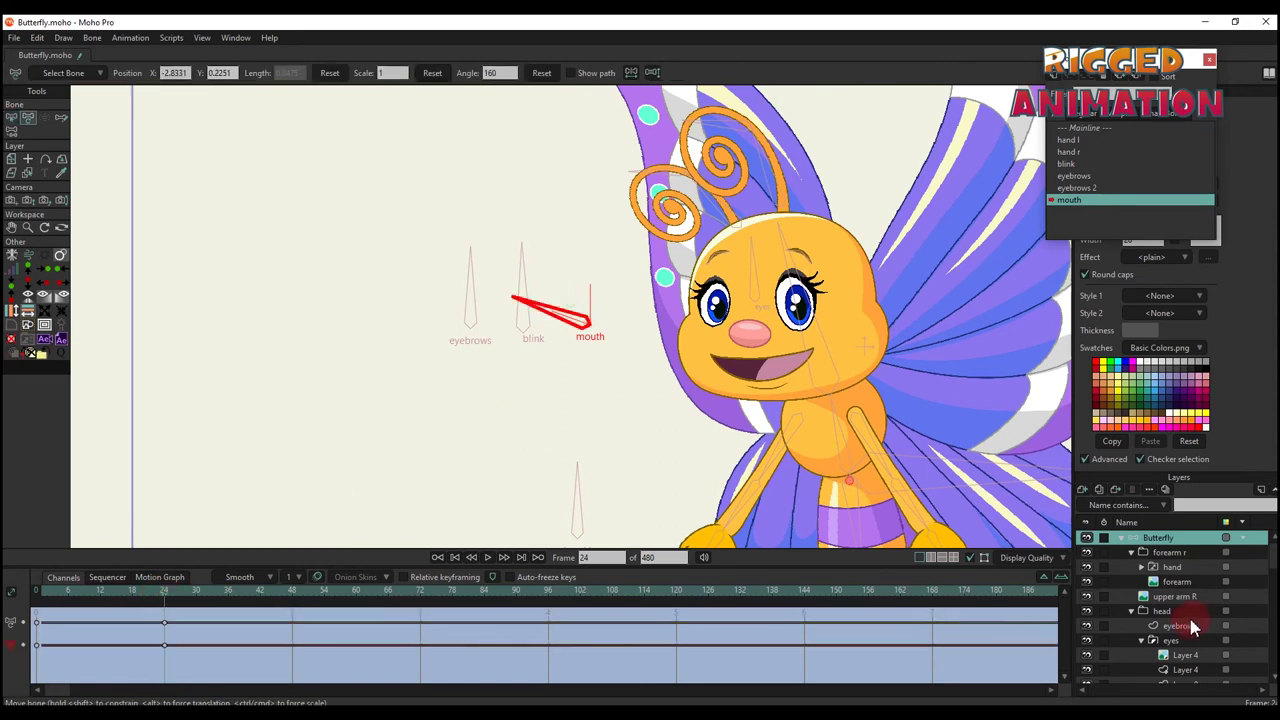
# Switch the mouth layer to the closed smile, Layer 5, at frame 24 of the mouth action
pyautogui.click(1194, 622)
pyautogui.rightClick(1208, 622)
pyautogui.click(1138, 229)
pyautogui.scroll(2, 1138, 229)
# Return to the mainline, reselect the Butterfly layer and rotate the mouth bone to test the mouth switch
pyautogui.doubleClick(1090, 128)
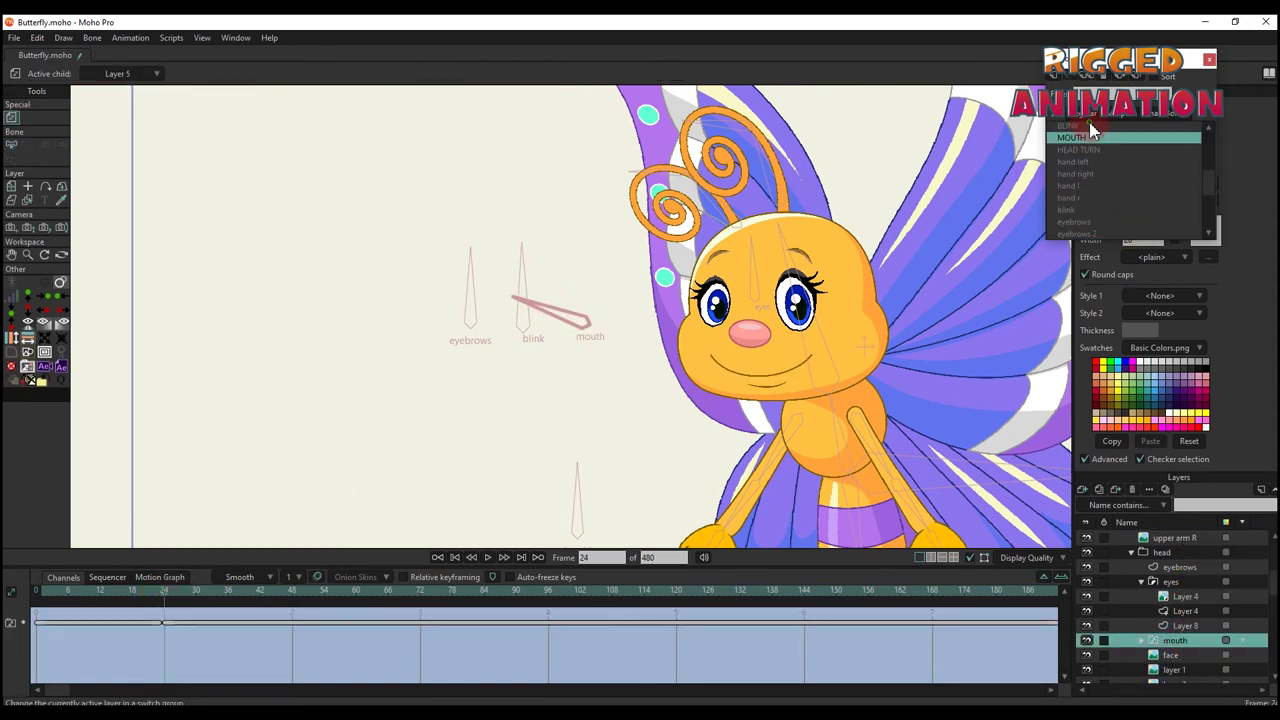
pyautogui.scroll(2, 1157, 560)
pyautogui.click(1157, 537)
pyautogui.click(52, 591)
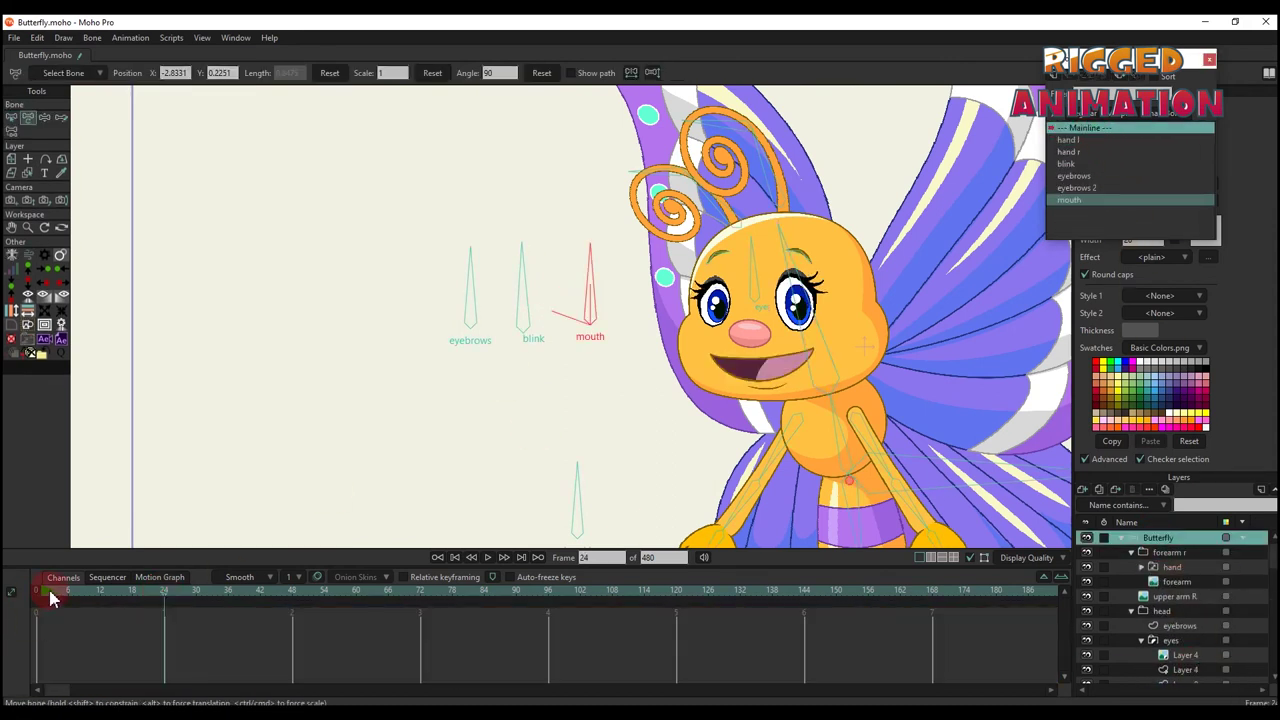
pyautogui.moveTo(580, 286); pyautogui.dragTo(575, 250)
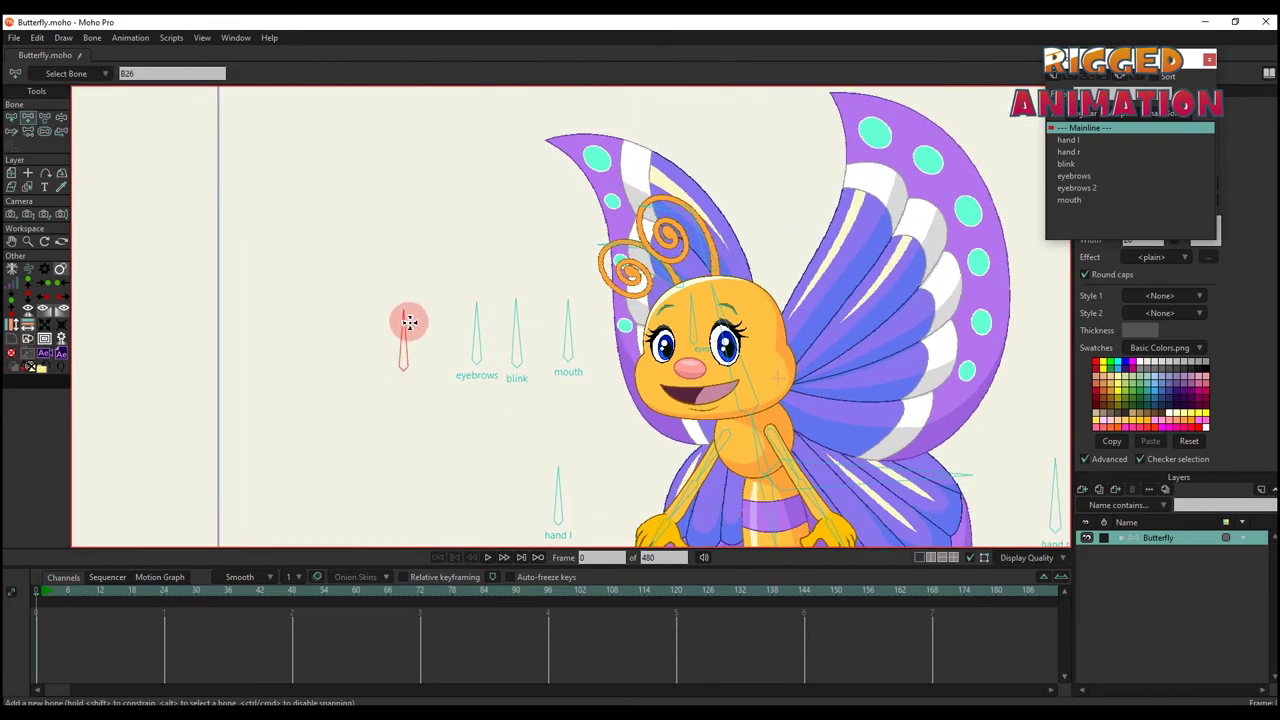
# Name the new bone beside the eyebrows bone head turn, show its label and constrain its angle to -70–0 degrees
pyautogui.press('z')
pyautogui.scroll(-3, 330, 380)
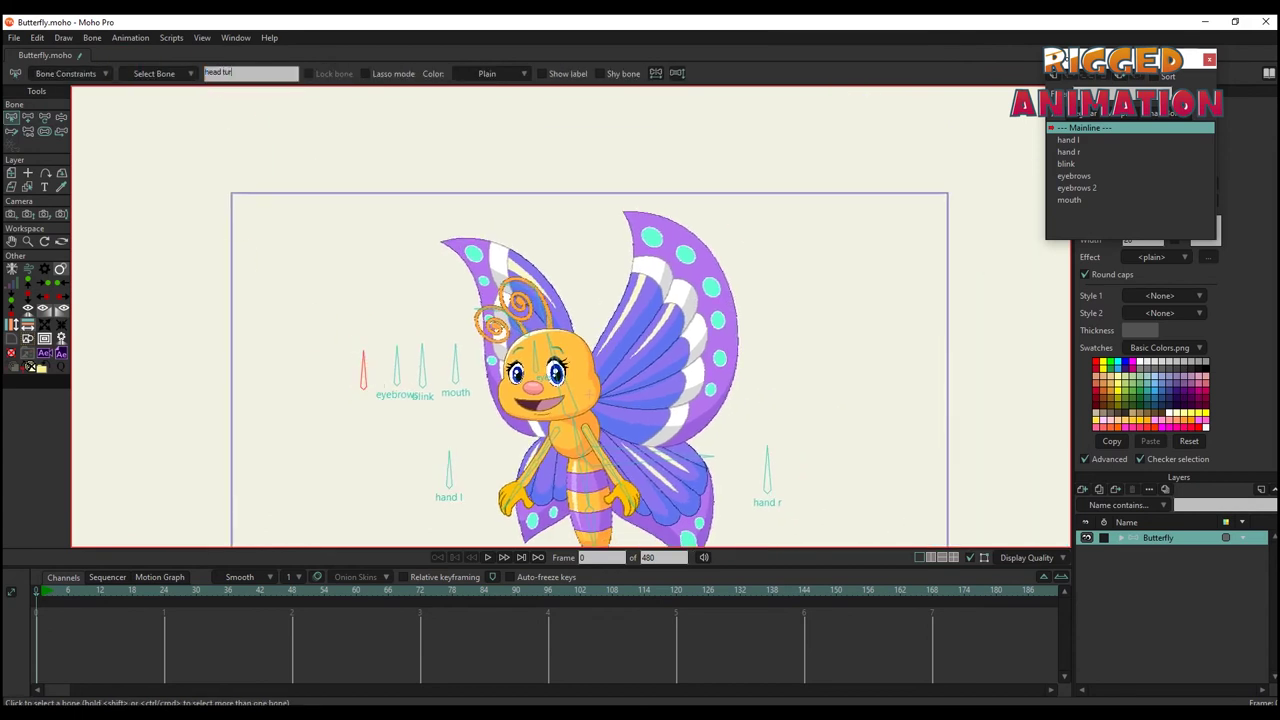
pyautogui.click(60, 74)
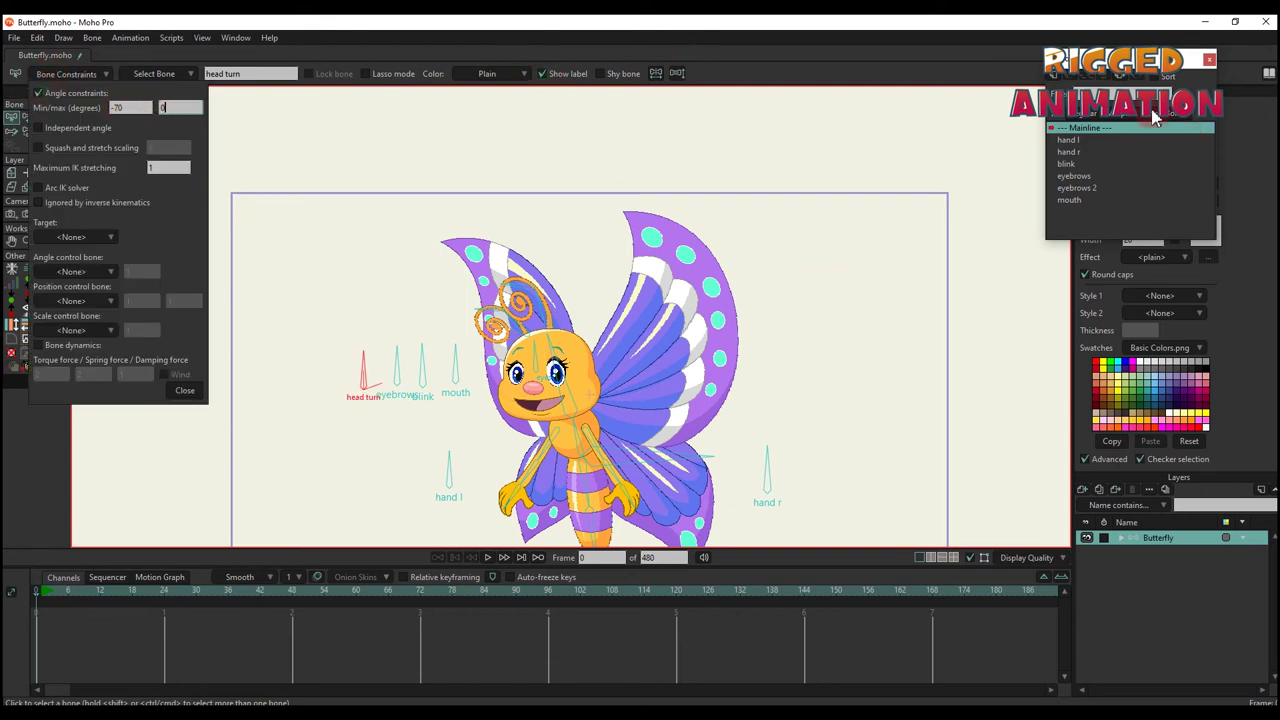
# Create an action named head turn and rotate the head turn bone to 20 degrees at frame 24
pyautogui.click(1064, 79)
pyautogui.click(645, 410)
pyautogui.click(164, 591)
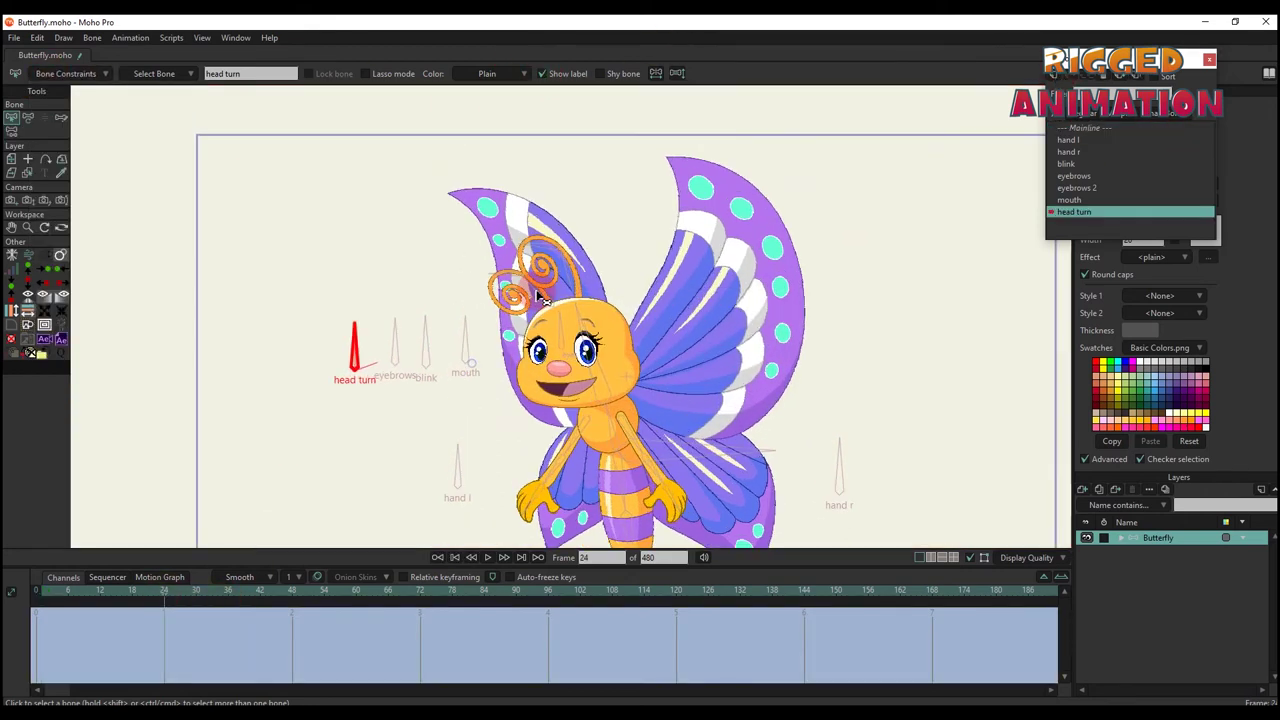
pyautogui.scroll(1, 540, 297)
pyautogui.press('t')
pyautogui.moveTo(296, 362); pyautogui.dragTo(372, 362)
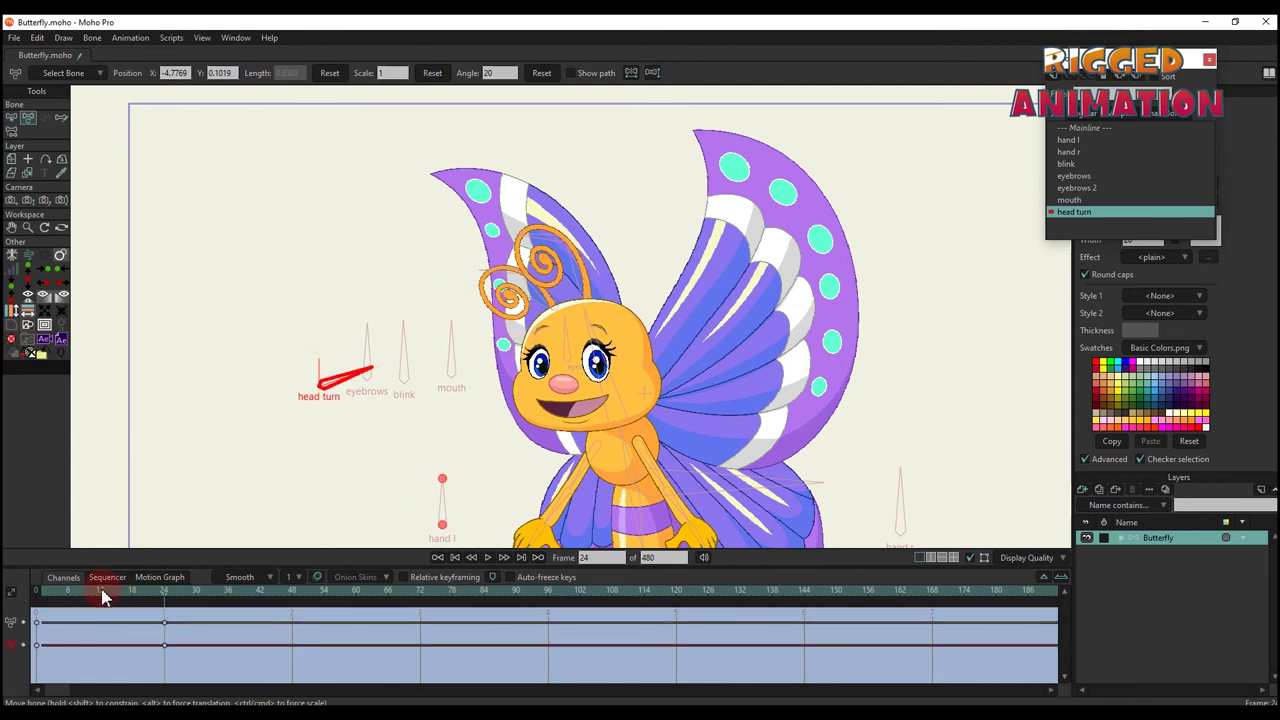
# In the head turn action, flip the head bone and scale it to 0.9346 at frame 12, and reset its scale at frame 24
pyautogui.moveTo(617, 375); pyautogui.dragTo(630, 340)
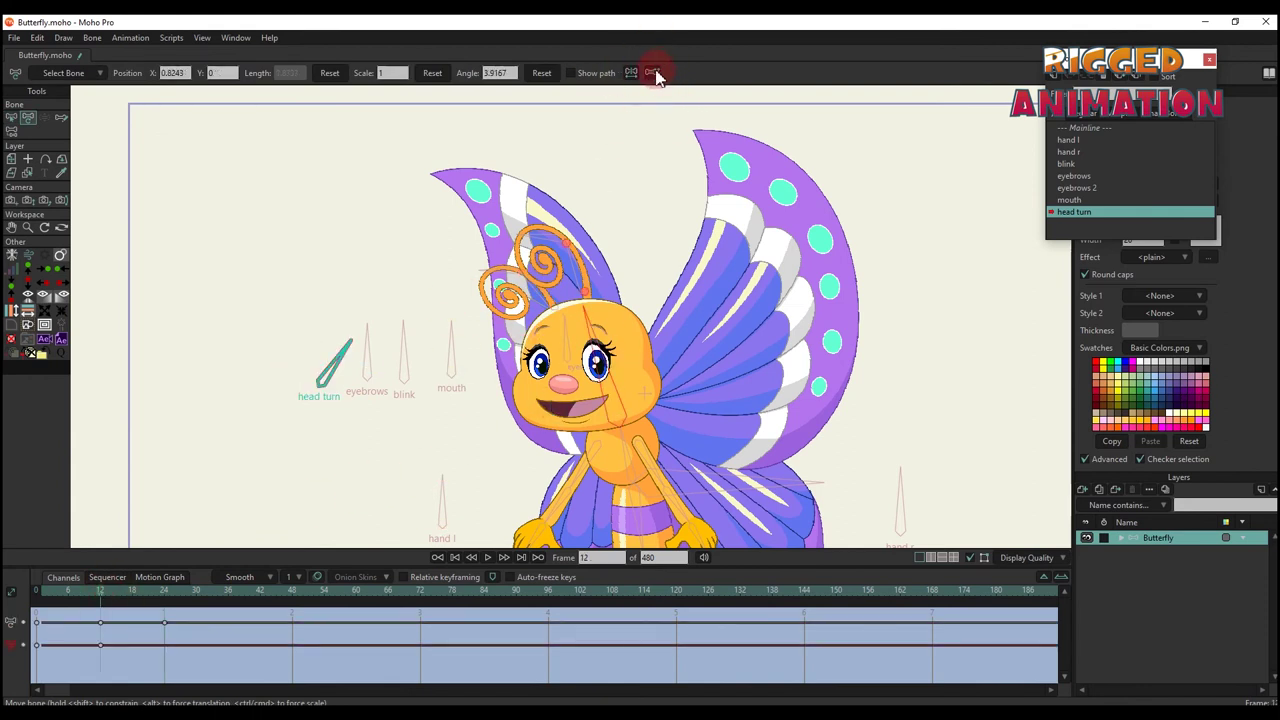
pyautogui.click(97, 591)
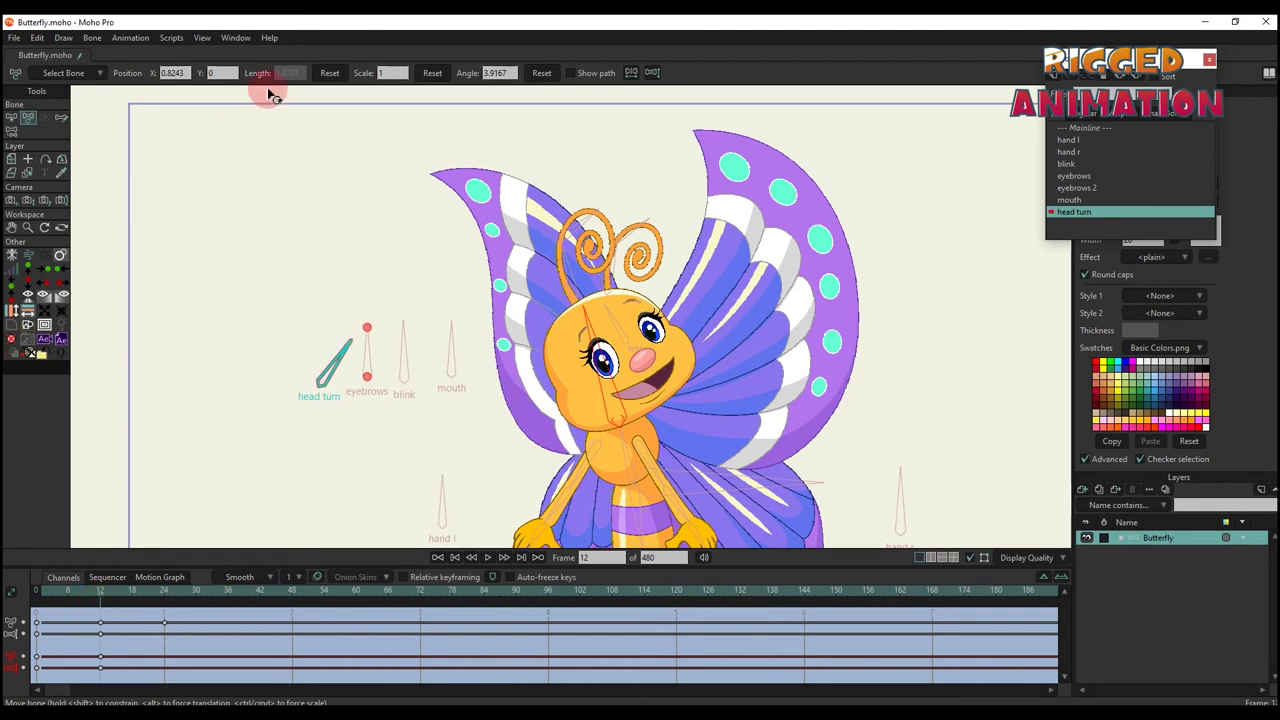
pyautogui.moveTo(577, 337); pyautogui.dragTo(580, 350)
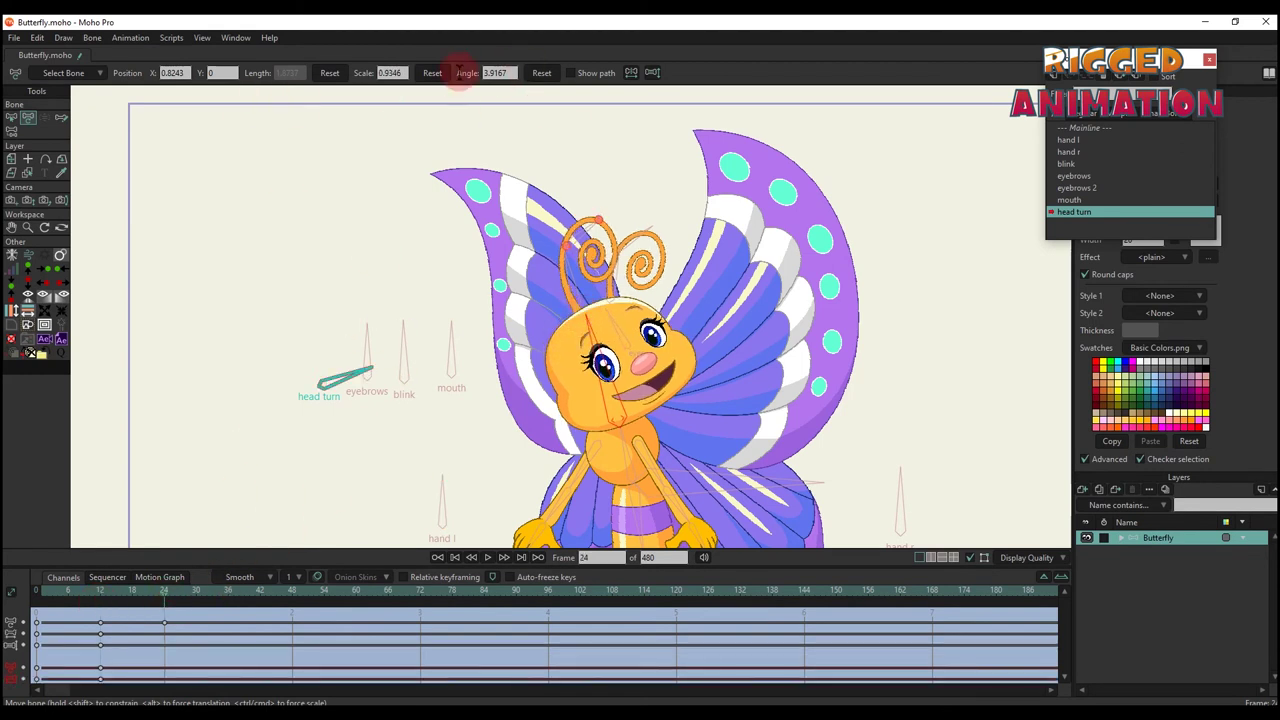
pyautogui.click(201, 527)
# Key a blink into the head turn: blink bone at rest at frame 6, 160.9796 degrees at frame 12, and 90.9796 at frame 18
pyautogui.click(68, 598)
pyautogui.click(401, 350)
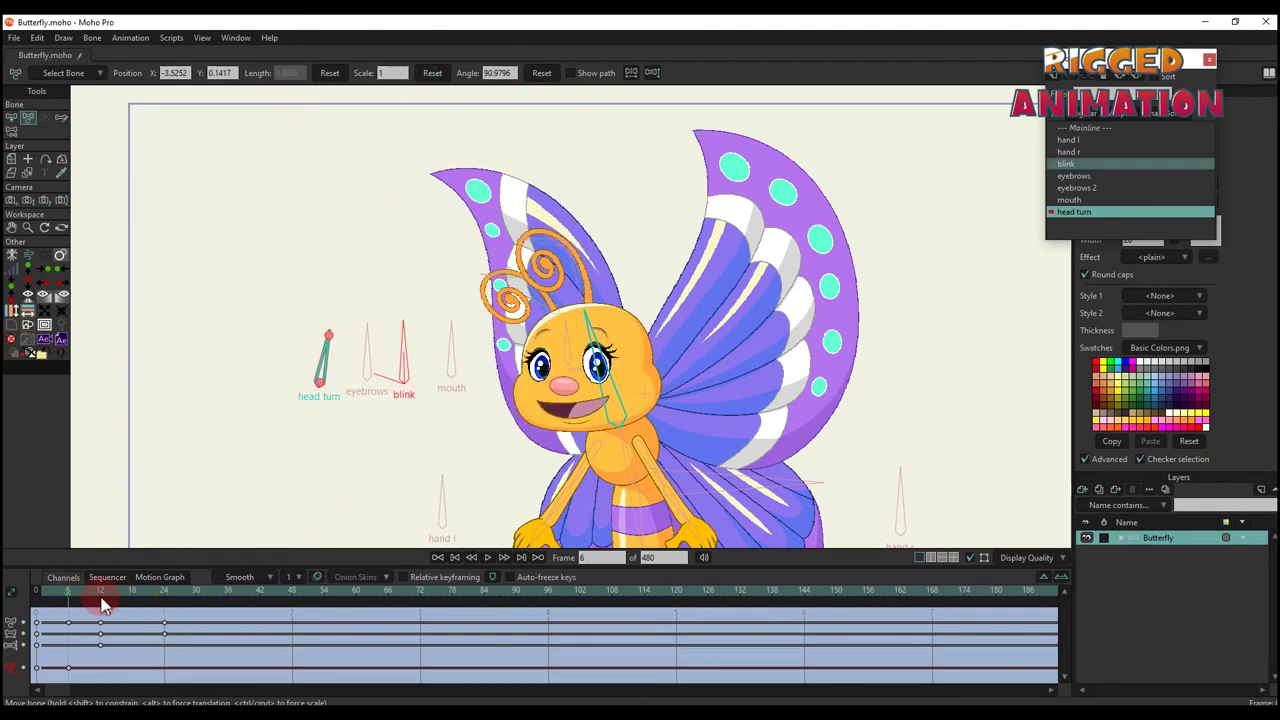
pyautogui.click(97, 591)
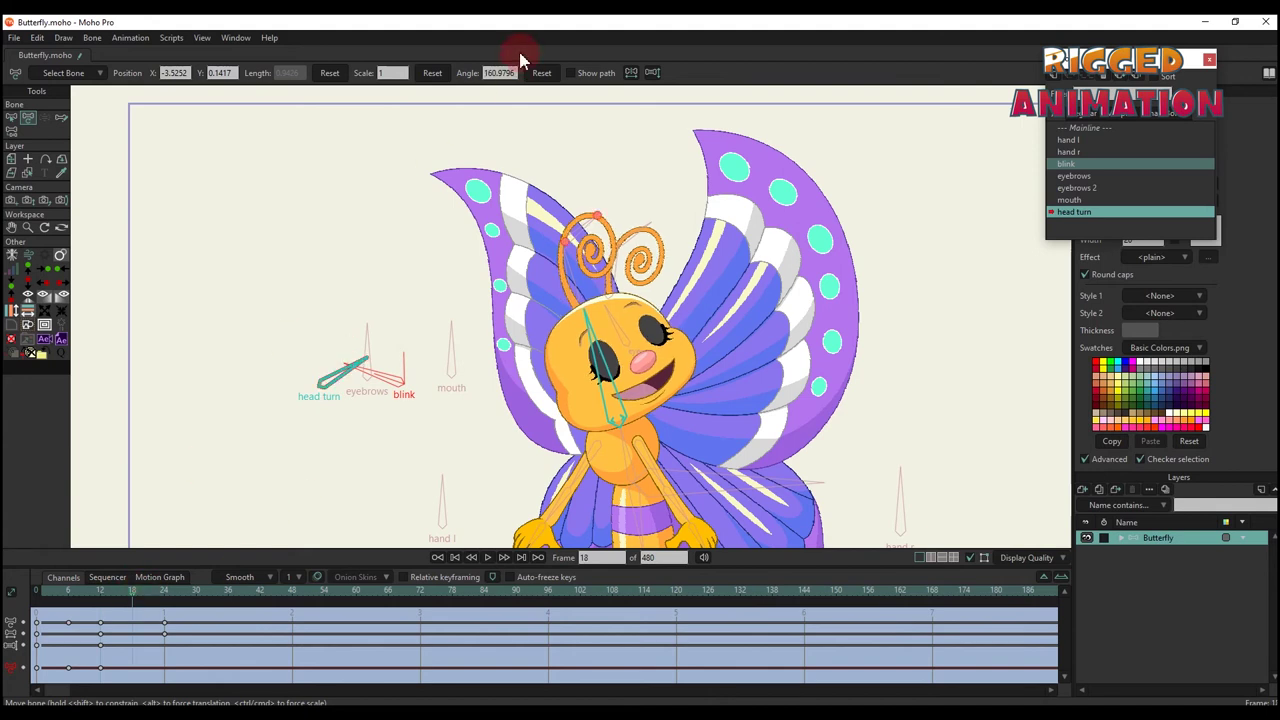
pyautogui.click(186, 534)
pyautogui.moveTo(86, 606); pyautogui.dragTo(185, 591)
pyautogui.click(940, 290)
# Return to the mainline and rotate the head turn bone at frame 24 to test the turn
pyautogui.click(1088, 129)
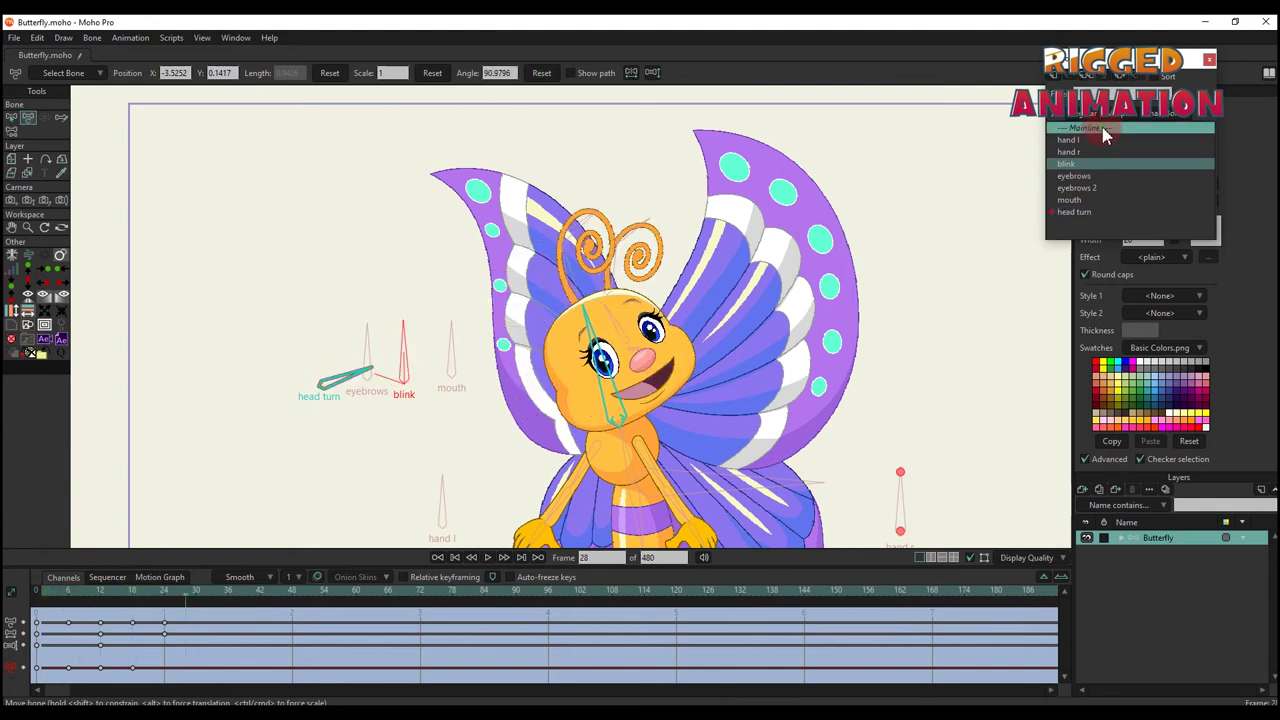
pyautogui.click(48, 610)
pyautogui.click(462, 304)
pyautogui.click(399, 320)
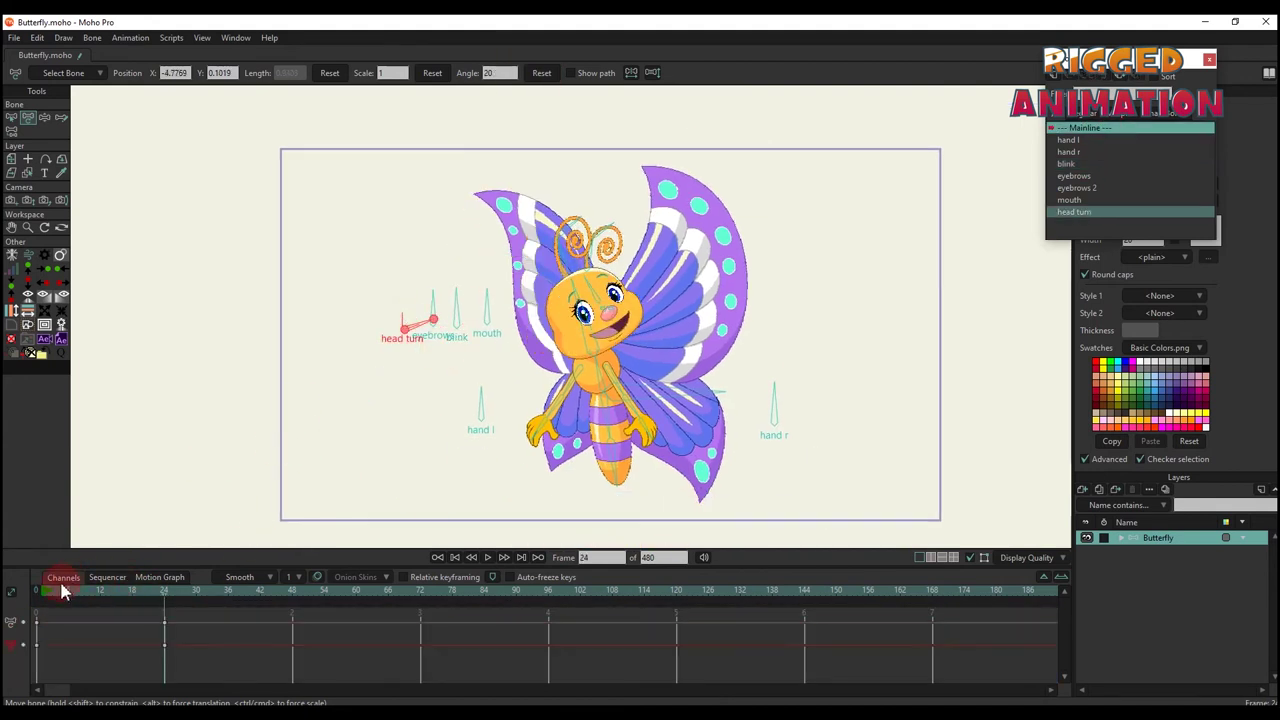
pyautogui.click(58, 594)
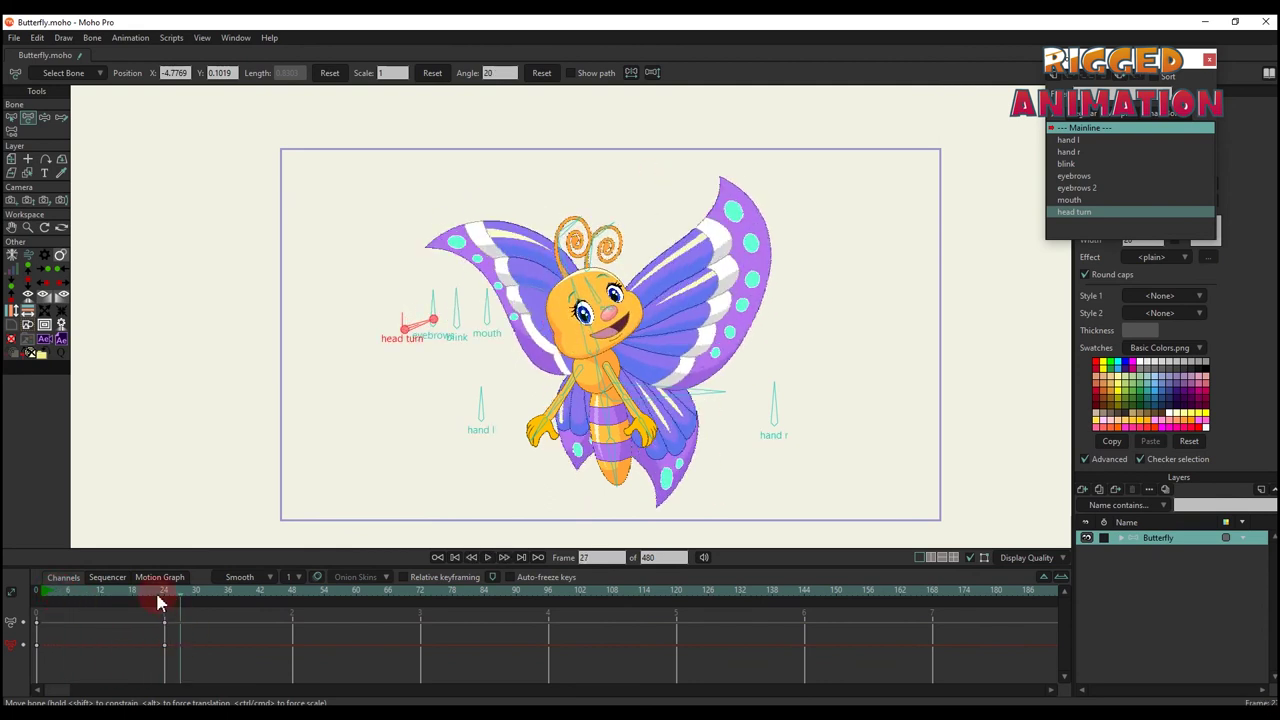
# At frame 8 on the mainline, tilt the body into a near-horizontal flying pose and bend the arms
pyautogui.click(81, 595)
pyautogui.moveTo(603, 393); pyautogui.dragTo(583, 374)
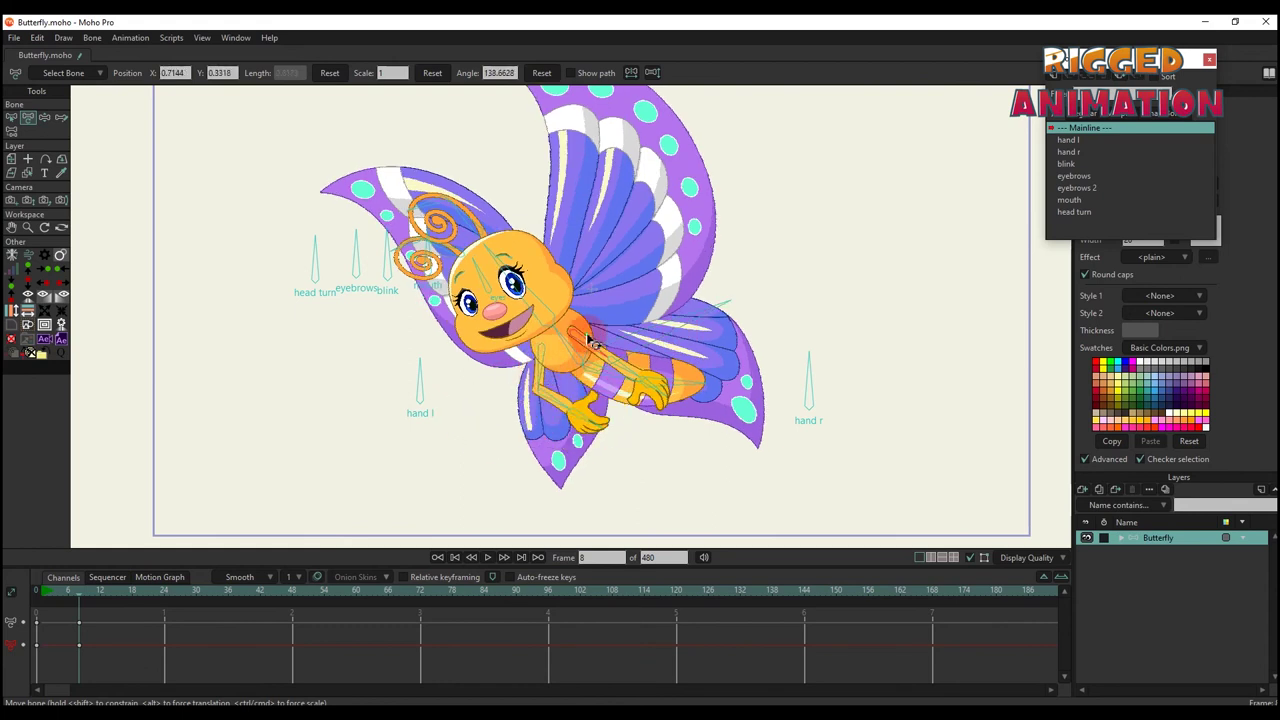
pyautogui.scroll(2, 628, 345)
pyautogui.click(660, 390)
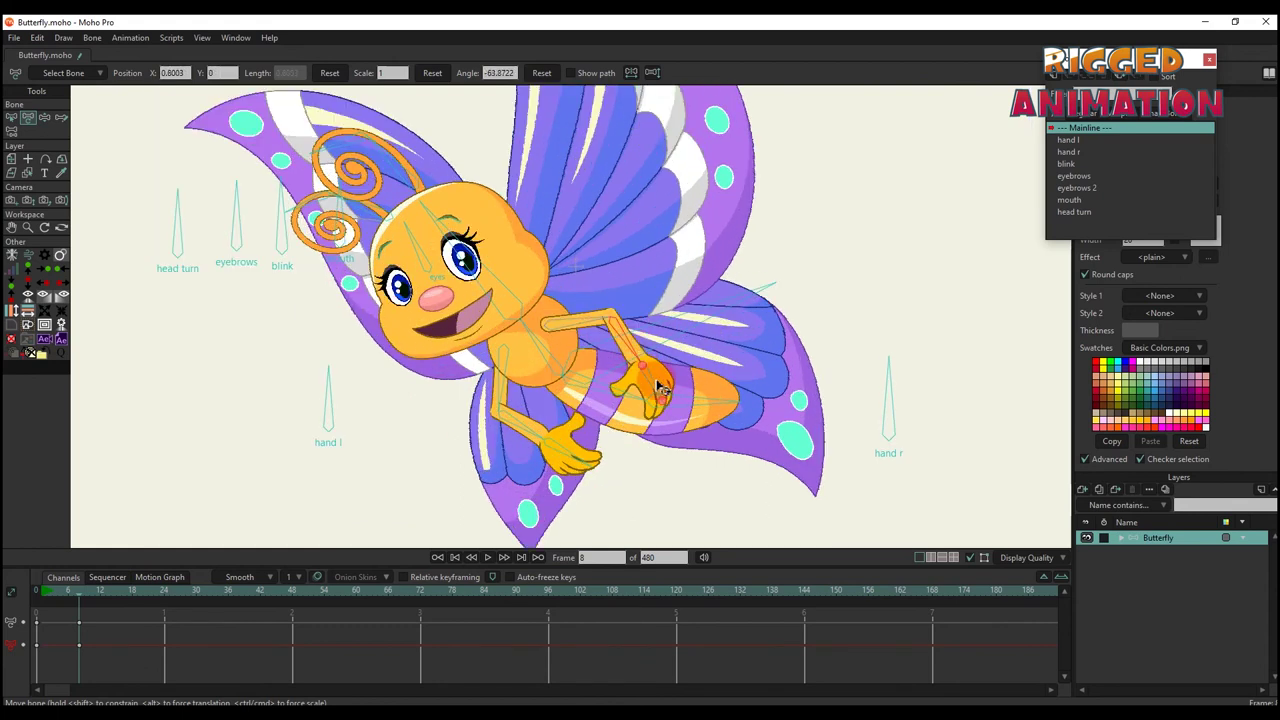
# Rotate the hand l and hand r bones to switch both hand shapes, and swing the forearms outward
pyautogui.click(316, 410)
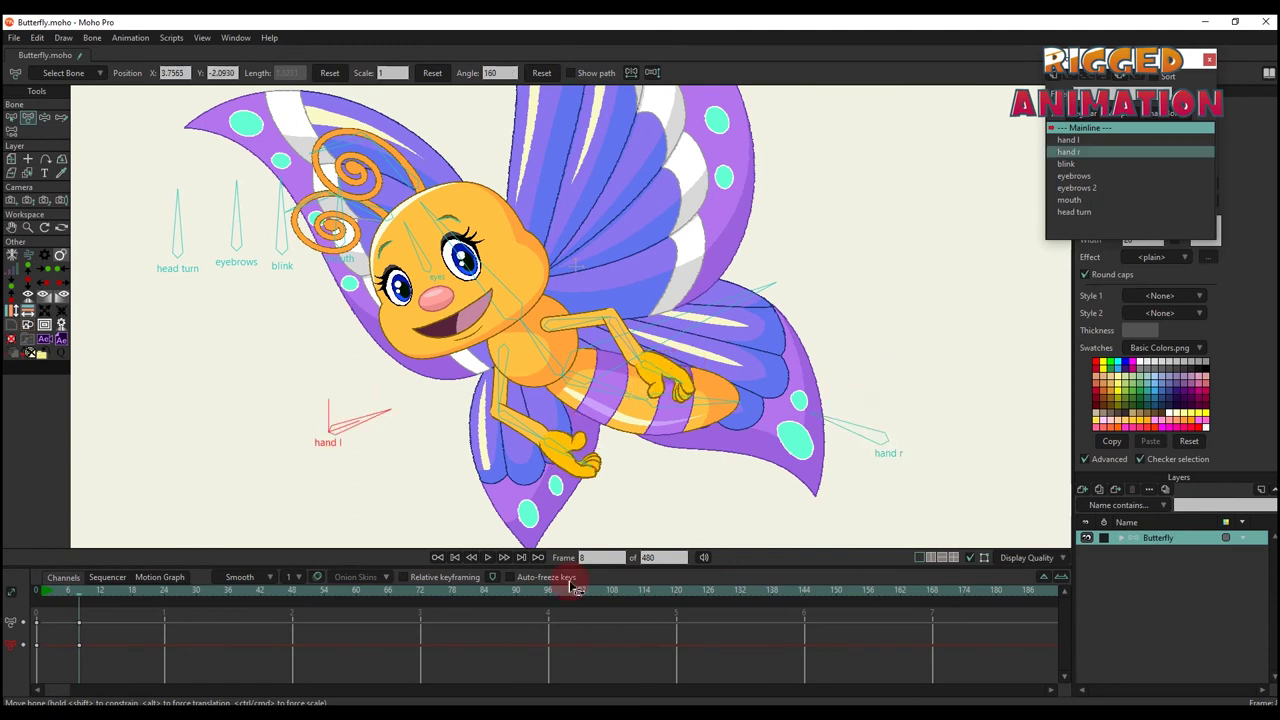
pyautogui.moveTo(560, 445); pyautogui.dragTo(440, 455)
pyautogui.moveTo(640, 360); pyautogui.dragTo(690, 295)
pyautogui.click(478, 425)
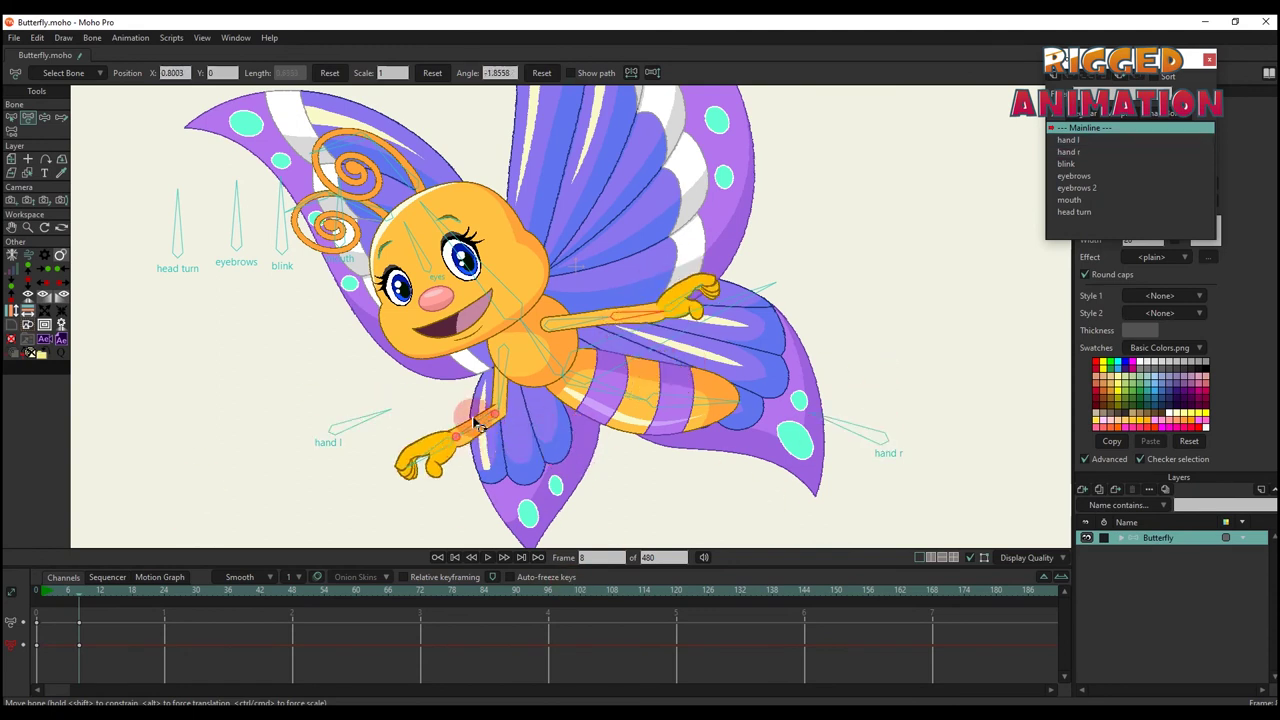
# Shift the gaze with the eyes bone and rotate the eyebrows bone into a frown at frame 8
pyautogui.scroll(-3, 478, 425)
pyautogui.click(423, 371)
pyautogui.scroll(4, 423, 371)
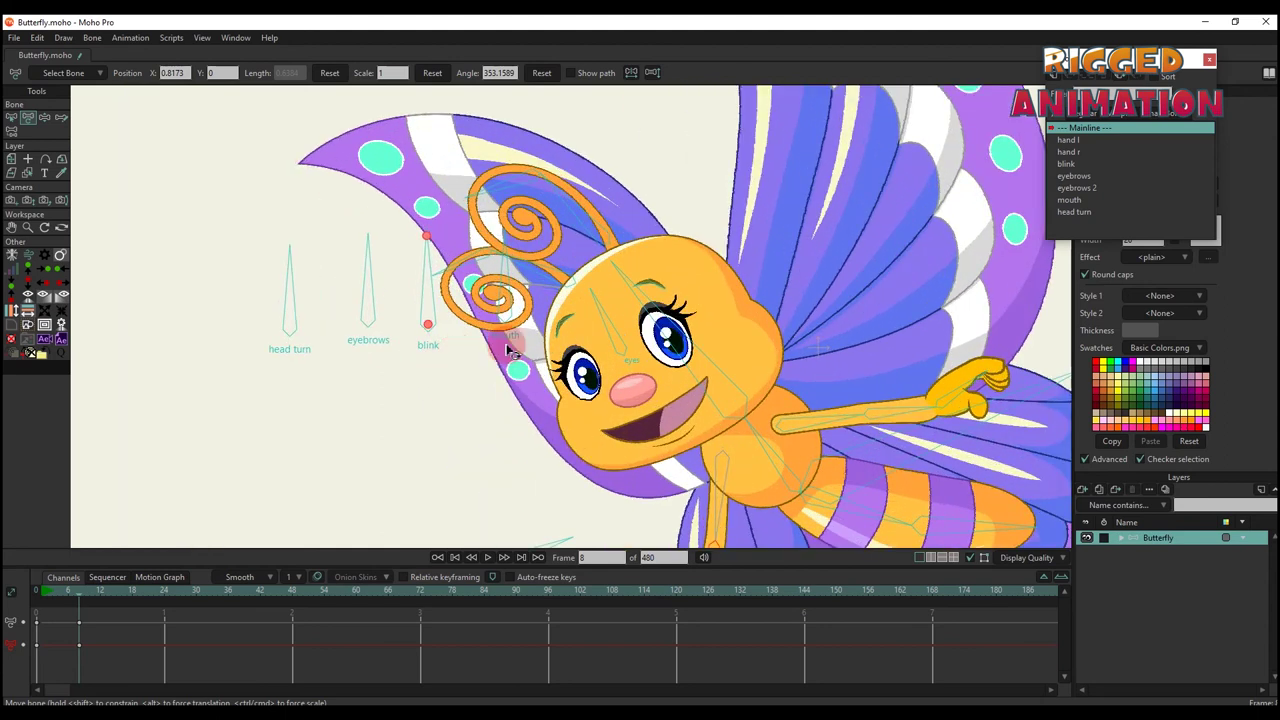
pyautogui.moveTo(630, 355); pyautogui.dragTo(640, 345)
pyautogui.scroll(-2, 488, 300)
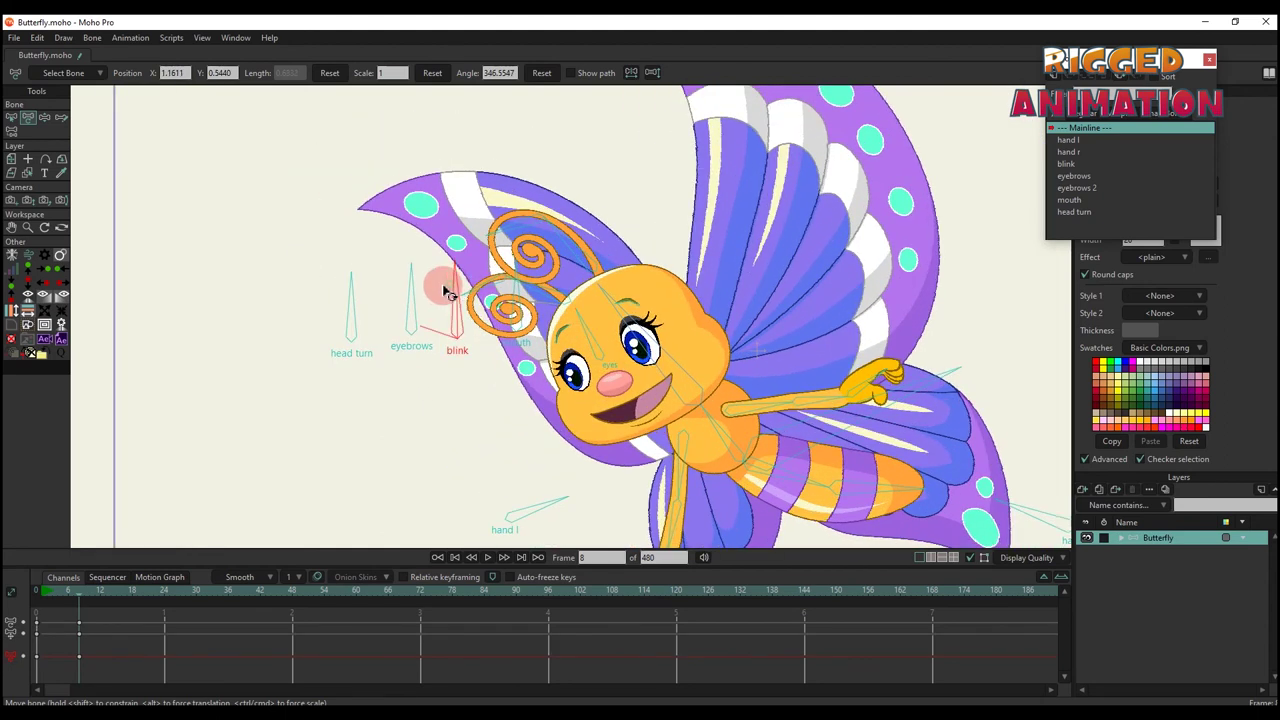
pyautogui.scroll(2, 483, 306)
pyautogui.moveTo(350, 270); pyautogui.dragTo(420, 344)
pyautogui.scroll(-3, 420, 344)
# Animate the whole Butterfly layer's bobbing by setting Y to -0.2078 at frame 20 and back to 0 at frame 33
pyautogui.moveTo(57, 592); pyautogui.dragTo(140, 627)
pyautogui.hotkey('ctrl', 'r')
pyautogui.press('m')
pyautogui.click(155, 597)
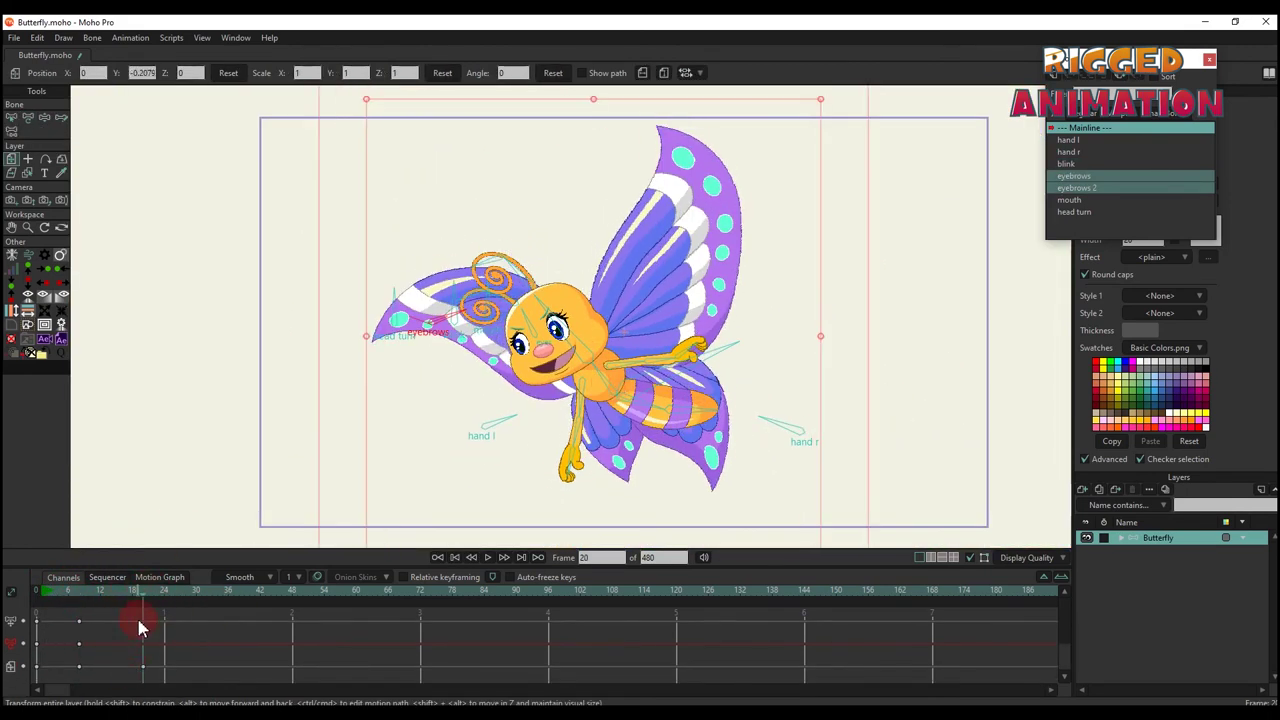
pyautogui.click(211, 594)
# Set the Butterfly layer's frame 33 keyframe to Cycle interpolation with Absolute frame 9
pyautogui.rightClick(214, 658)
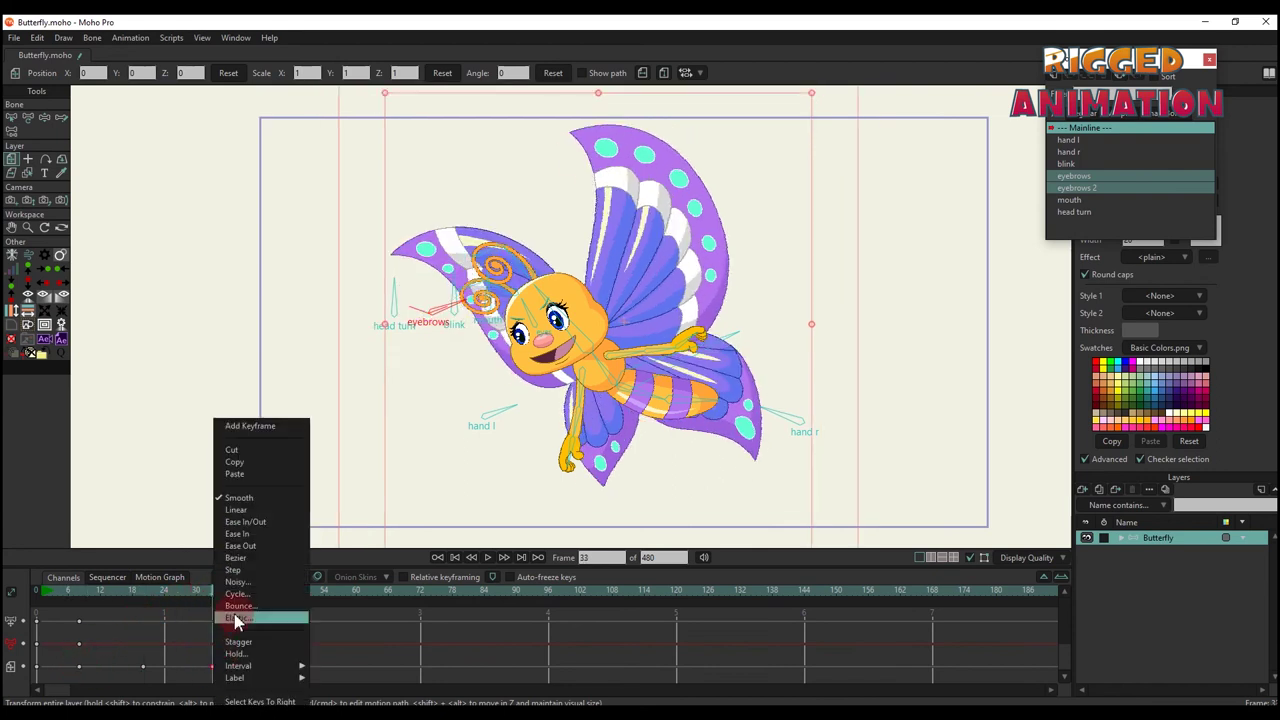
pyautogui.press('Return')
pyautogui.click(92, 596)
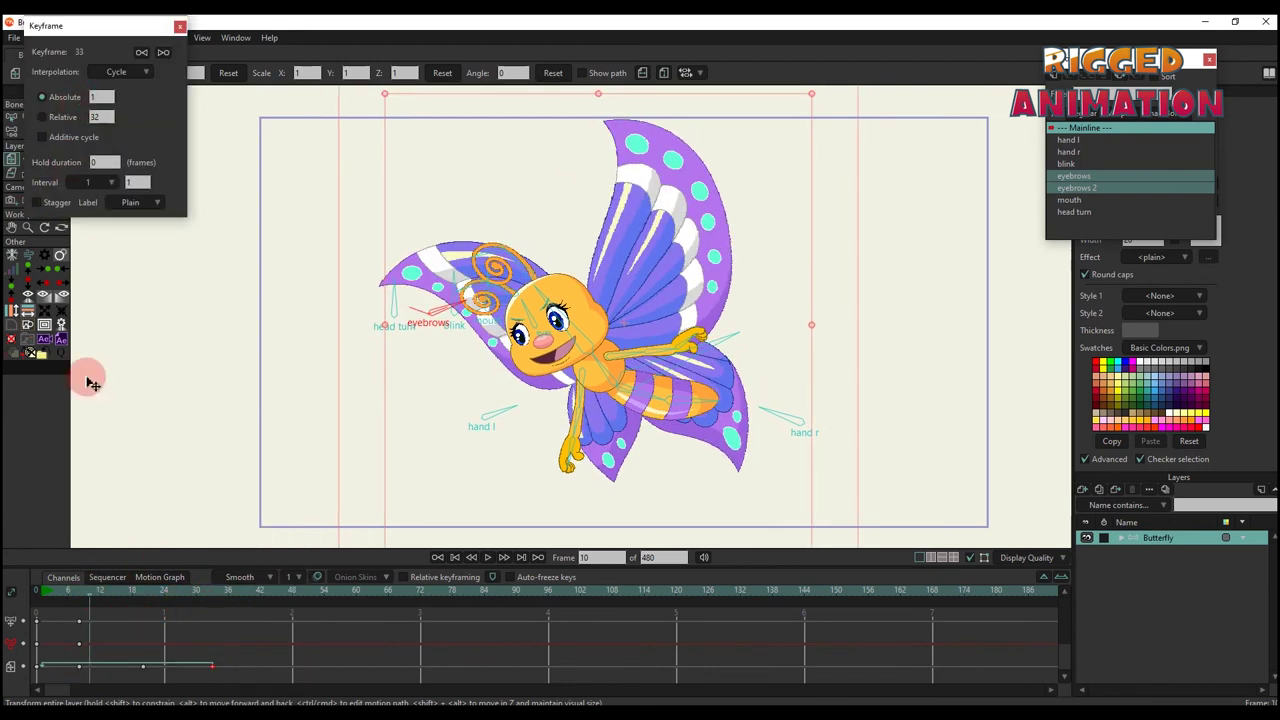
pyautogui.click(88, 594)
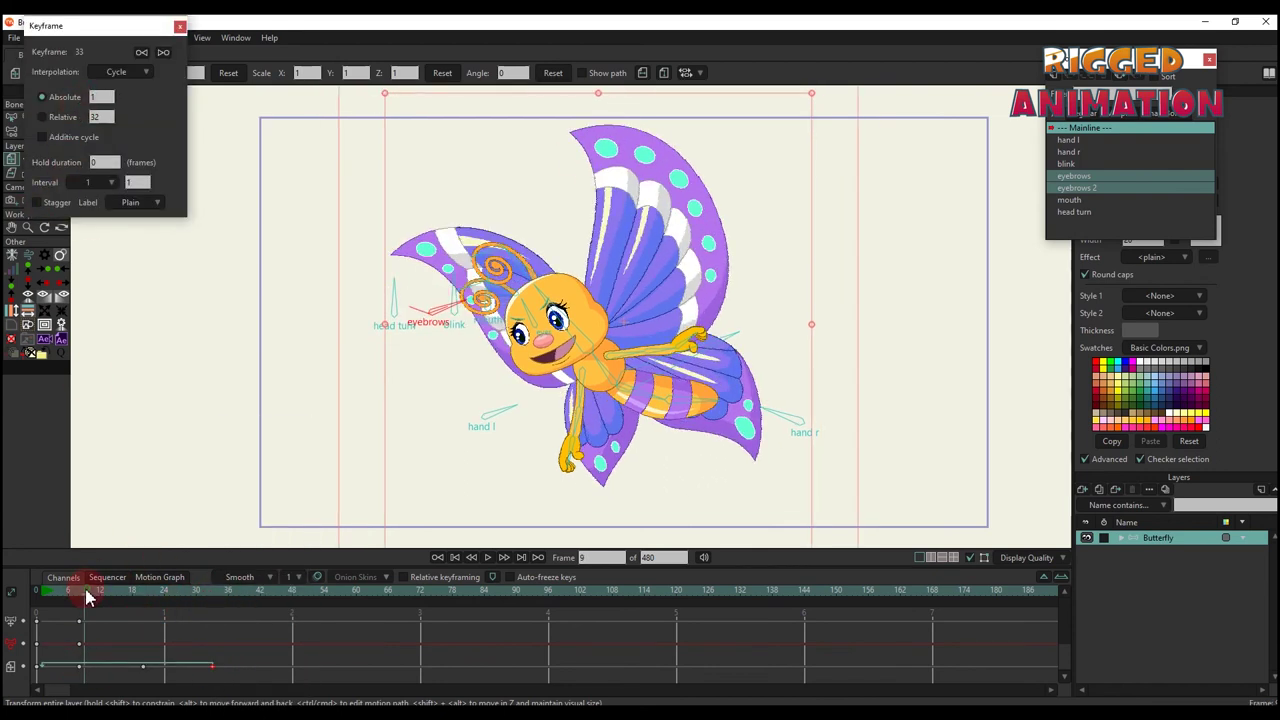
pyautogui.click(180, 27)
pyautogui.rightClick(220, 668)
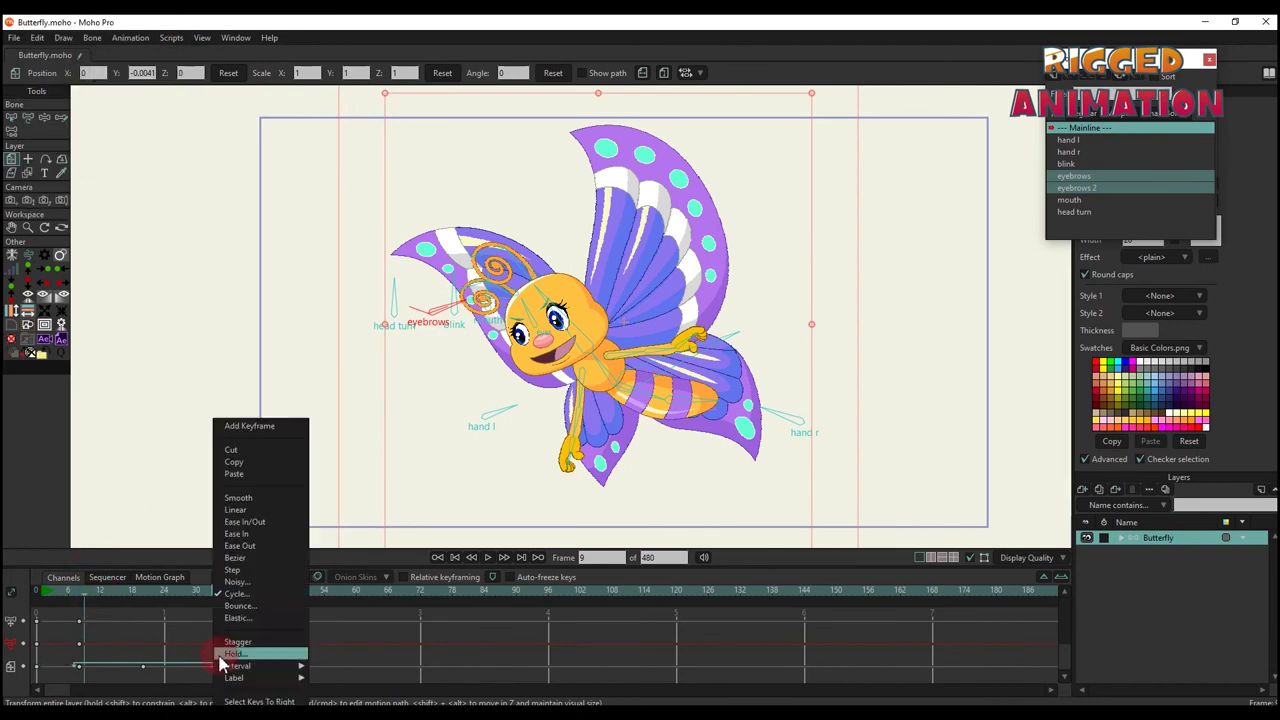
pyautogui.click(244, 591)
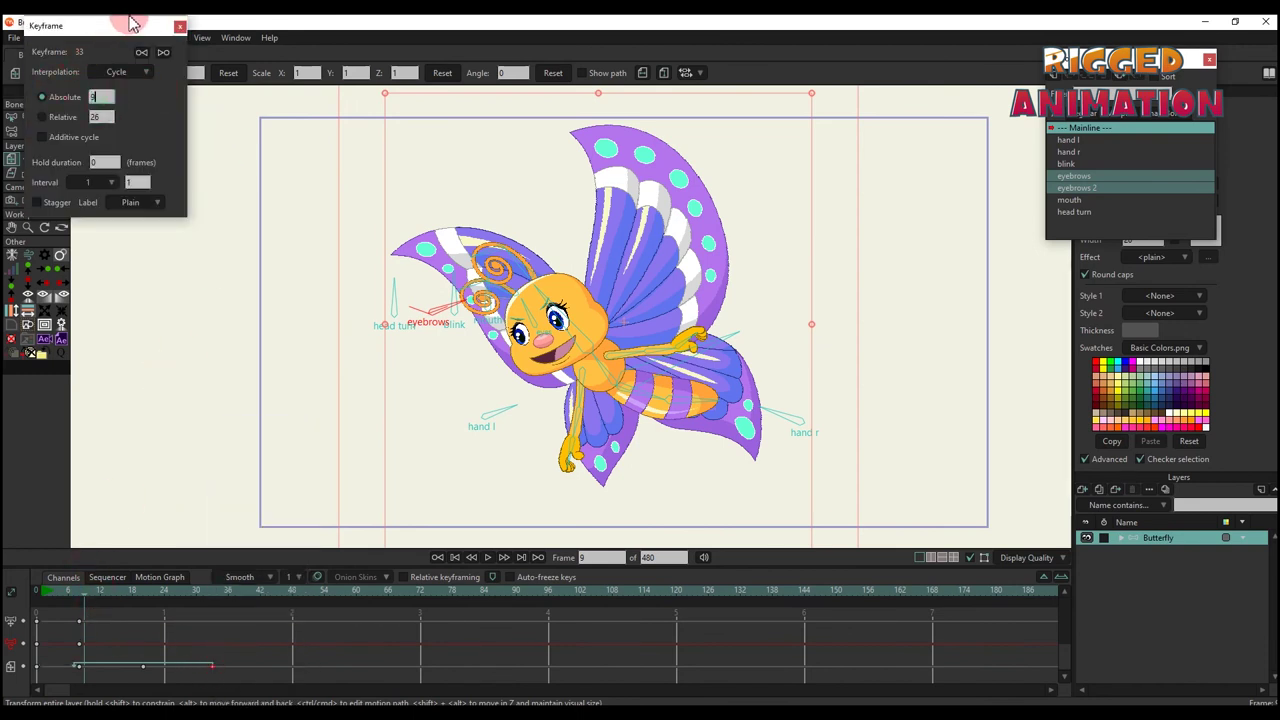
pyautogui.click(180, 26)
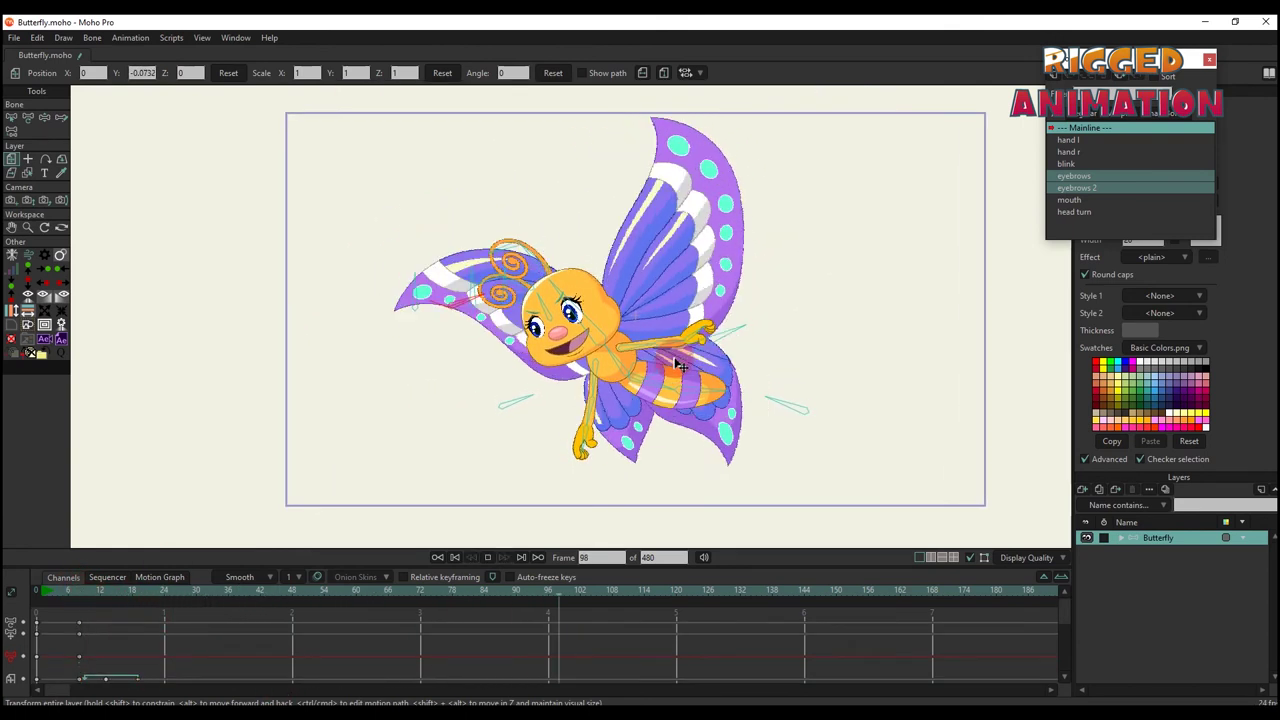
# Key the head turn bone at frame 38, then turn the face to the opposite side and tilt the head at frame 46
pyautogui.click(236, 591)
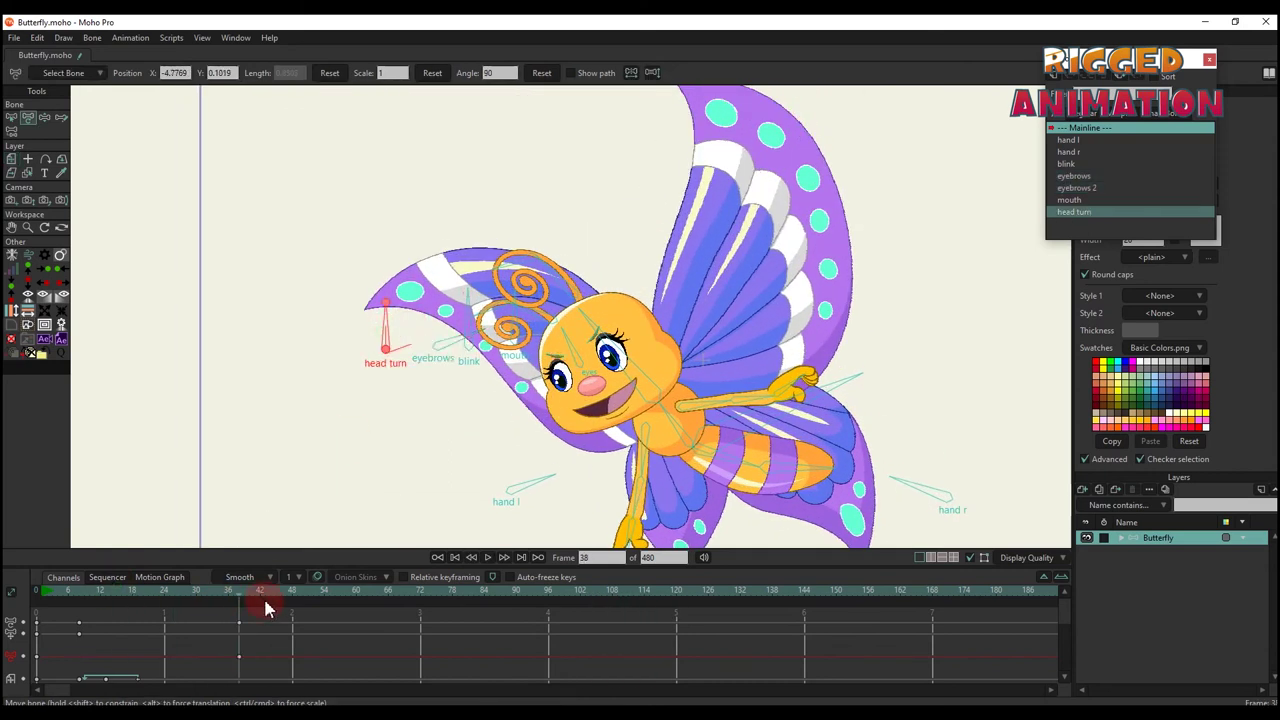
pyautogui.click(282, 598)
pyautogui.click(512, 430)
pyautogui.click(280, 663)
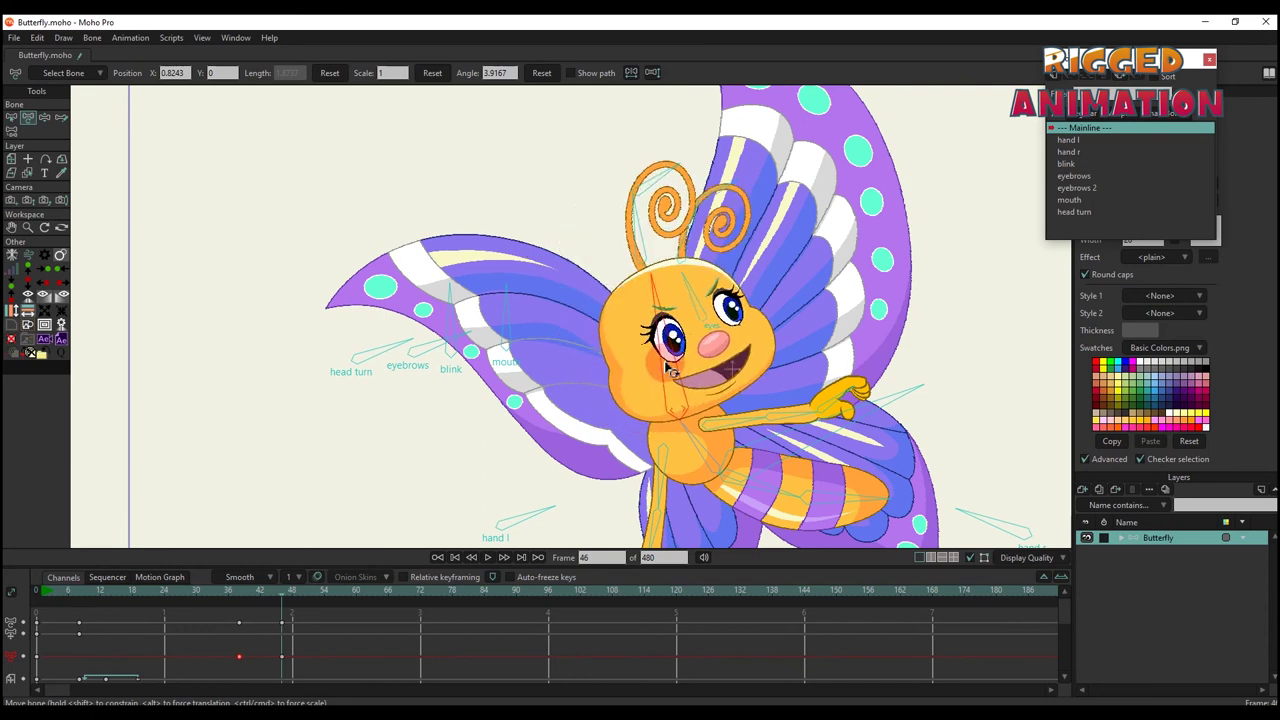
pyautogui.click(237, 591)
pyautogui.click(487, 558)
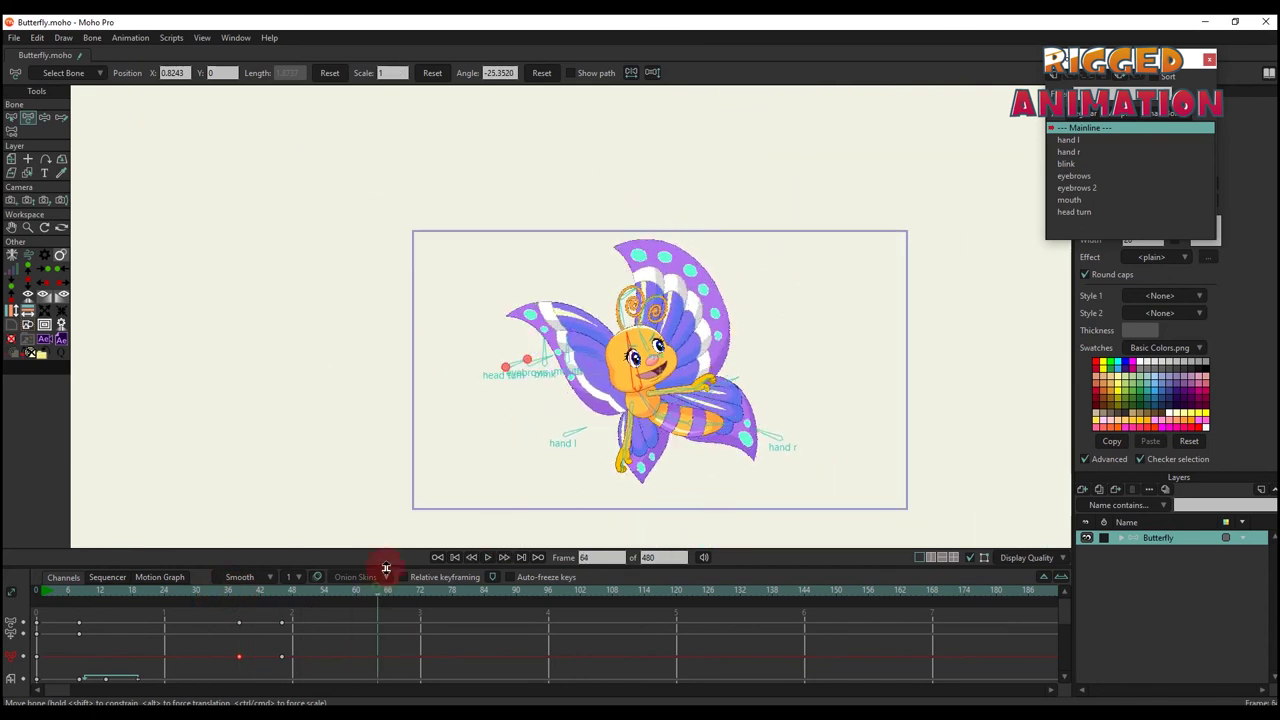
# Close the eyes with the blink bone between frames 64 and 70, and add holding keys at frame 75
pyautogui.scroll(4, 550, 350)
pyautogui.click(548, 320)
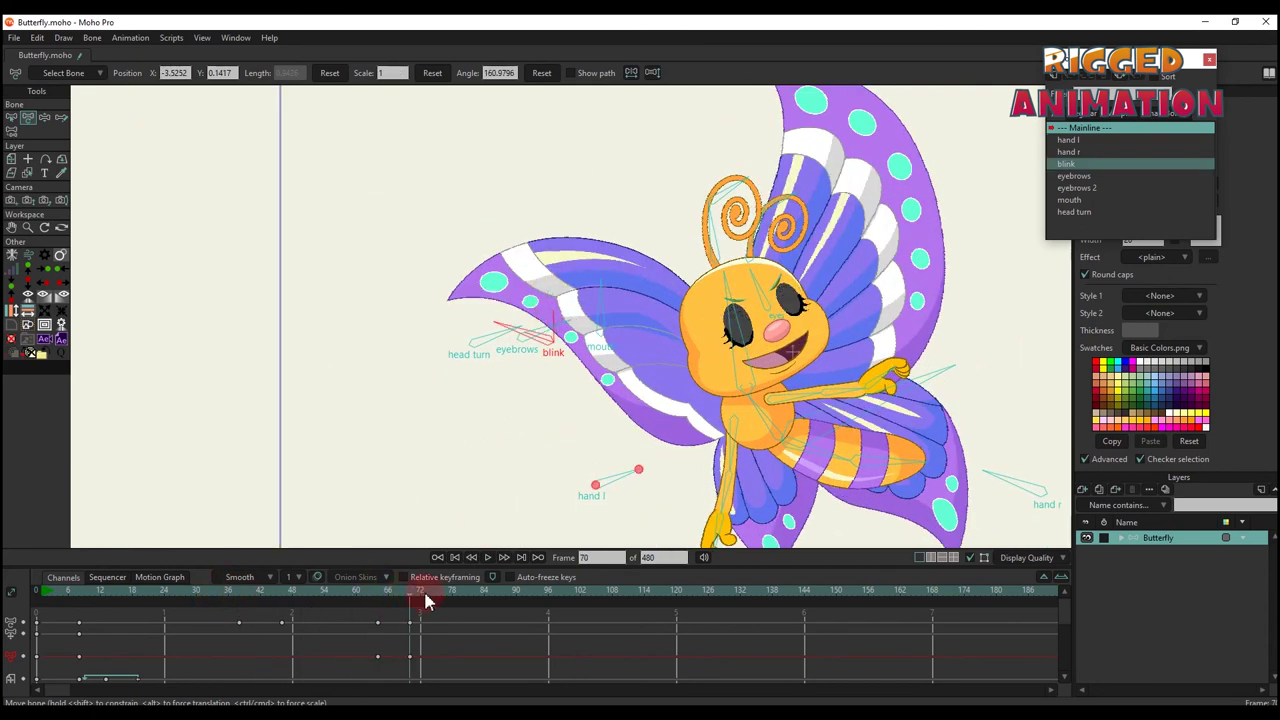
pyautogui.moveTo(425, 600); pyautogui.dragTo(436, 598)
pyautogui.click(503, 420)
pyautogui.click(462, 598)
pyautogui.click(505, 425)
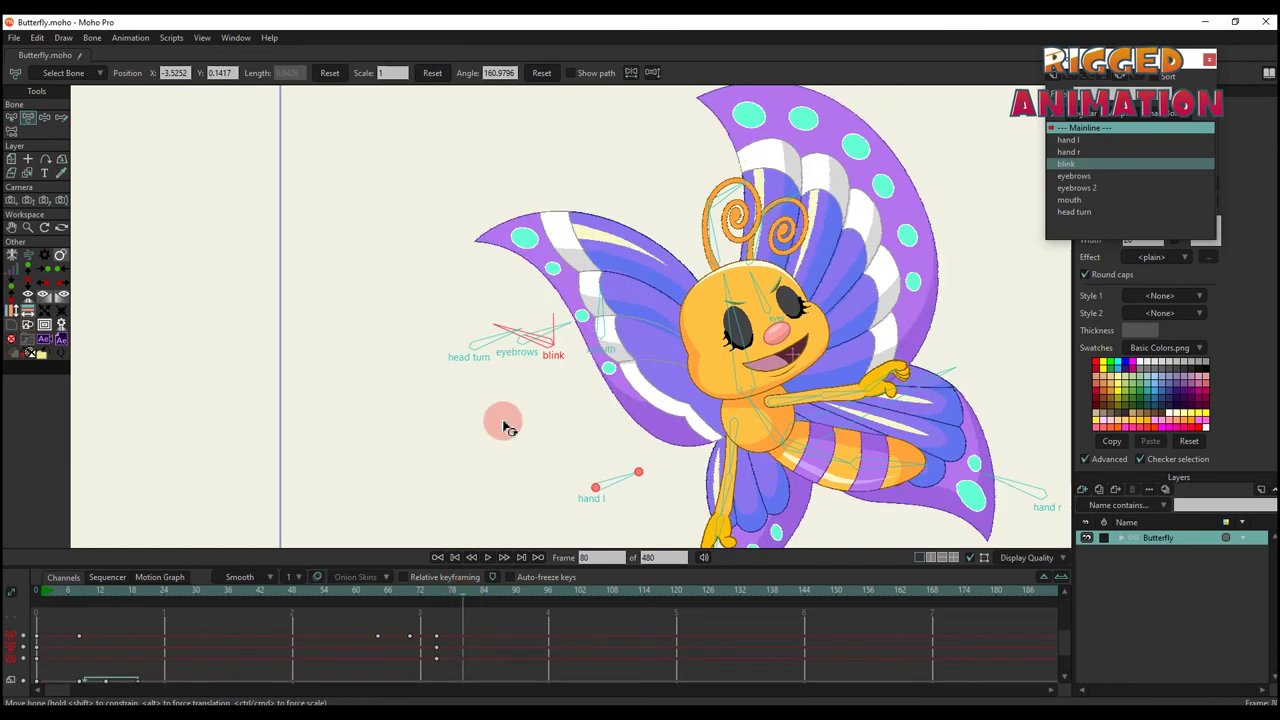
# At frame 80, rotate the eyebrows bone to raise the brows and swing the blink bone back, and play the result
pyautogui.click(545, 328)
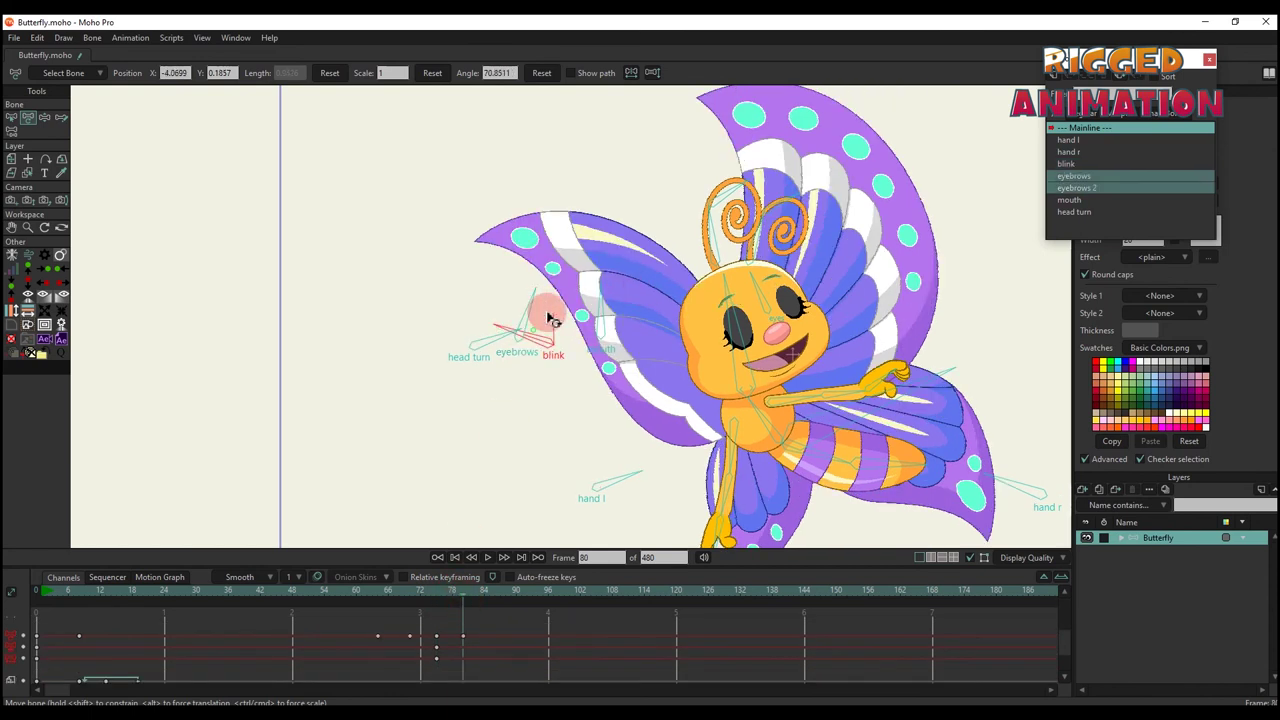
pyautogui.moveTo(548, 318); pyautogui.dragTo(553, 292)
pyautogui.click(458, 645)
pyautogui.press('space')
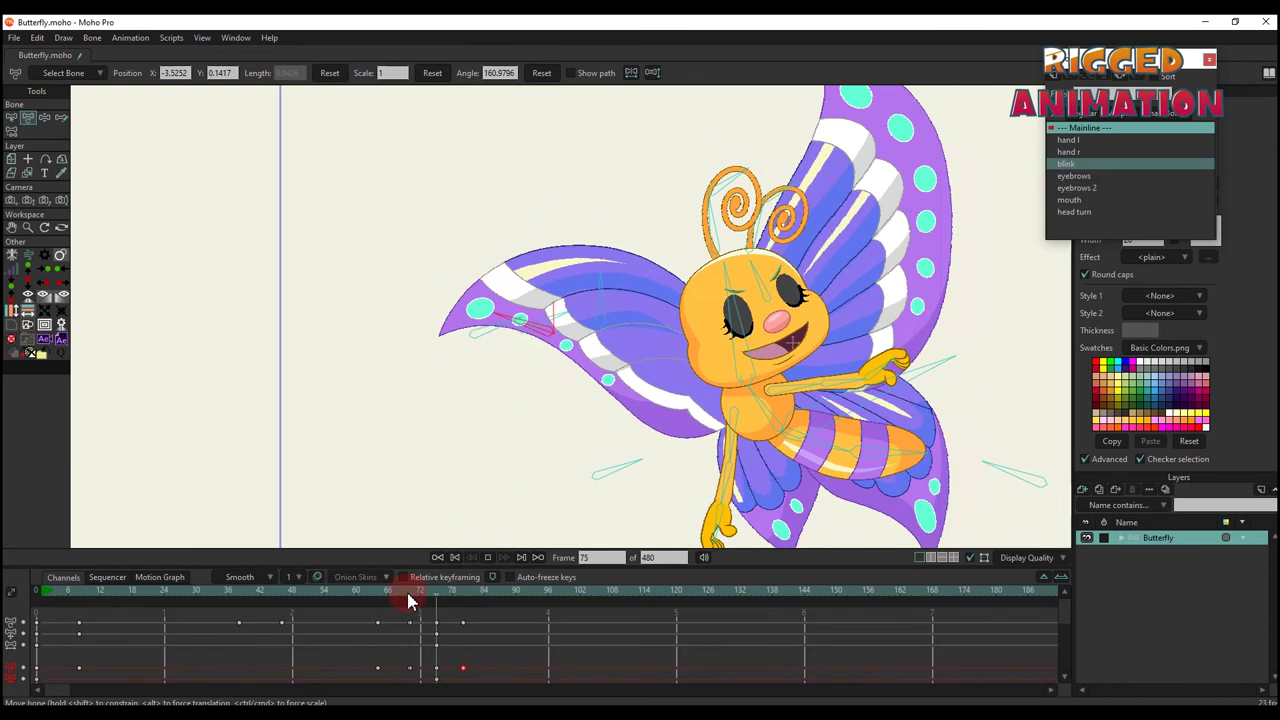
# Turn the head back to the front between frames 105 and 113, and close the mouth by rotating the mouth bone to 160
pyautogui.click(265, 592)
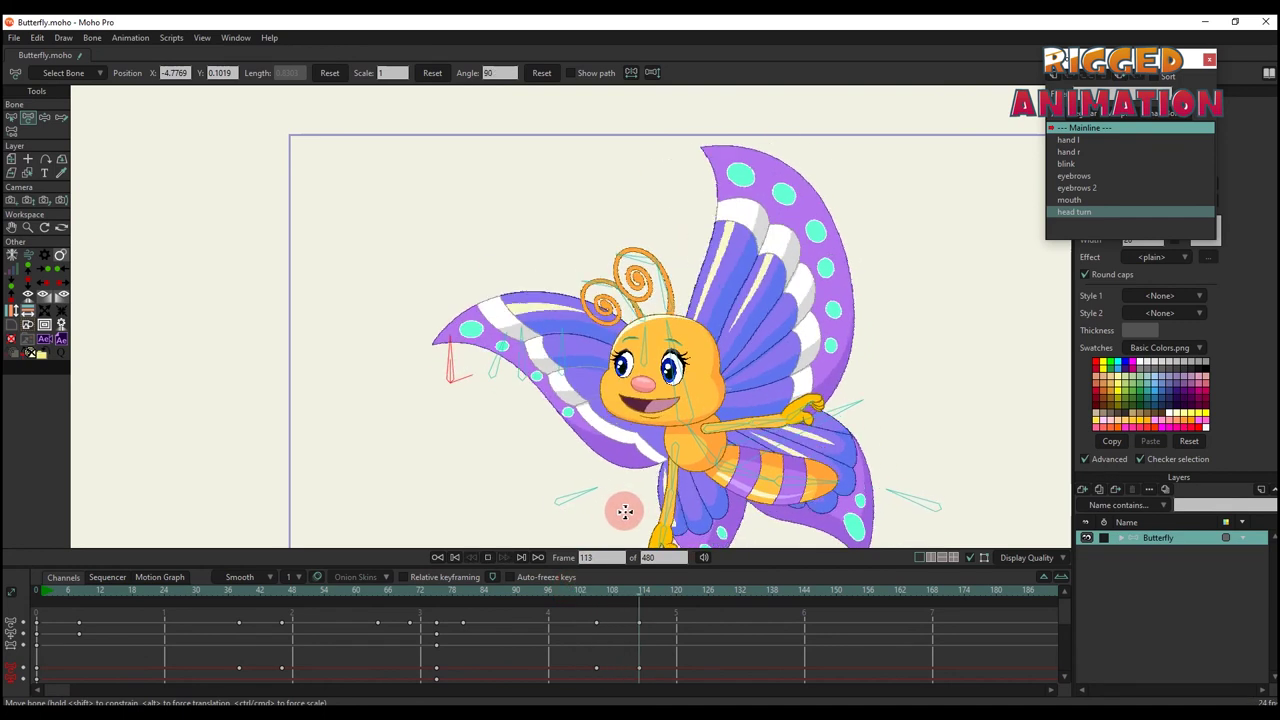
pyautogui.moveTo(652, 596); pyautogui.dragTo(665, 596)
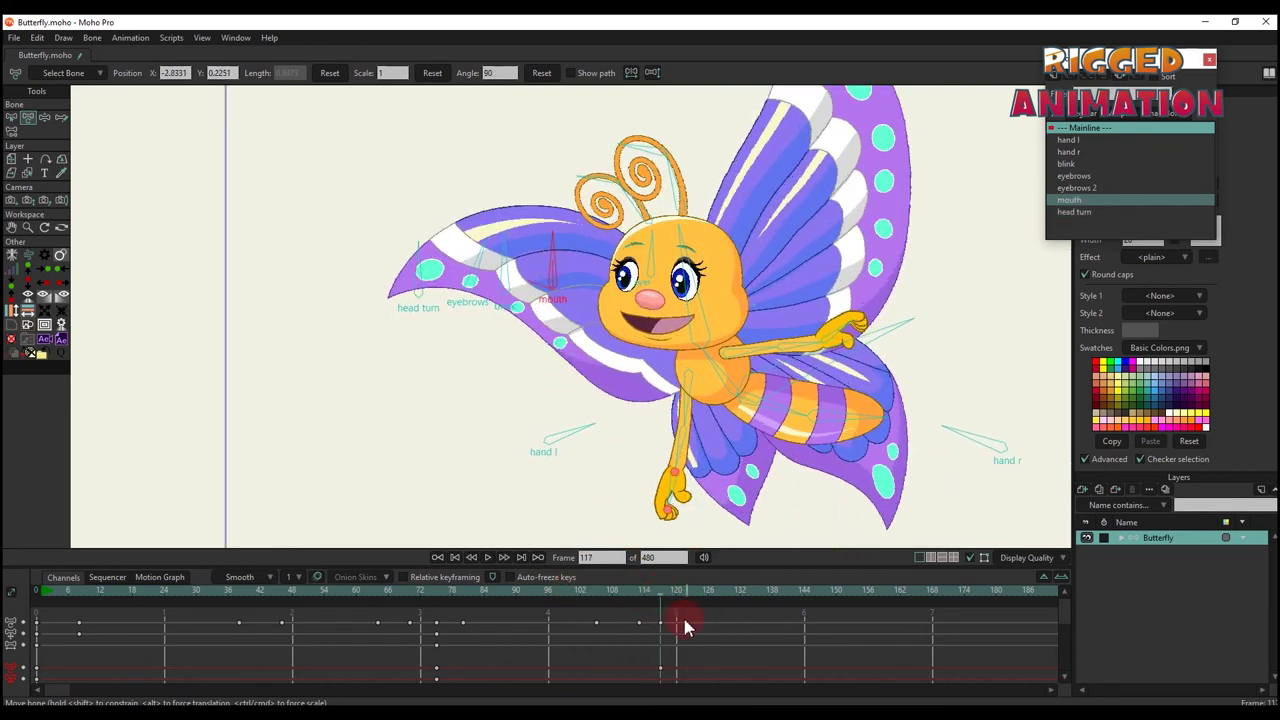
pyautogui.click(545, 300)
pyautogui.press('space')
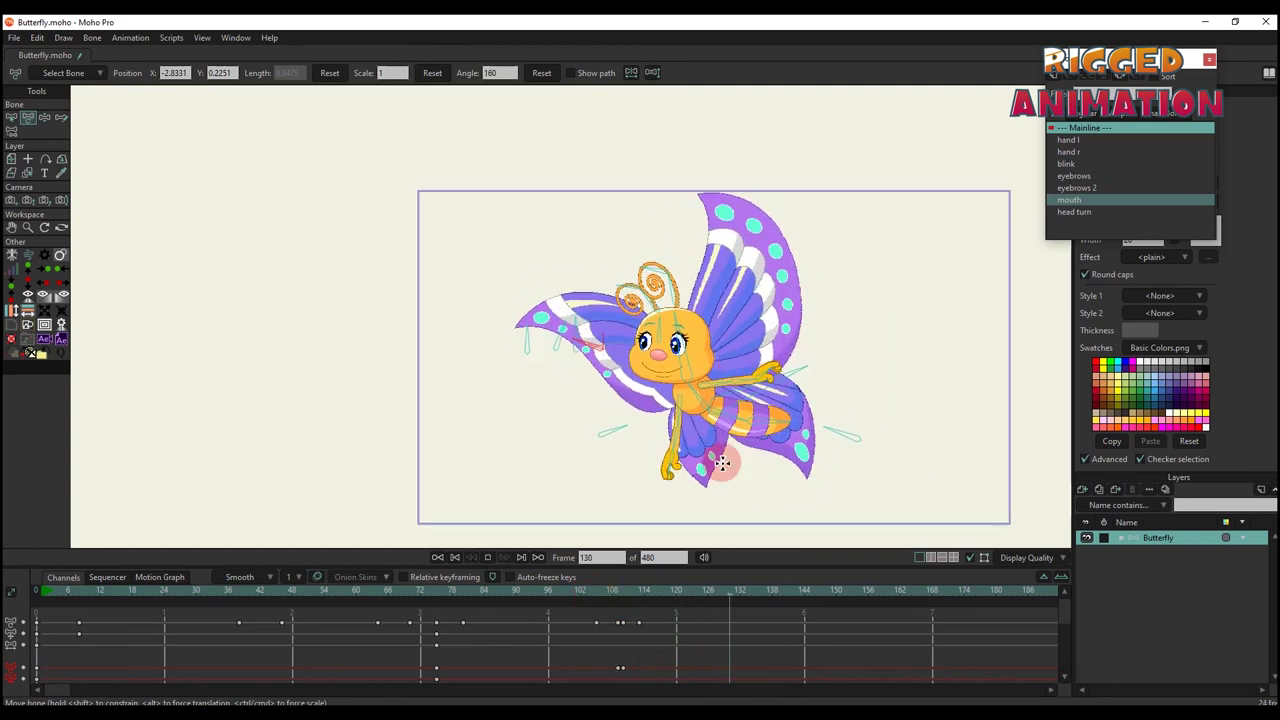
# Move the mouth keyframes to about frames 113 and 115, change their interpolation, and play back the timing
pyautogui.moveTo(590, 603); pyautogui.dragTo(675, 635)
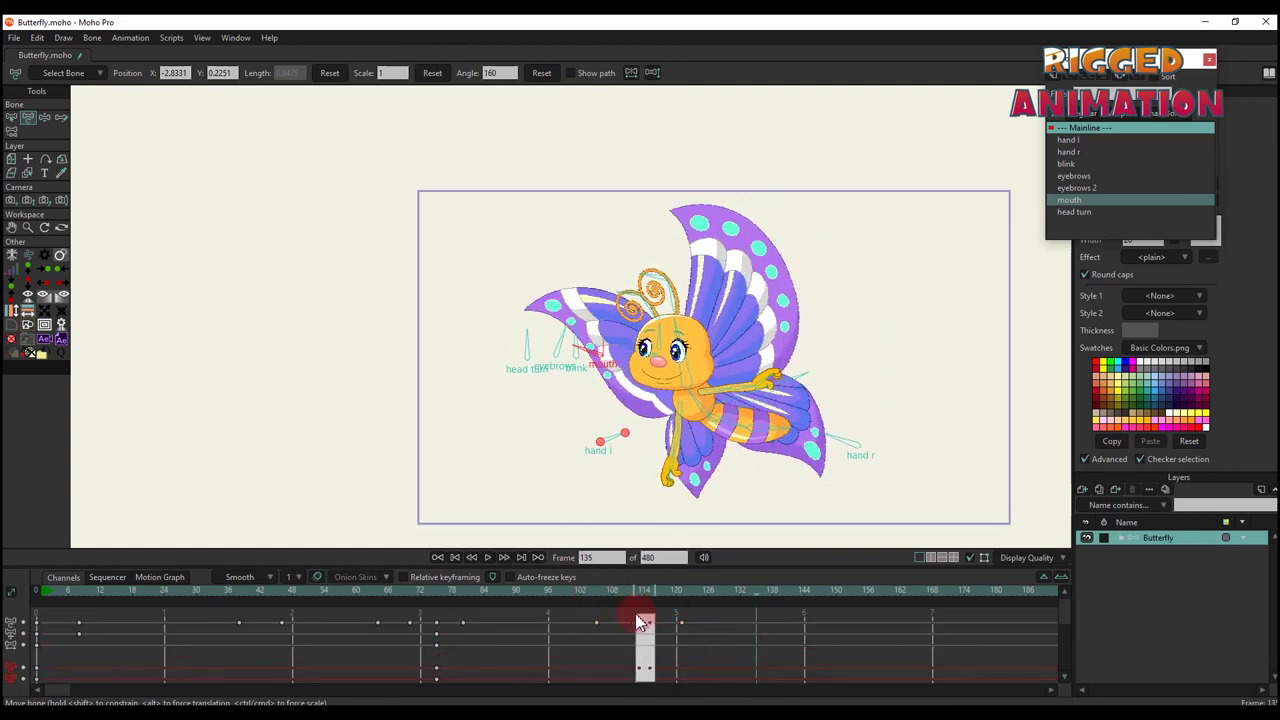
pyautogui.rightClick(645, 619)
pyautogui.click(640, 617)
pyautogui.rightClick(640, 623)
pyautogui.click(668, 579)
pyautogui.press('space')
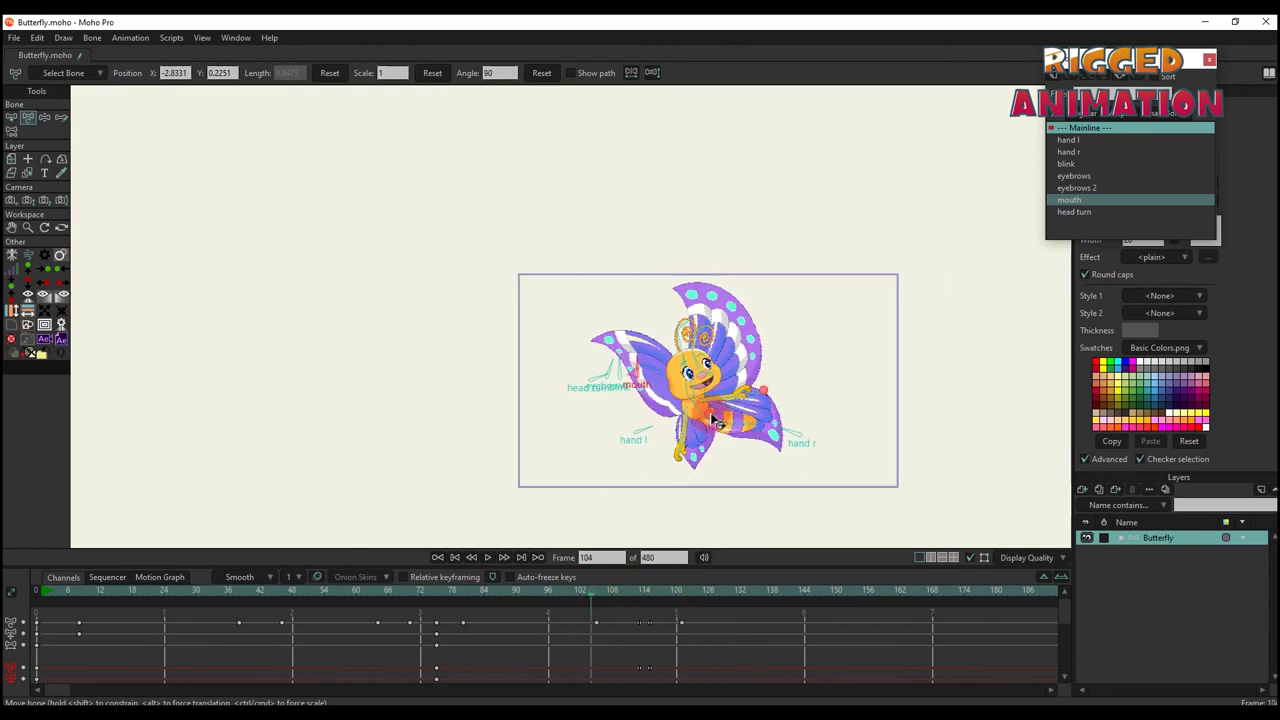
# Key the turned head at frame 125 and rotate the head turn bone to 90 at frame 133
pyautogui.moveTo(737, 590); pyautogui.dragTo(702, 594)
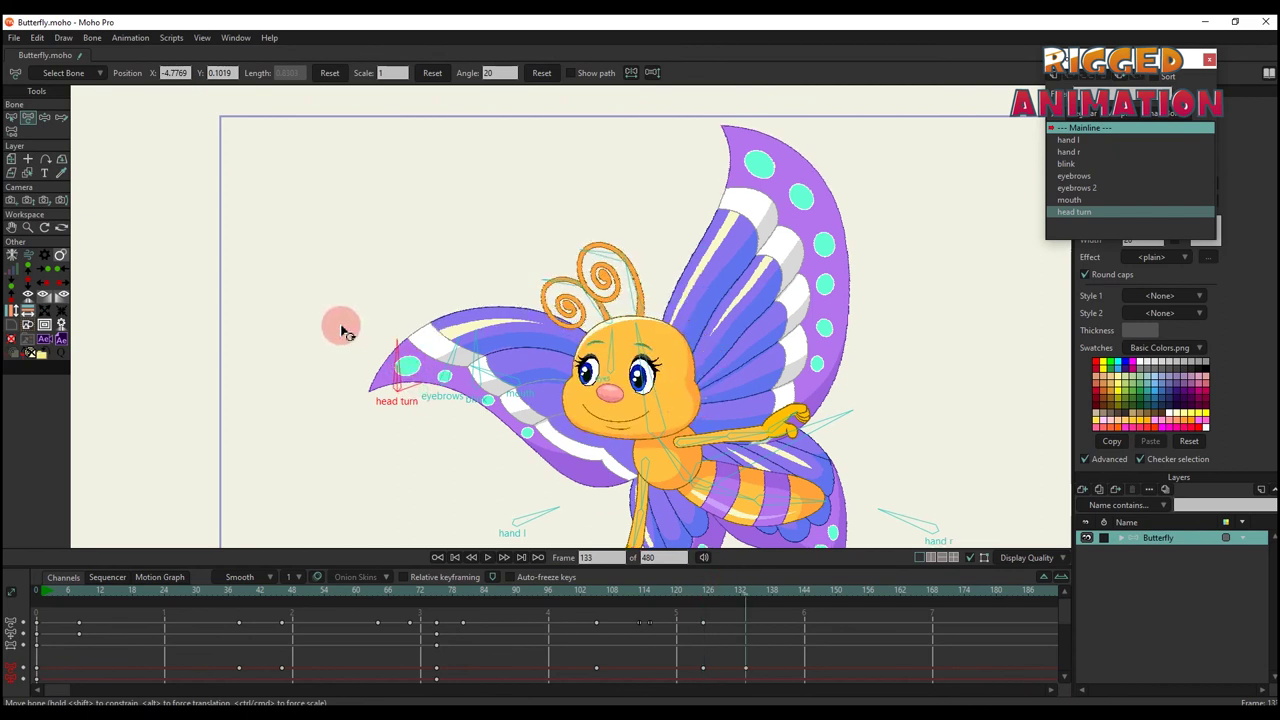
pyautogui.moveTo(343, 323); pyautogui.dragTo(400, 357)
pyautogui.scroll(-3, 737, 387)
pyautogui.press('space')
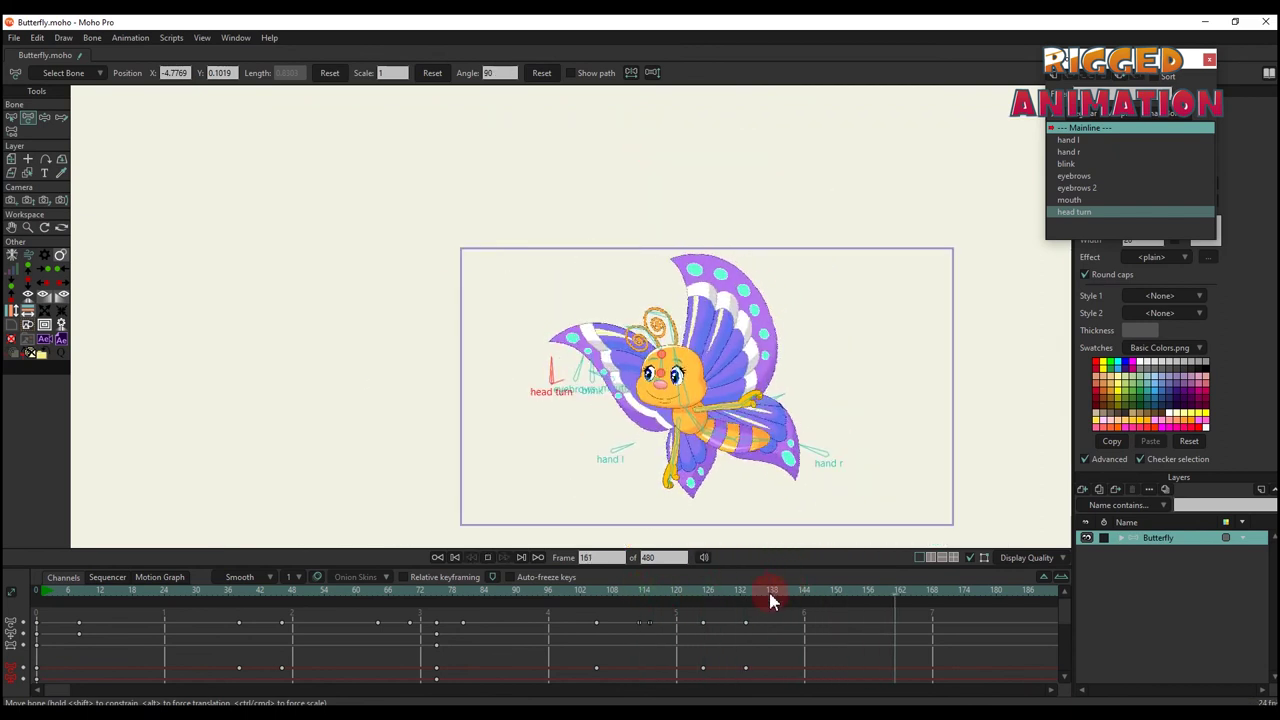
# Try to bend both forearms upward at frame 142
pyautogui.scroll(3, 740, 380)
pyautogui.moveTo(740, 380); pyautogui.dragTo(714, 340)
pyautogui.moveTo(598, 490); pyautogui.dragTo(520, 440)
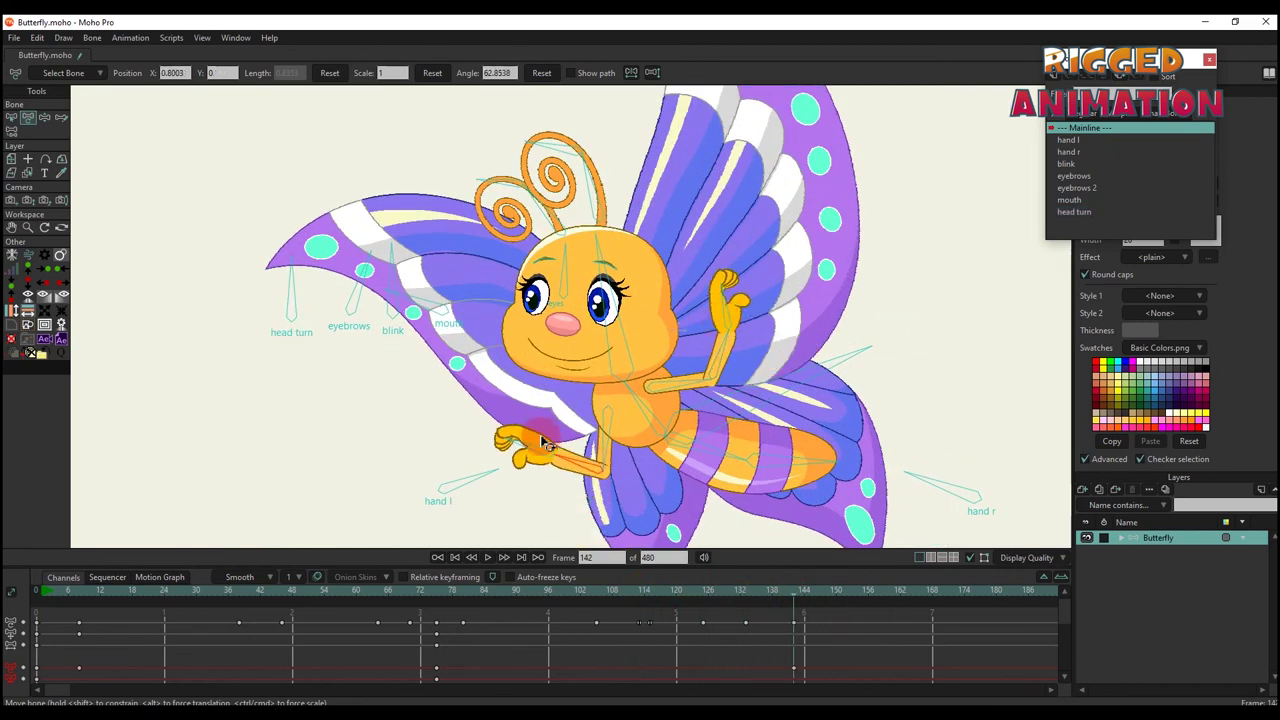
pyautogui.scroll(-3, 600, 470)
# Key the flying pose at frame 133 and bend both forearms upward at frame 143
pyautogui.click(749, 592)
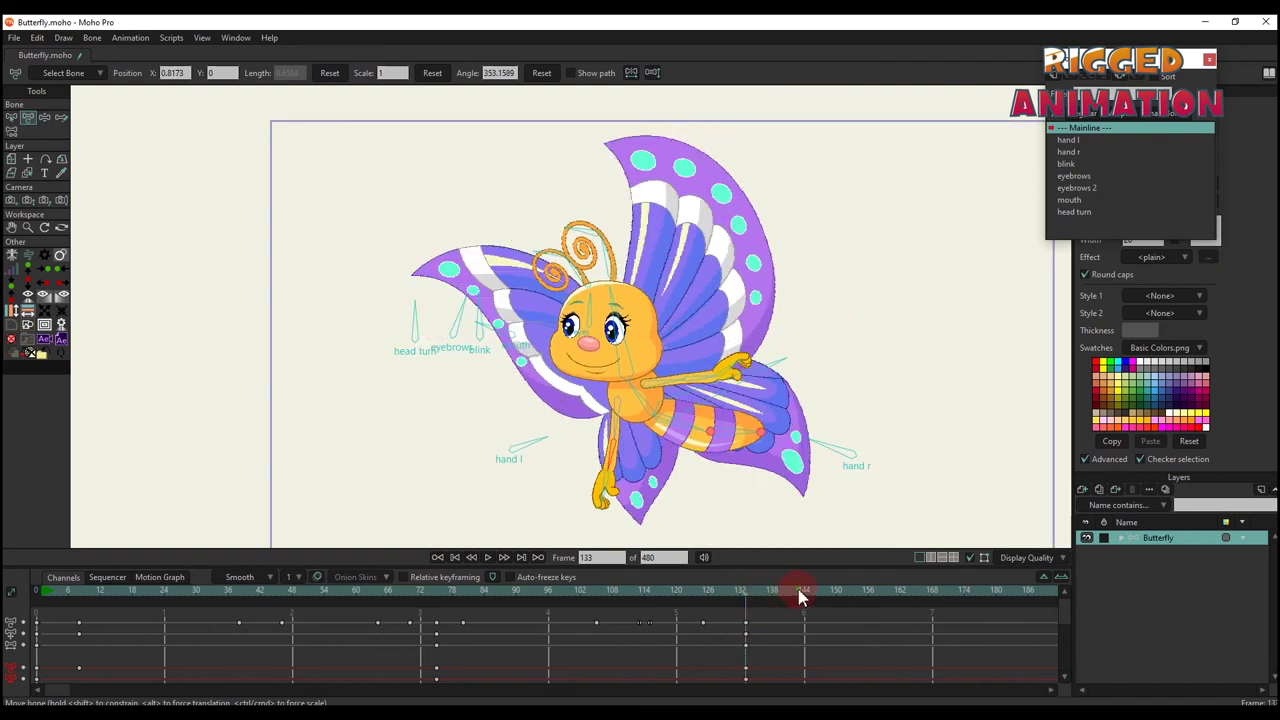
pyautogui.click(737, 591)
pyautogui.scroll(-3, 739, 392)
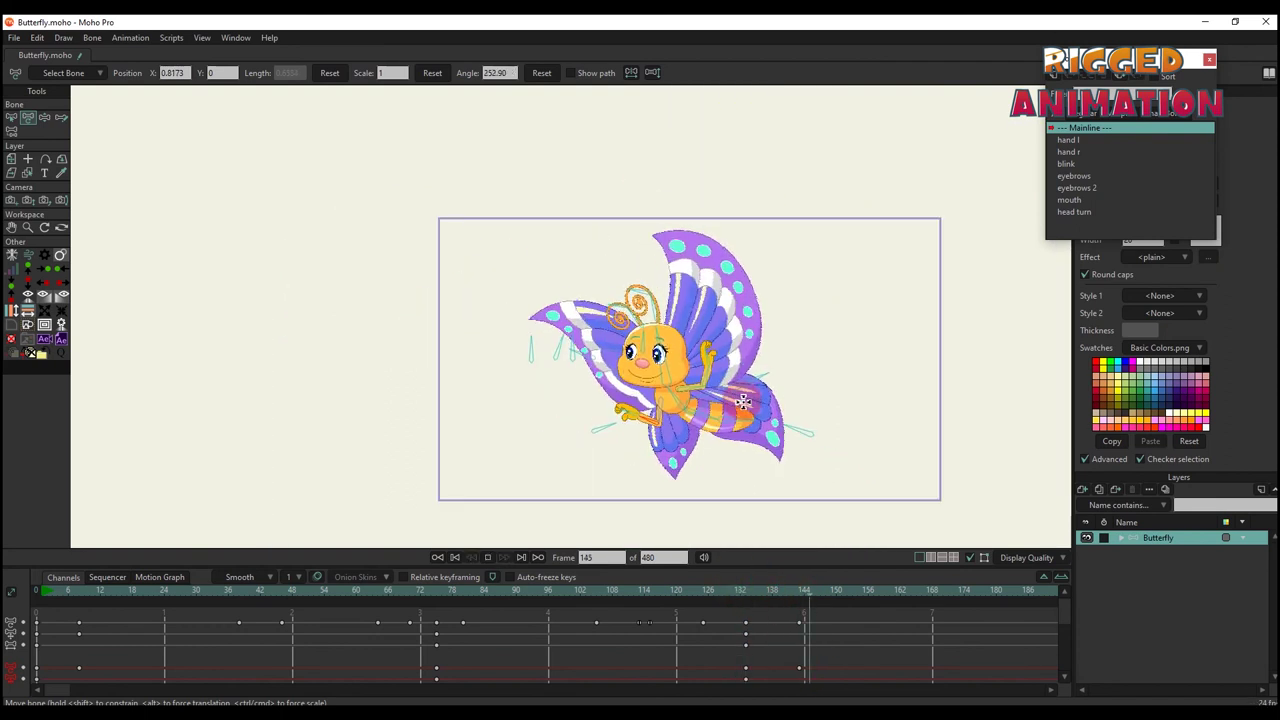
# At frame 143, swing the abdomen down into a nearly vertical pose and compare it with frame 133
pyautogui.click(806, 590)
pyautogui.click(800, 591)
pyautogui.scroll(3, 748, 447)
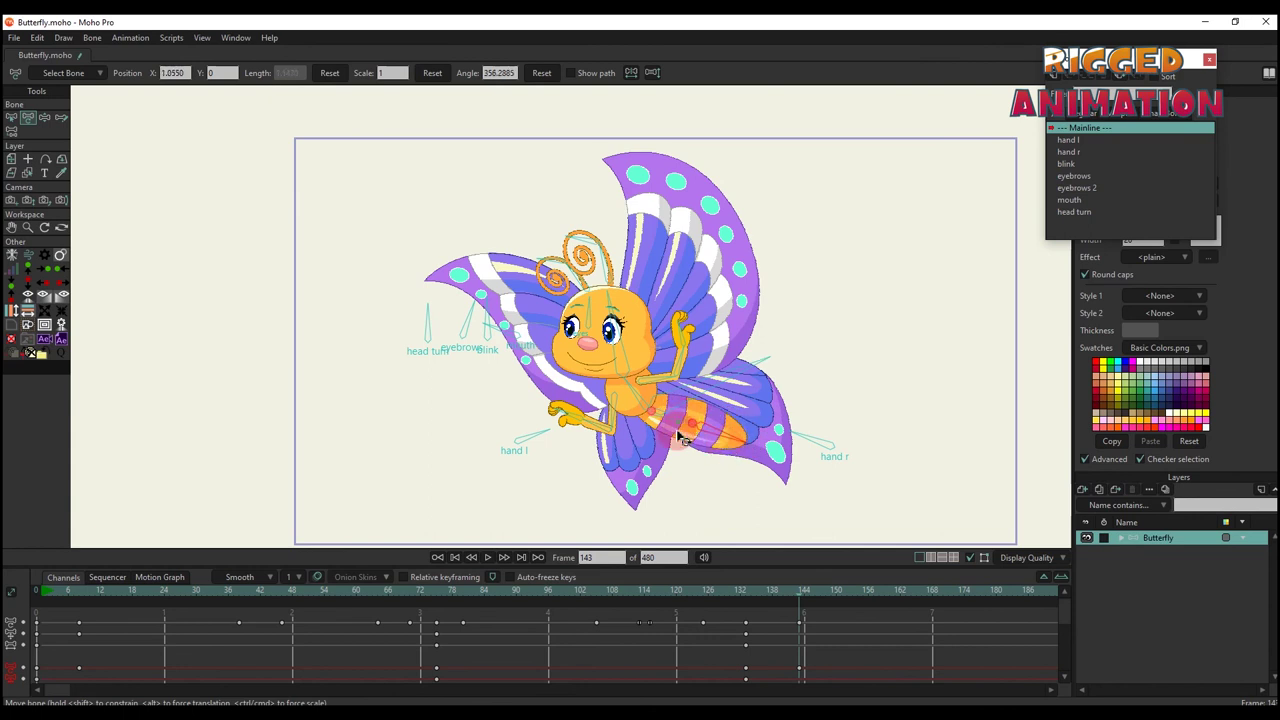
pyautogui.moveTo(680, 437)
pyautogui.mouseDown()
pyautogui.moveTo(683, 465)
pyautogui.moveTo(664, 452)
pyautogui.mouseUp()
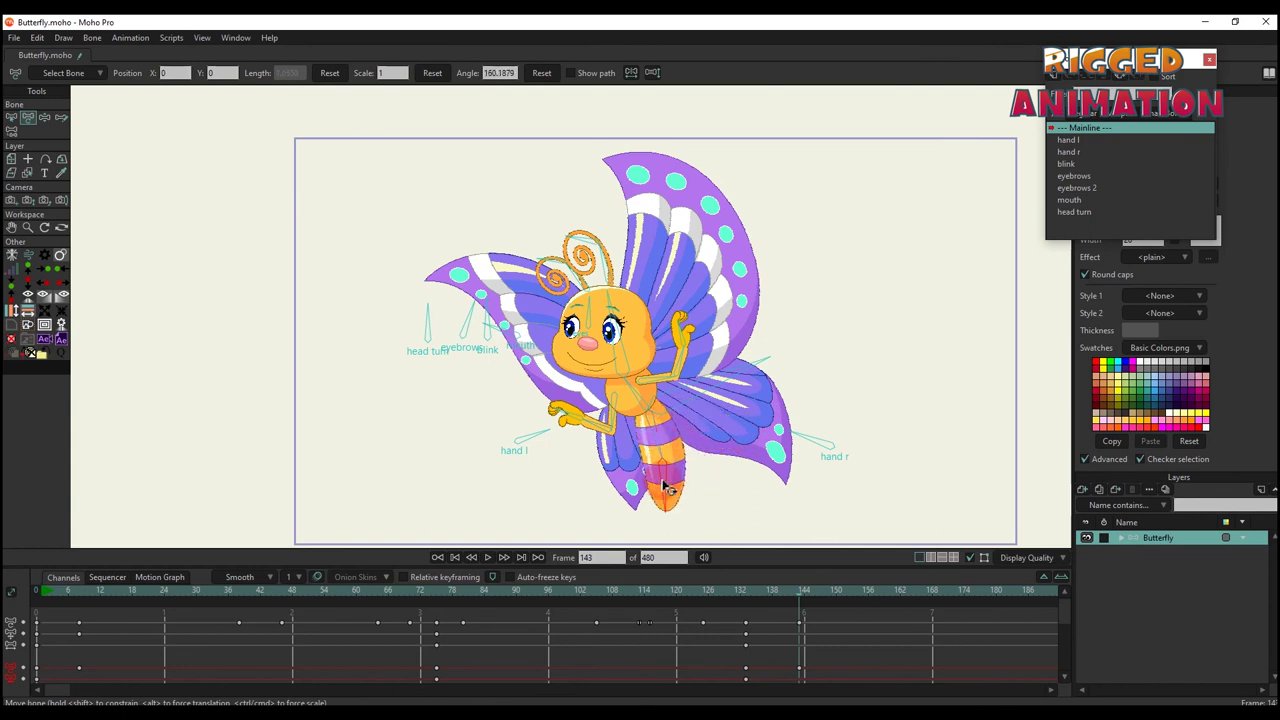
pyautogui.click(745, 591)
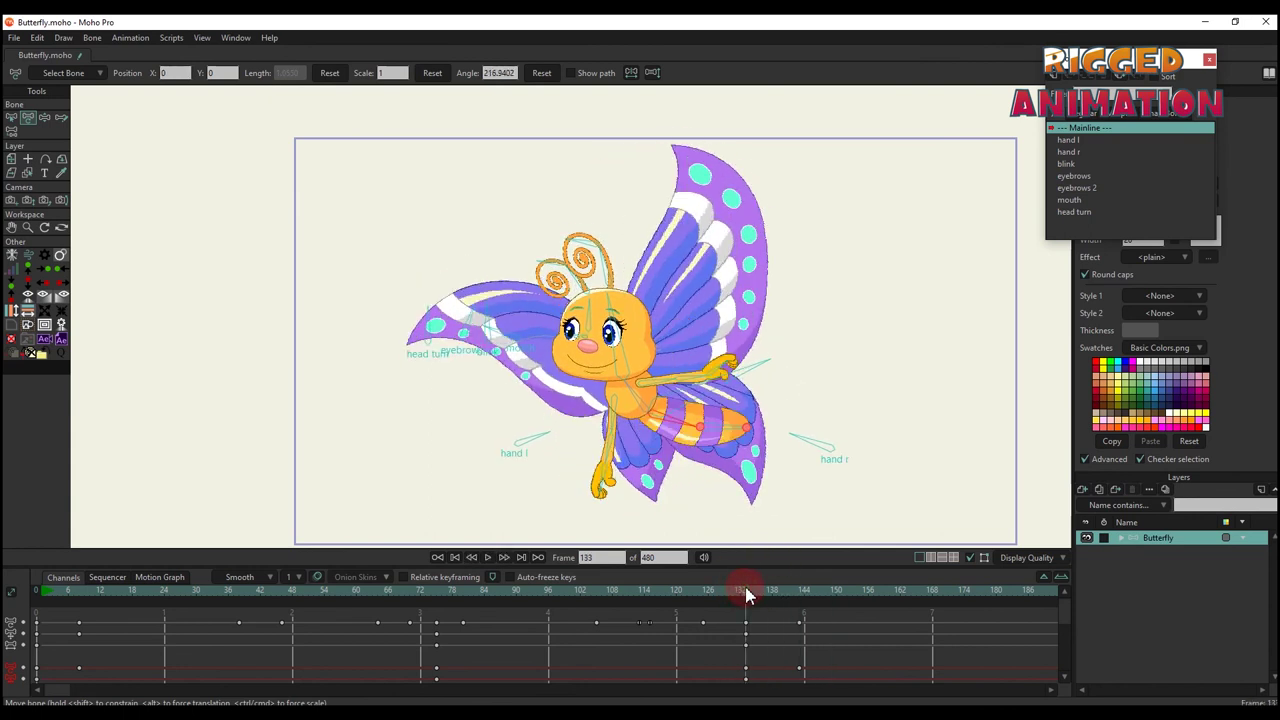
# Check the whole layer's transform, refine the abdomen and wing bone rotation at frame 143, and play back the pose change
pyautogui.press('m')
pyautogui.scroll(-3, 705, 372)
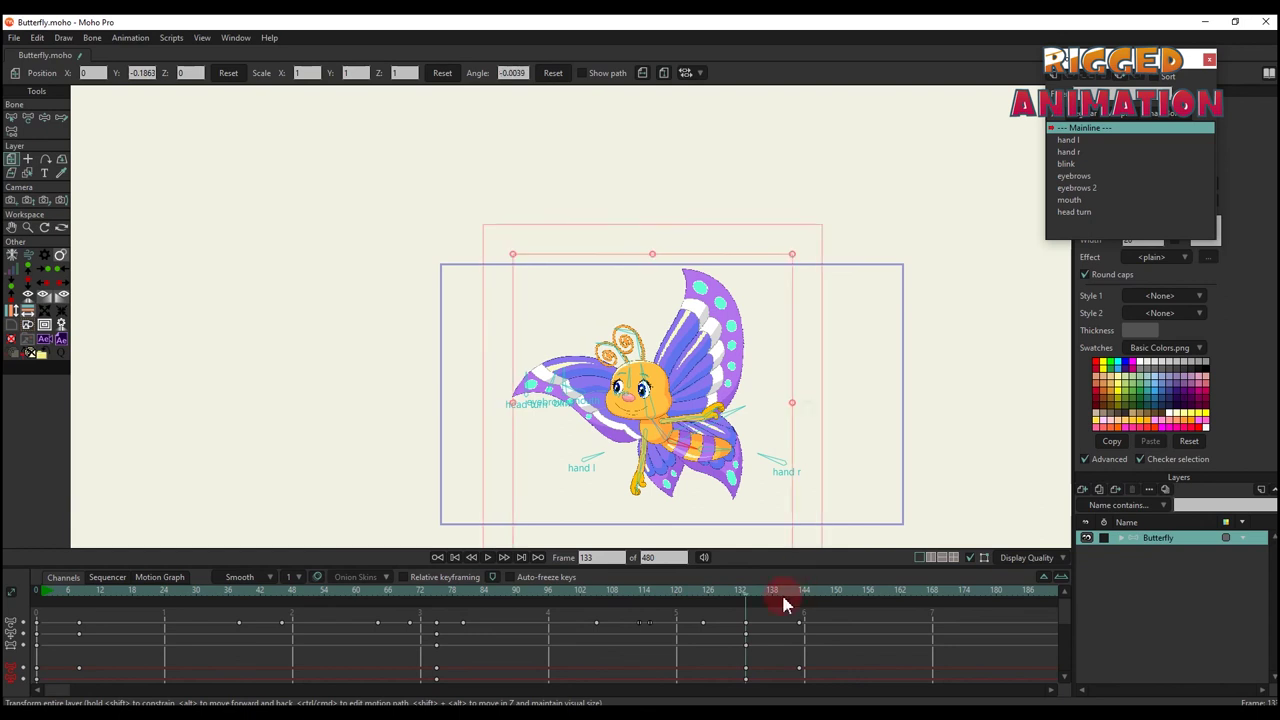
pyautogui.click(799, 595)
pyautogui.scroll(3, 749, 409)
pyautogui.press('b')
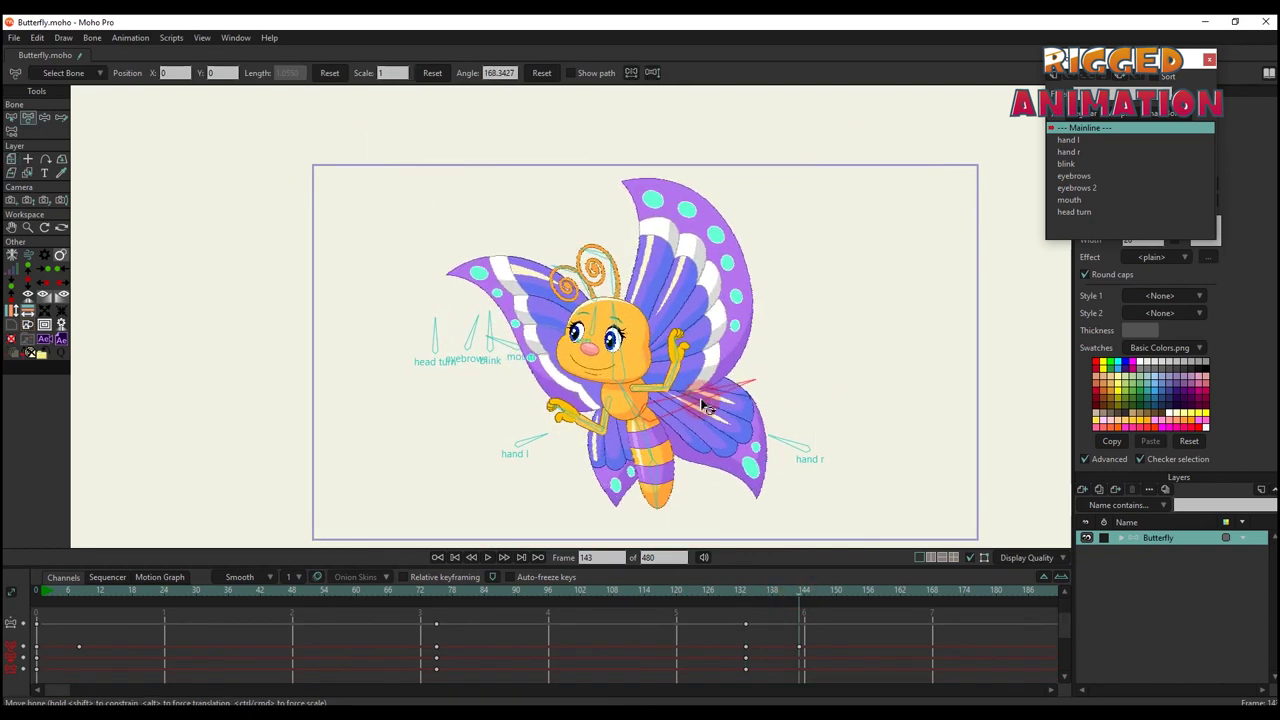
pyautogui.moveTo(772, 591); pyautogui.dragTo(592, 598)
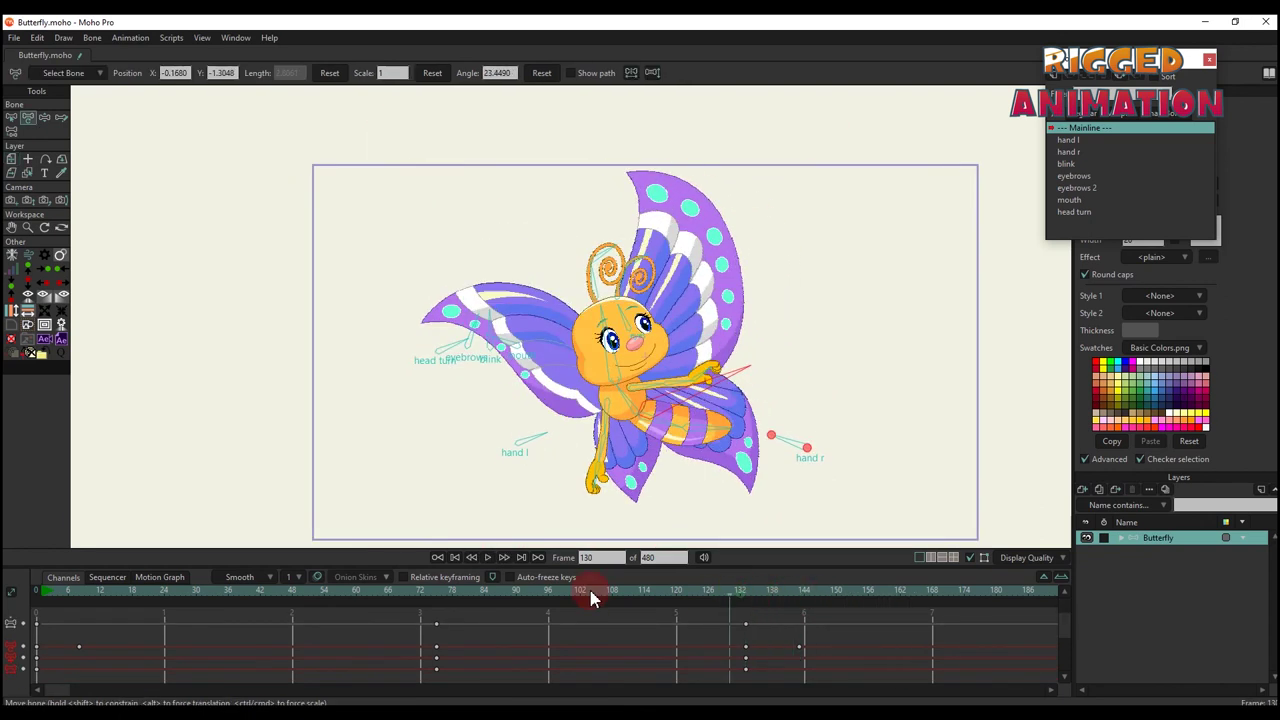
pyautogui.press('space')
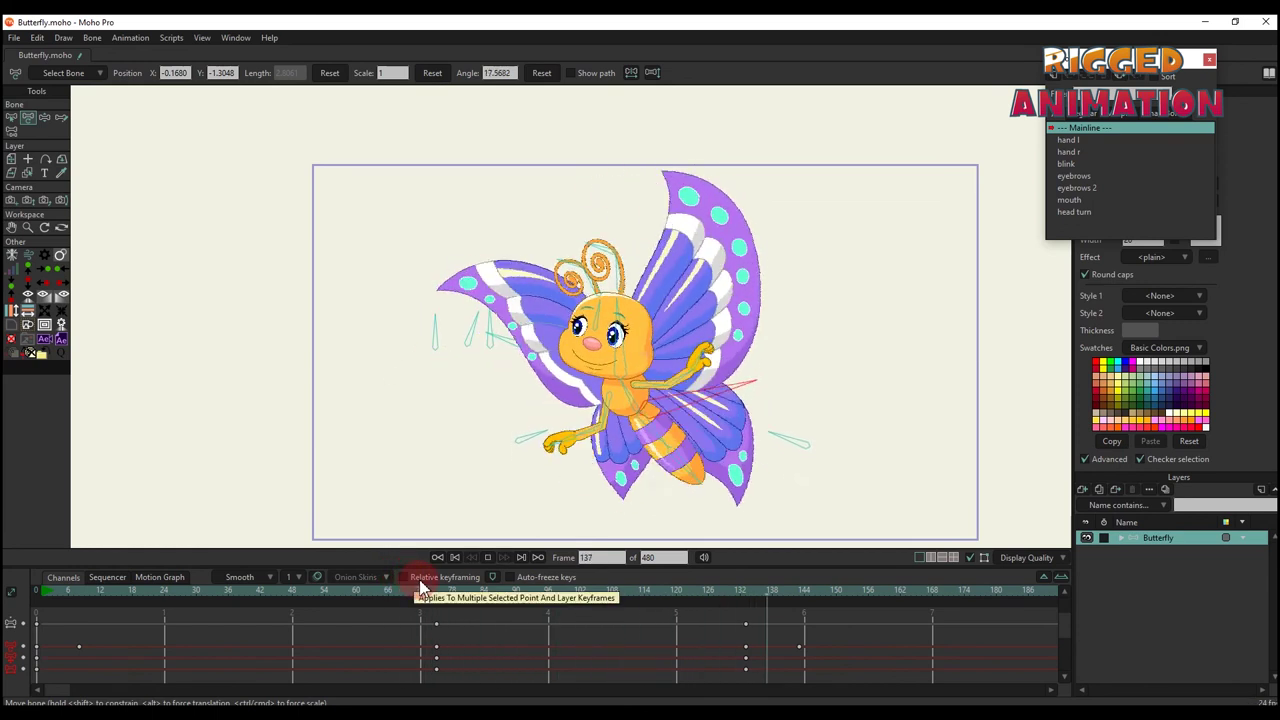
pyautogui.press('space')
# At frame 143, shift the gaze downward with the eyes bone
pyautogui.scroll(2, 686, 333)
pyautogui.click(800, 591)
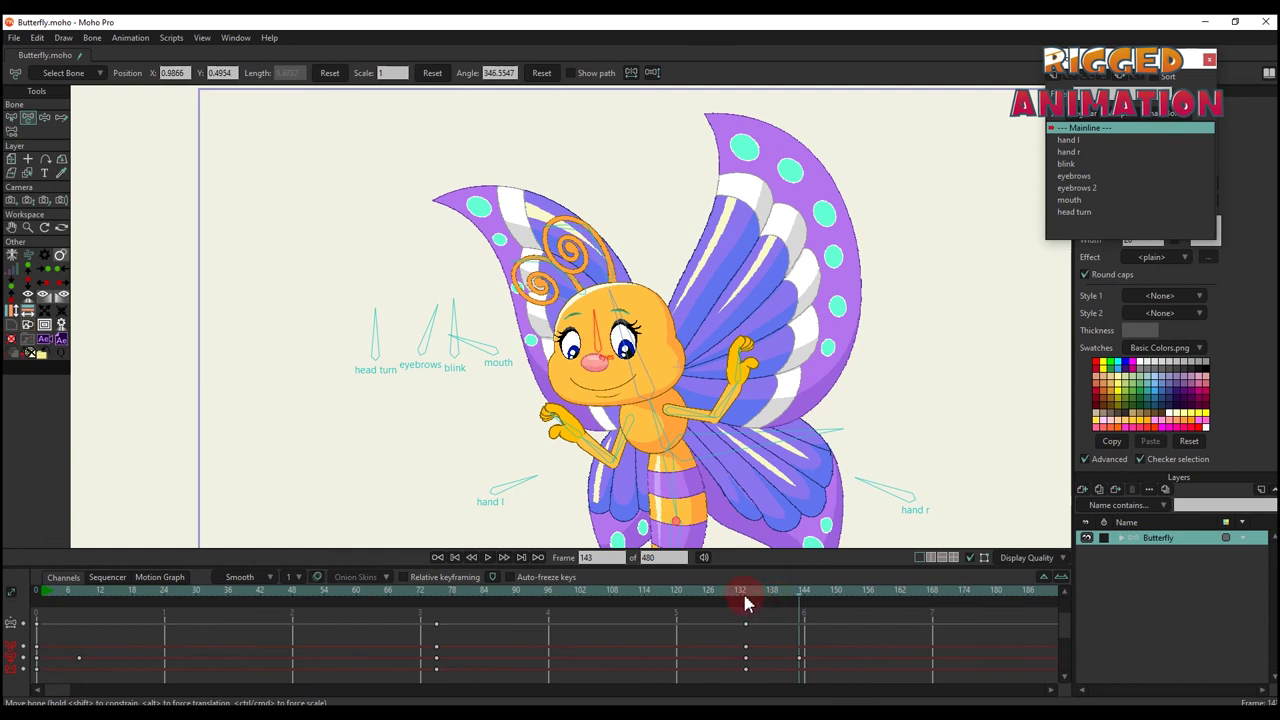
pyautogui.hotkey('ctrl', 'r')
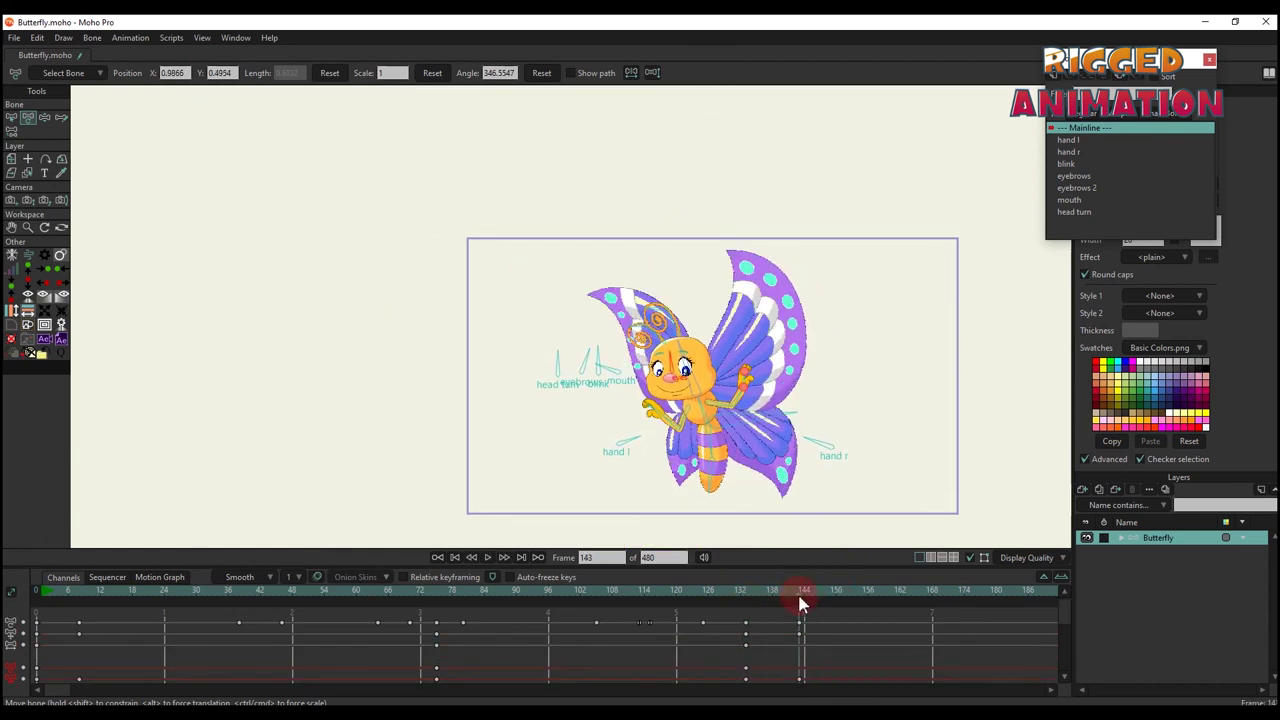
# Open the mouth with the mouth bone at 90, change the interpolation of its frame 138 keyframe, and play the result
pyautogui.scroll(3, 586, 394)
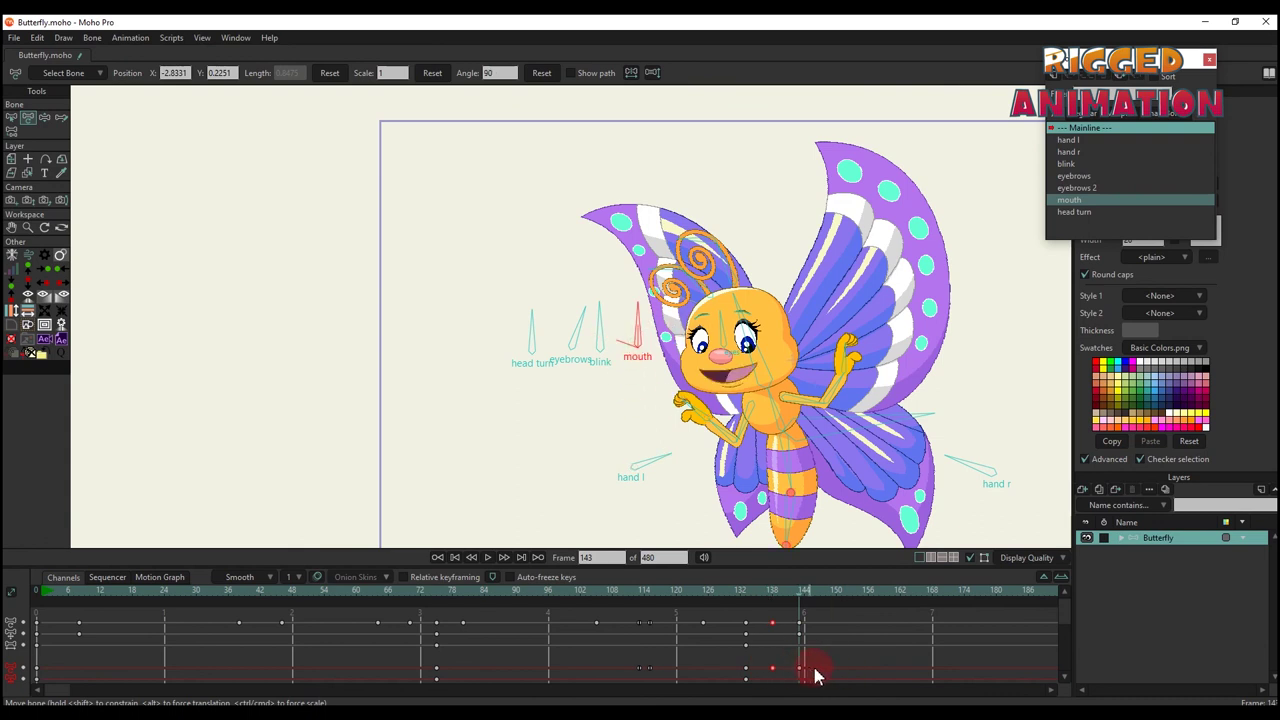
pyautogui.rightClick(773, 673)
pyautogui.click(794, 566)
pyautogui.press('space')
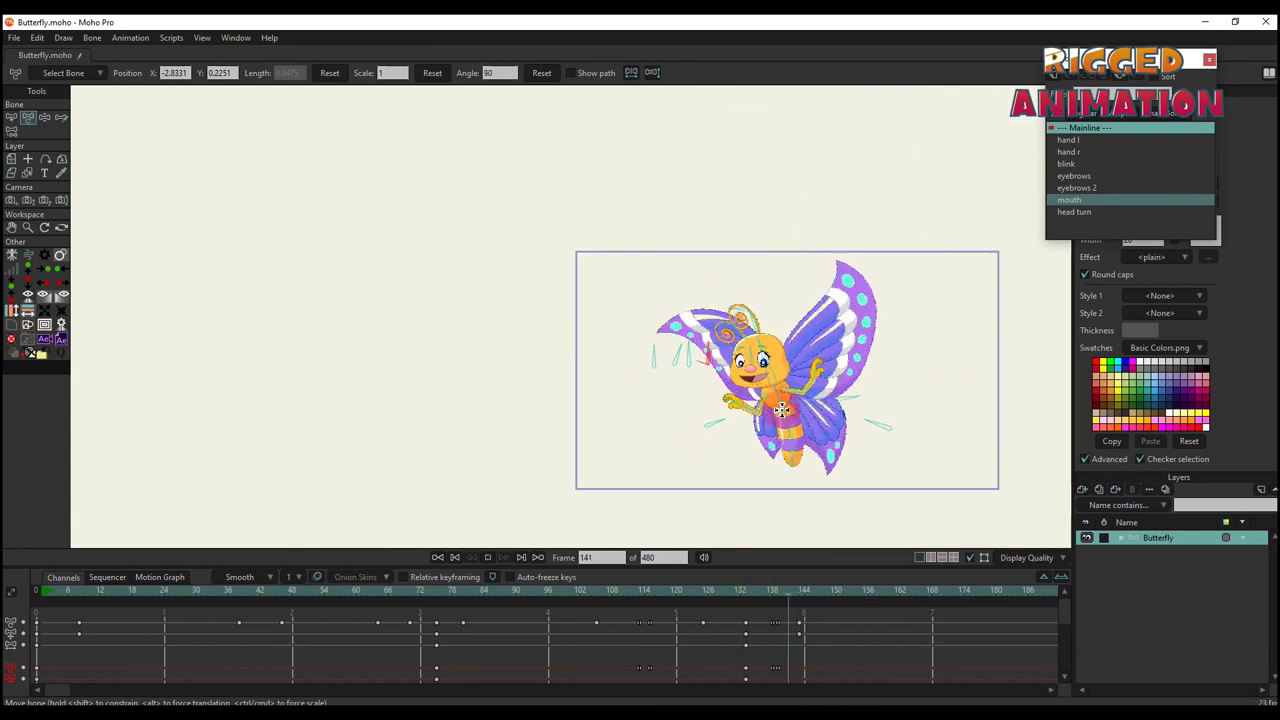
# Play back the sequence and set the animation's end to frame 216
pyautogui.click(870, 590)
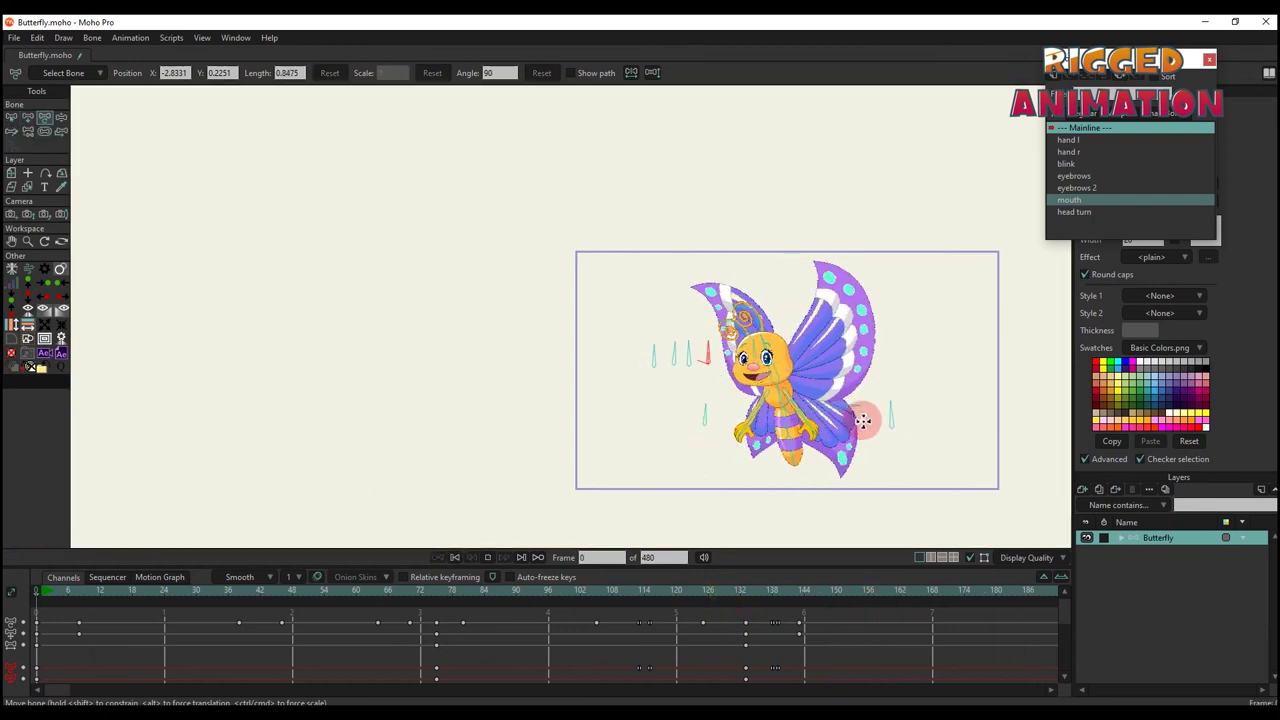
pyautogui.scroll(3, 865, 420)
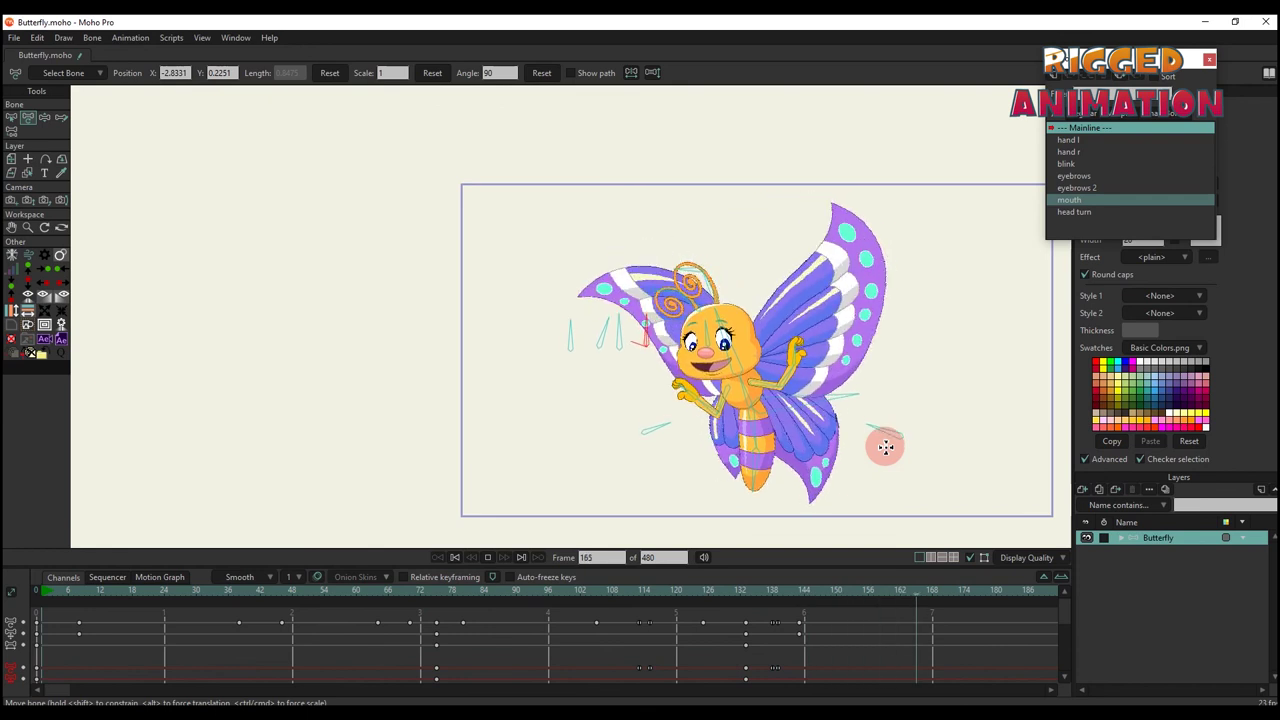
pyautogui.press('space')
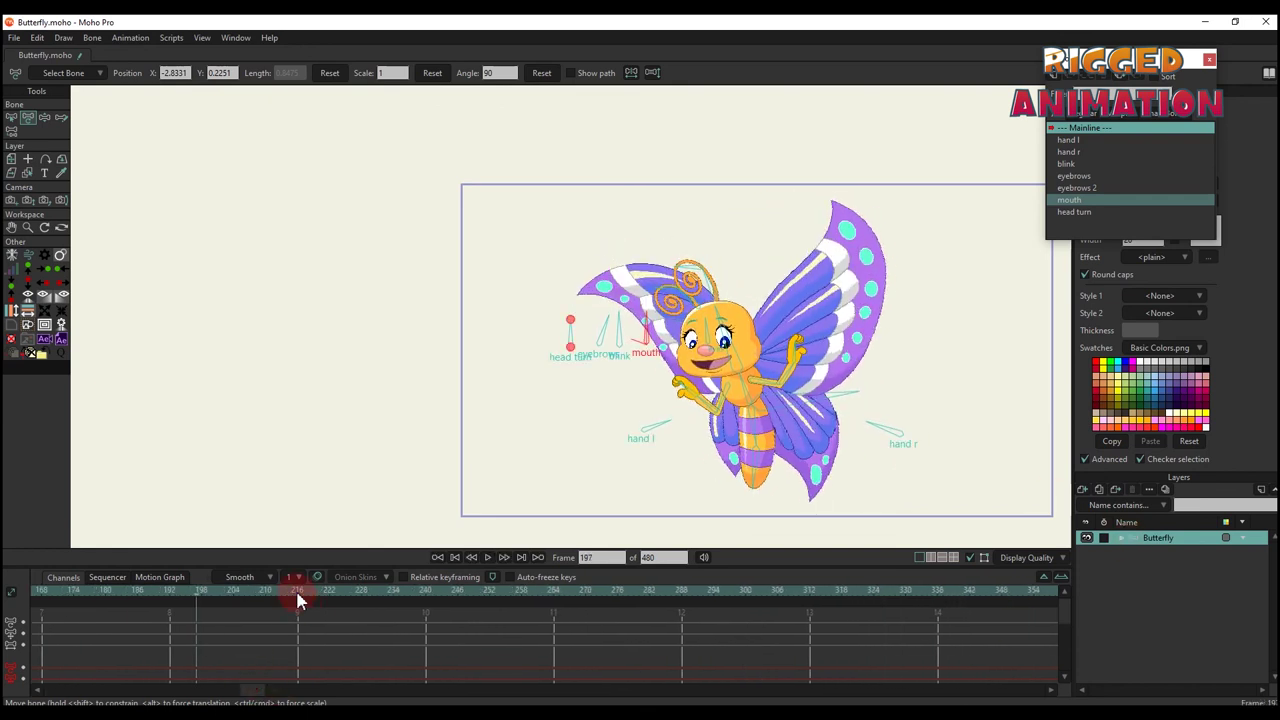
pyautogui.press('space')
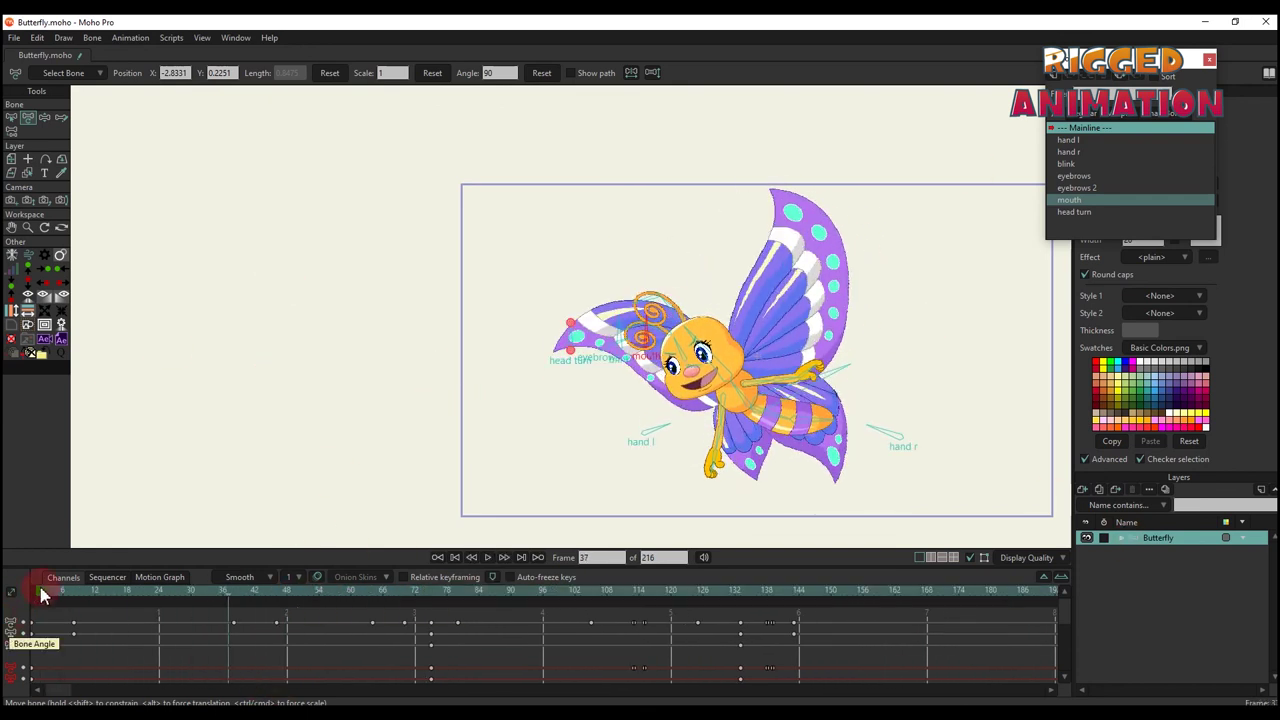
# Inspect the Butterfly group's sublayers at frame 0, collapse the group, and play back the animation
pyautogui.click(40, 595)
pyautogui.click(1120, 538)
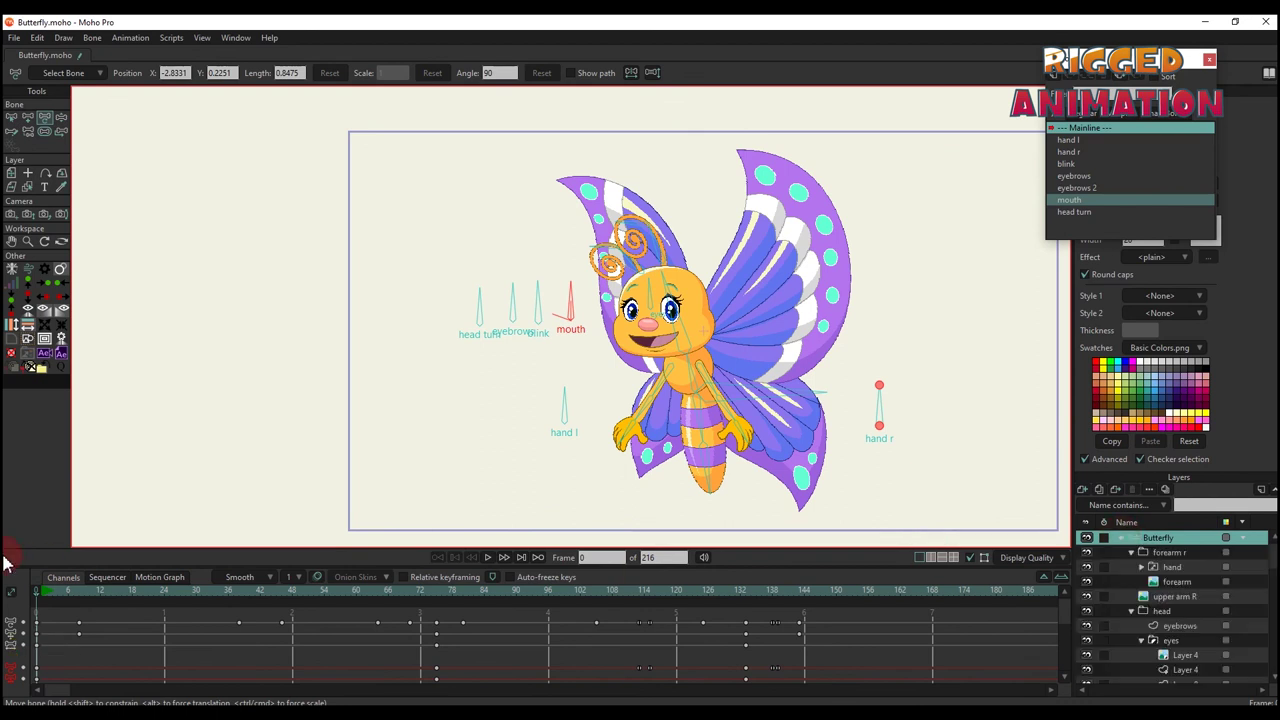
pyautogui.moveTo(40, 593); pyautogui.dragTo(693, 636)
pyautogui.click(1121, 540)
pyautogui.press('space')
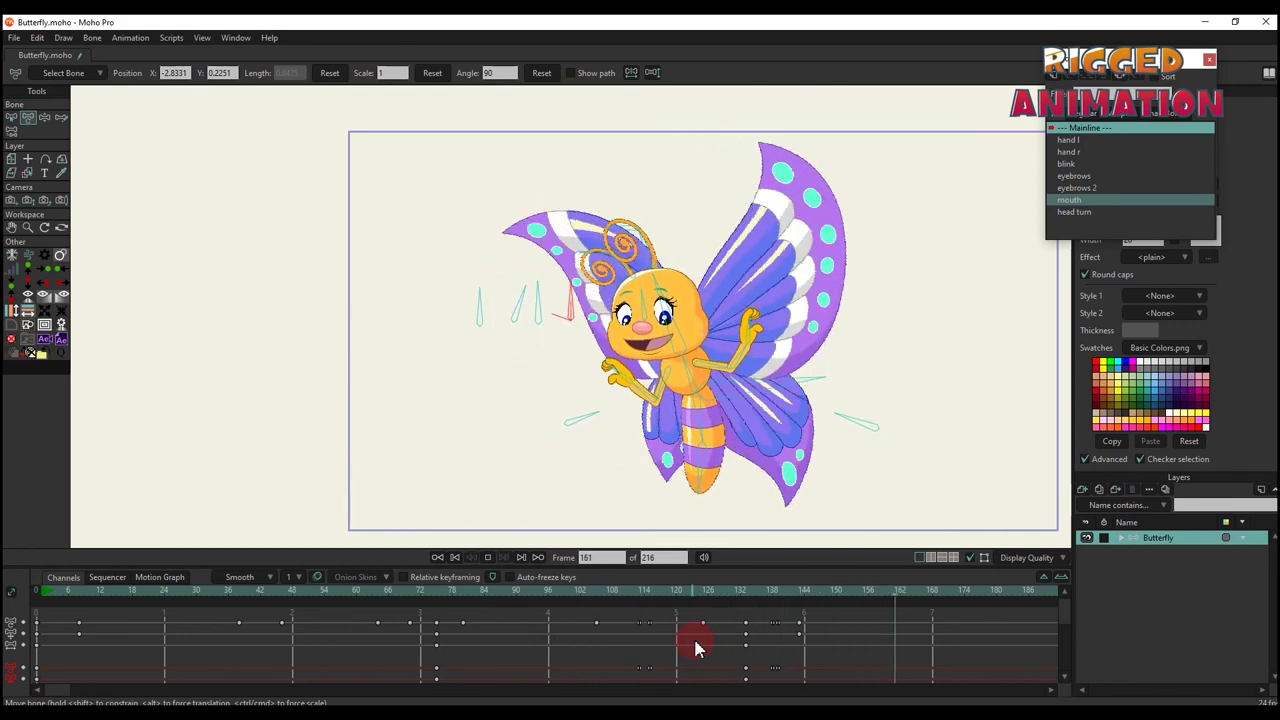